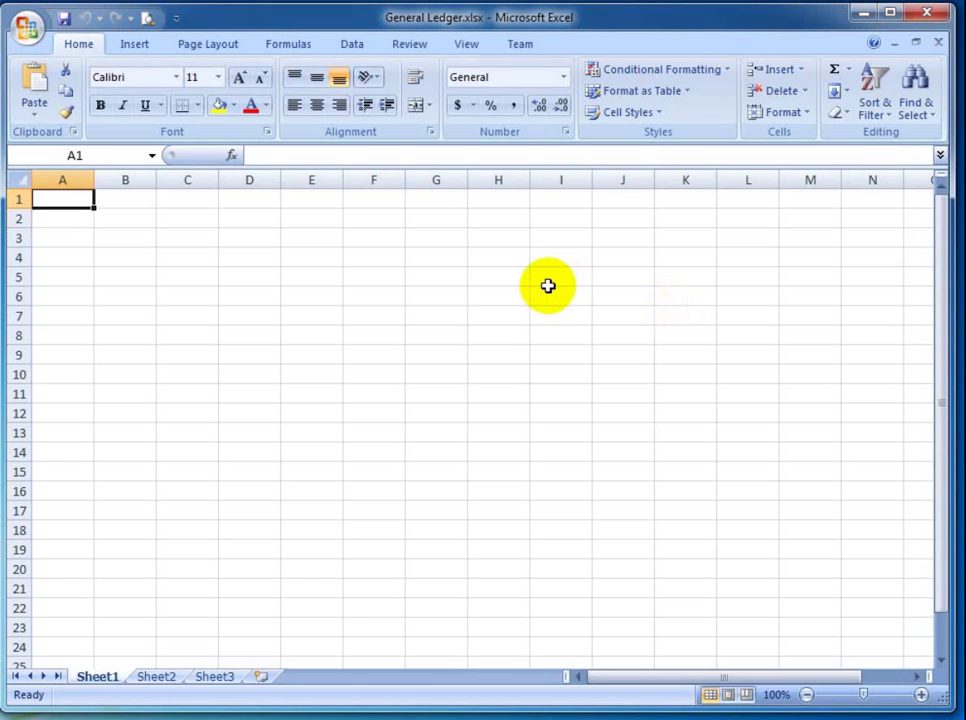
key(Right)
key(Left)
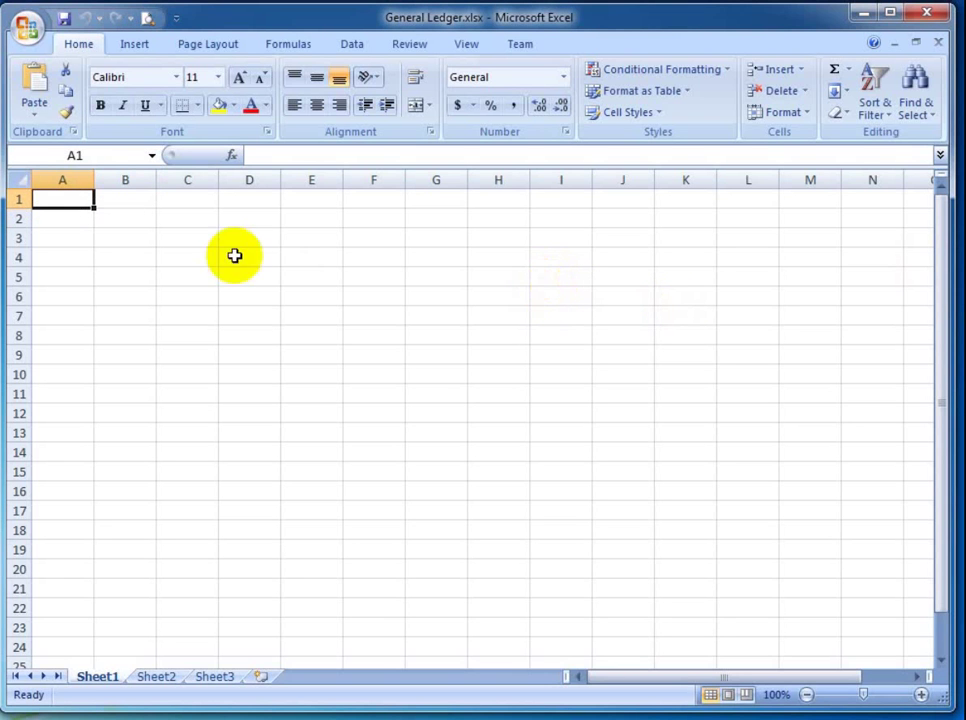
click(174, 232)
key(Up)
key(Up)
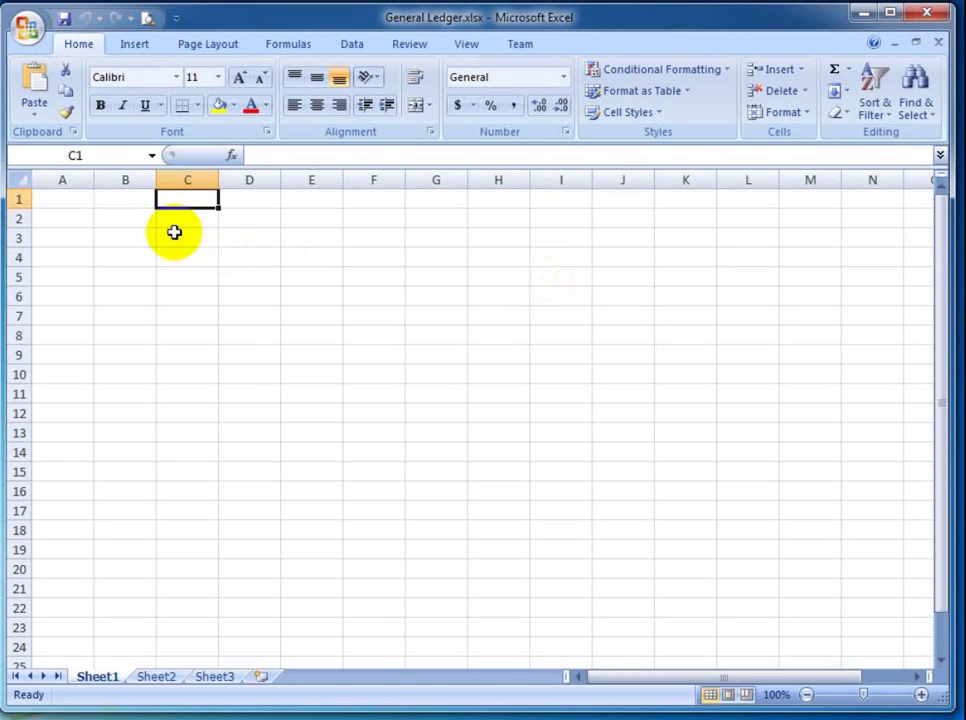
Rename the Sheet1 worksheet as Ledger.
double_click(93, 680)
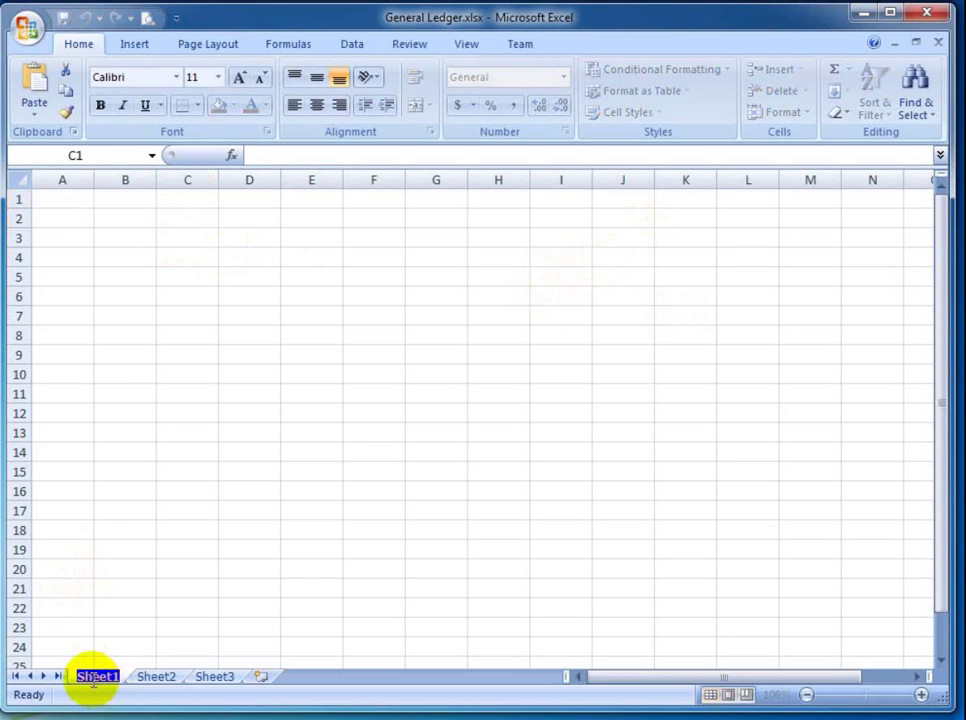
text(Led)
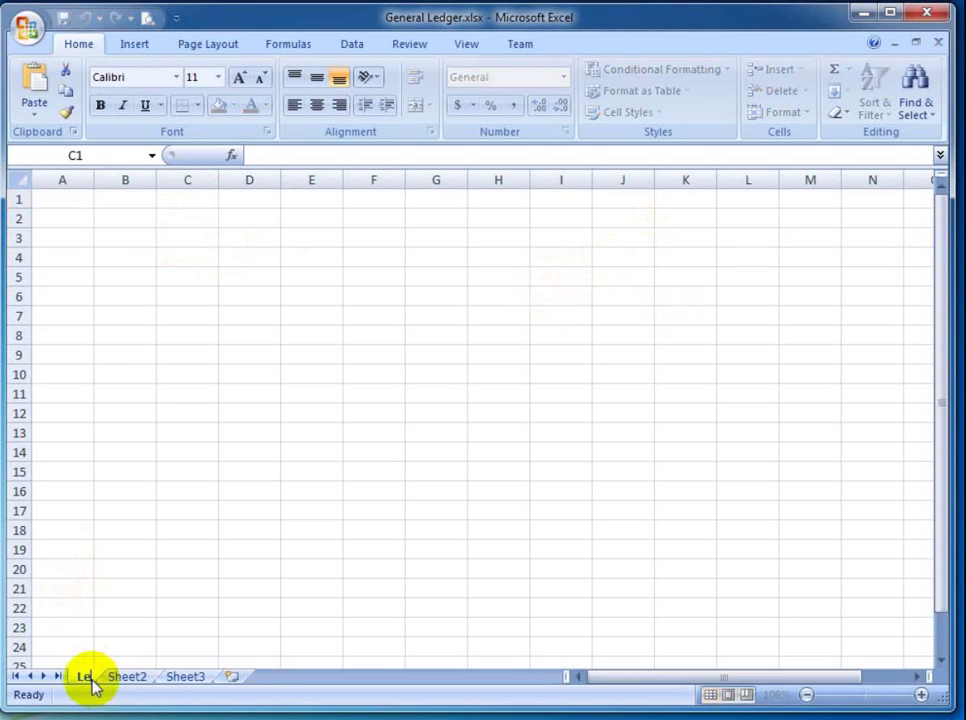
text(ger)
key(Return)
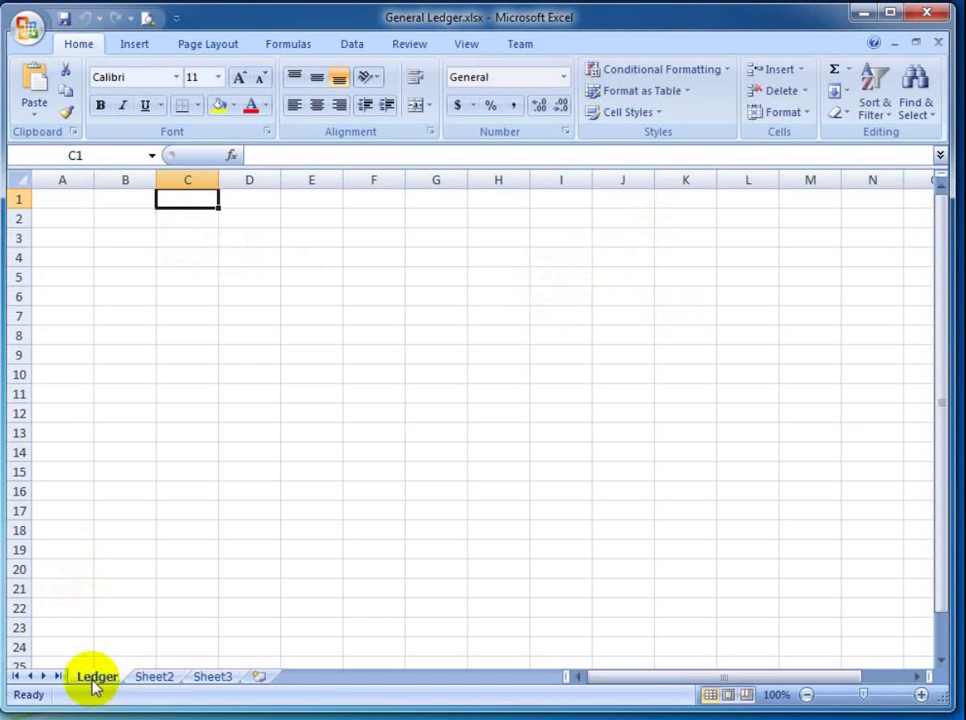
Rename the Sheet2 worksheet as Trial Balance.
double_click(150, 678)
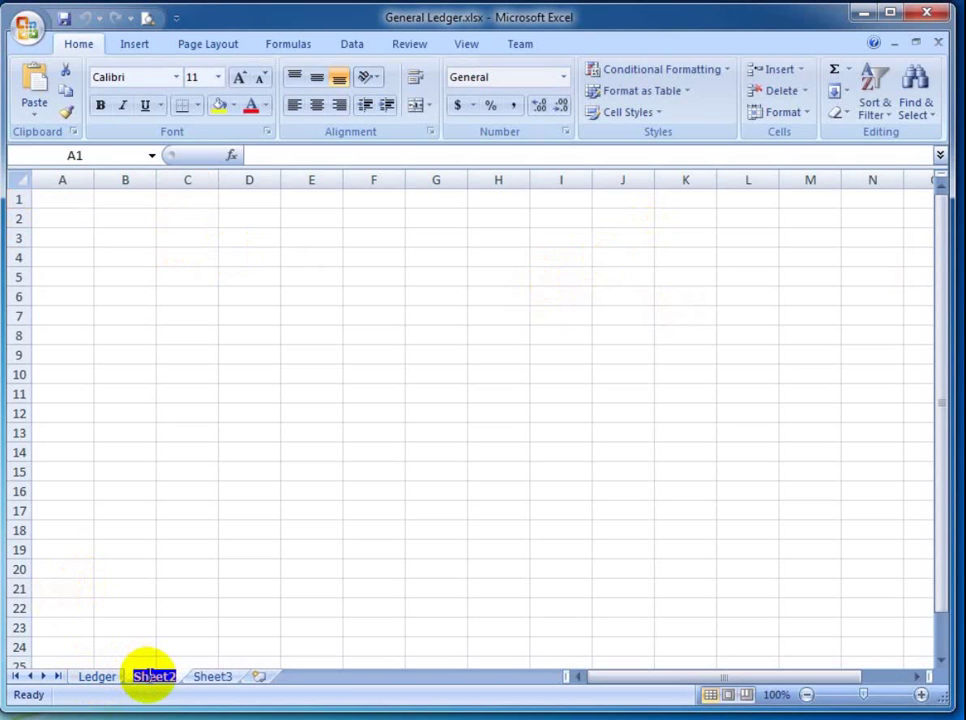
text(Master)
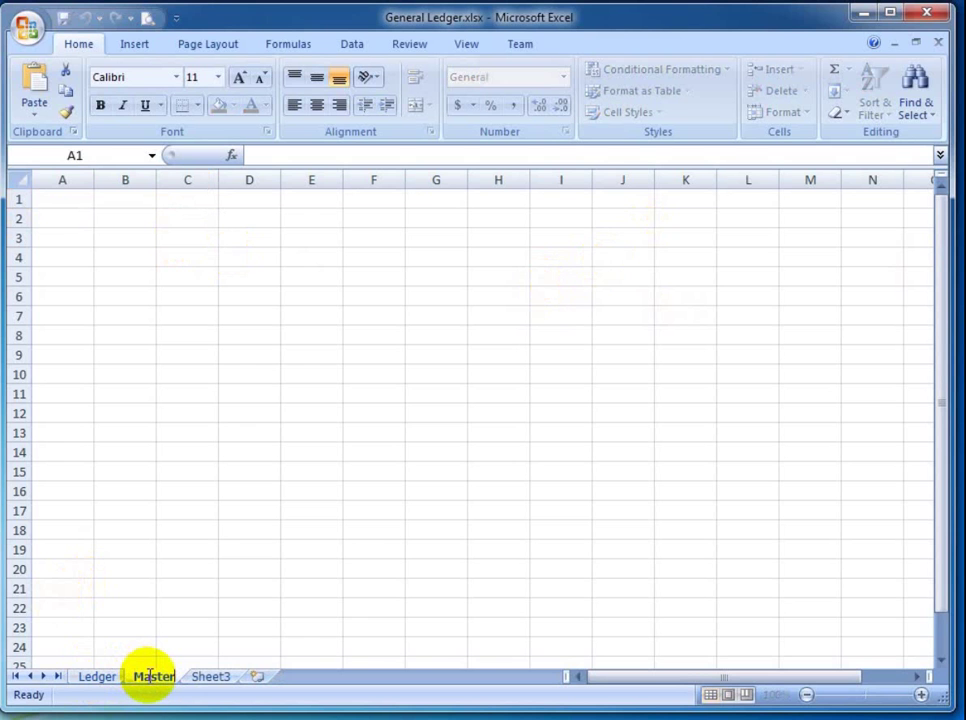
key(BackSpace)
key(BackSpace)
key(BackSpace)
key(BackSpace)
key(BackSpace)
key(BackSpace)
text(T)
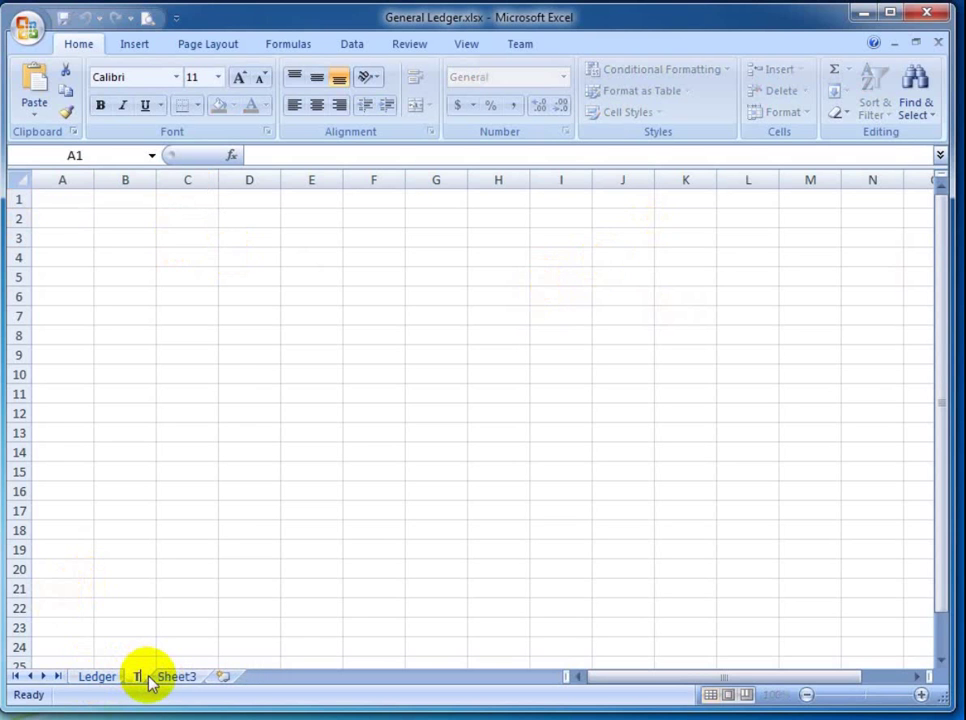
text(rial Balanc)
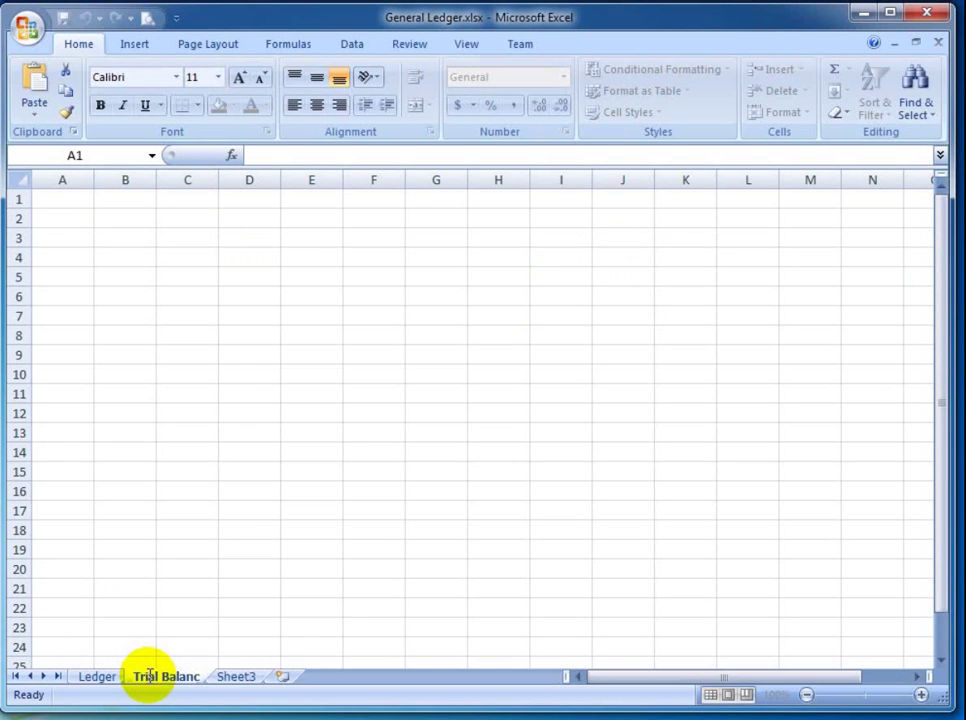
text(e)
key(Return)
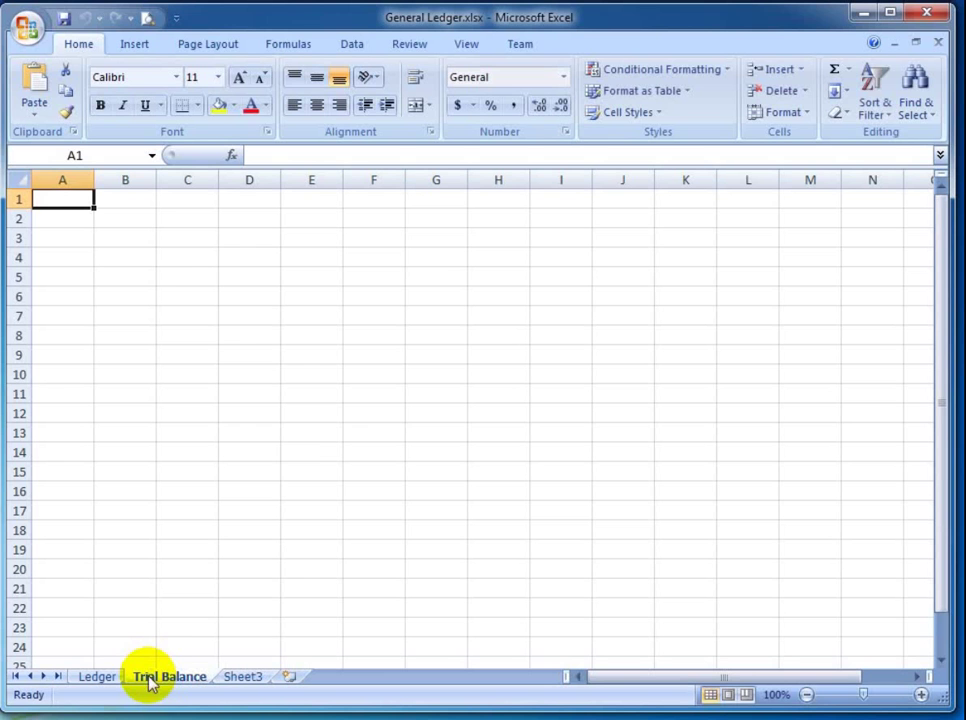
Return to the Ledger worksheet and select cell A1.
click(162, 242)
key(Left)
key(Left)
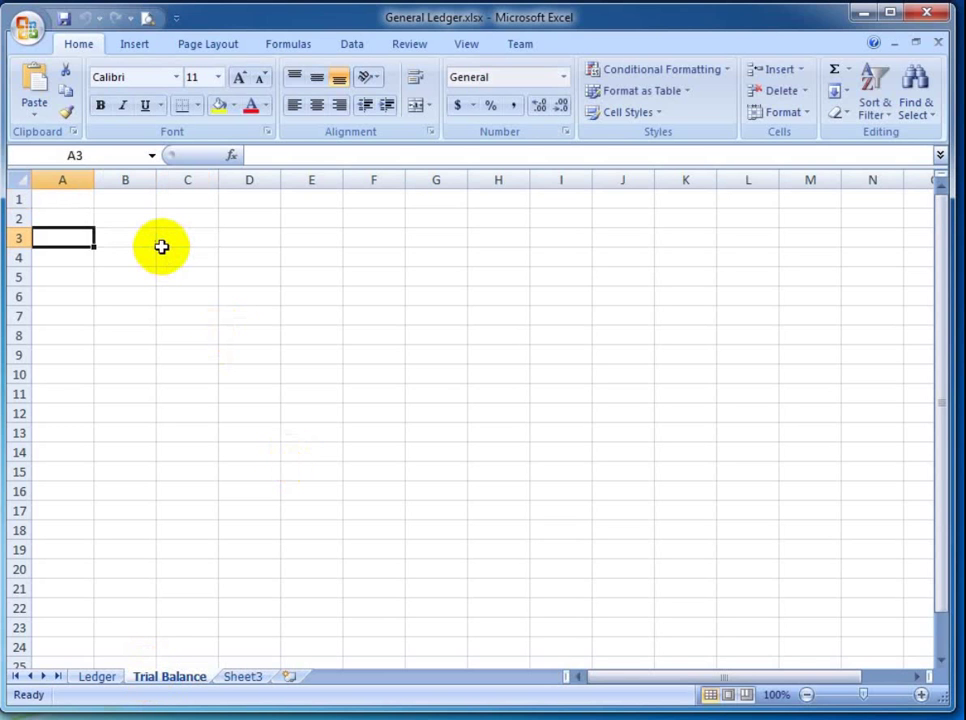
key(Up)
key(Up)
key(ctrl+Page_Up)
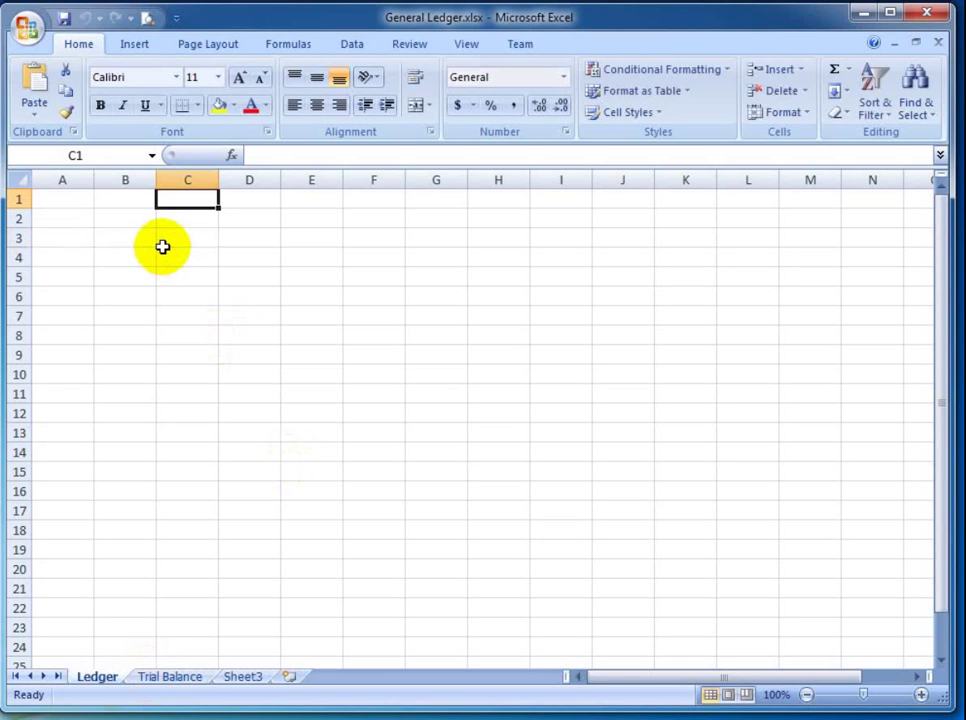
click(137, 213)
key(Up)
key(Left)
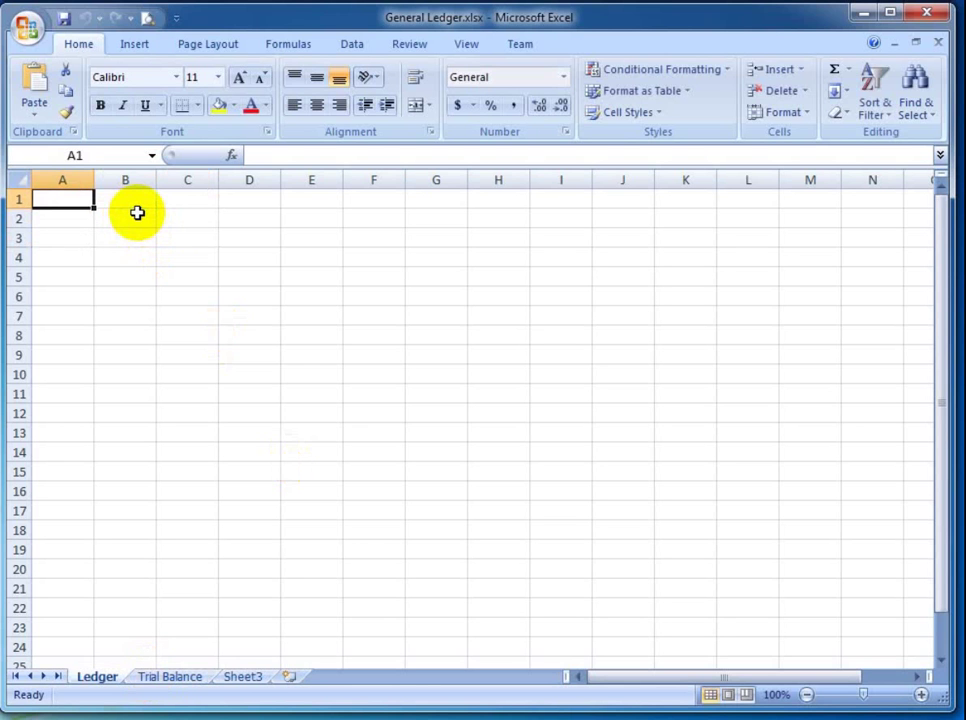
text(date)
key(ctrl+Return)
key(Delete)
Enter the title "ABC Company" in cell B2 of the Ledger sheet.
key(Down)
key(Down)
key(Right)
key(Up)
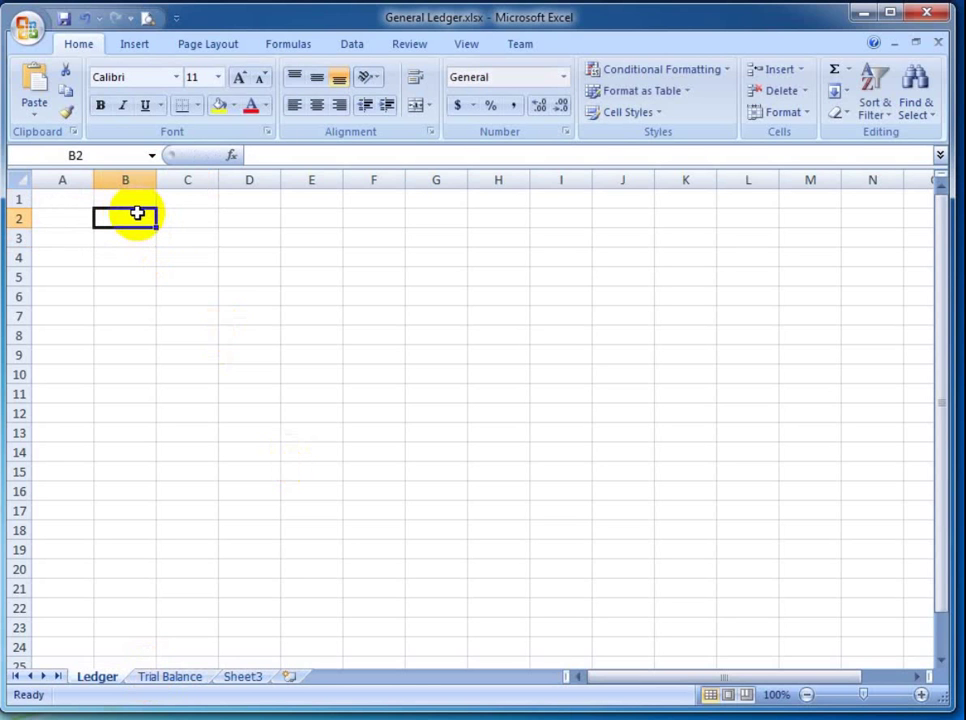
key(Down)
key(Up)
text(A)
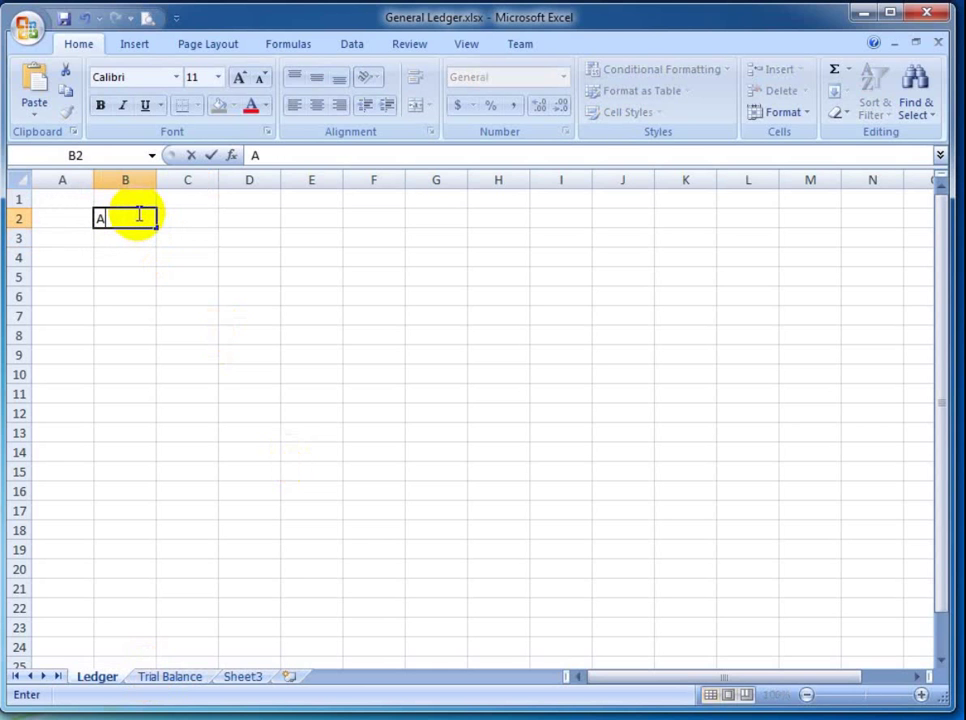
text(BC Compa)
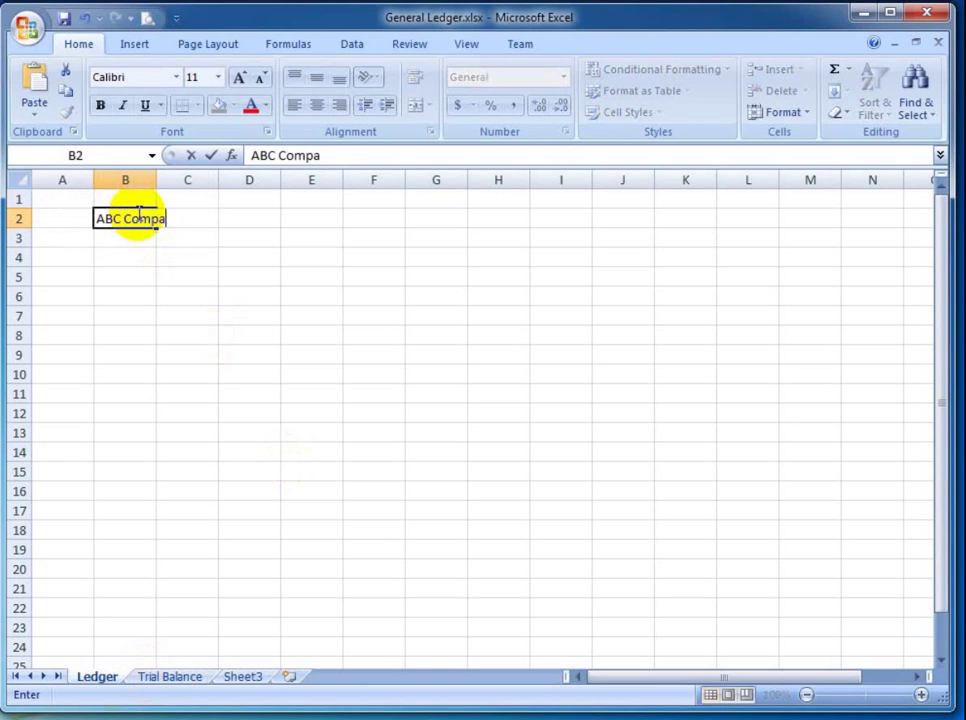
text(nt)
key(Return)
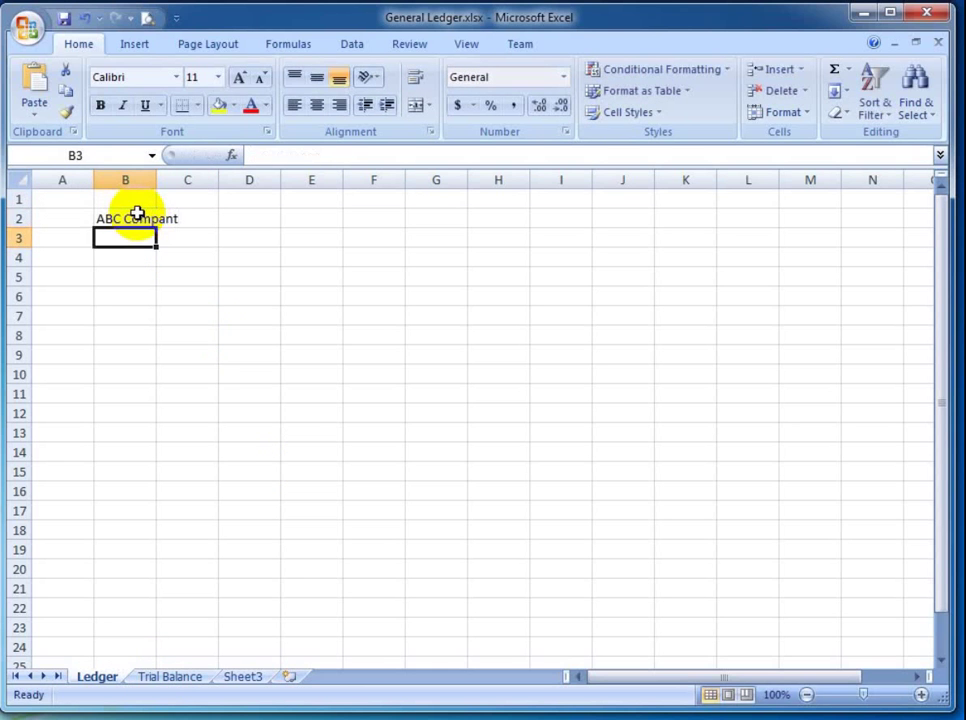
key(Up)
key(F2)
key(BackSpace)
text(t)
key(BackSpace)
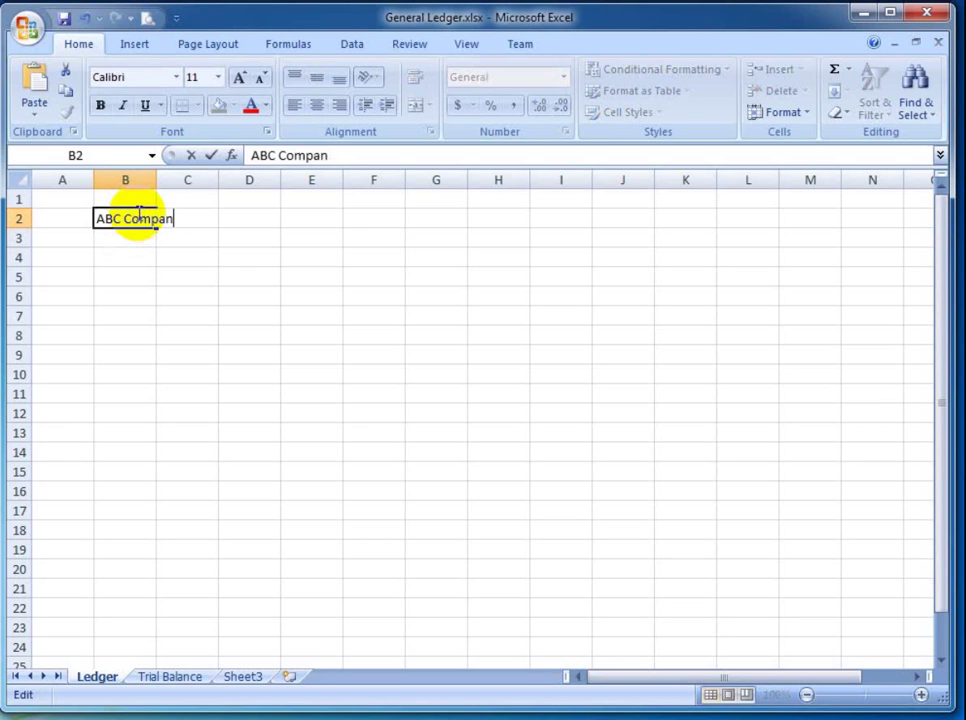
text(y)
key(Return)
Enter the heading "General Ledger" in cell B3, below the company title.
text(Generla)
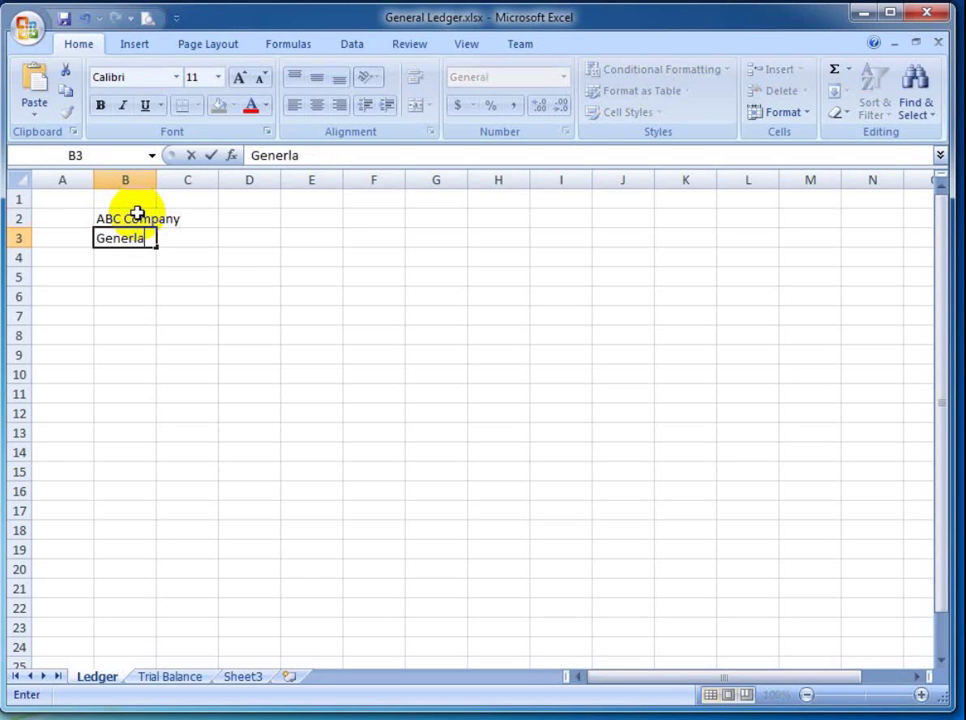
key(BackSpace)
key(BackSpace)
text(al Led)
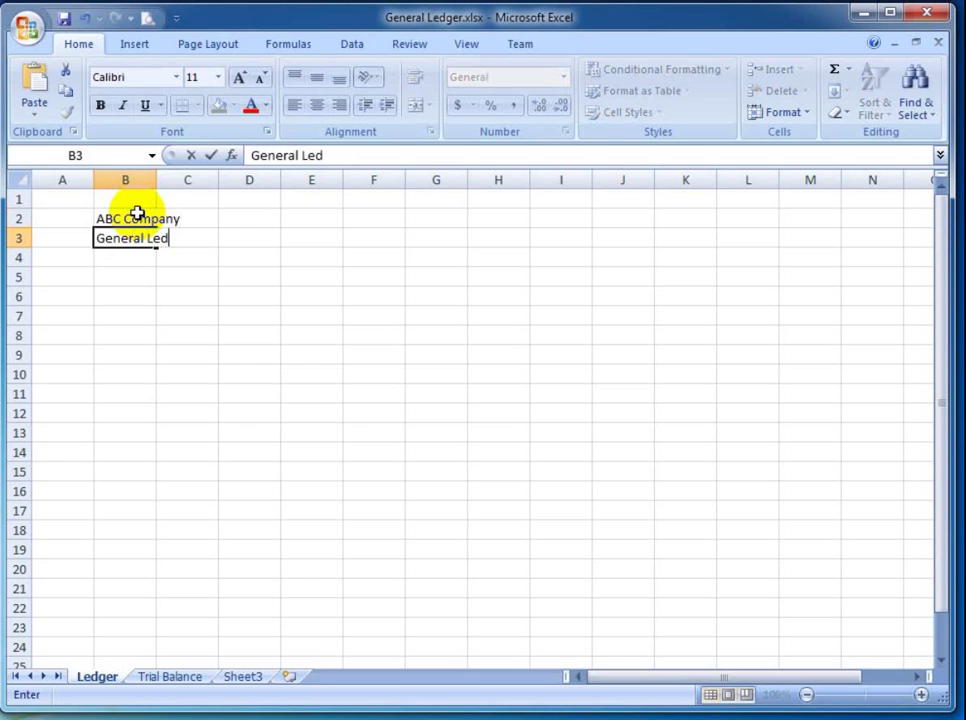
text(ger fr)
key(BackSpace)
text(o)
key(BackSpace)
key(BackSpace)
key(BackSpace)
key(Return)
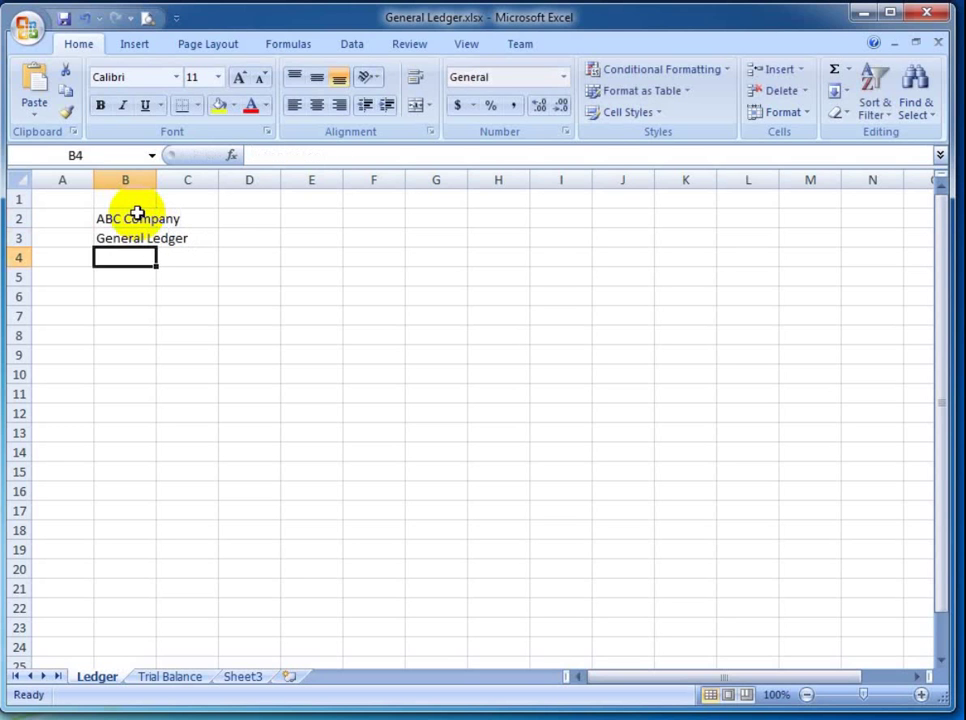
Enter "For the period July 1st 2015 to June 30th 2016" in cell B4.
text(For the)
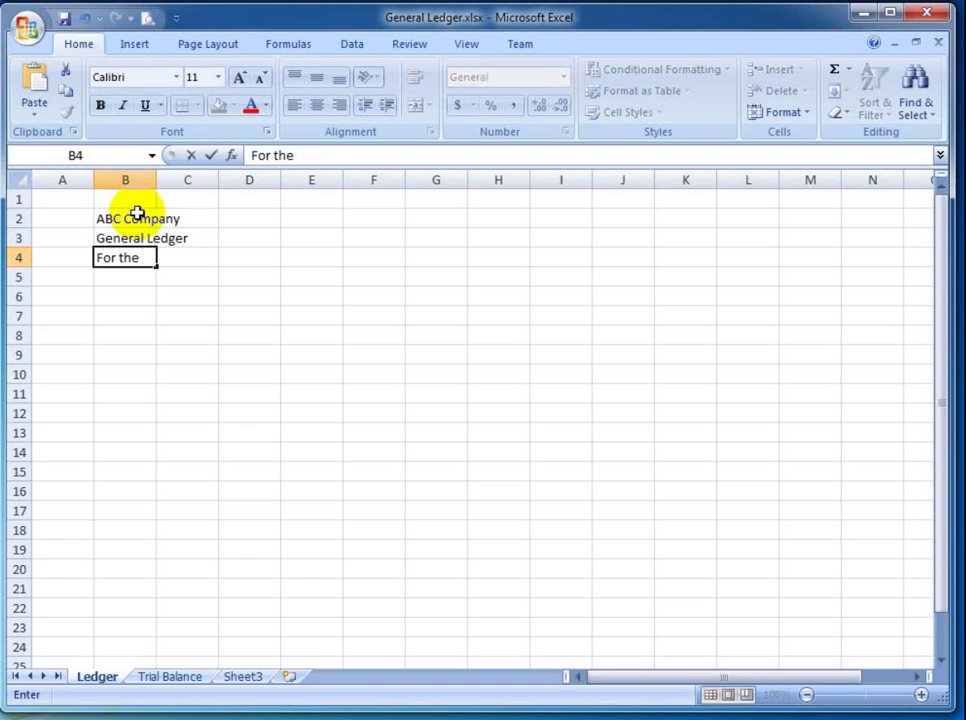
text( period July)
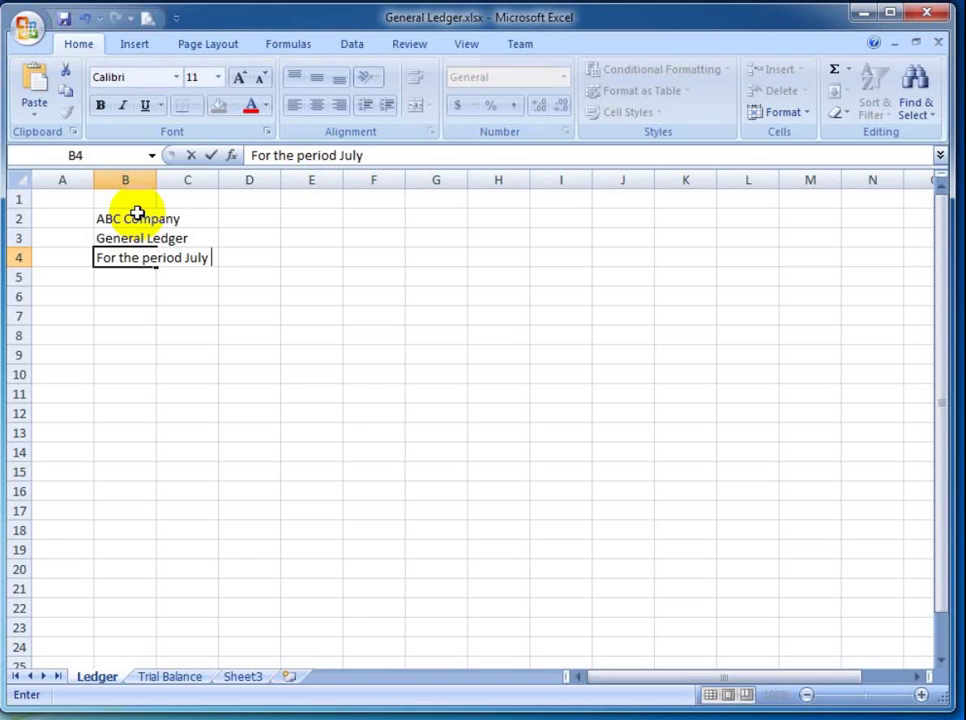
text( 1st to)
key(BackSpace)
key(BackSpace)
text(2015)
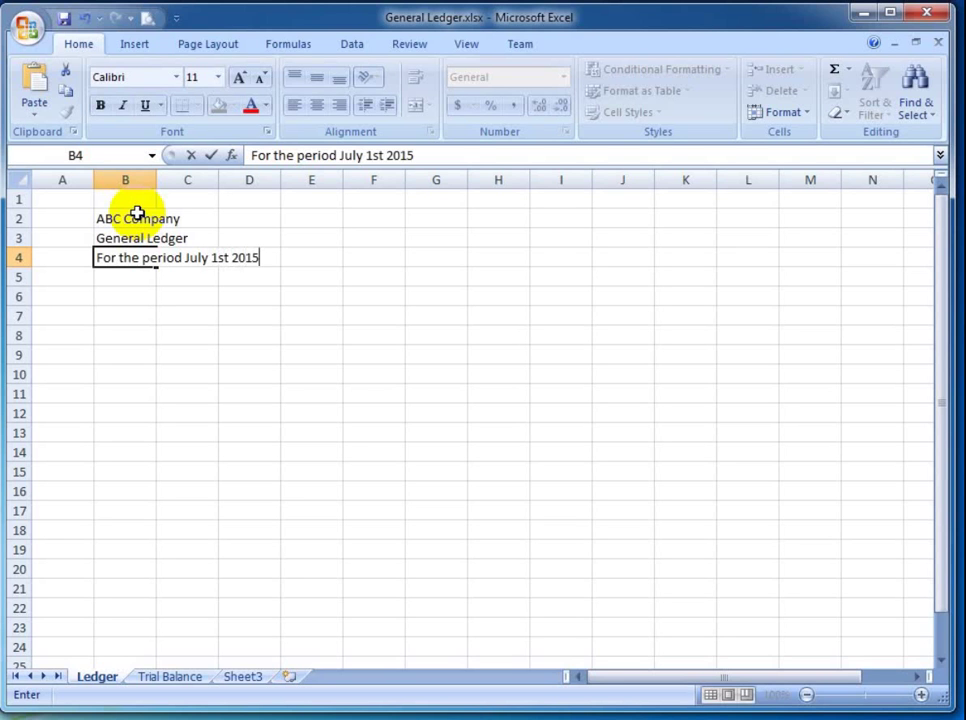
text( to Jun)
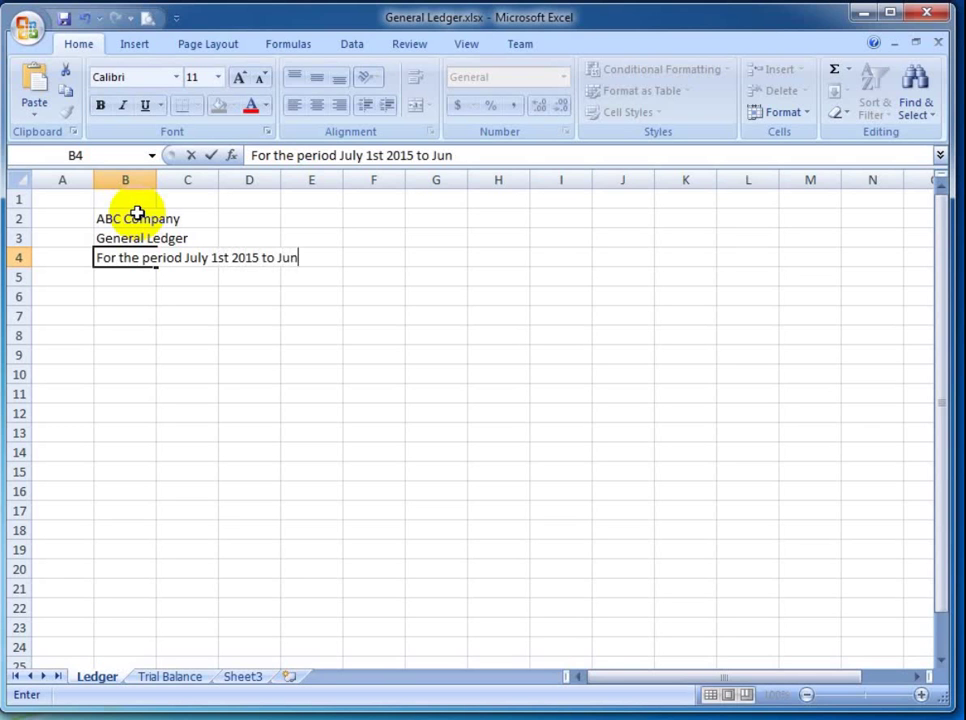
text( e)
key(BackSpace)
key(BackSpace)
text(e 30th 2)
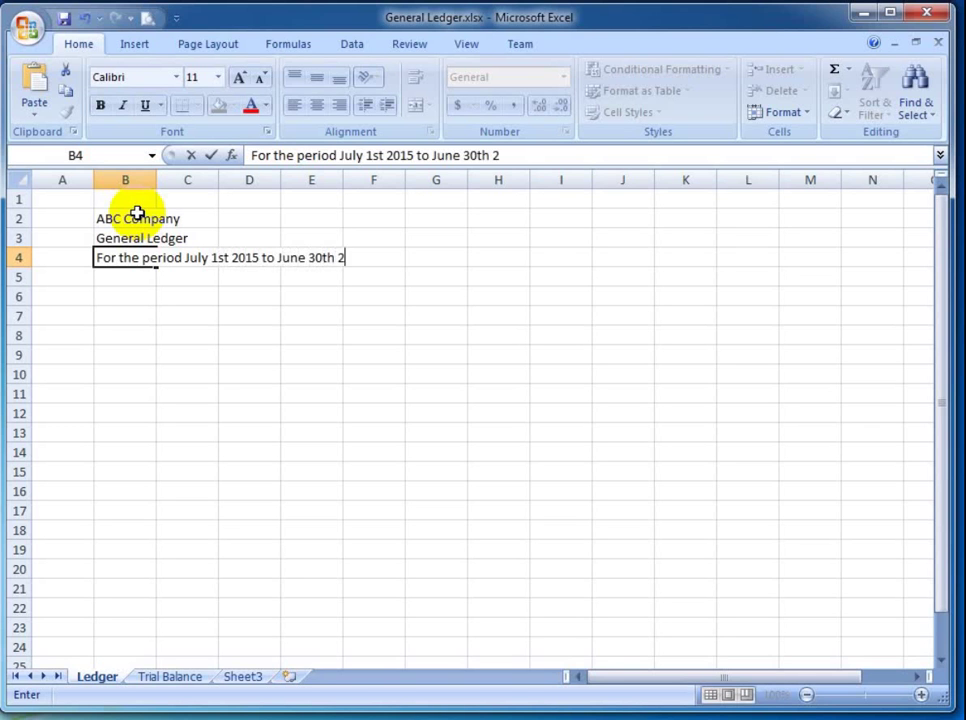
text(016)
key(Return)
Merge and center the ABC Company title across cells A2 to I2.
drag(137, 213, 249, 218)
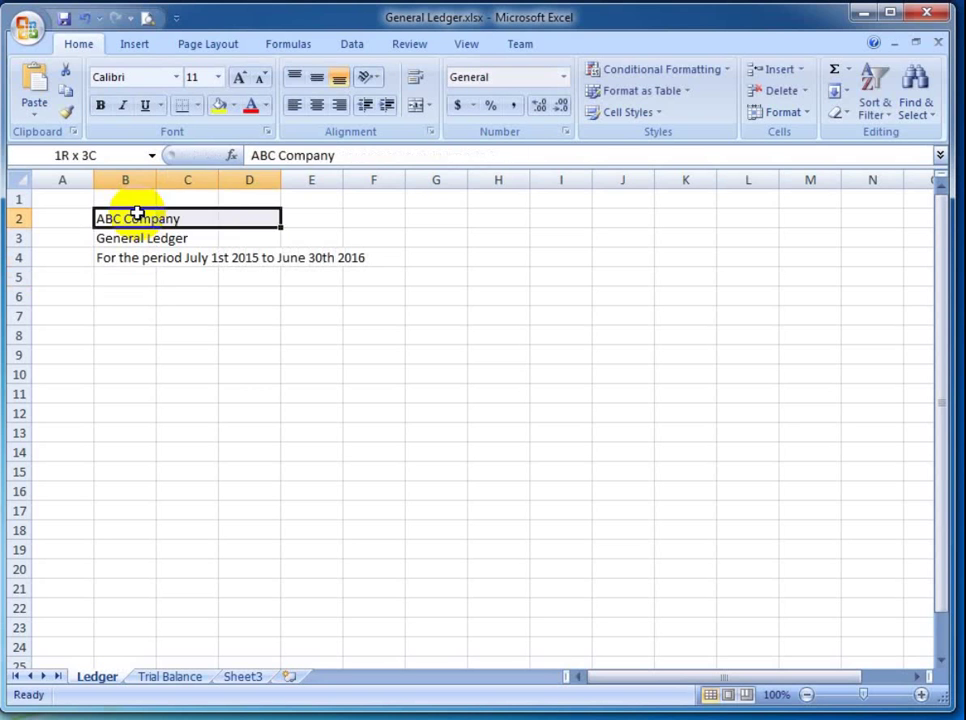
key(Left)
key(shift+Right)
key(shift+Right)
key(shift+Right)
key(shift+Right)
key(shift+Right)
key(shift+Right)
key(shift+Right)
key(shift+Right)
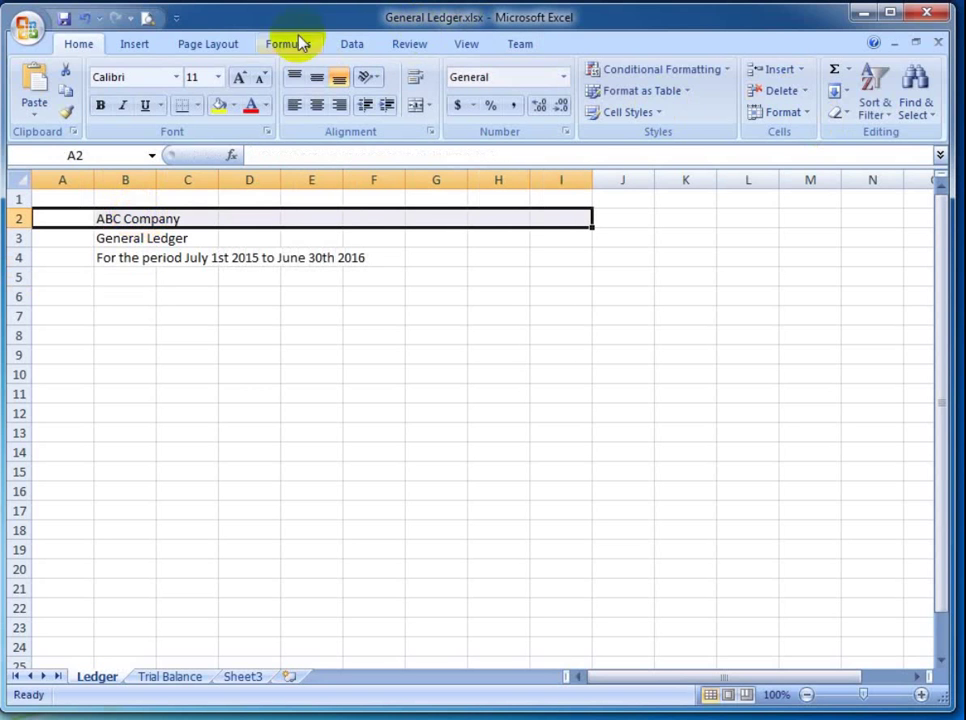
click(418, 106)
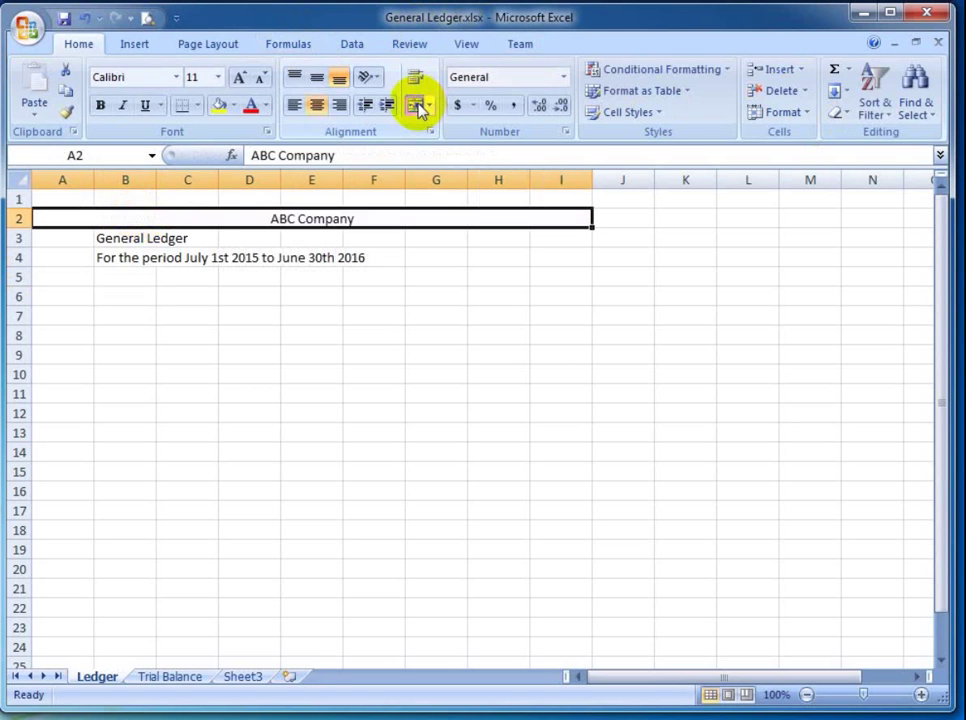
Fill the merged ABC Company title row with a dark orange theme color.
click(265, 107)
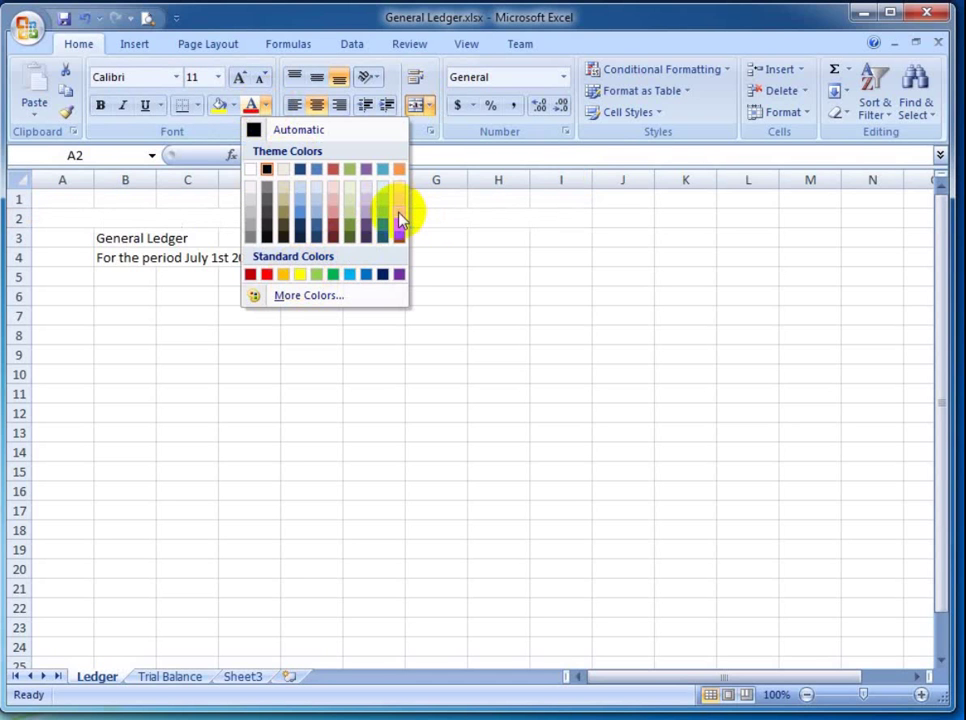
click(234, 107)
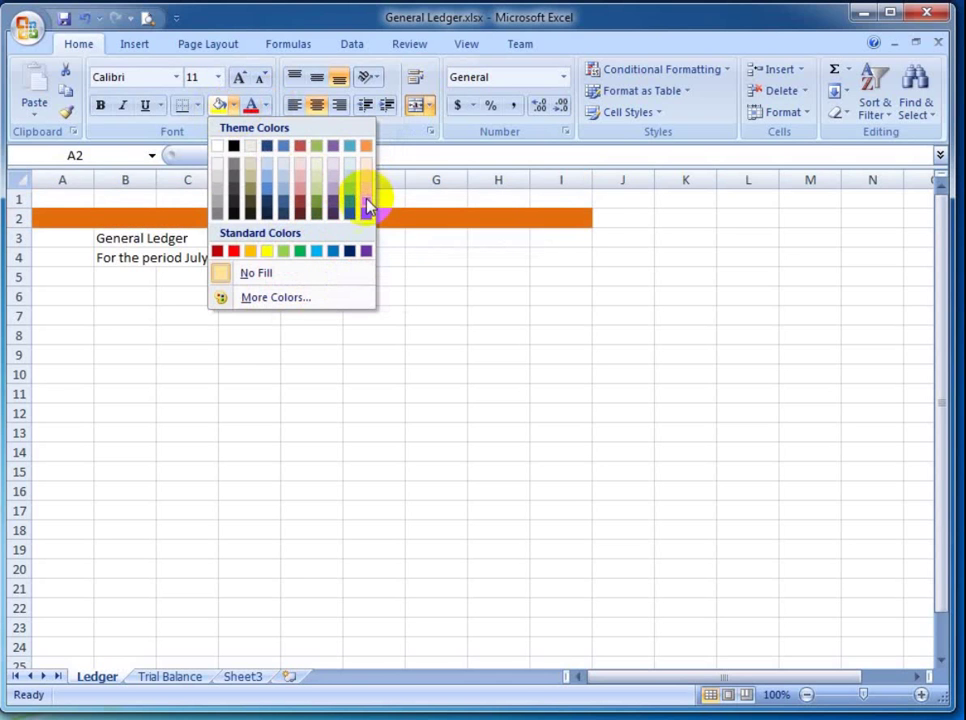
click(366, 199)
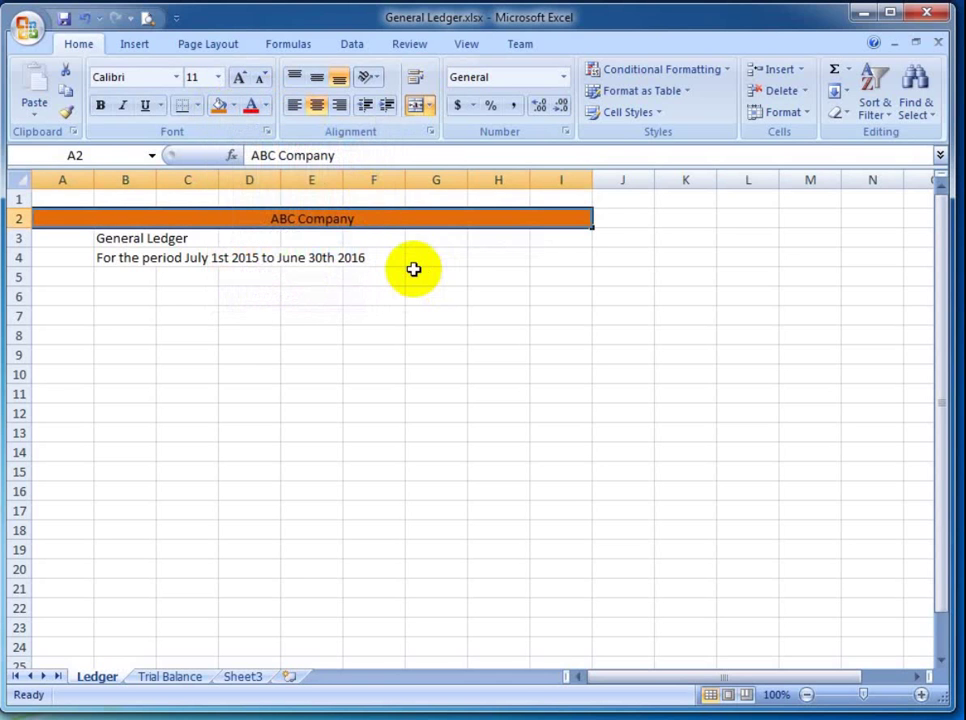
Merge and center the General Ledger heading across cells A3 to I3.
key(Down)
key(shift+Right)
key(shift+Right)
key(shift+Right)
key(shift+Right)
key(shift+Right)
key(shift+Right)
key(shift+Right)
key(shift+Right)
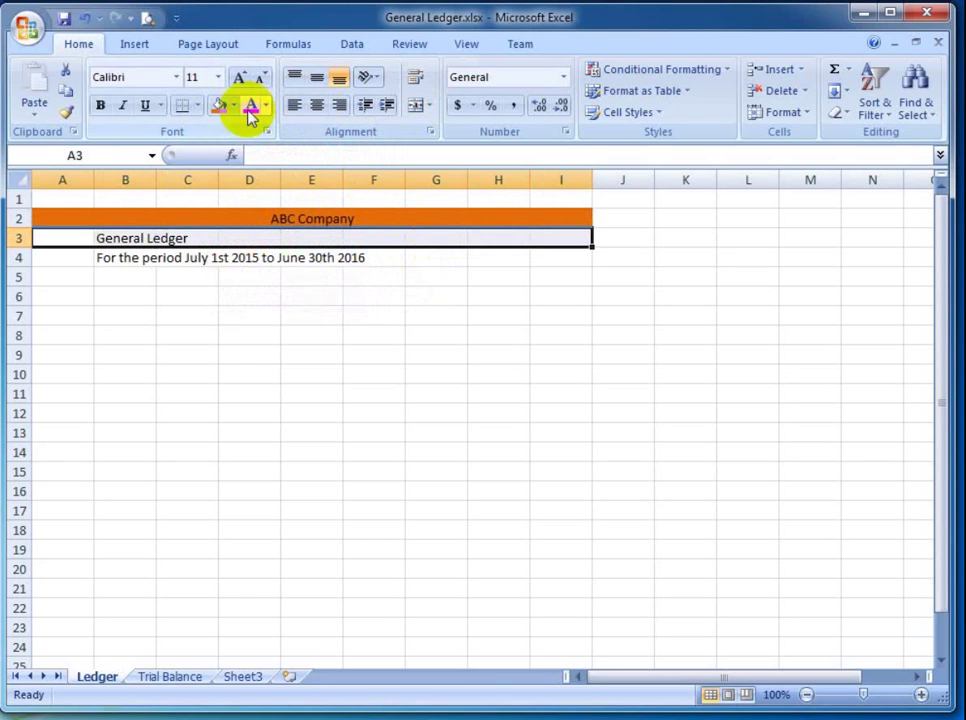
click(413, 106)
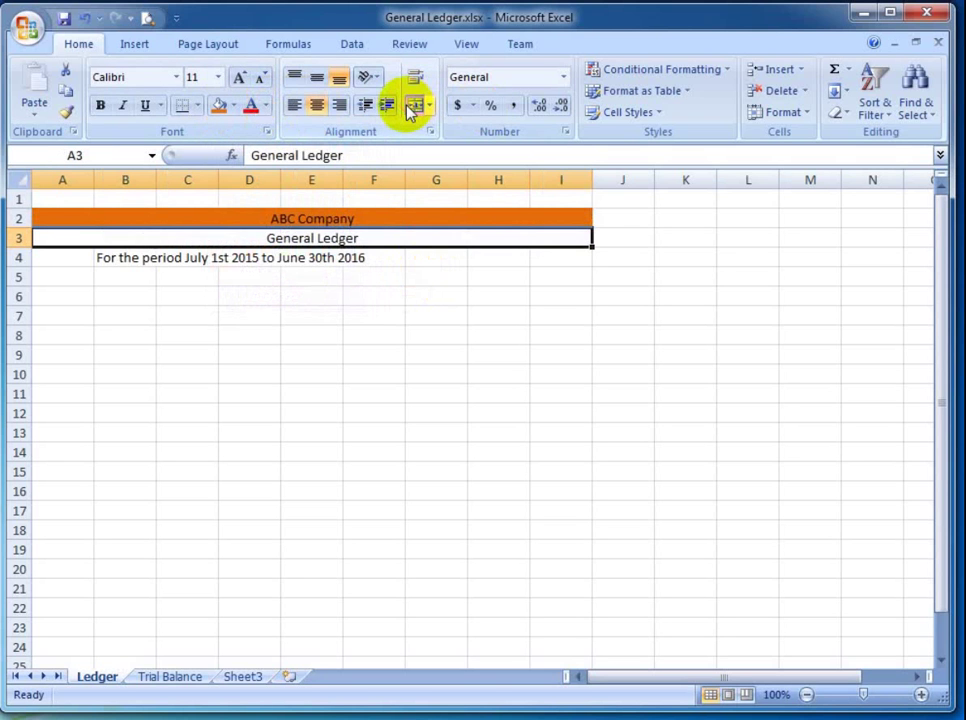
Merge and center the period line across cells A4 to I4.
key(Down)
key(shift+Right)
key(shift+Right)
key(shift+Right)
key(shift+Right)
key(shift+Right)
key(shift+Right)
key(shift+Right)
key(shift+Right)
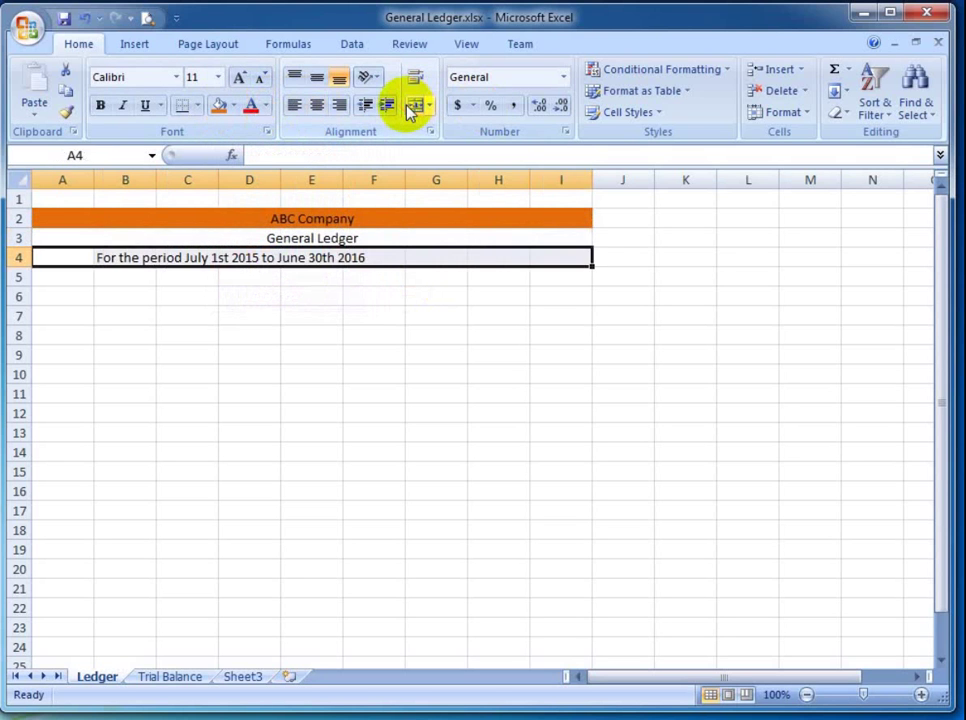
click(413, 106)
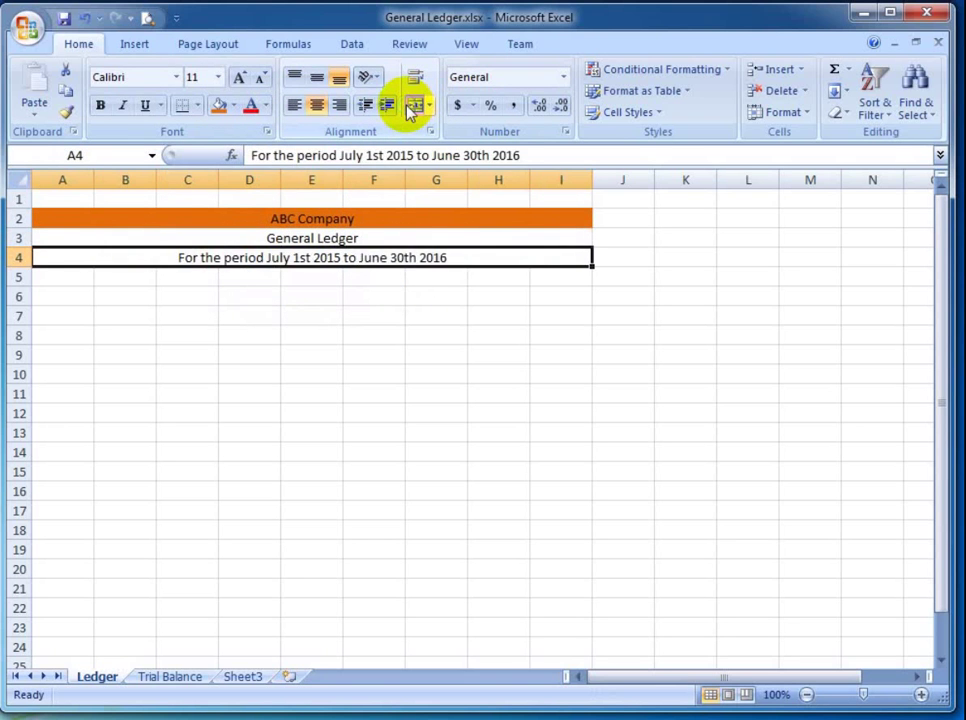
Enter the column heading DATE in cell A5 of the Ledger sheet, in capitals.
key(Down)
key(Down)
key(Up)
key(Up)
key(Down)
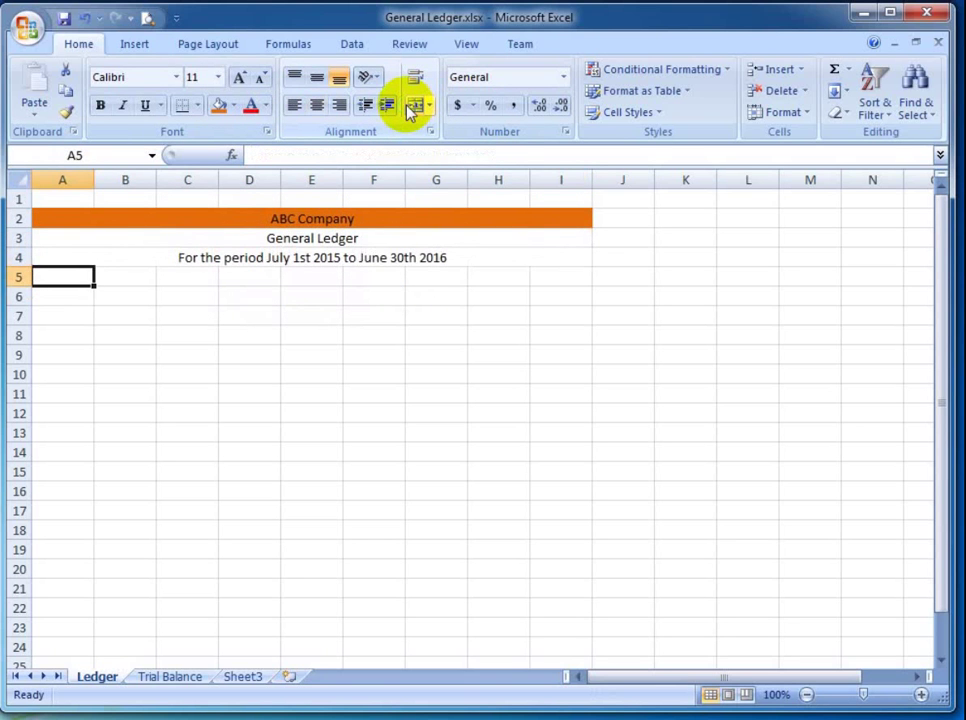
text(date)
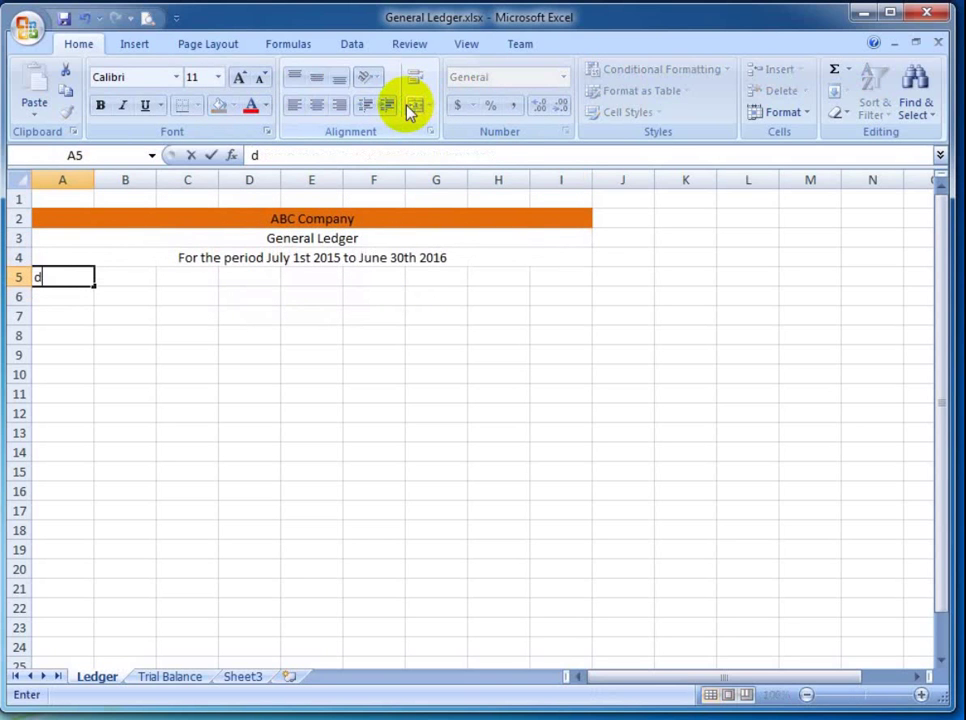
key(Return)
key(Up)
text(DATED)
key(BackSpace)
key(Up)
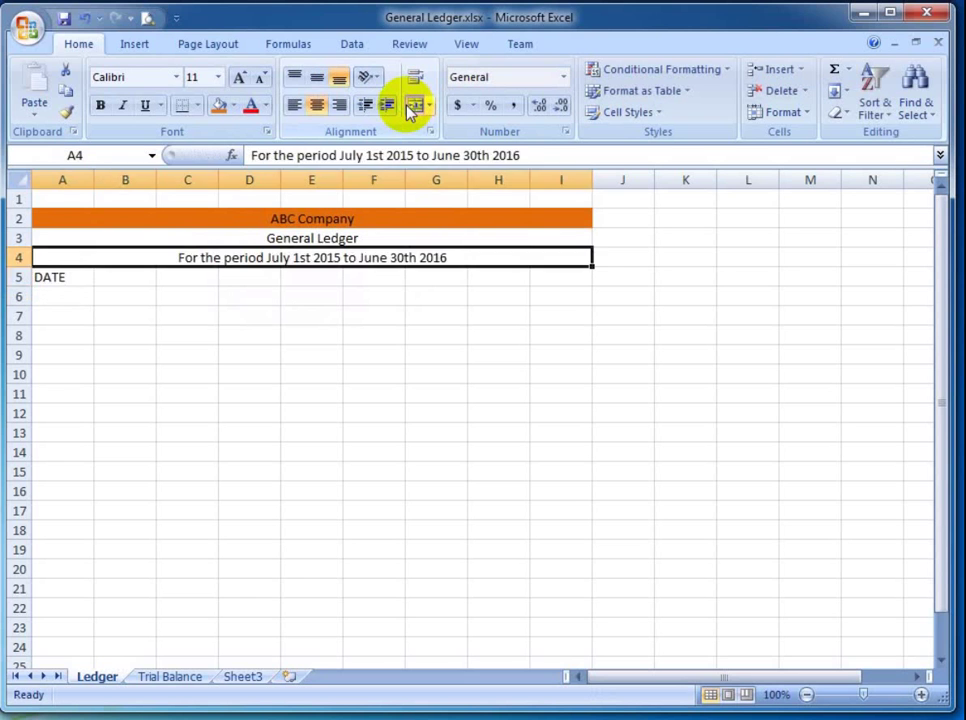
Enter the column heading ACCOUNT in cell B5, beside the DATE heading.
key(Down)
key(Right)
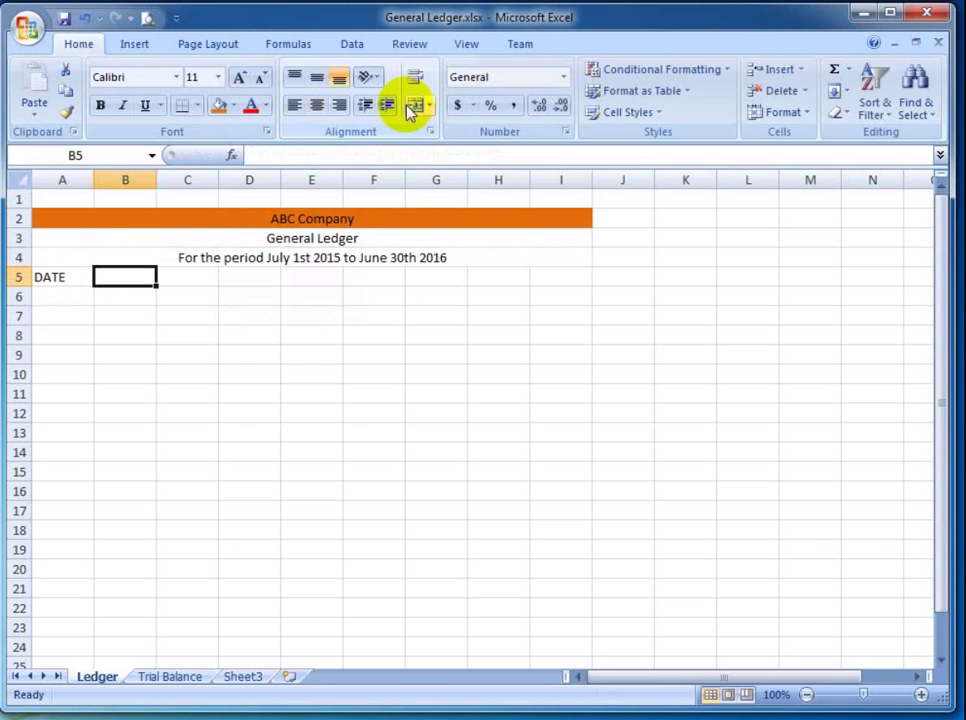
text(ACCOUNT)
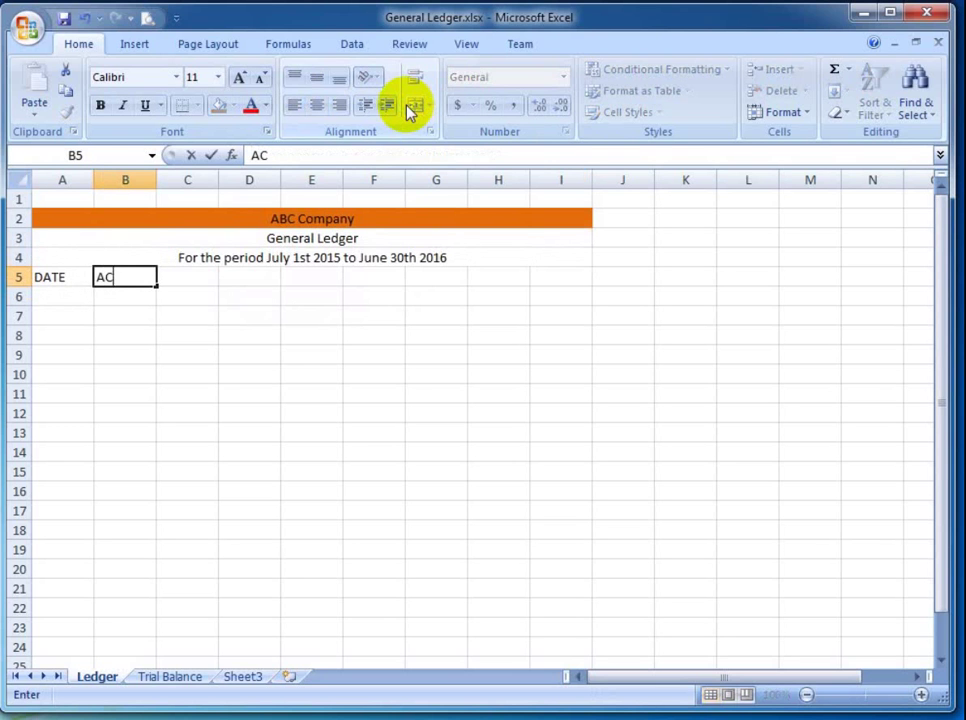
key(Return)
key(Up)
text(ACCOUNT)
key(Return)
Enter the column headings DEBIT, ACCOUNT and CREDIT in cells C5, D5 and E5.
key(Up)
key(Right)
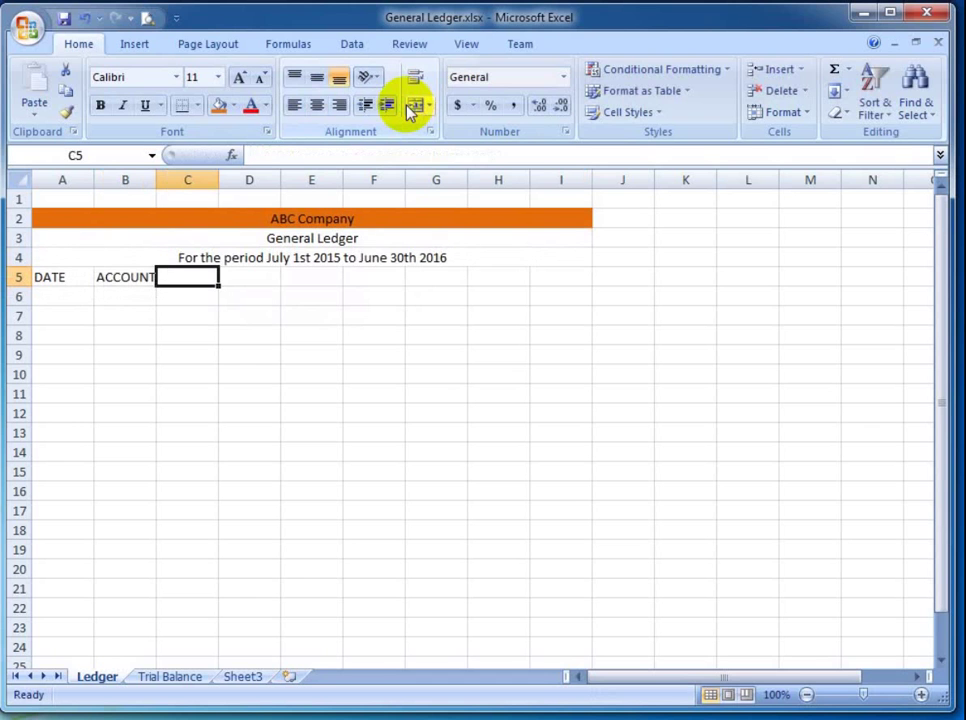
text(DEBIT)
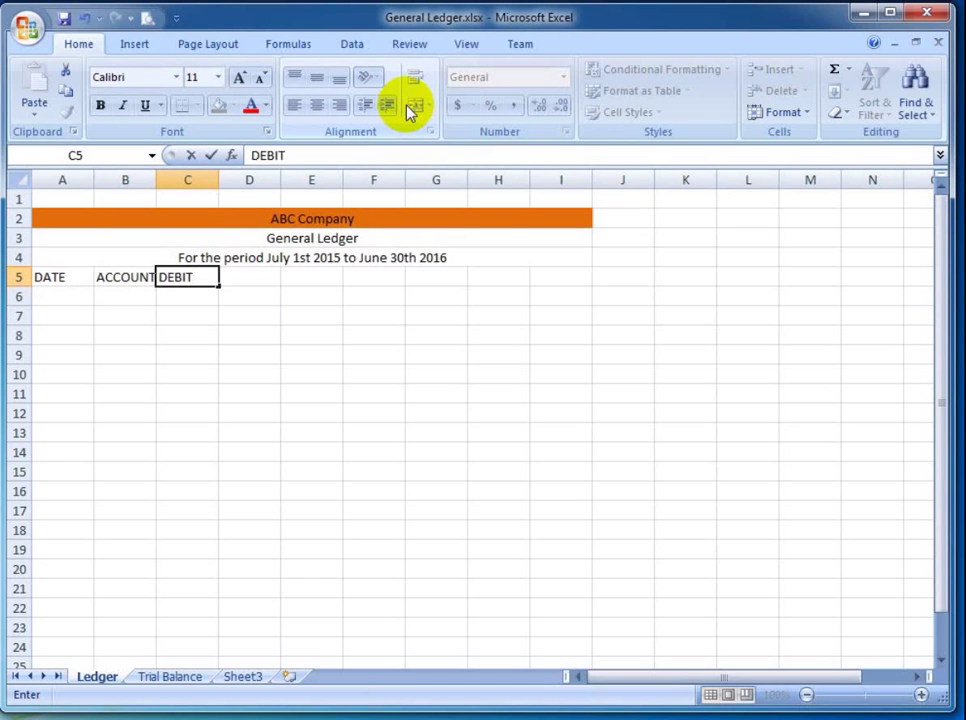
key(Tab)
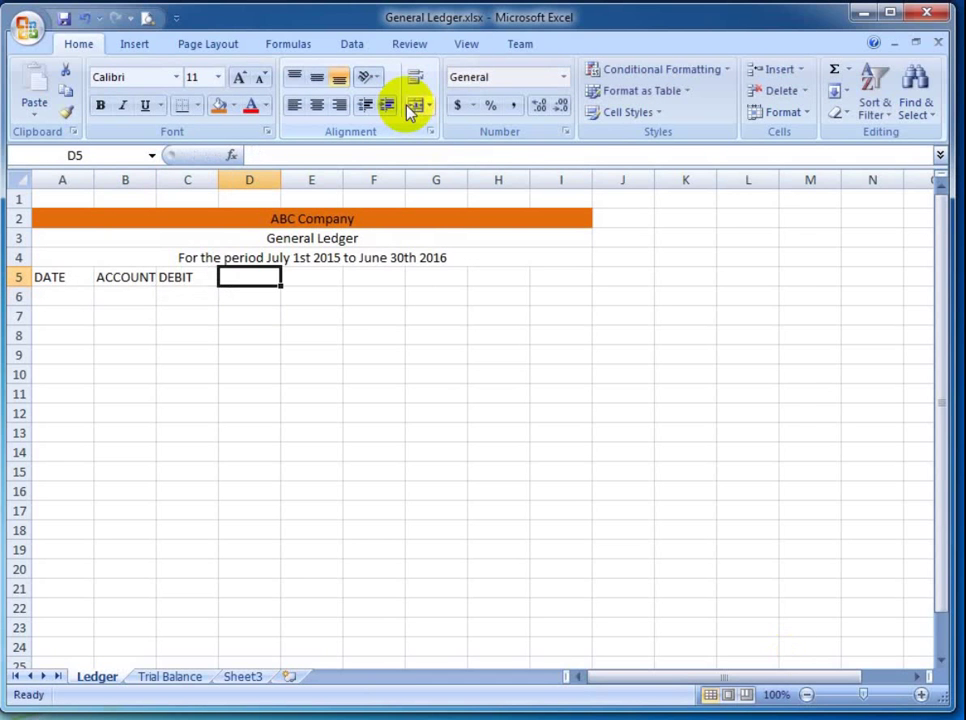
text(ACCOUNT)
key(Tab)
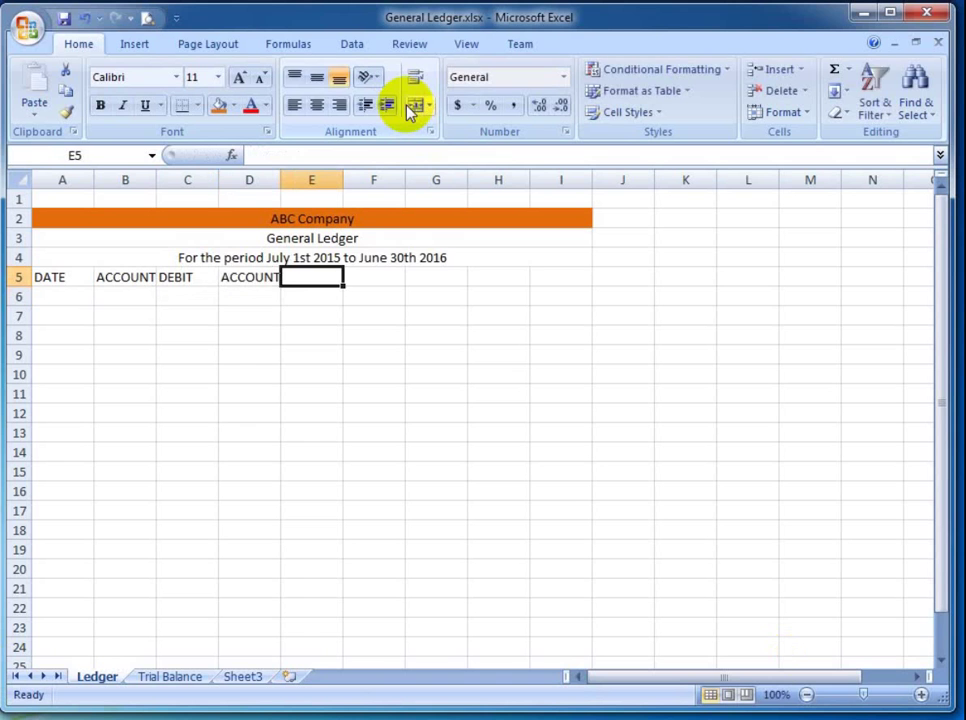
text(CREDIT)
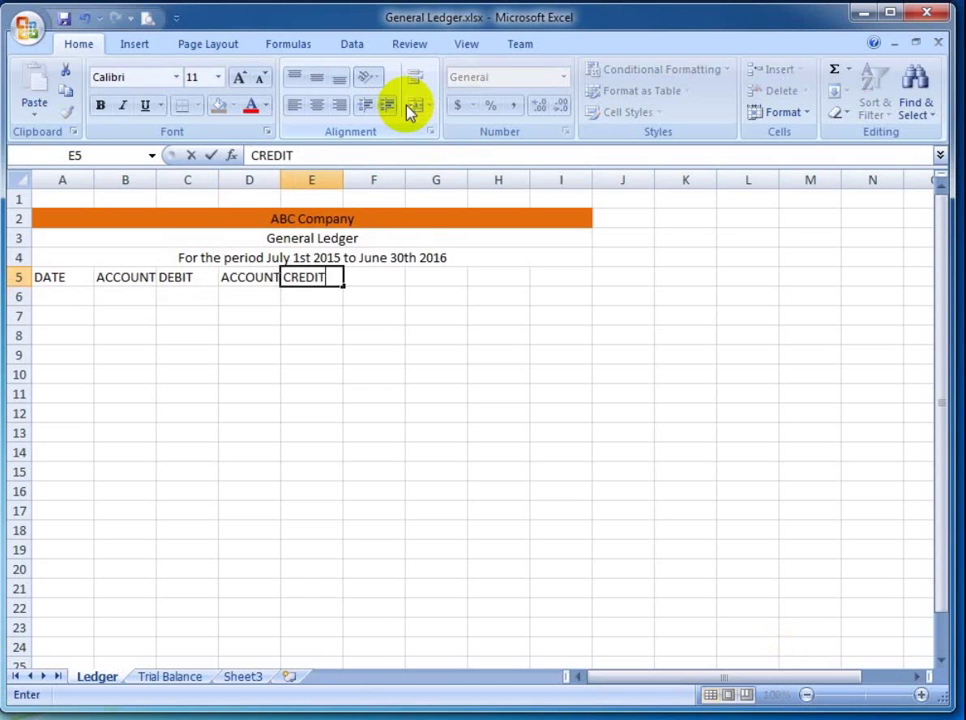
key(Left)
key(Left)
key(Left)
key(Left)
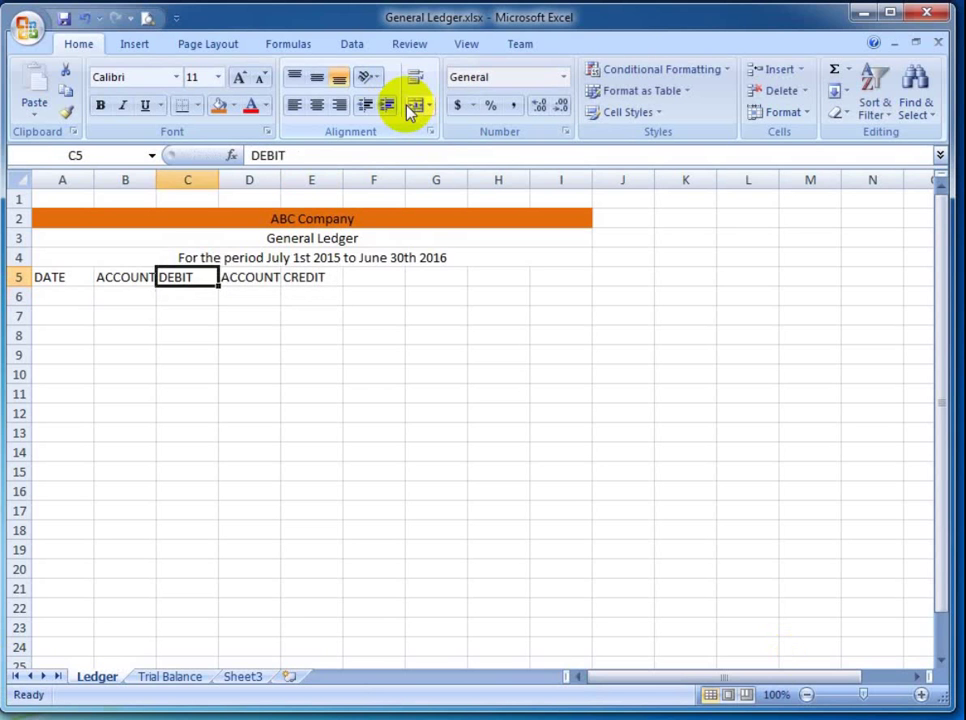
key(Down)
key(Up)
key(Right)
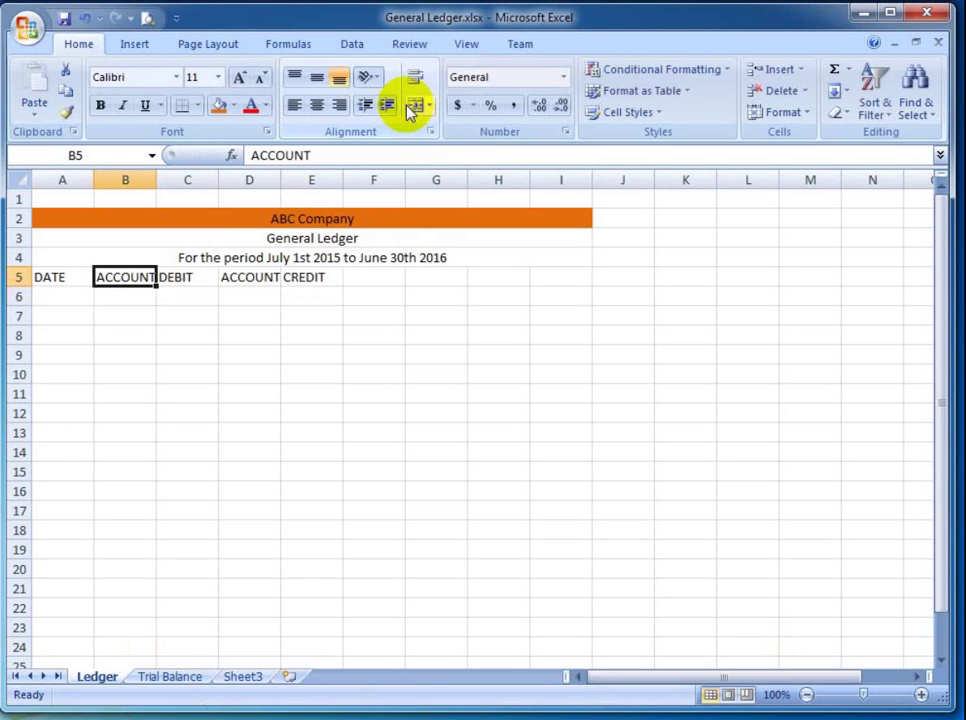
key(Right)
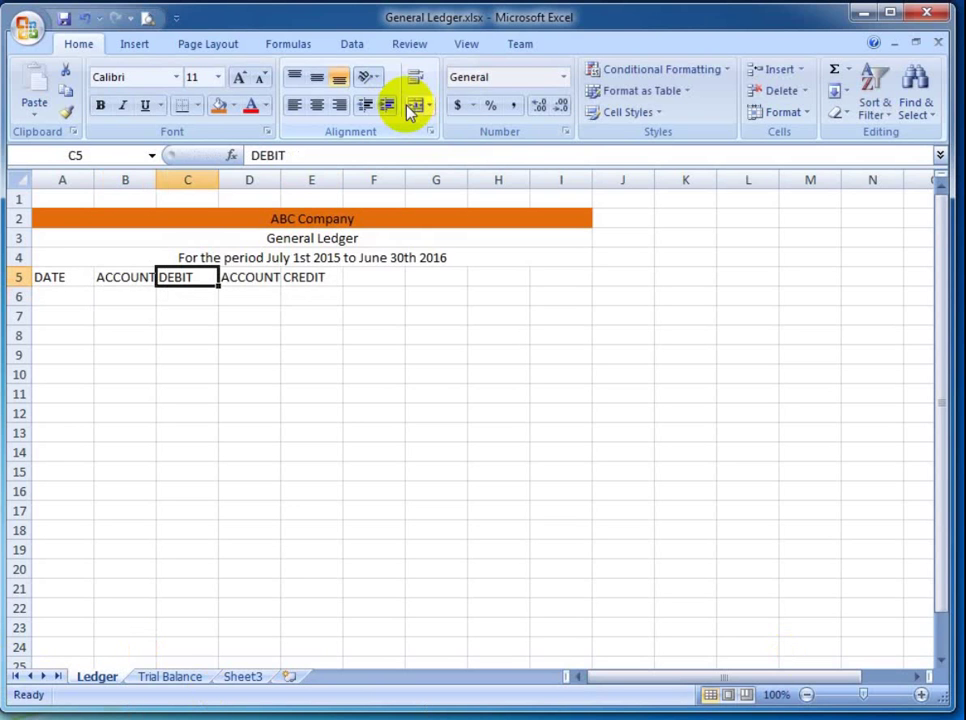
key(Right)
key(Right)
key(Right)
key(Left)
key(Left)
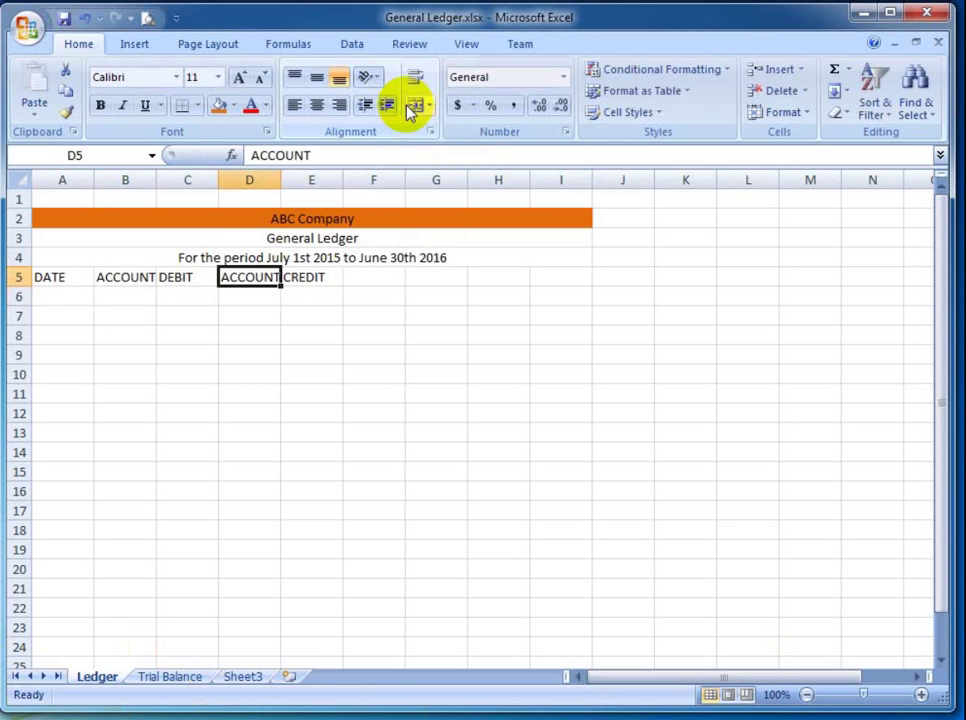
key(Right)
key(Right)
key(Left)
key(Left)
Enter the column heading NARRATION in cell F5, beside the CREDIT heading.
key(Right)
key(Right)
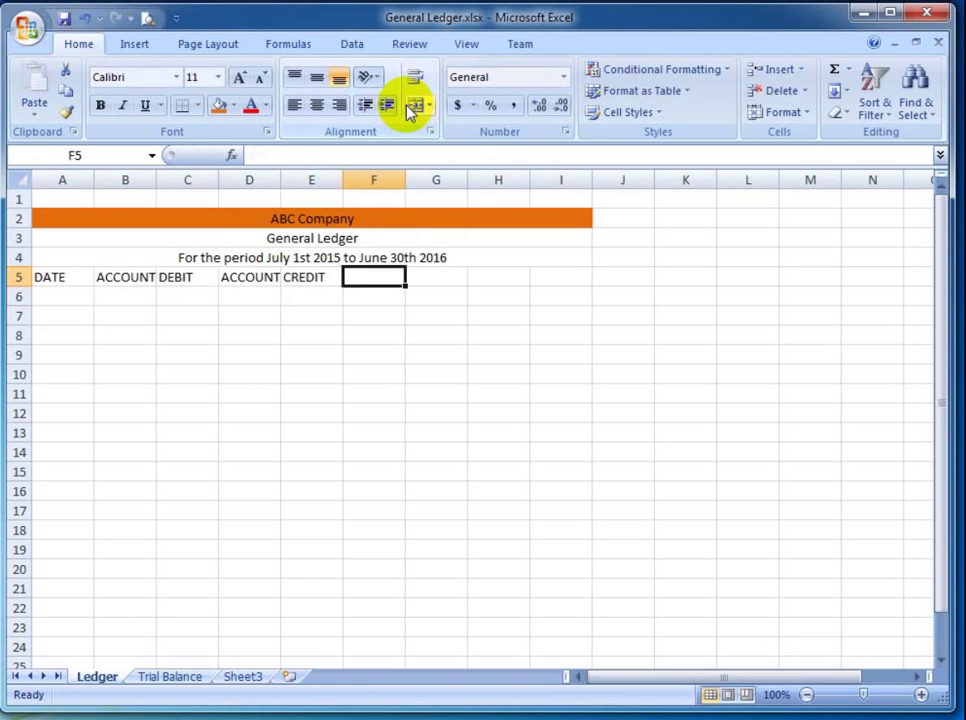
text(NARRA)
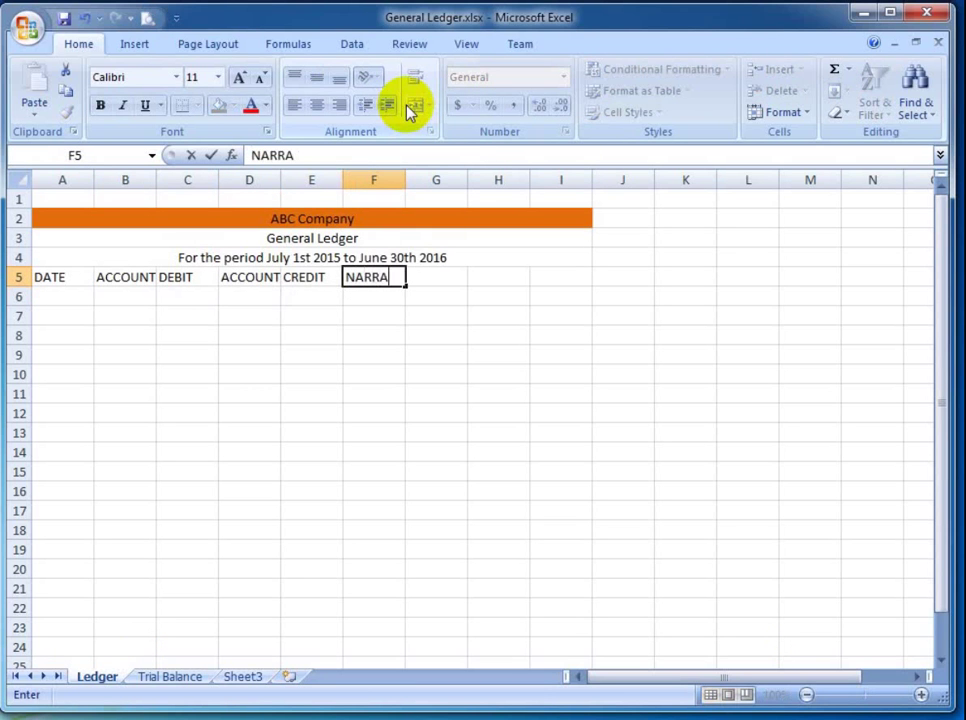
text(TION)
key(Return)
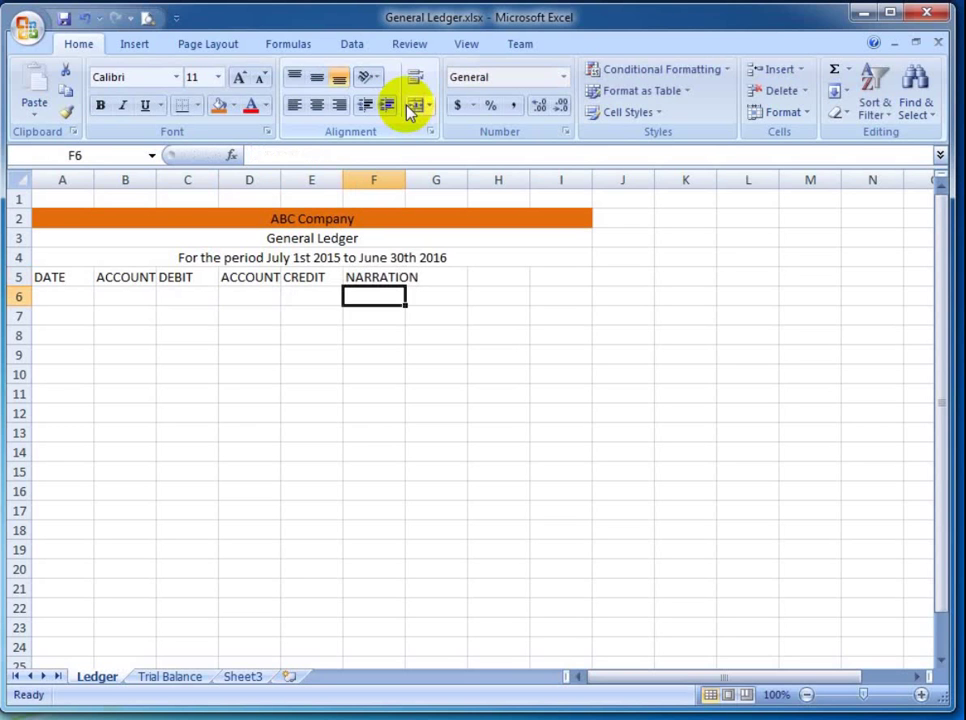
Extend the heading in cell F5 to read NARRATION/COMMENTS/REMARKS.
key(Up)
key(F2)
text(/COMMENTS/REA)
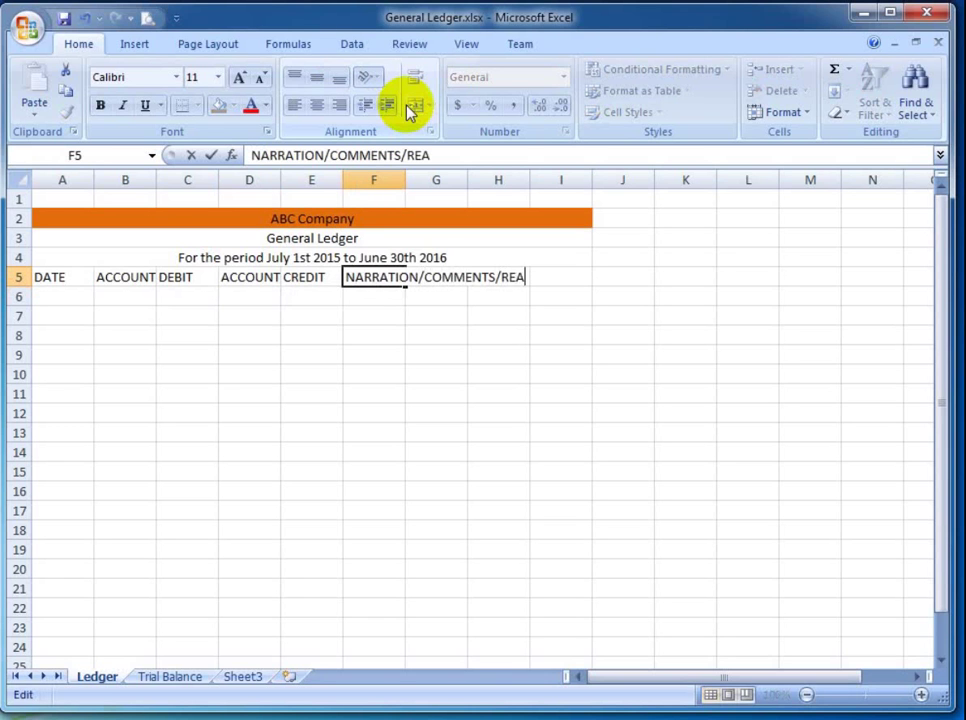
key(BackSpace)
text(MARKS)
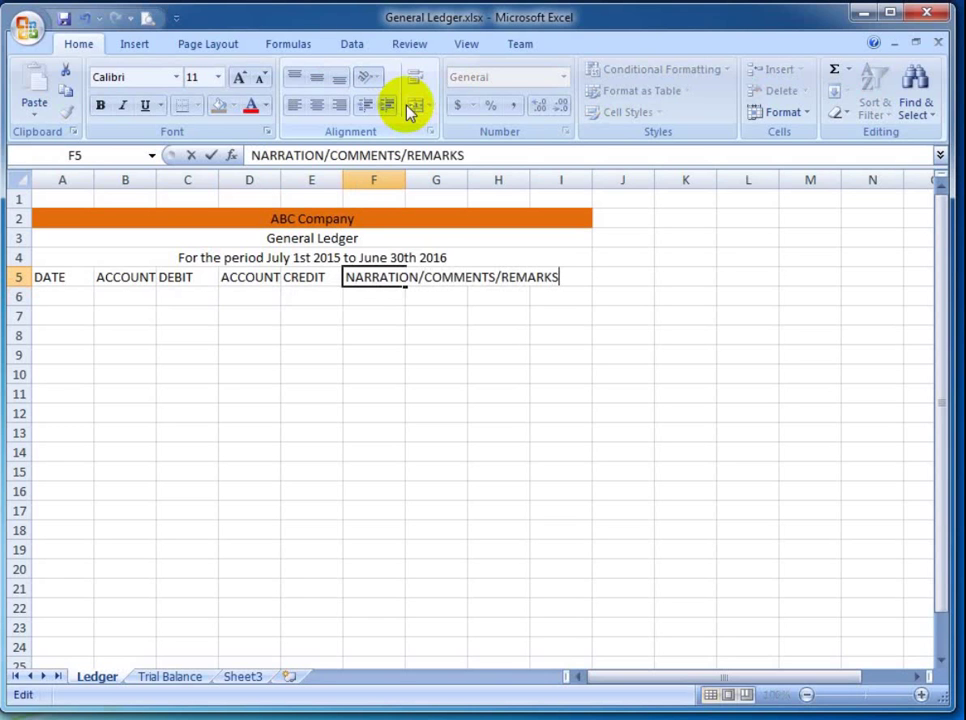
key(Return)
key(Up)
key(Left)
key(Left)
key(Left)
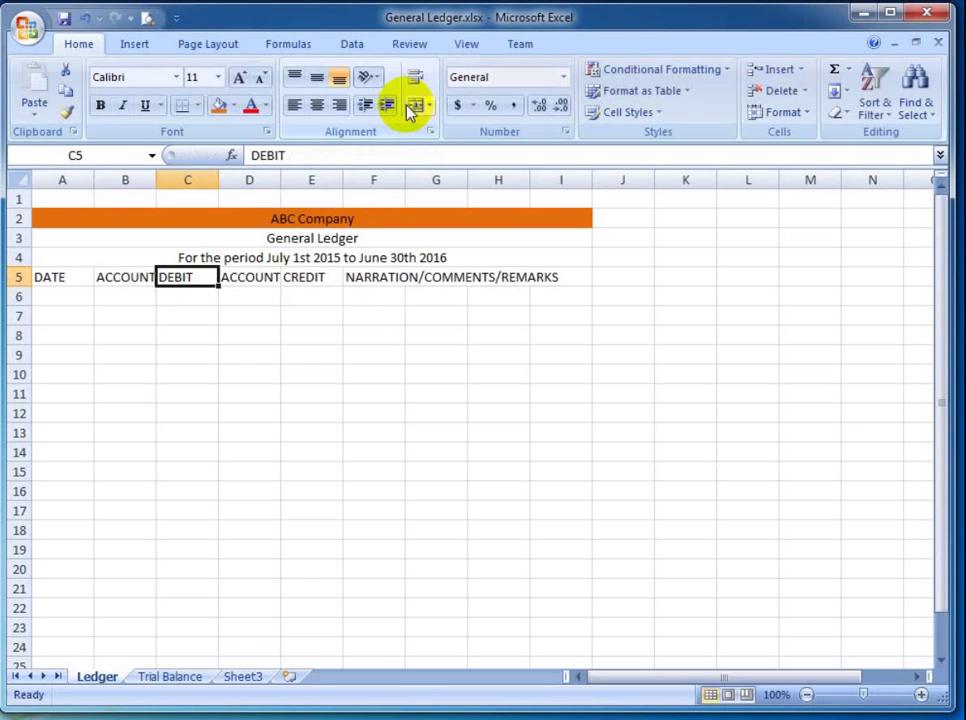
key(Left)
key(Left)
key(Down)
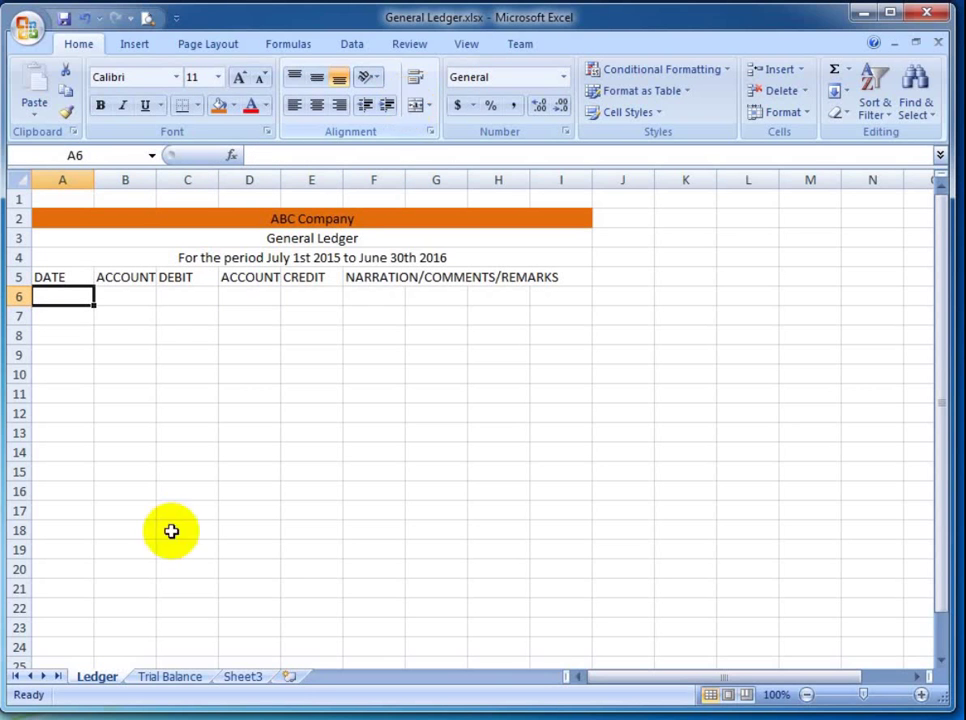
Switch to the Trial Balance sheet and enter the title ABC COMPANY in cell B2.
click(167, 674)
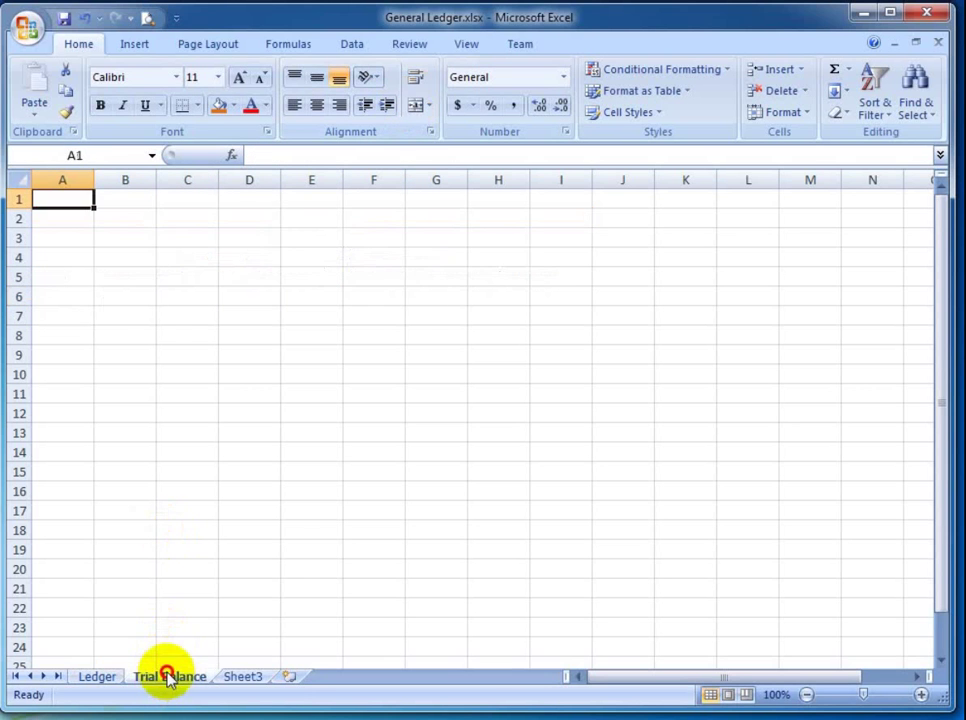
click(110, 199)
key(Right)
key(Down)
key(Down)
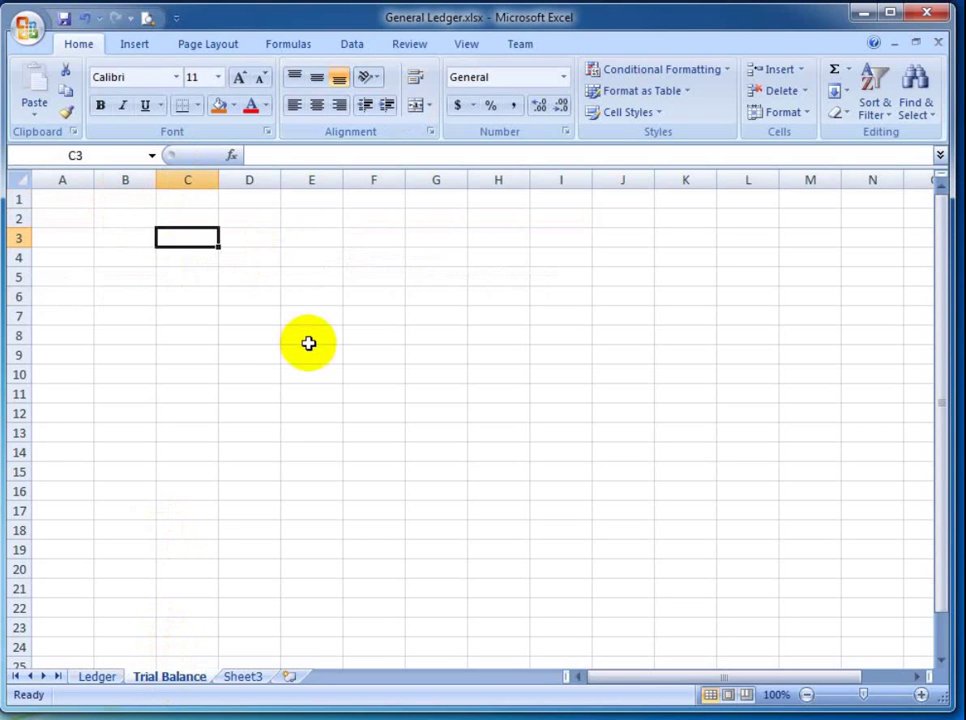
key(Up)
key(Left)
text(A)
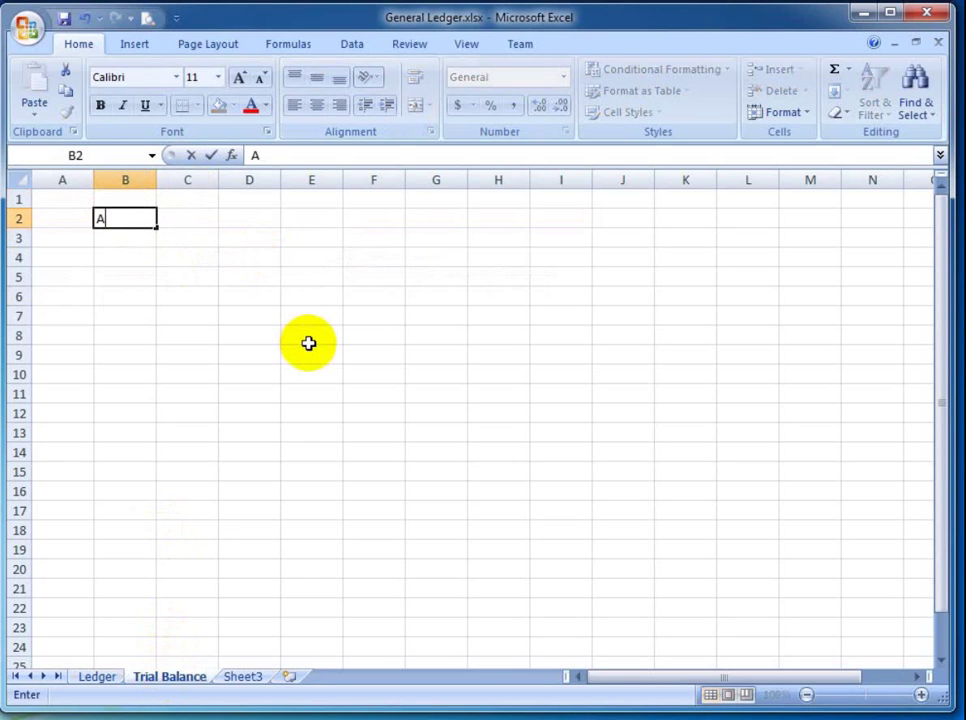
text(BC COMPANY)
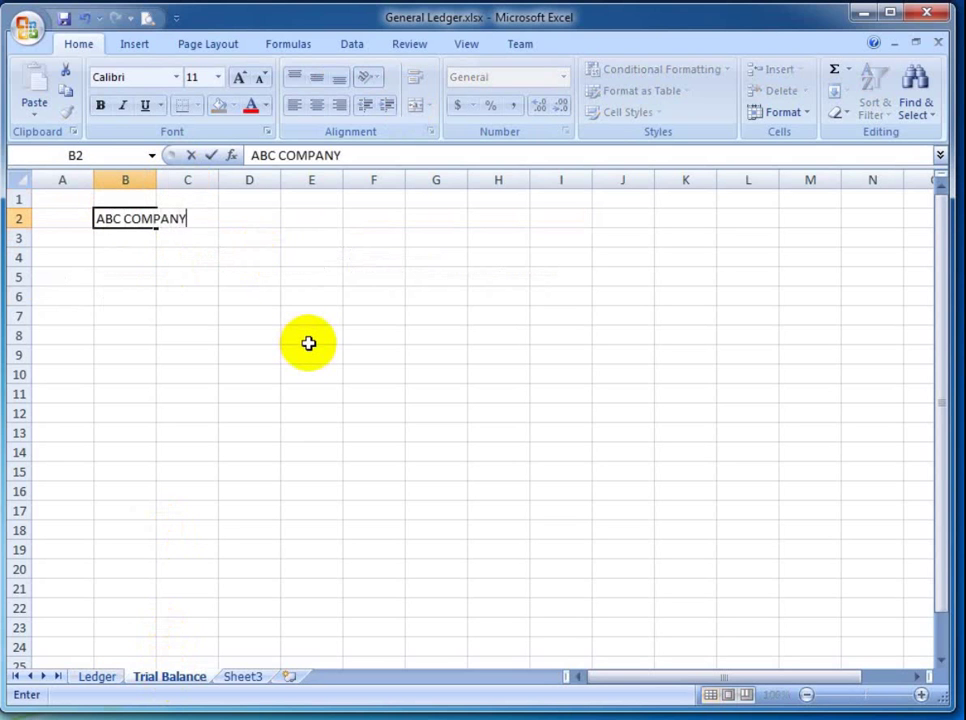
key(Return)
Enter the heading TRIAL BALANCE in cell B3, below the company title.
text(TRIAL )
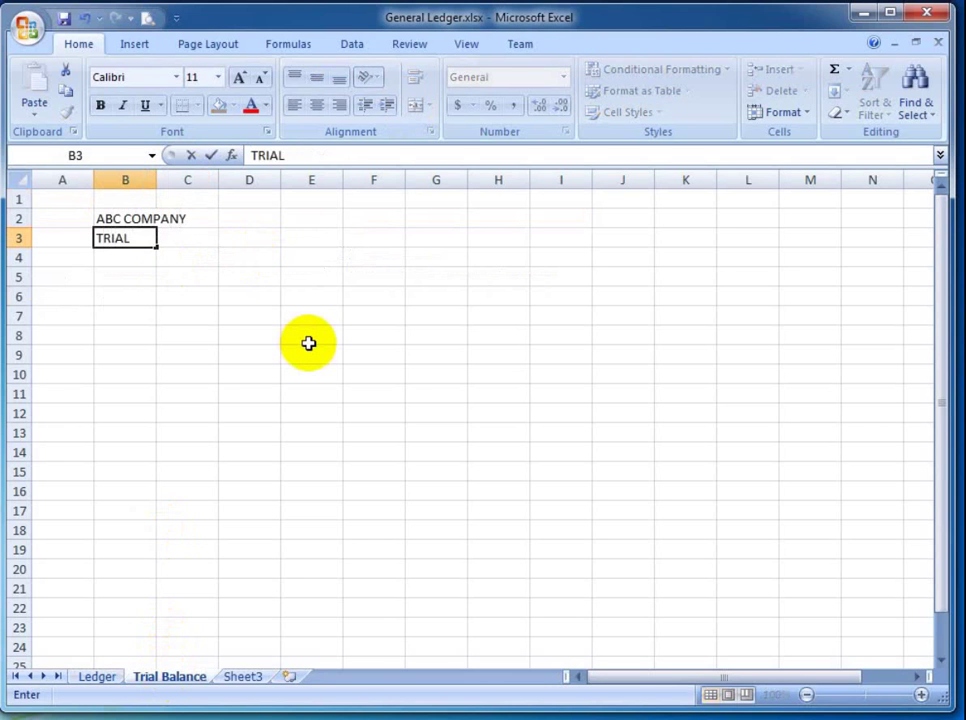
text(BALANCE)
key(Return)
Enter the column headings S NO in cell A4 and ACCOUNT in cell B4 of the Trial Balance sheet.
key(Return)
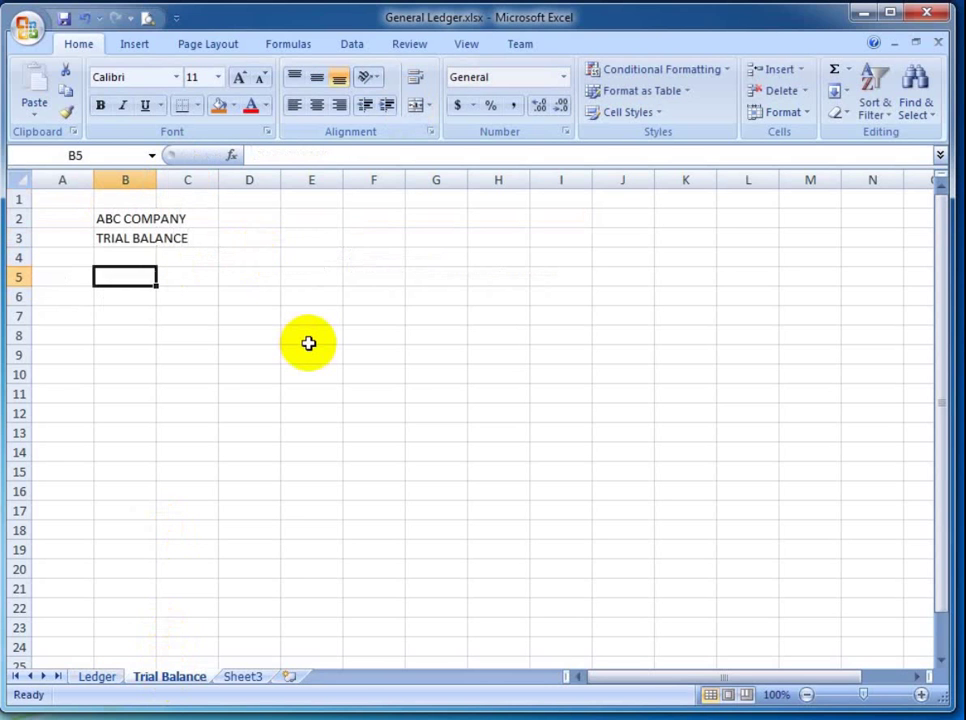
key(Up)
key(Left)
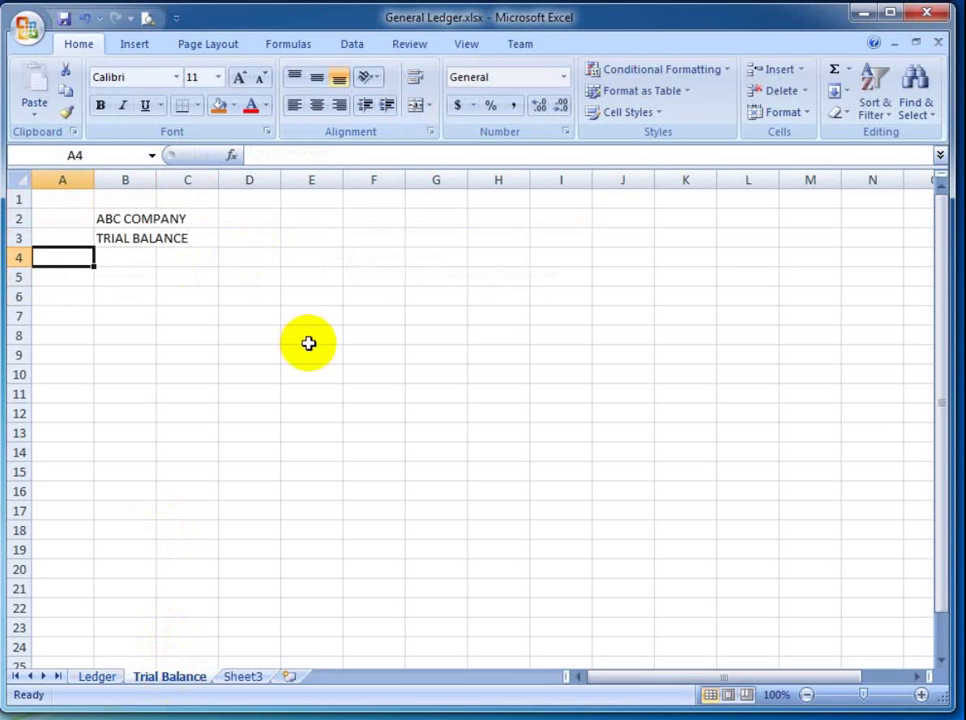
text(S NO)
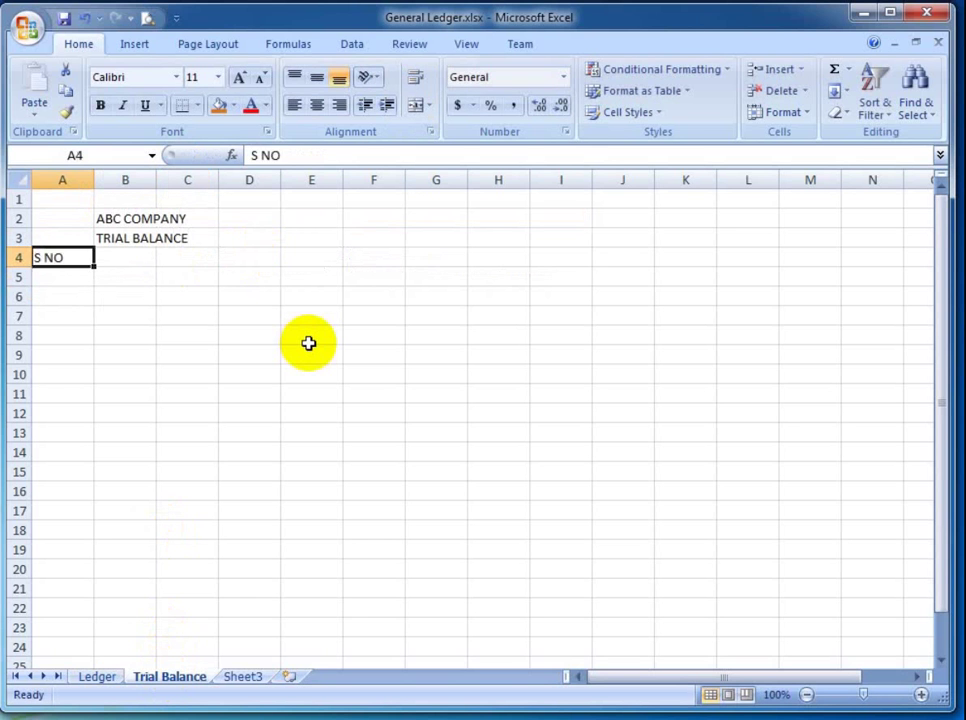
key(Tab)
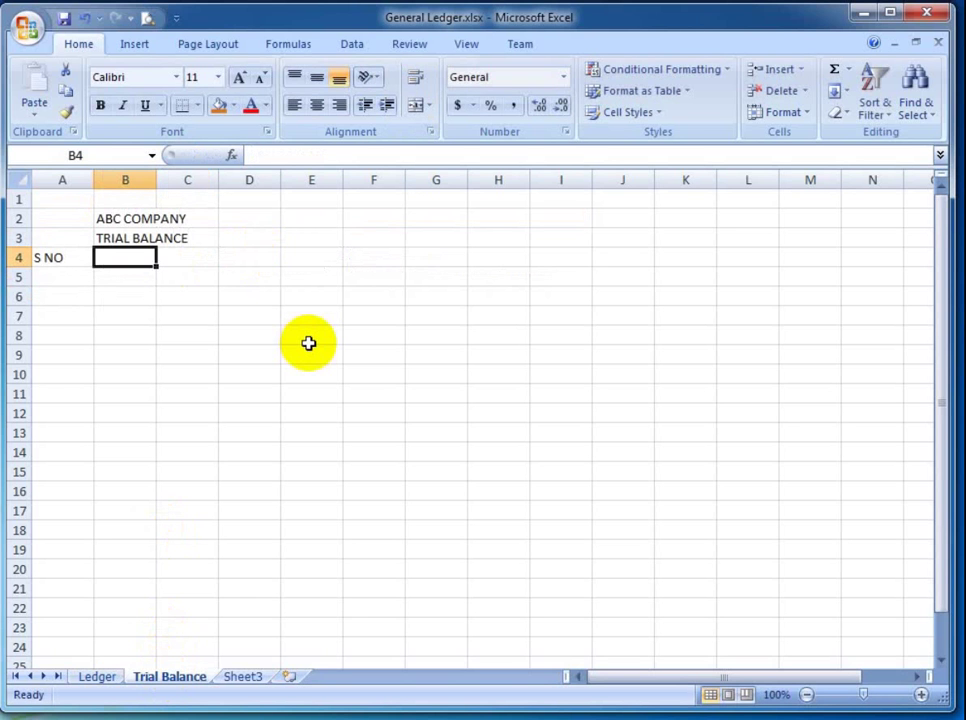
text(ACCOUNT)
key(Return)
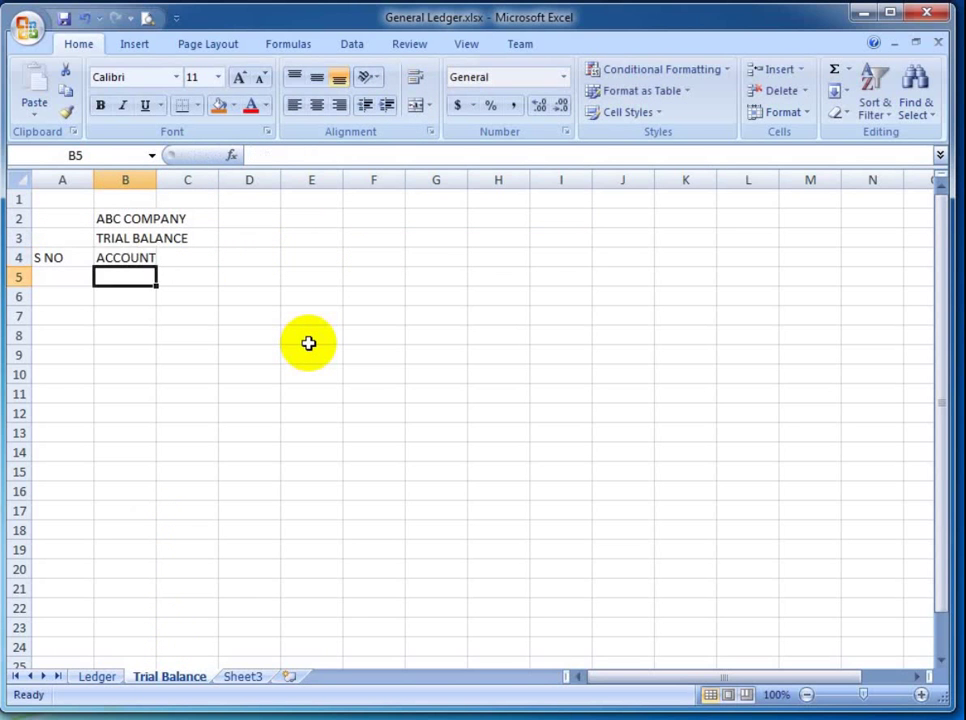
Enter the column heading DEBIT in cell C4, beside the ACCOUNT heading.
key(Up)
key(Right)
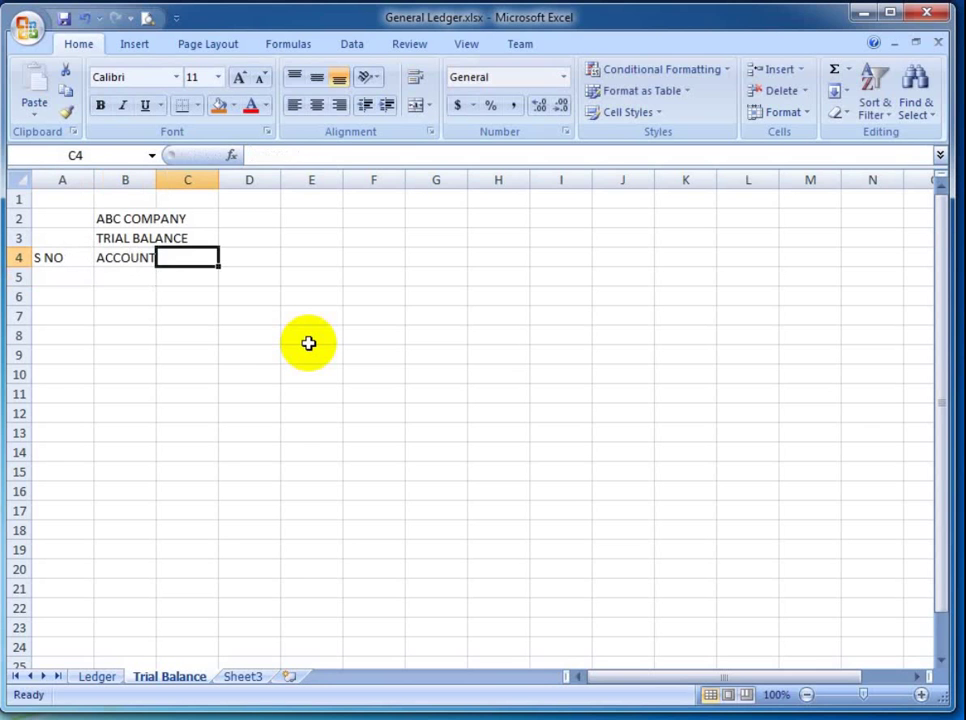
text(DEBIT)
key(Return)
key(Up)
key(Right)
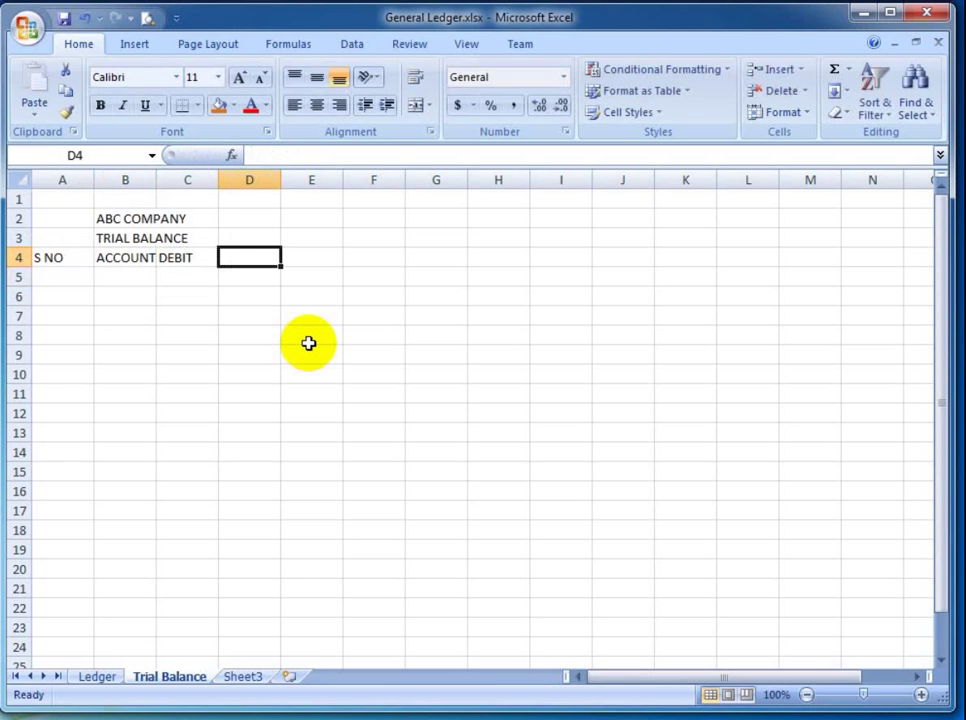
Enter the column heading CREDIT in cell D4, beside the DEBIT heading.
text(CREDI)
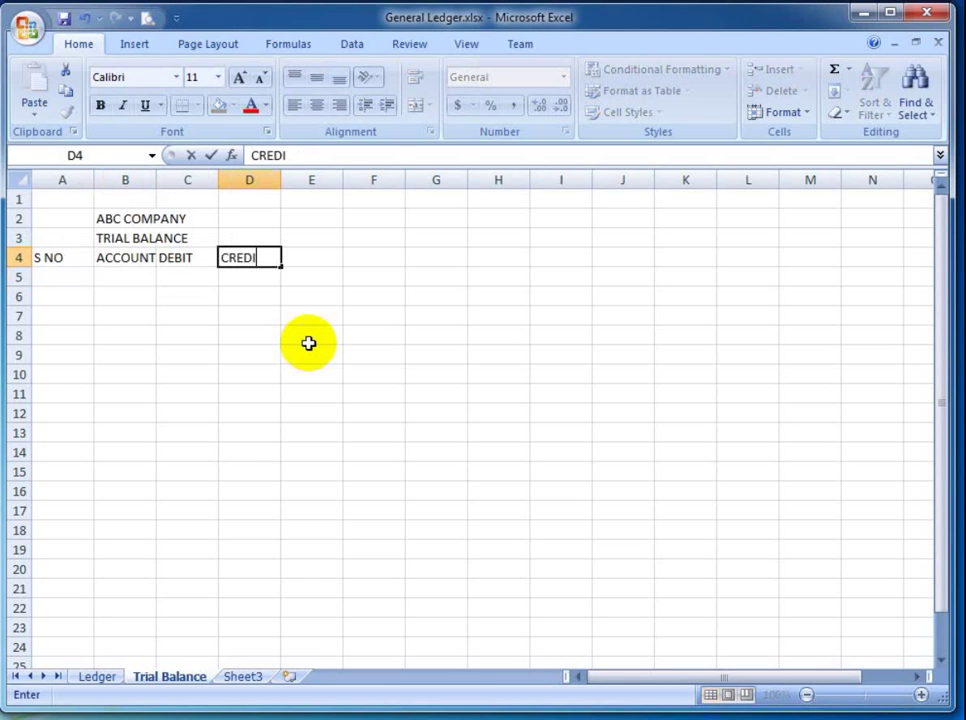
text(T)
key(Return)
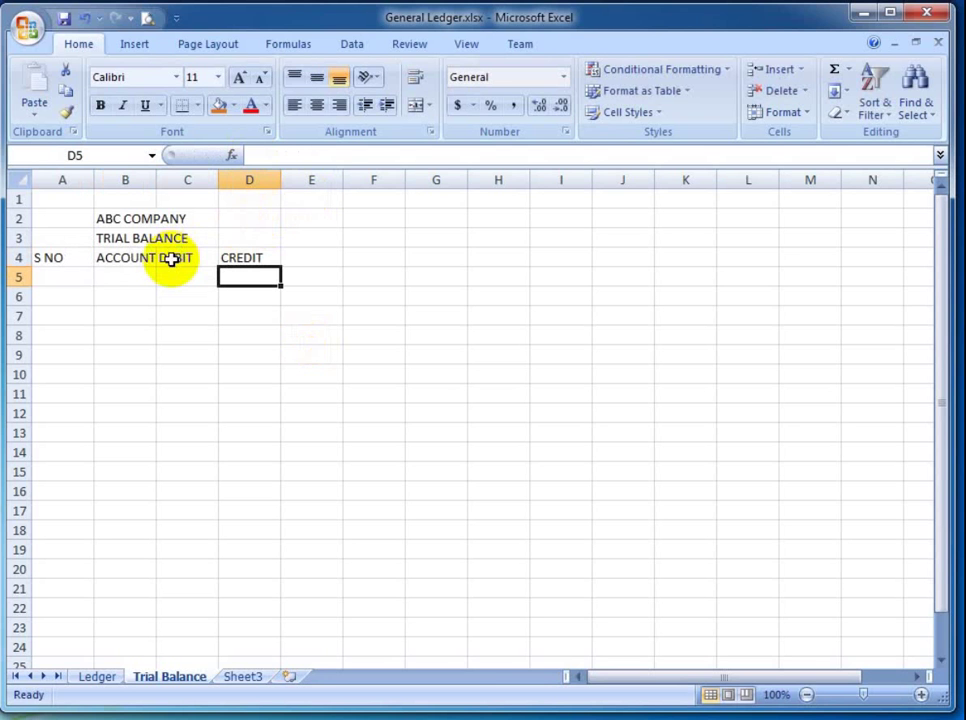
Insert one blank row above the column headings in row 4, below the TRIAL BALANCE title.
key(Up)
key(Down)
key(Up)
key(ctrl+shift+plus)
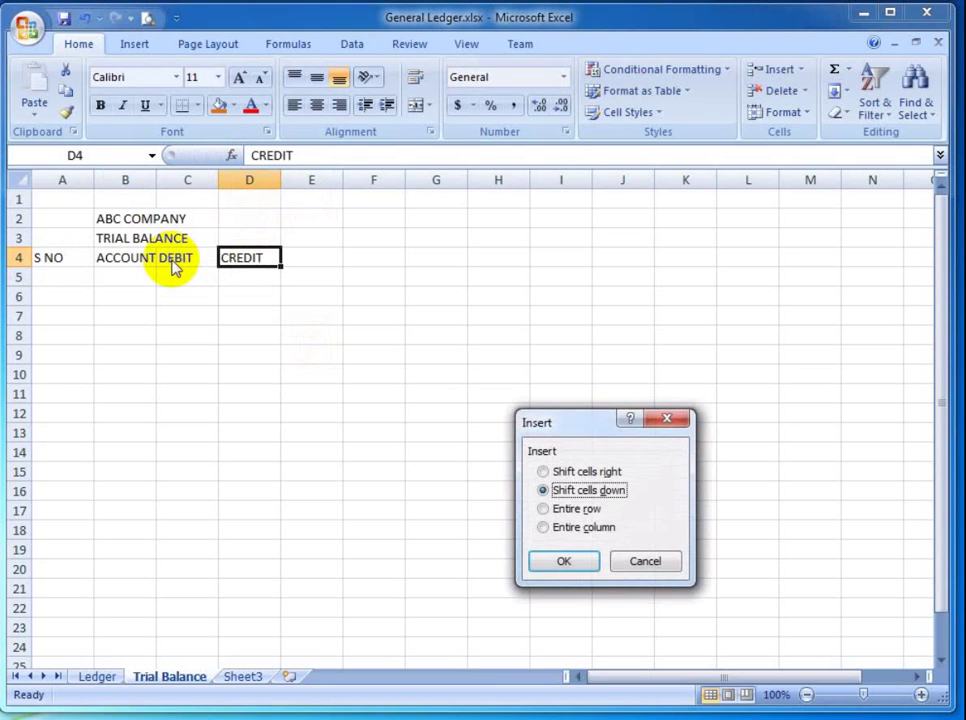
key(Return)
key(Home)
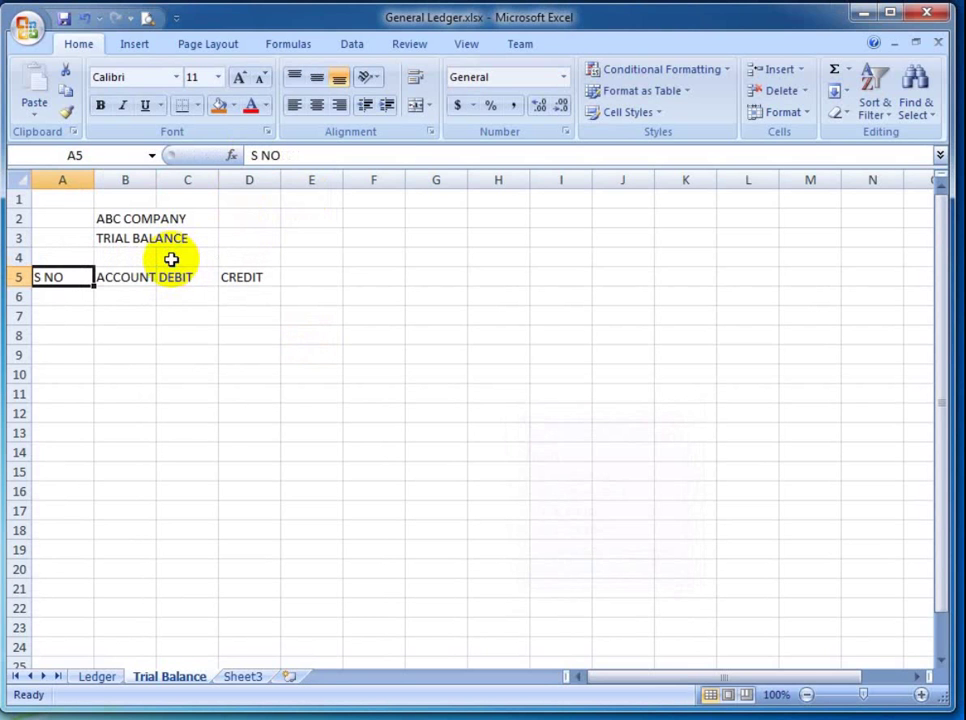
Try inserting a second blank row above the column headings and undo that insertion.
key(ctrl+shift+plus)
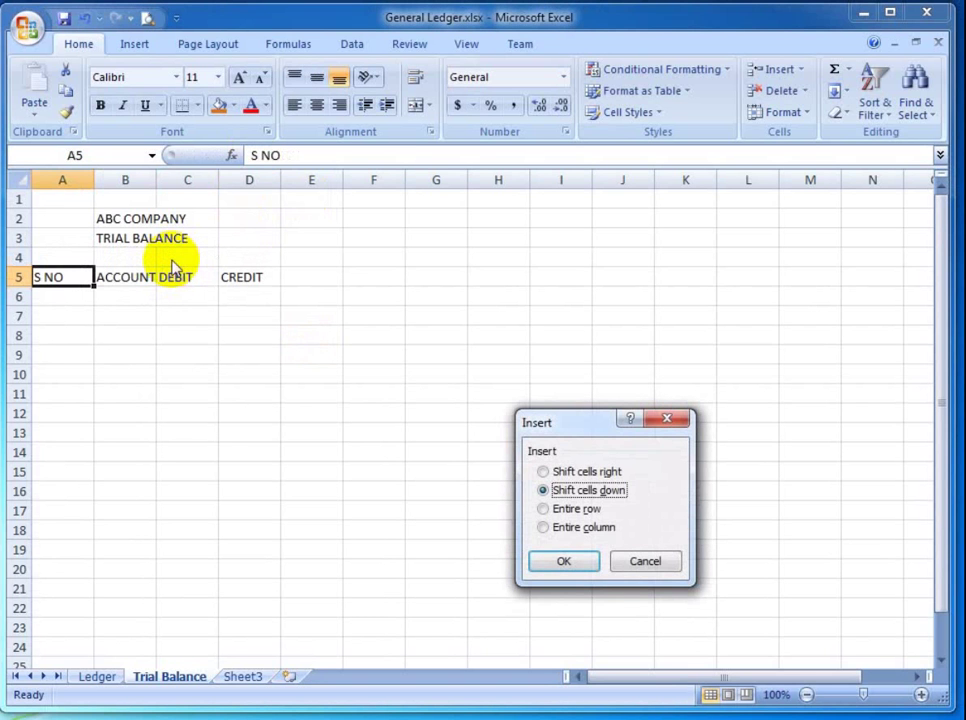
key(Down)
key(Return)
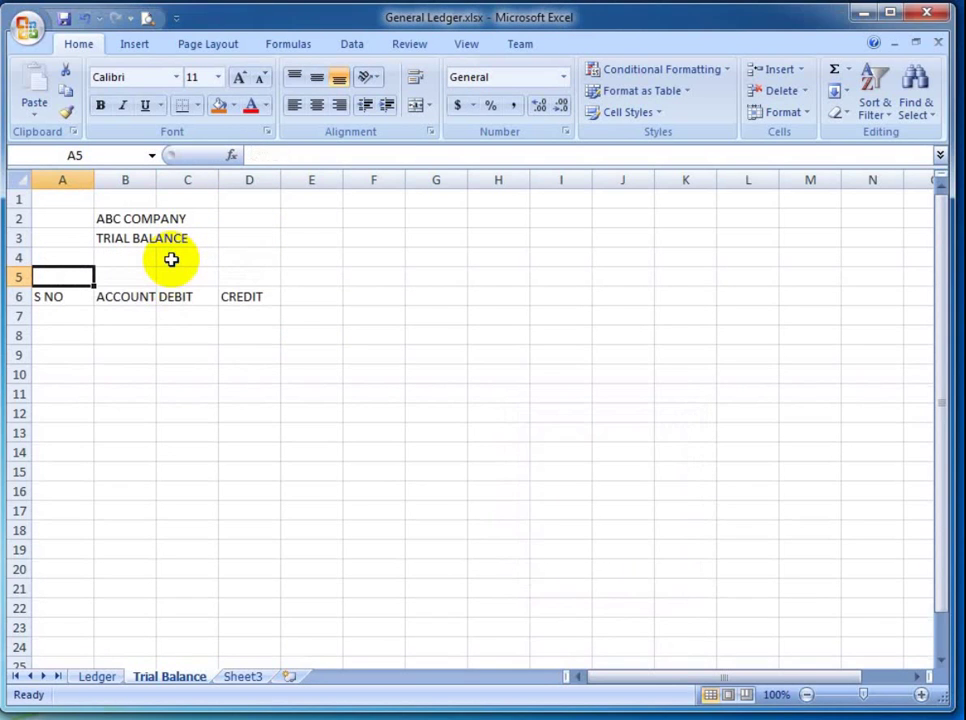
key(ctrl+z)
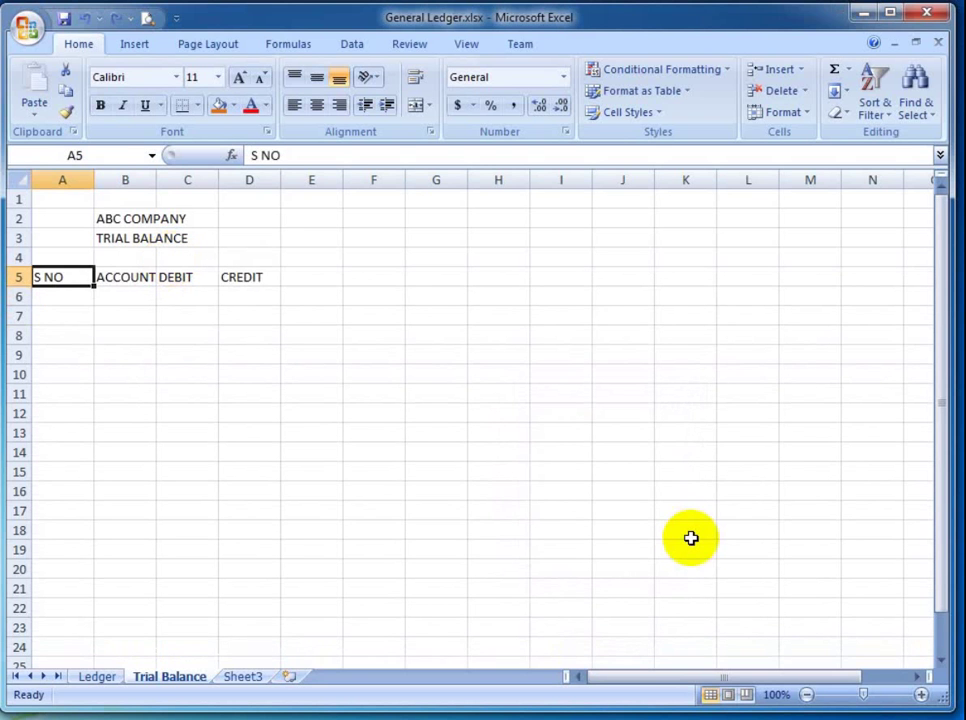
Enter the serial numbers 1, 2 and 3 in cells A6 to A8 under S NO.
key(Down)
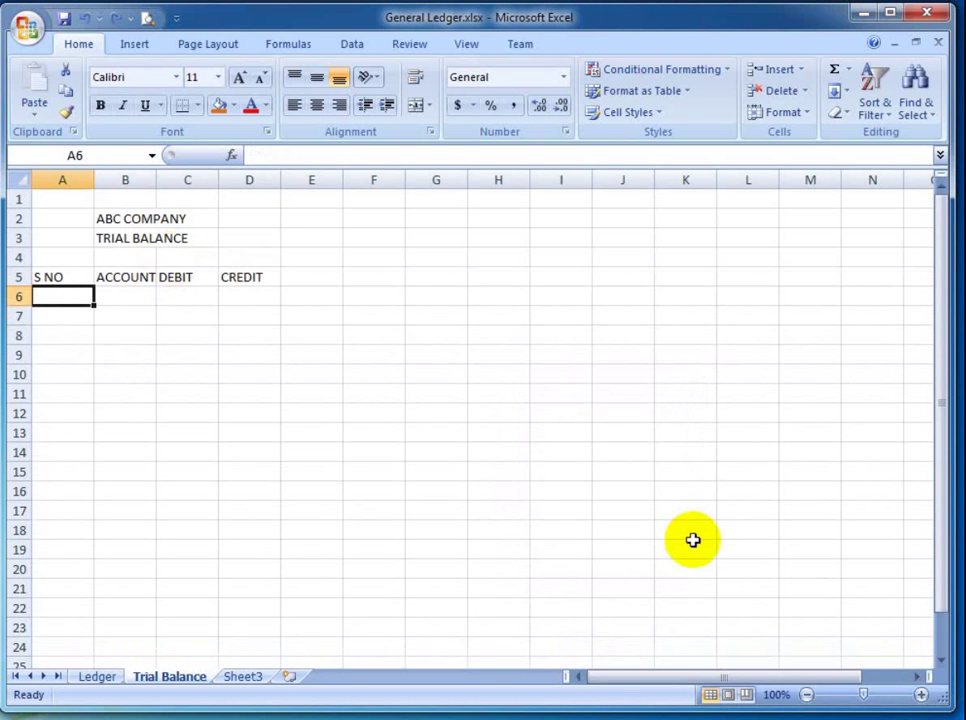
text(1)
key(Return)
text(2)
key(Return)
text(3)
key(Return)
Extend the serial number series from cells A7:A8 down to cell A19.
key(Up)
key(Up)
key(shift+Down)
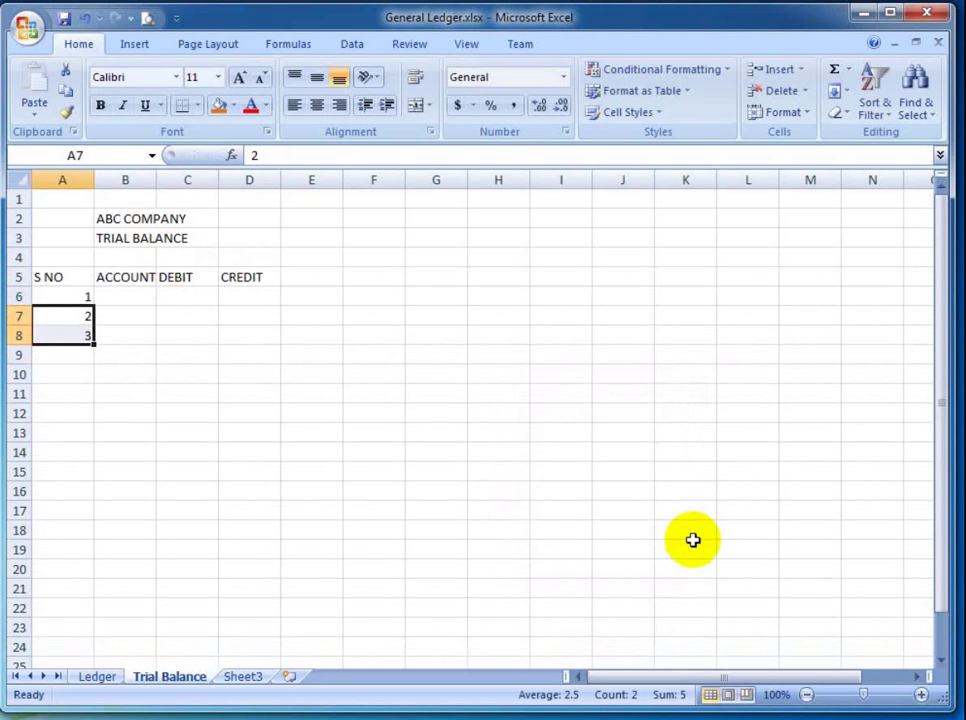
drag(94, 343, 100, 555)
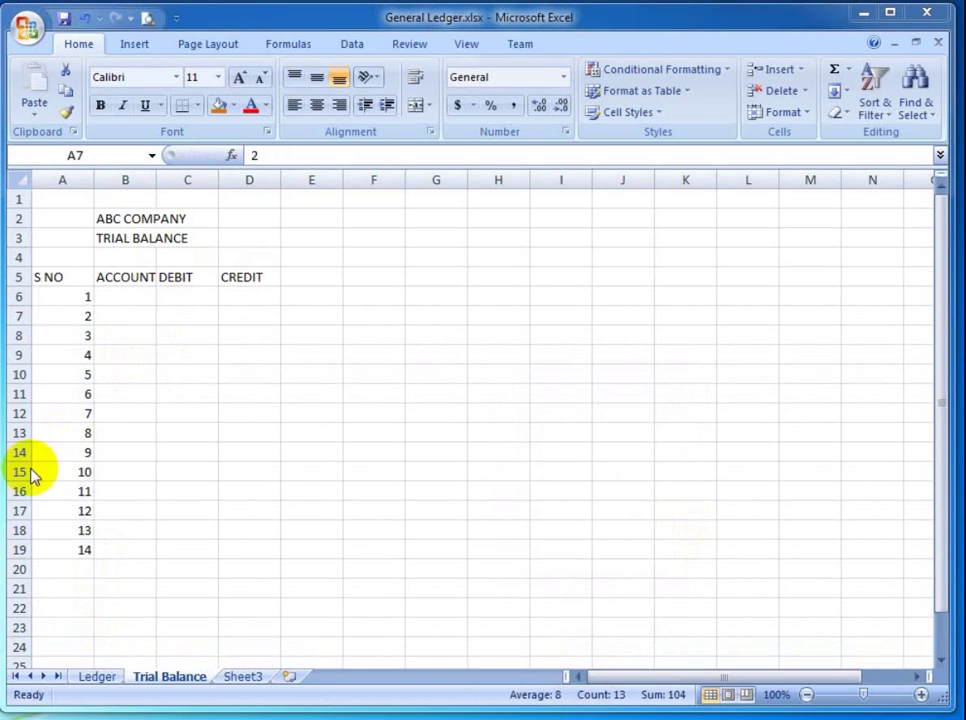
Clear the surplus serial numbers from cells A16 to A19 so that the series ends at 10.
key(Up)
key(Down)
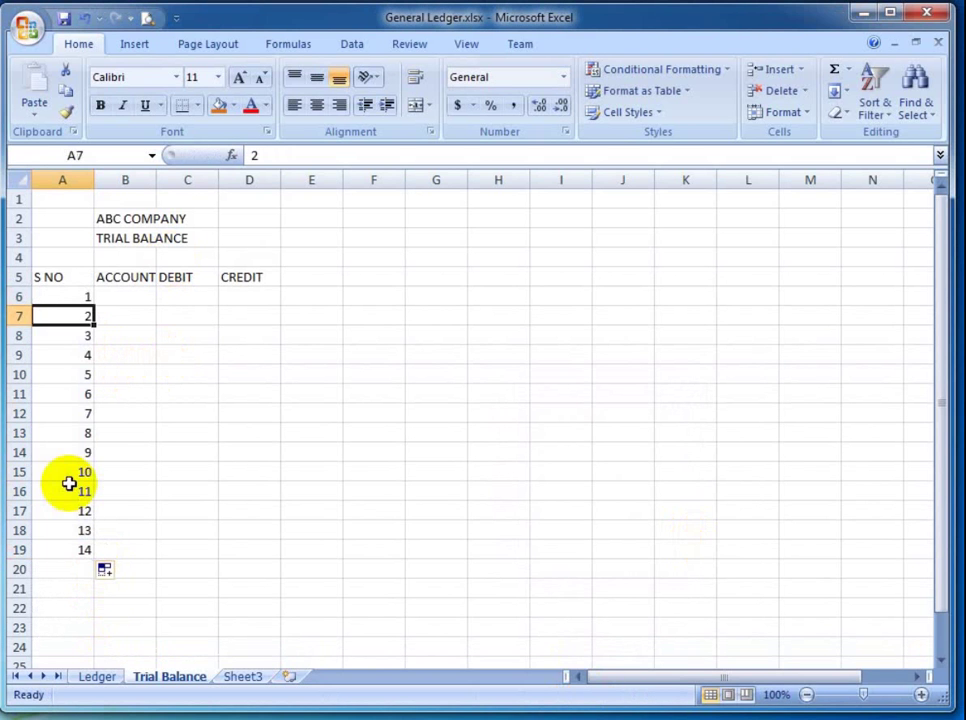
key(Down)
click(68, 484)
key(shift+Down)
key(shift+Down)
key(shift+Down)
key(Delete)
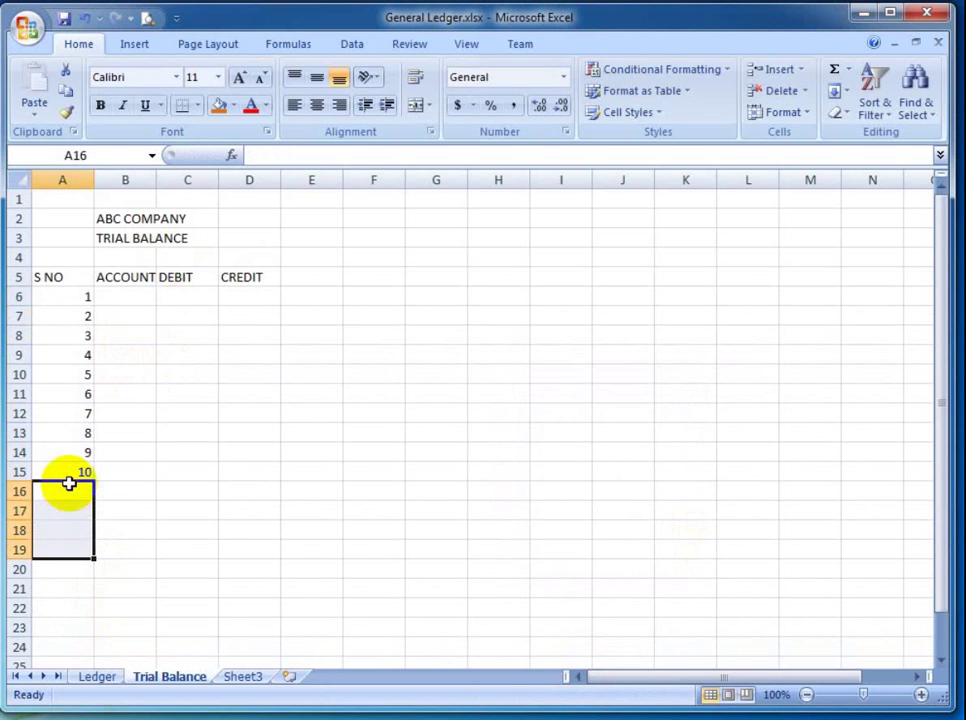
Centre the contents of the whole serial number column A.
key(Up)
key(Up)
click(64, 181)
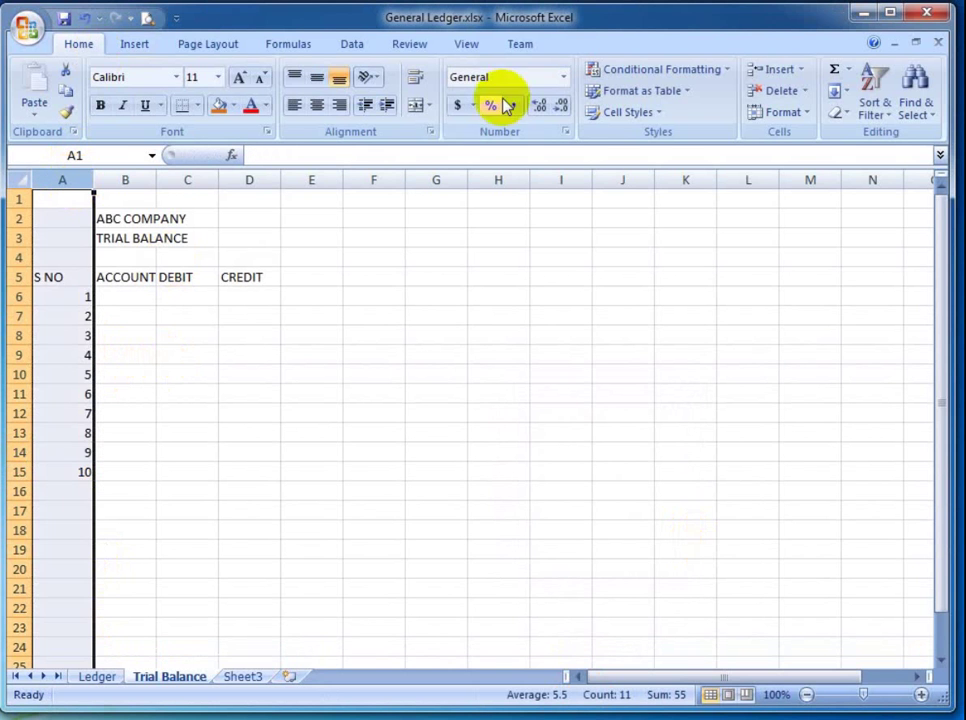
click(316, 107)
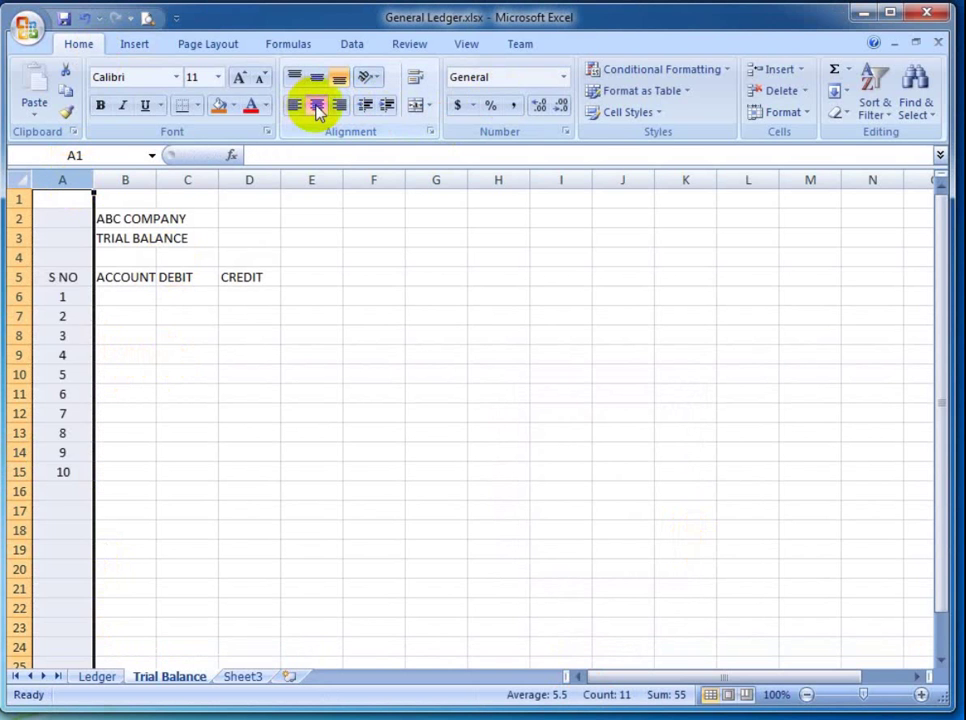
Autofit the width of column B to its contents and select cell B6 for the first account.
key(Down)
key(Down)
key(Down)
key(Down)
key(Down)
key(Right)
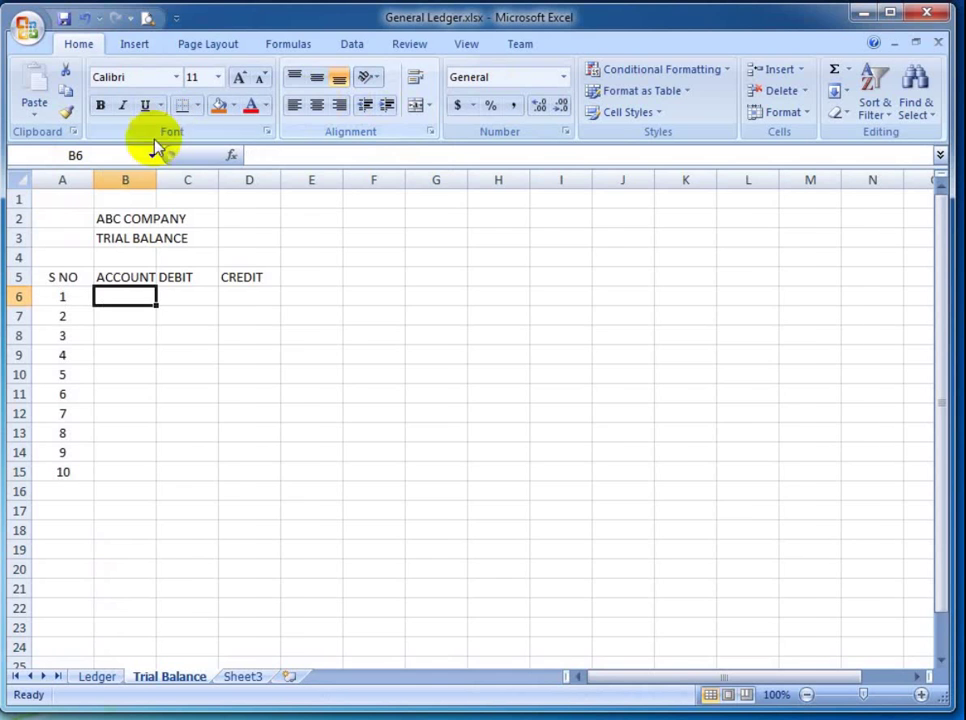
double_click(156, 180)
key(Down)
key(Up)
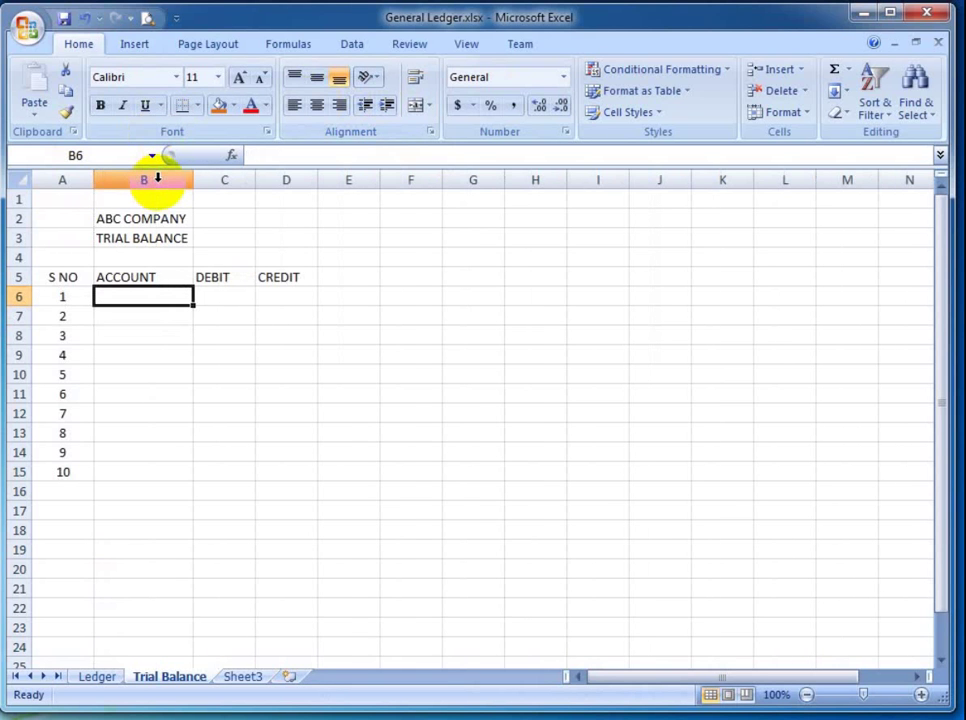
Enter the account names SALES in cell B6 and CAPITAL in cell B7.
text(SALES)
key(Return)
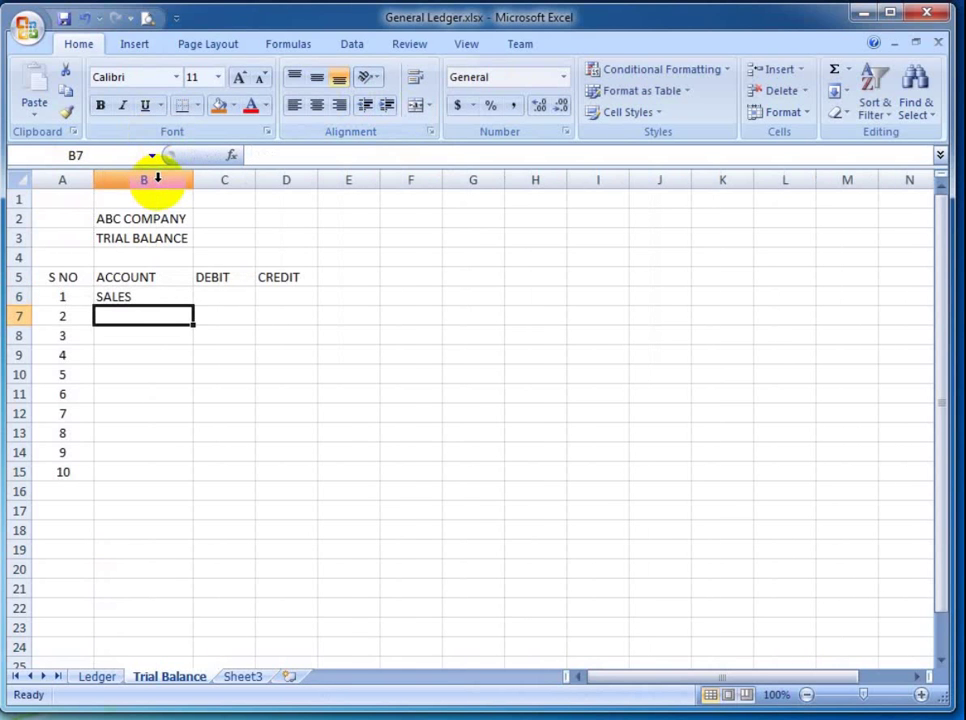
key(Down)
key(Up)
text(CAPI)
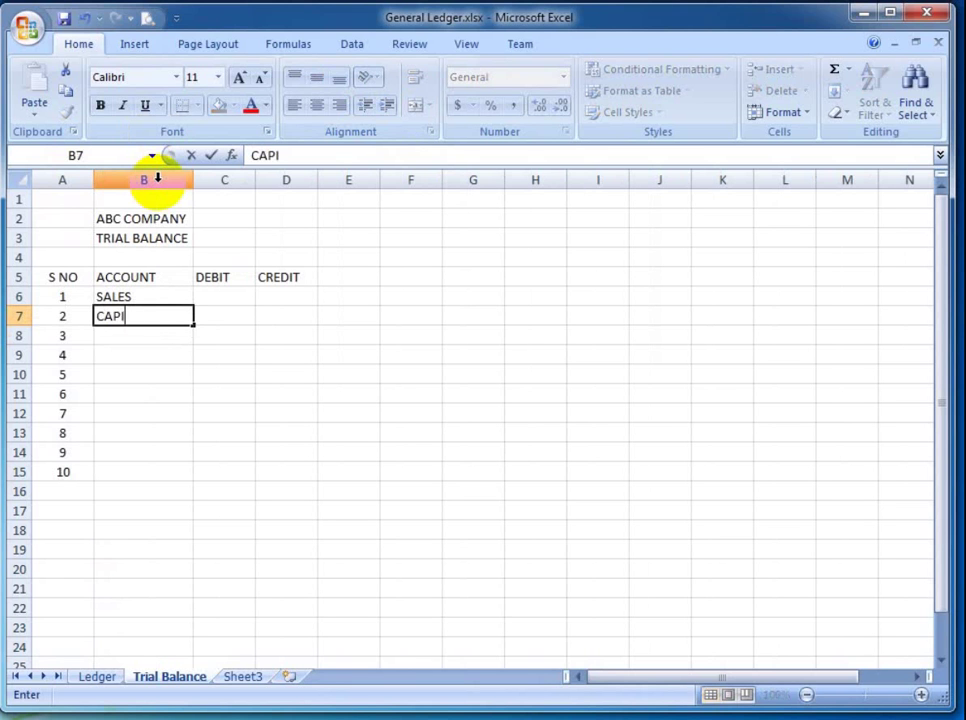
text(TAL)
key(Return)
key(Up)
key(Down)
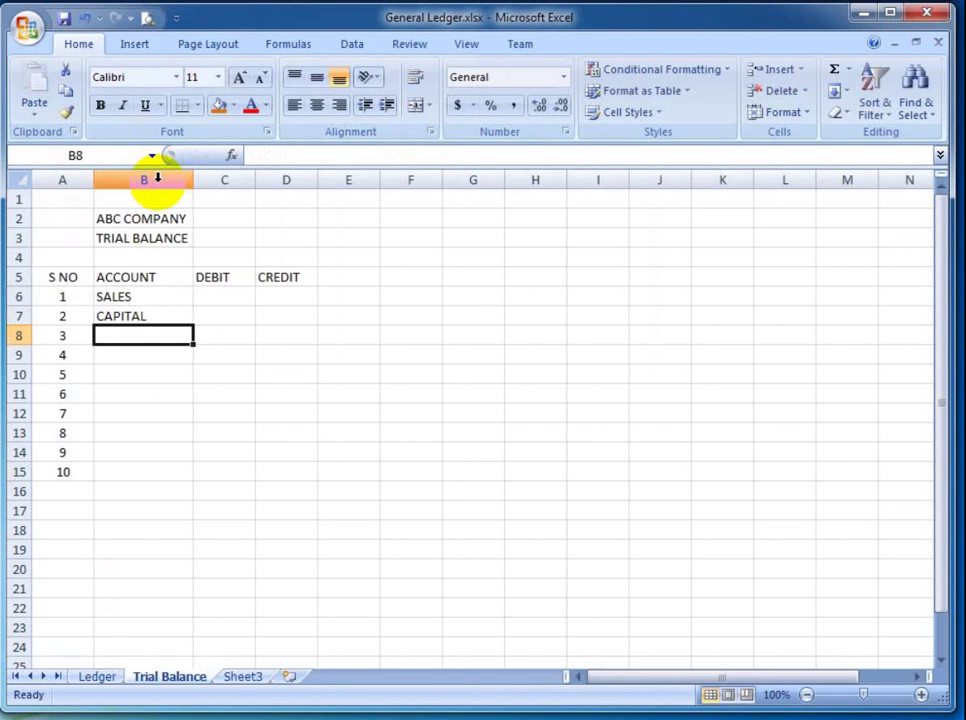
Enter the account names SALARY WAGES in cell B8 and RENT EXPENSE in cell B9.
text(SALARY W)
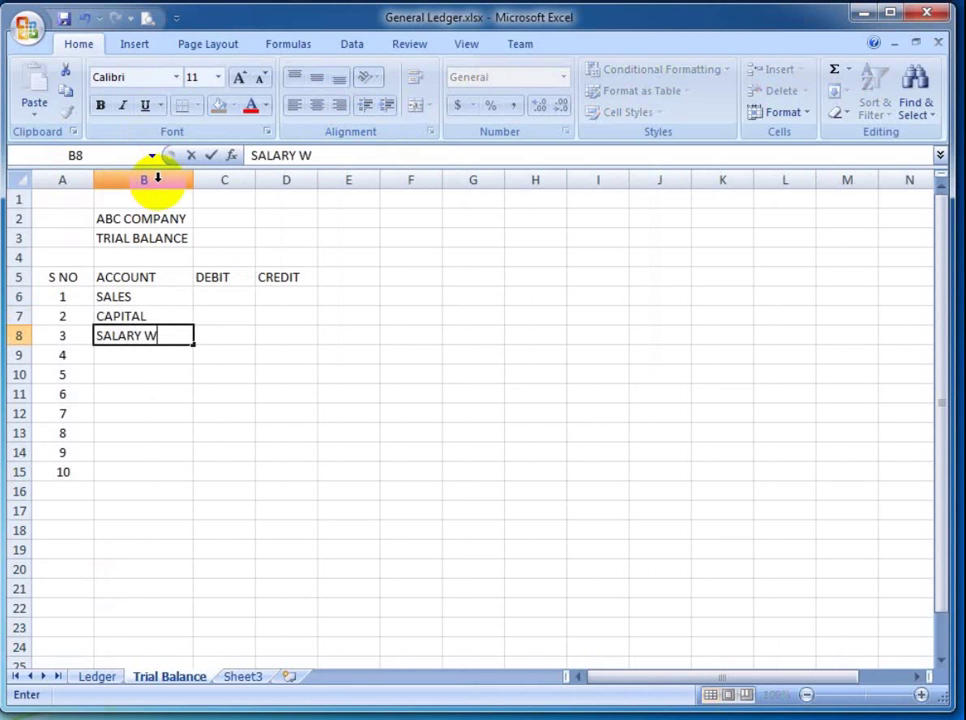
text(AHE)
key(BackSpace)
key(BackSpace)
text(GES)
key(Return)
text(RENT )
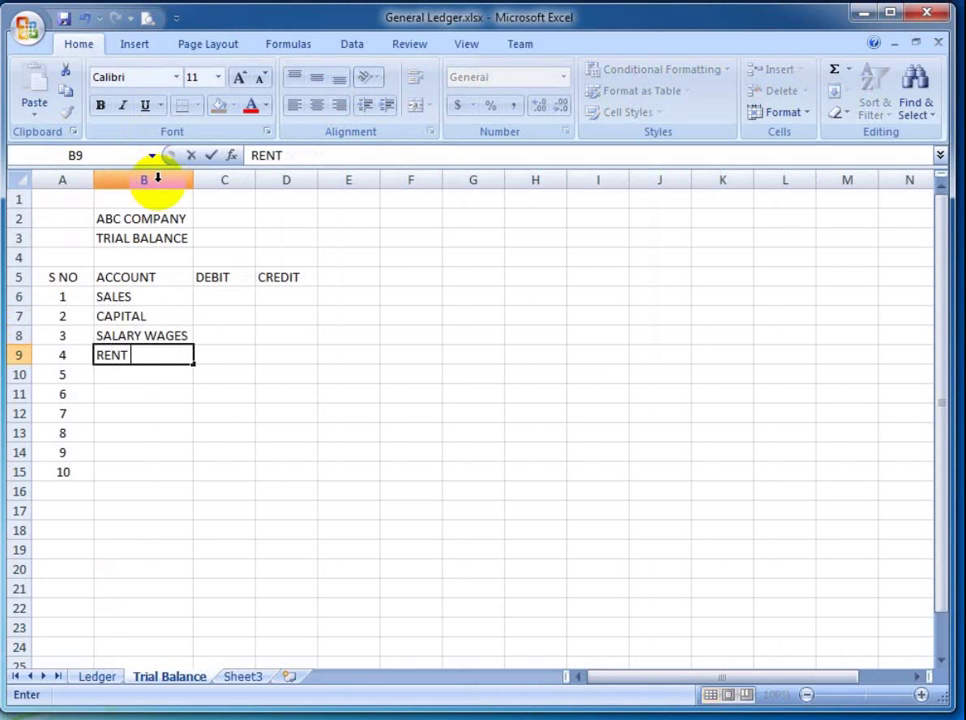
text(EXPE)
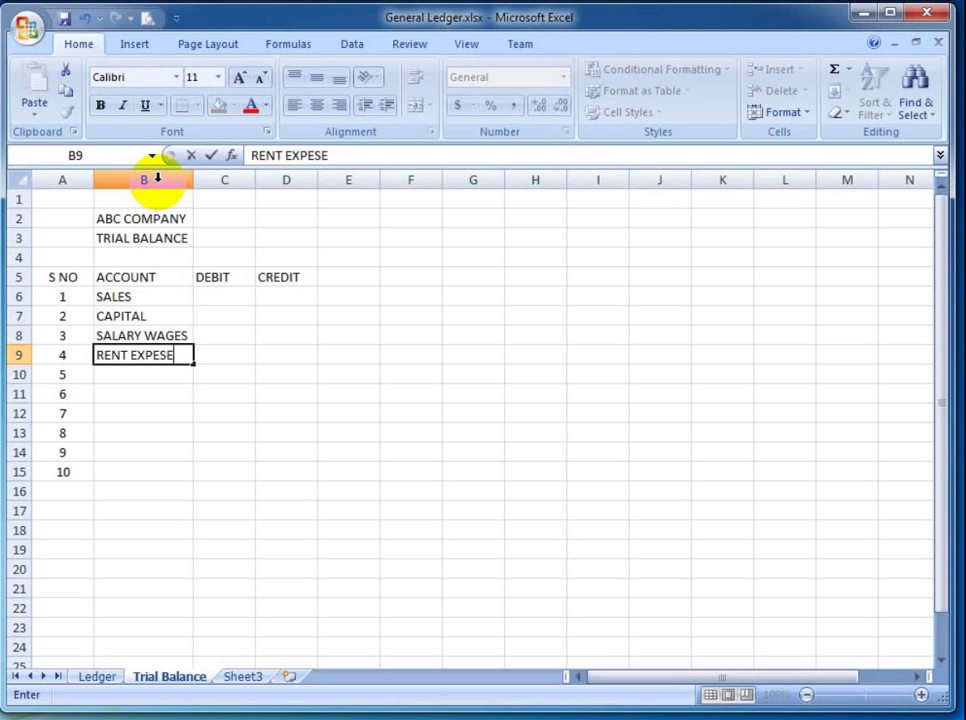
text(NSE)
key(Return)
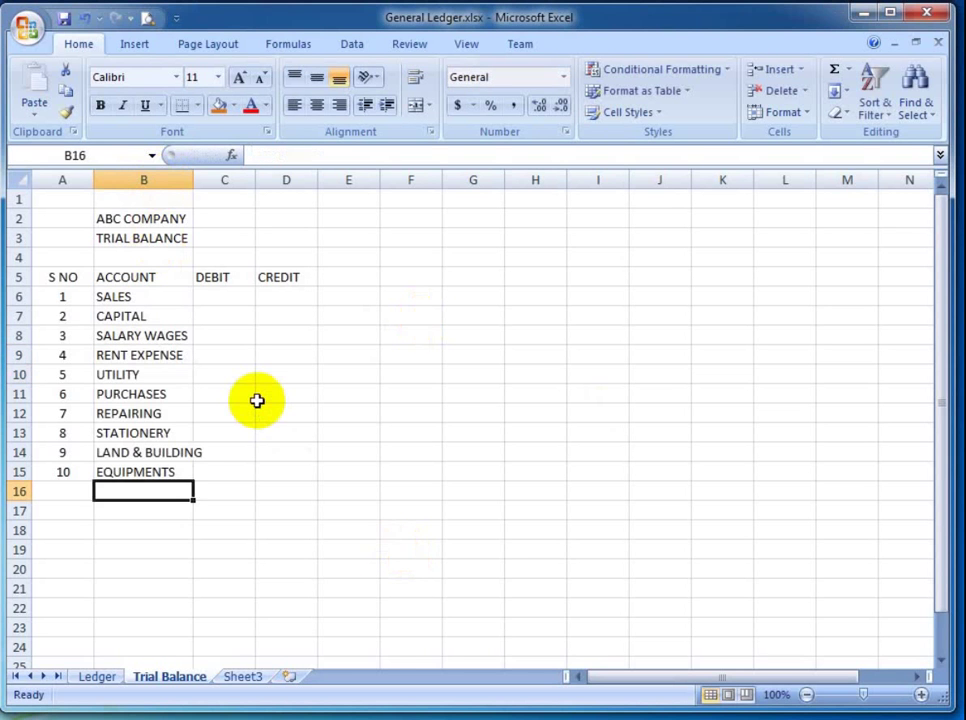
Autofit column B to the longest account name and insert an entire new column before the DEBIT column.
key(Up)
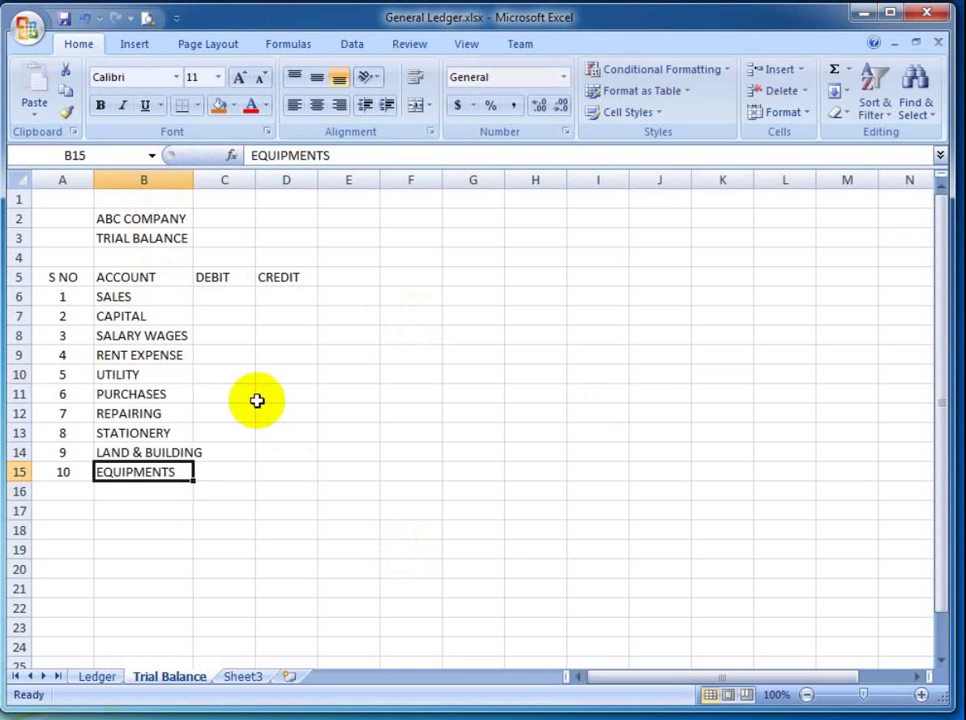
double_click(193, 180)
click(242, 316)
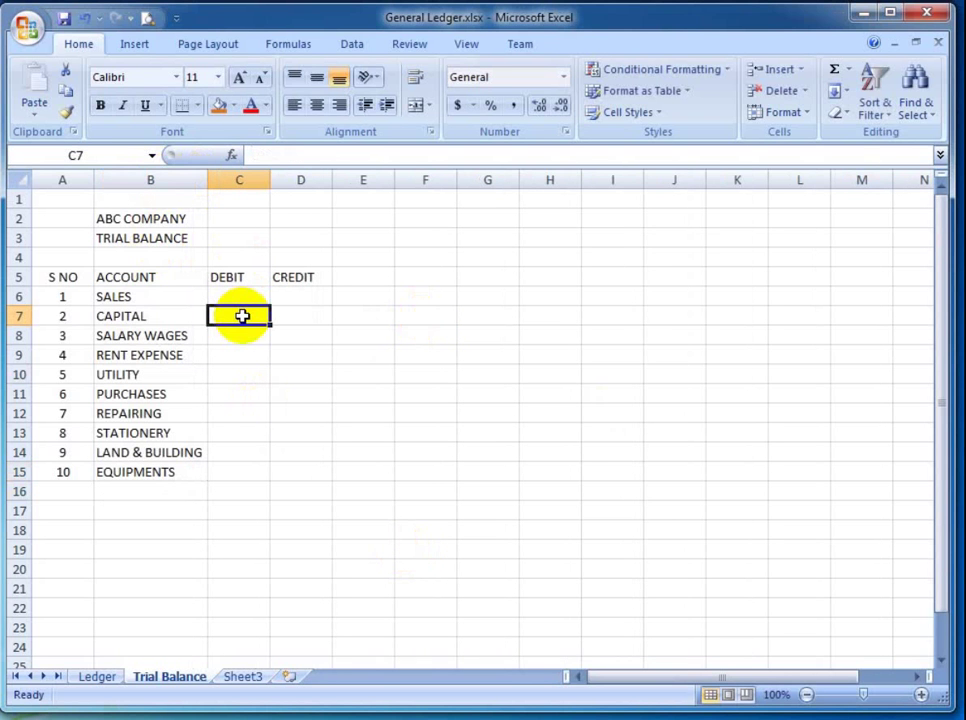
key(Left)
key(Right)
key(ctrl+plus)
key(r)
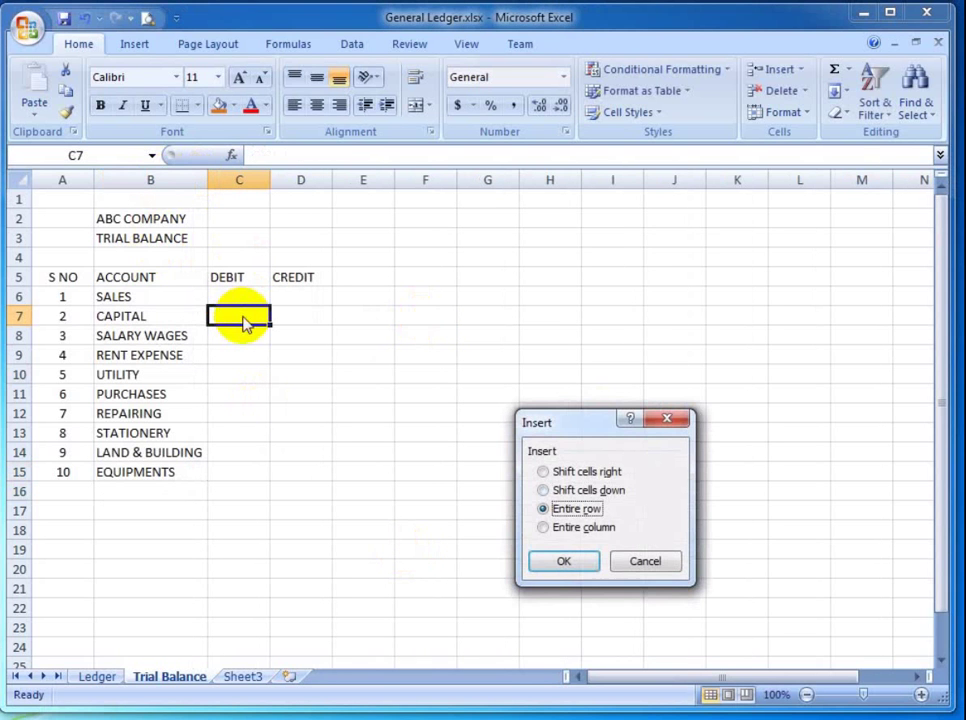
key(c)
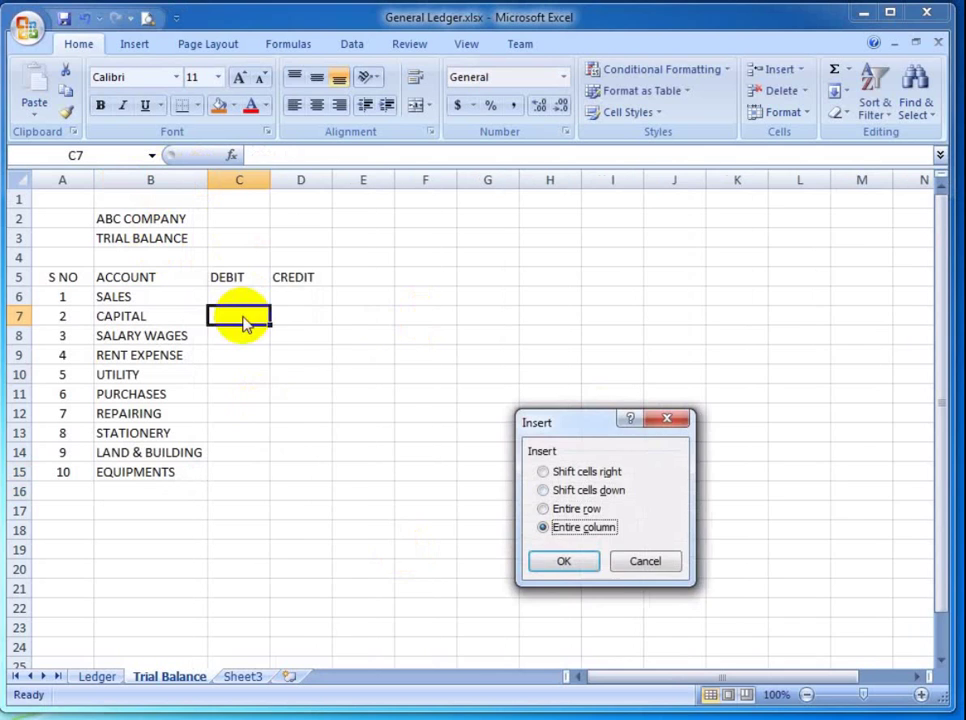
key(Return)
Enter the column heading ACCOUNT TYPE in cell C5 of the new column.
key(Up)
key(Up)
text(ACCOU)
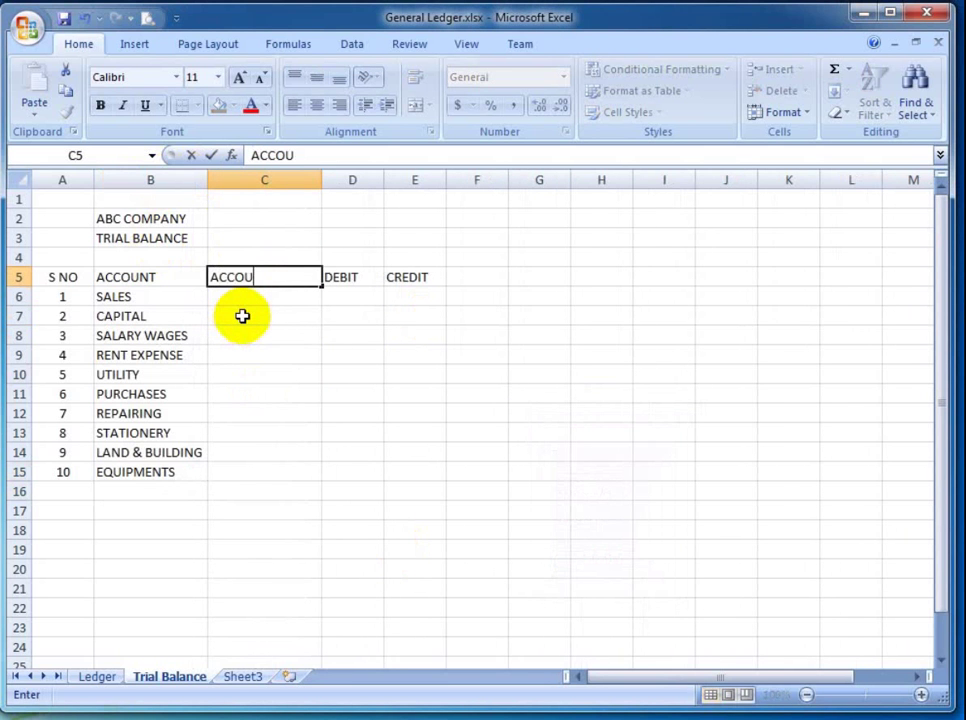
text(NT TYPE)
key(Return)
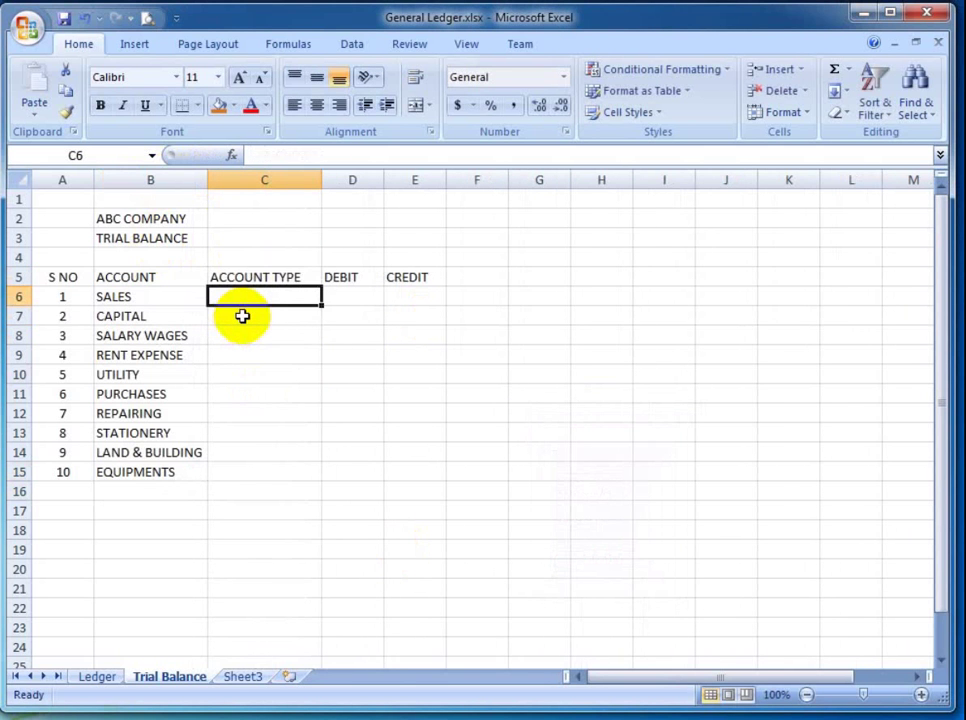
text(I)
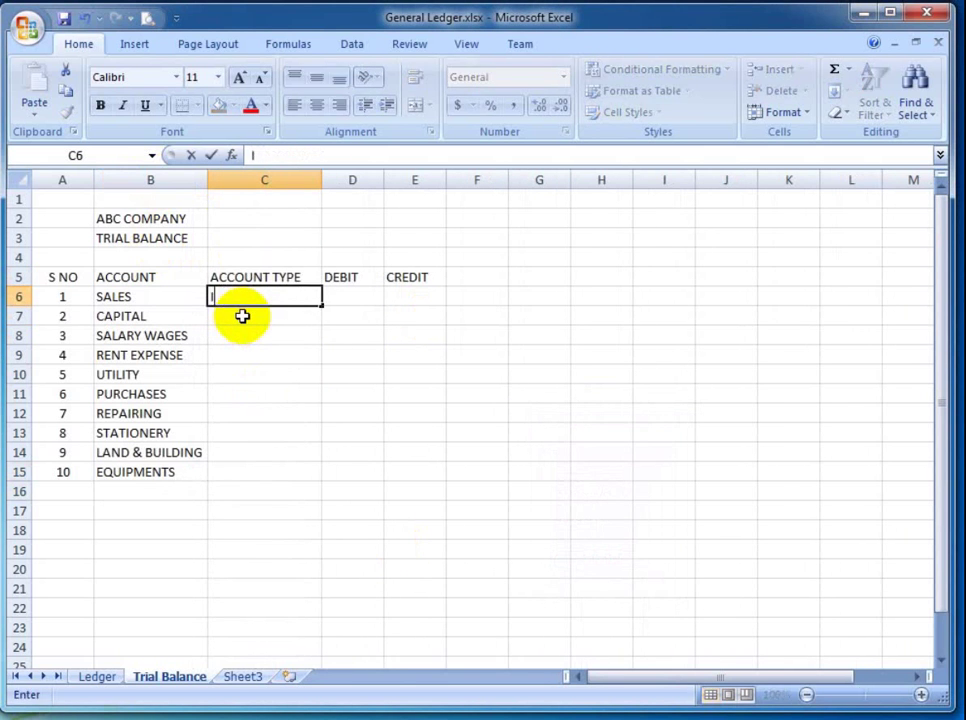
text(NCOM)
key(Up)
key(Down)
Enter REVENUE in cell C6 as the account type for SALES.
text(REVENUE)
key(Up)
key(Down)
click(242, 316)
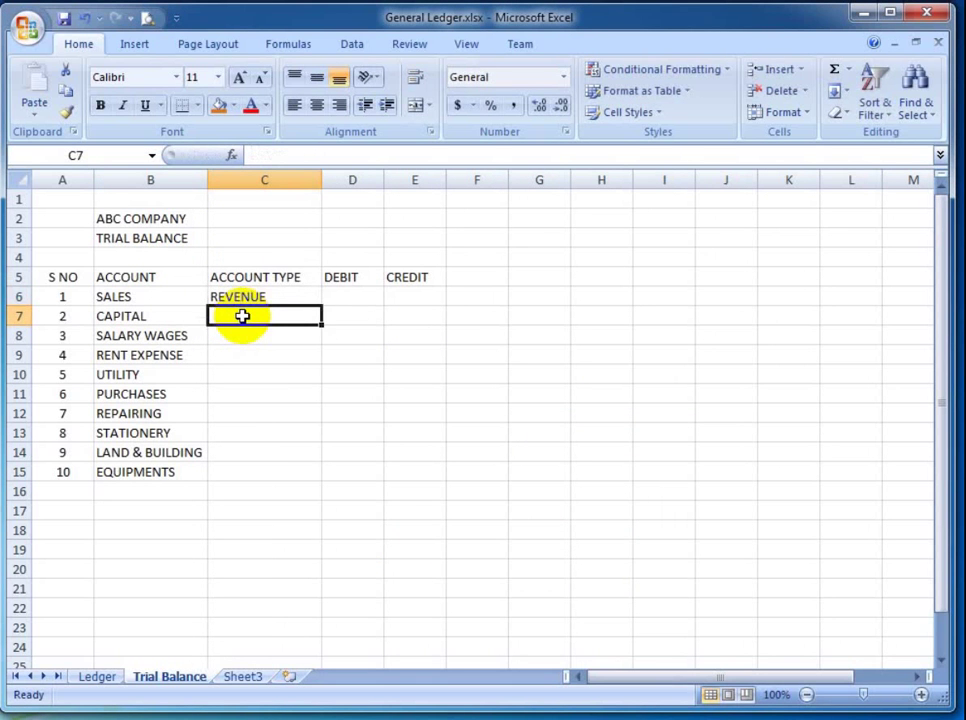
Copy CAPITAL from cell B7 into cell C7 as that account's type.
key(Left)
key(Right)
key(Left)
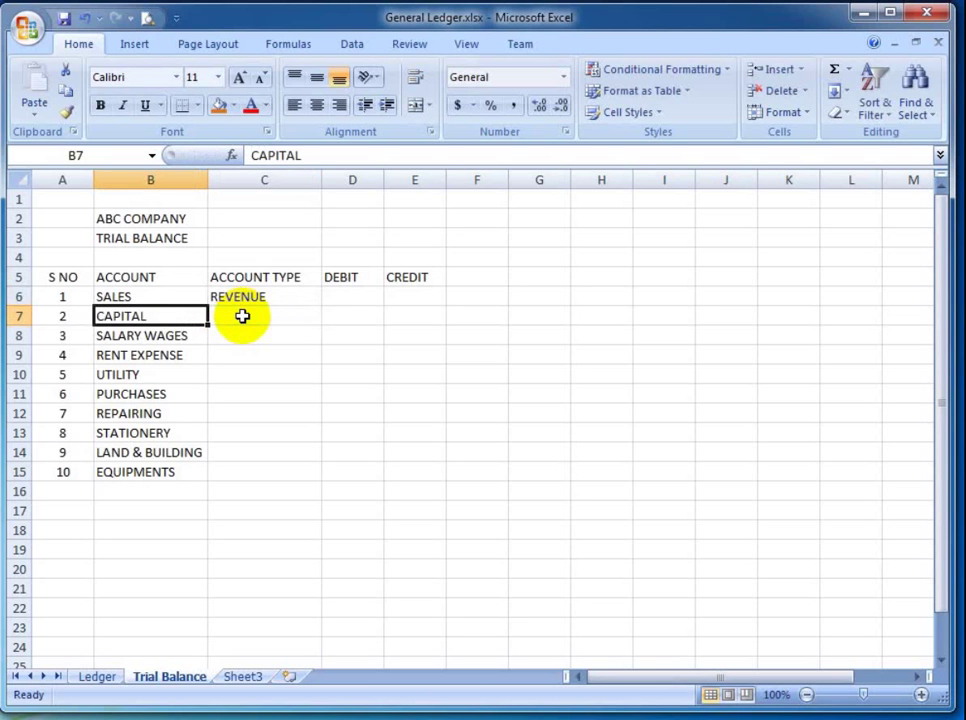
key(ctrl+c)
key(Right)
key(ctrl+v)
key(Return)
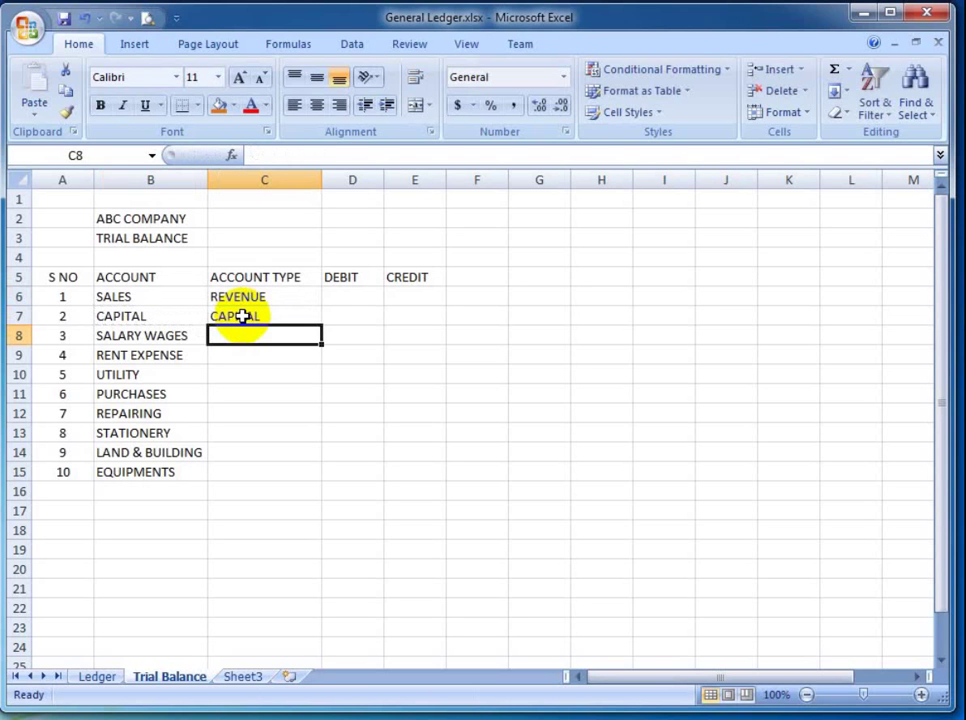
Enter EXPENSES in cell C8 as the account type for SALARY WAGES.
text(EXPENSEXS)
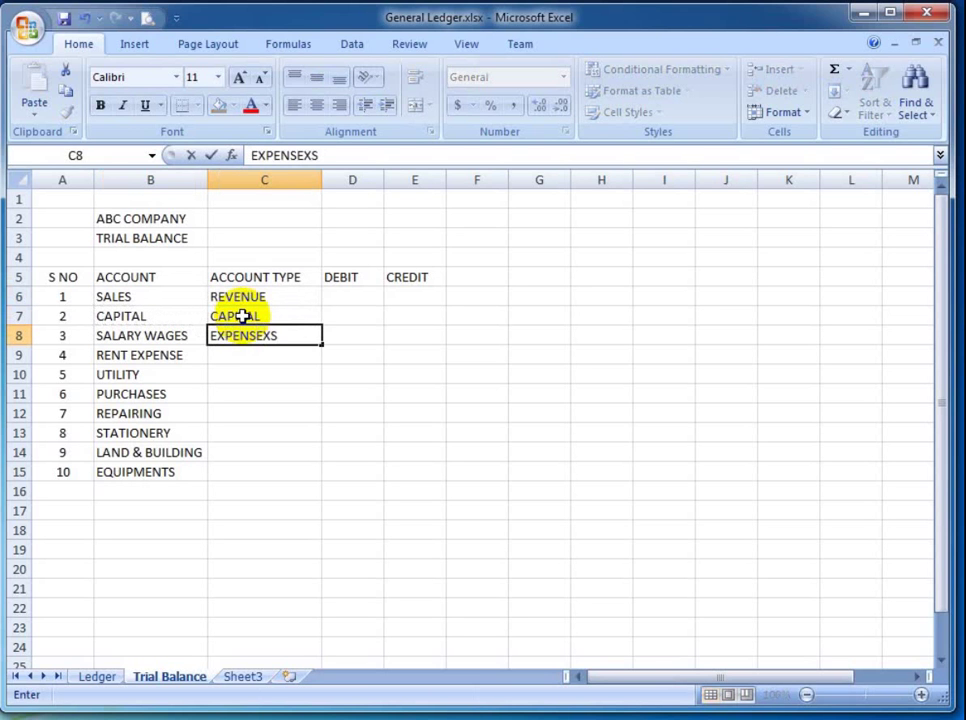
key(BackSpace)
key(BackSpace)
key(Return)
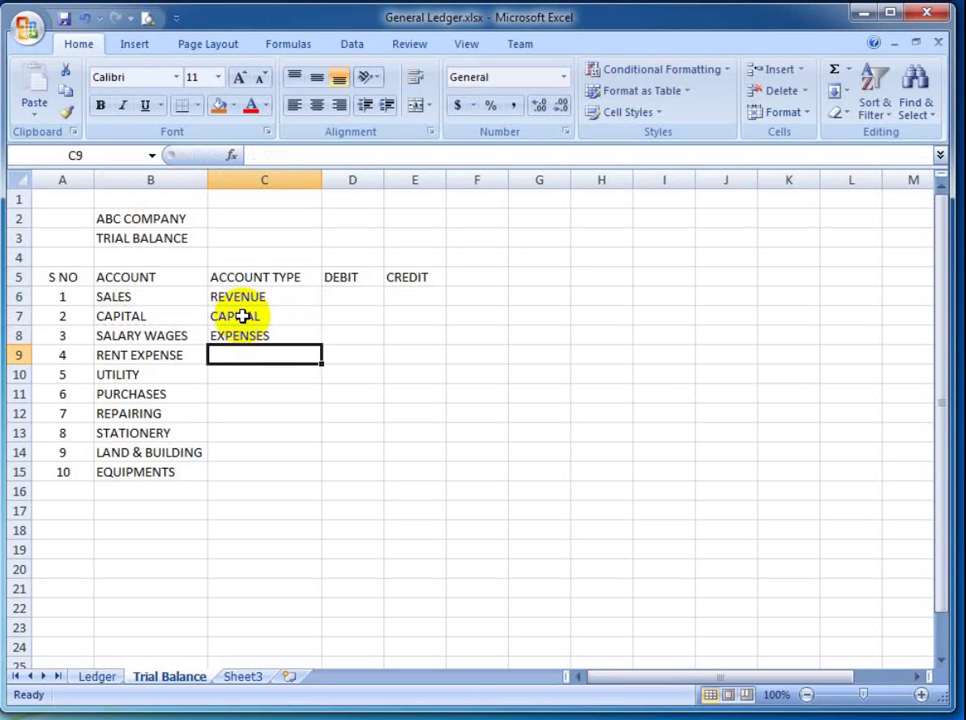
Enter EXPENSES in cells C9 to C13 as the account type for RENT EXPENSE through STATIONERY.
text(E)
key(Return)
text(ENSES)
key(Return)
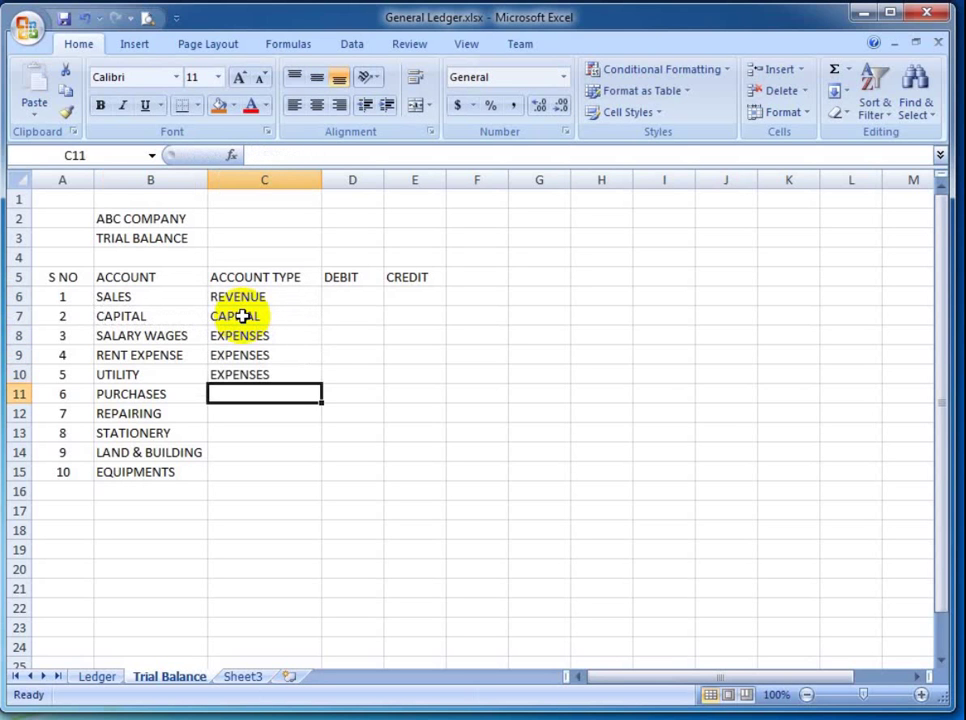
key(Up)
key(Down)
text(E)
key(Return)
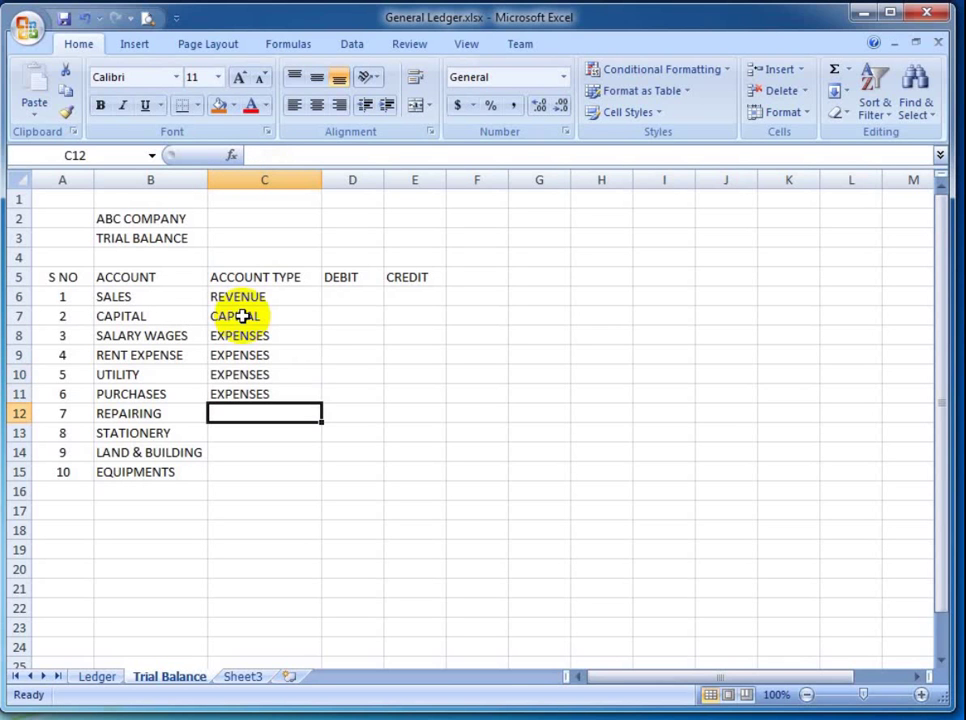
text(EXPENSES)
key(Return)
text(ENSES)
key(Return)
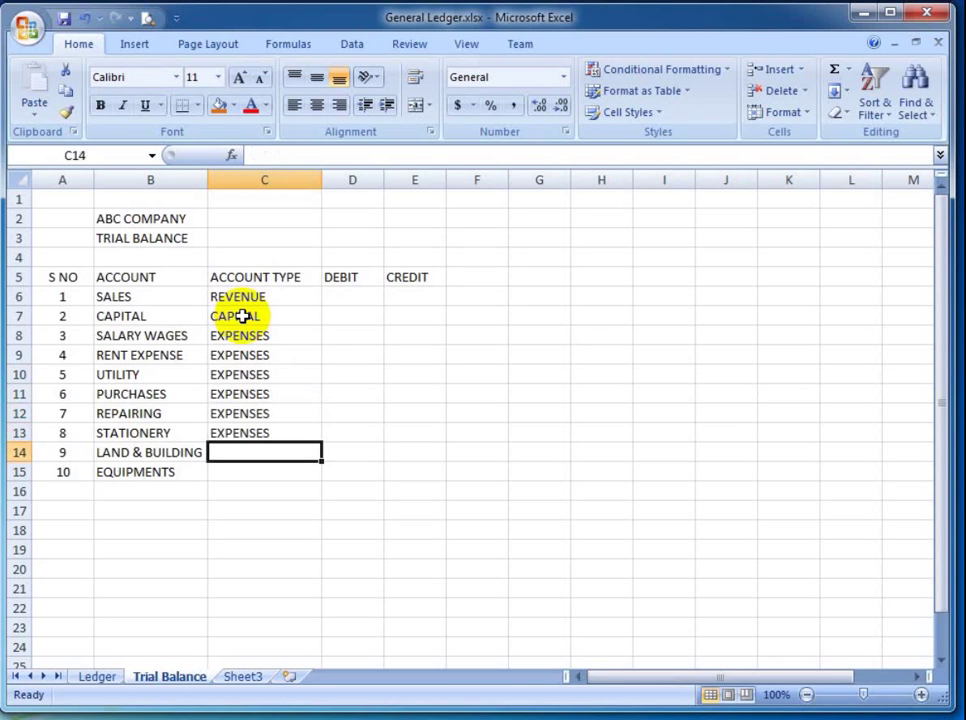
Enter ASSETS in cells C14 and C15 as the account type for LAND & BUILDING and EQUIPMENTS.
text(ASSETS)
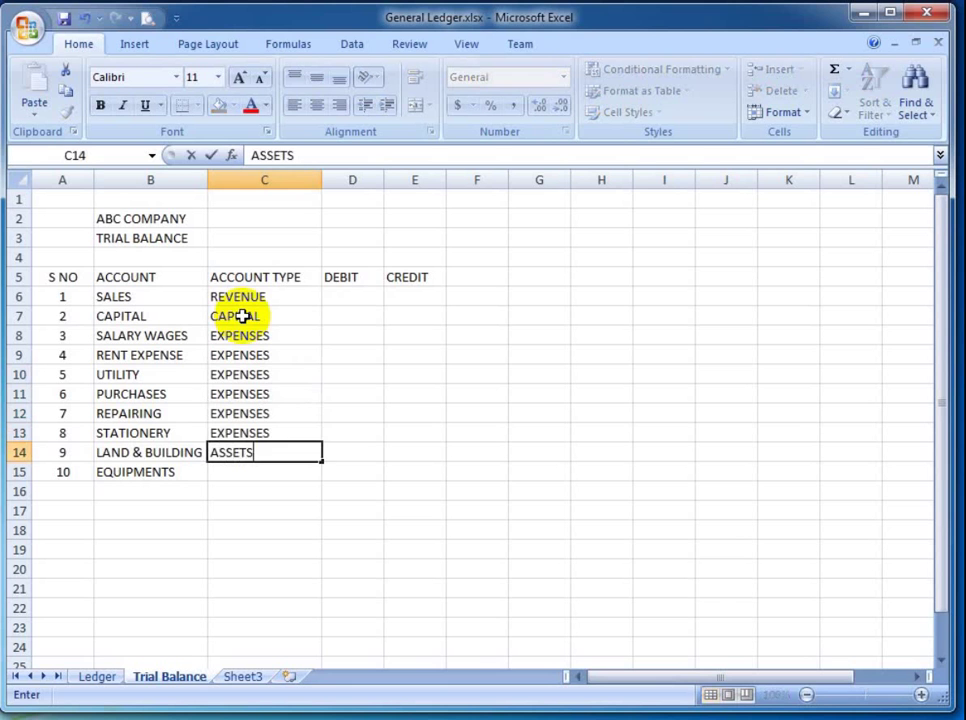
key(Return)
key(Up)
key(Down)
key(ctrl+d)
key(Right)
key(ctrl+Up)
key(Down)
key(Down)
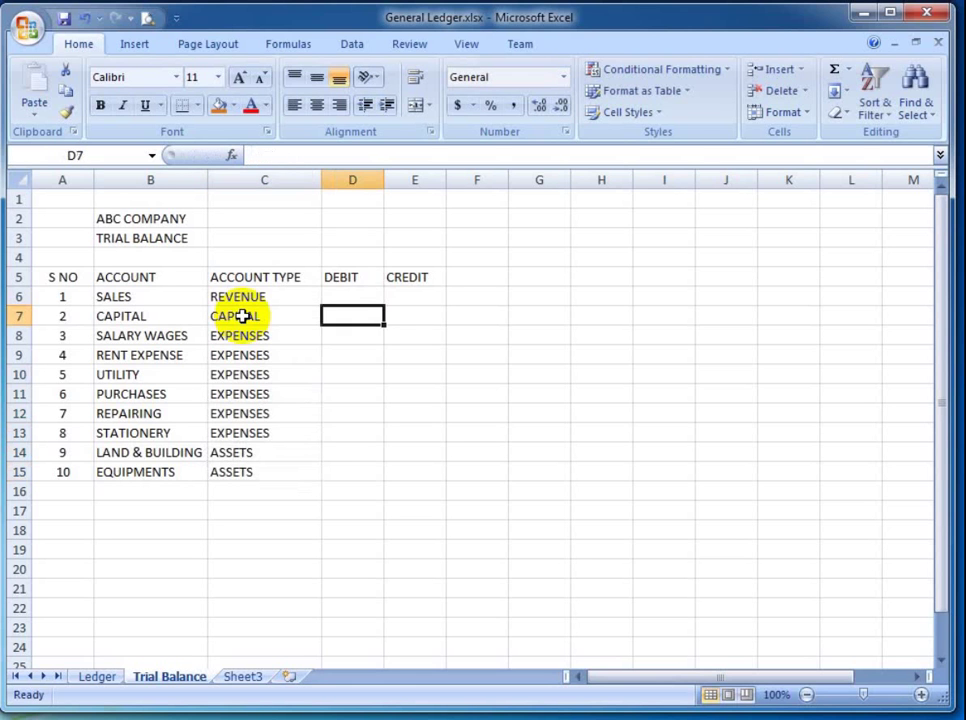
key(Up)
key(Up)
key(Down)
key(Left)
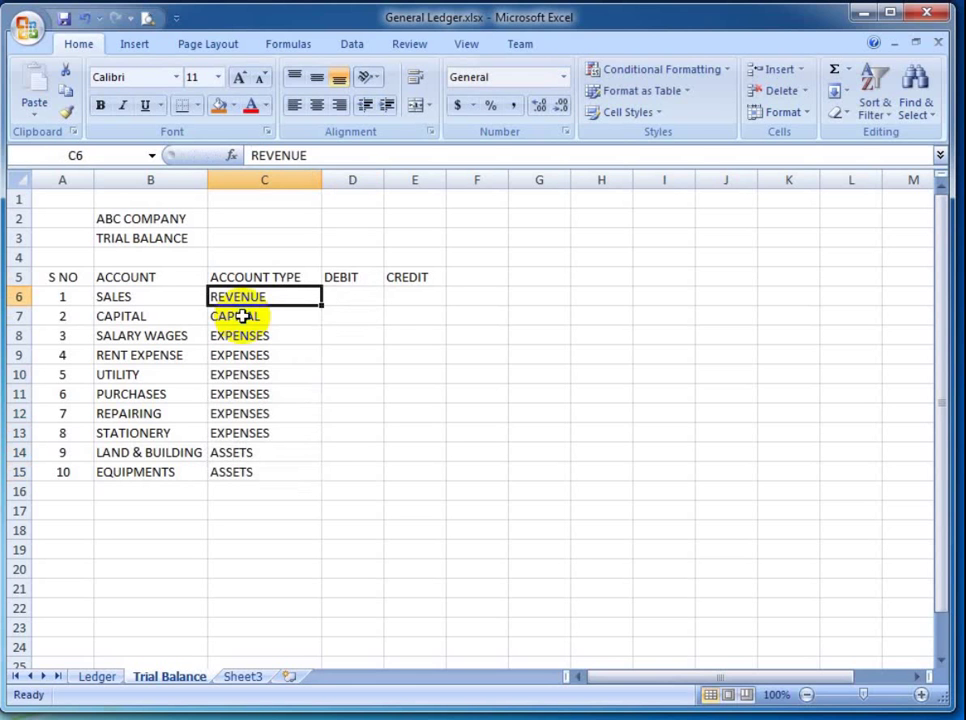
key(Left)
key(Right)
Enter the date 1 JUL 2015 in cell A6 of the Ledger sheet.
key(ctrl+Page_Up)
key(Down)
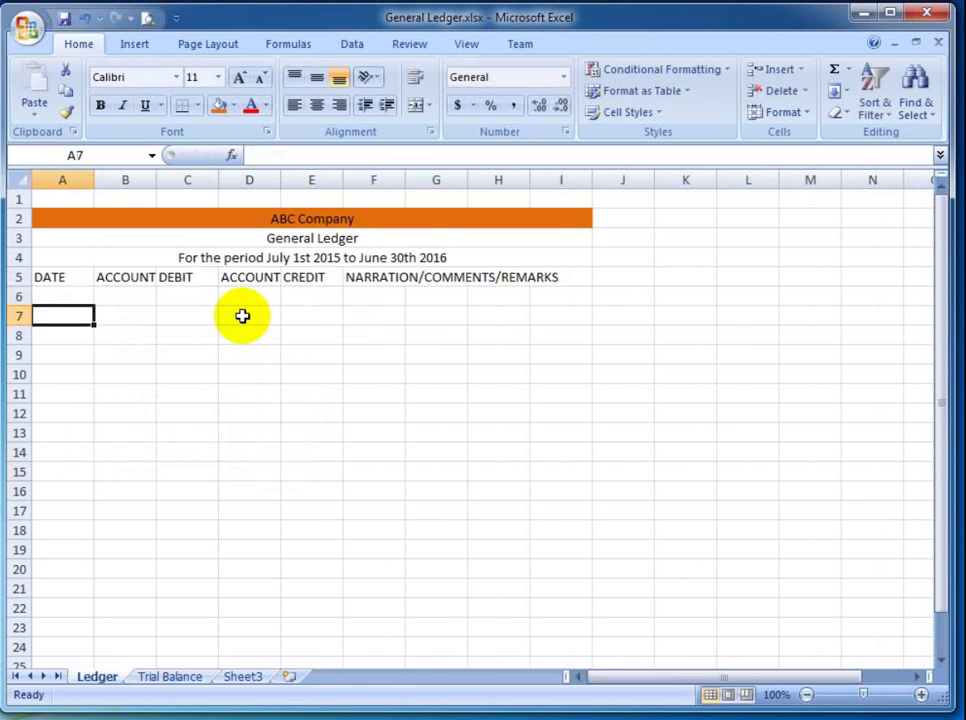
key(Up)
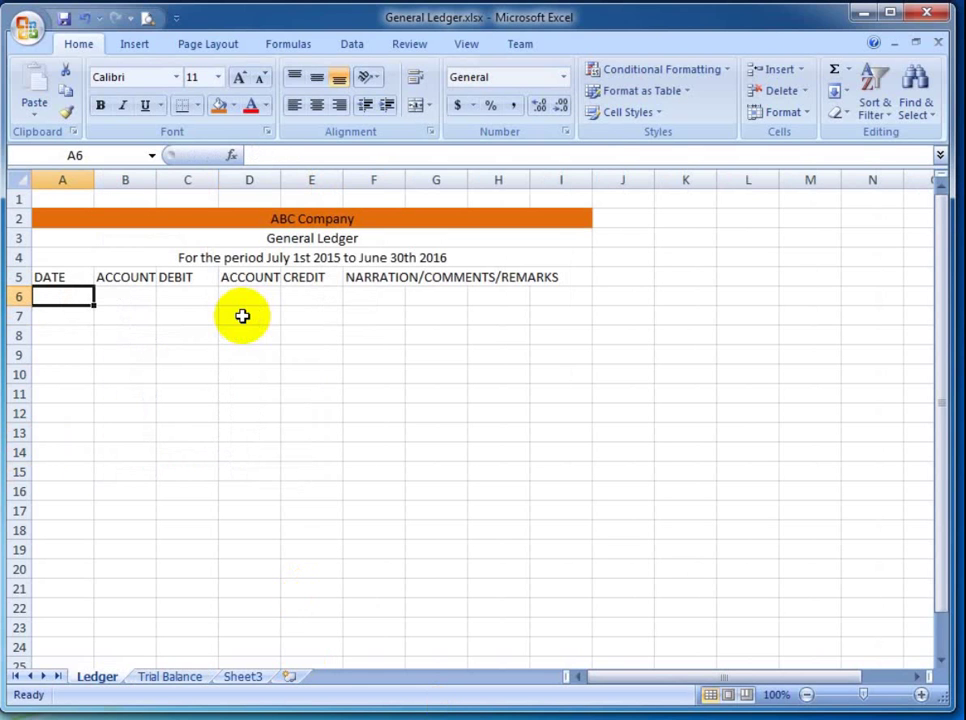
text(1ST J)
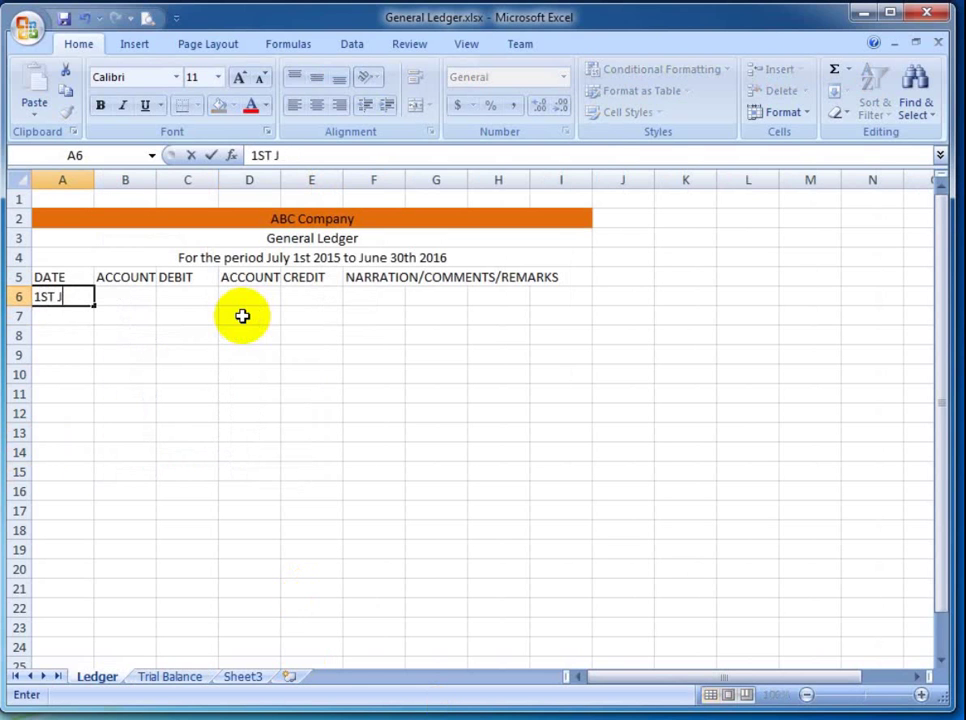
key(BackSpace)
key(BackSpace)
key(BackSpace)
key(BackSpace)
text(JUL 2015)
key(ctrl+Return)
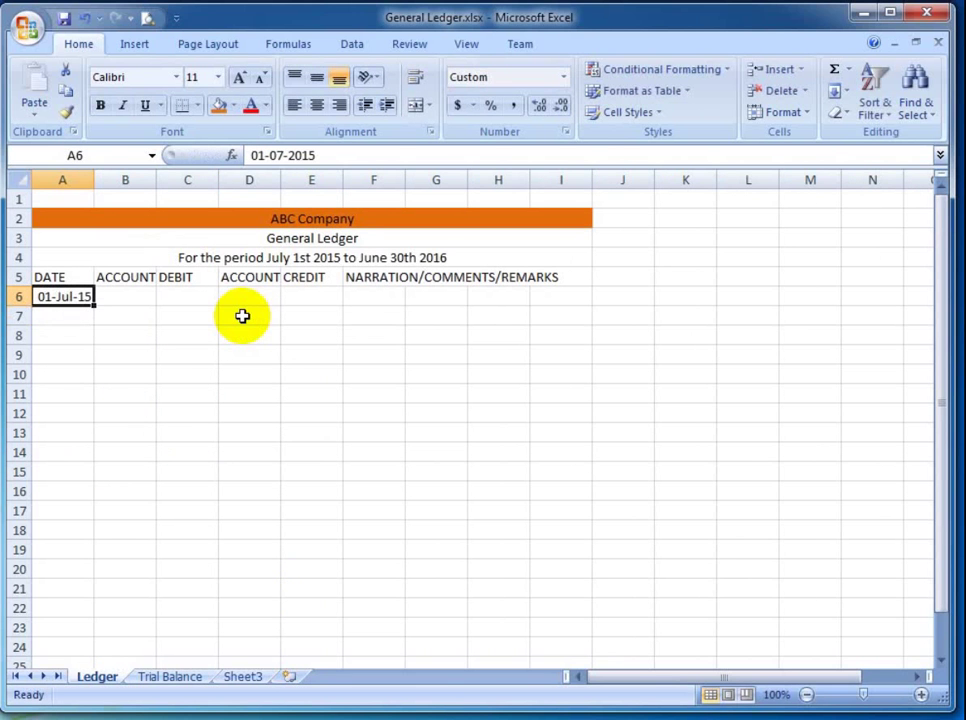
Widen the DATE column A and autofit the first ACCOUNT column B to its contents.
drag(95, 183, 115, 183)
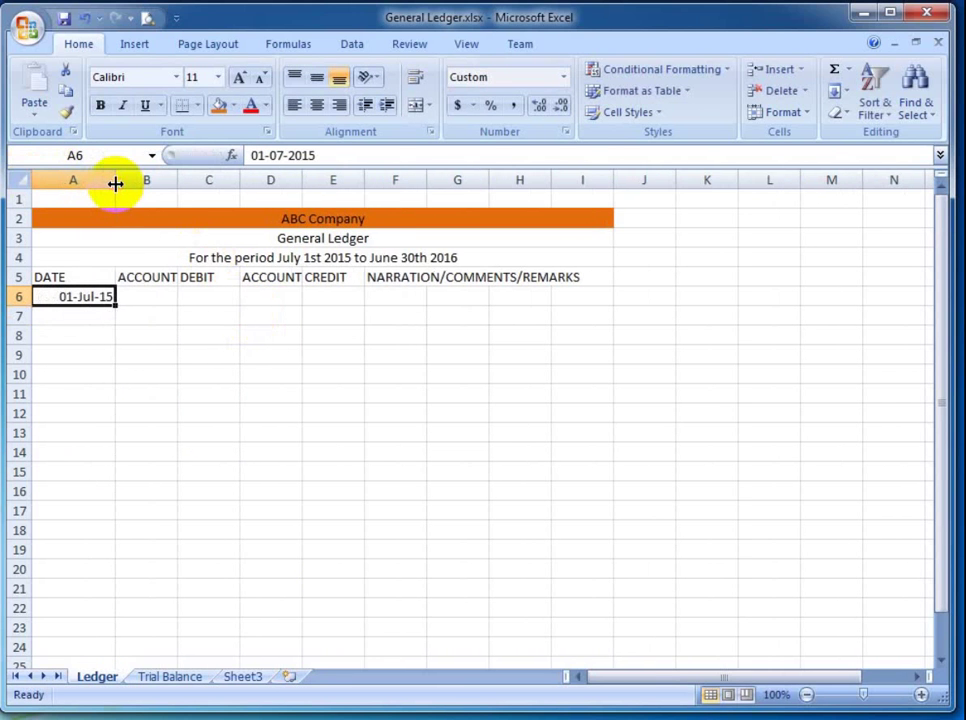
key(Tab)
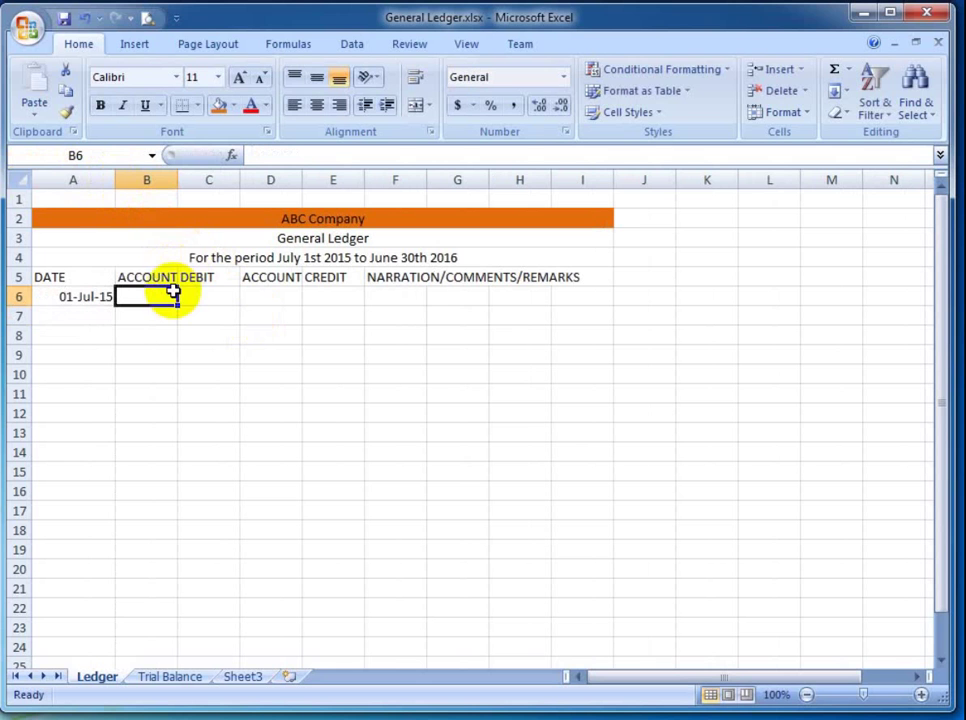
key(Up)
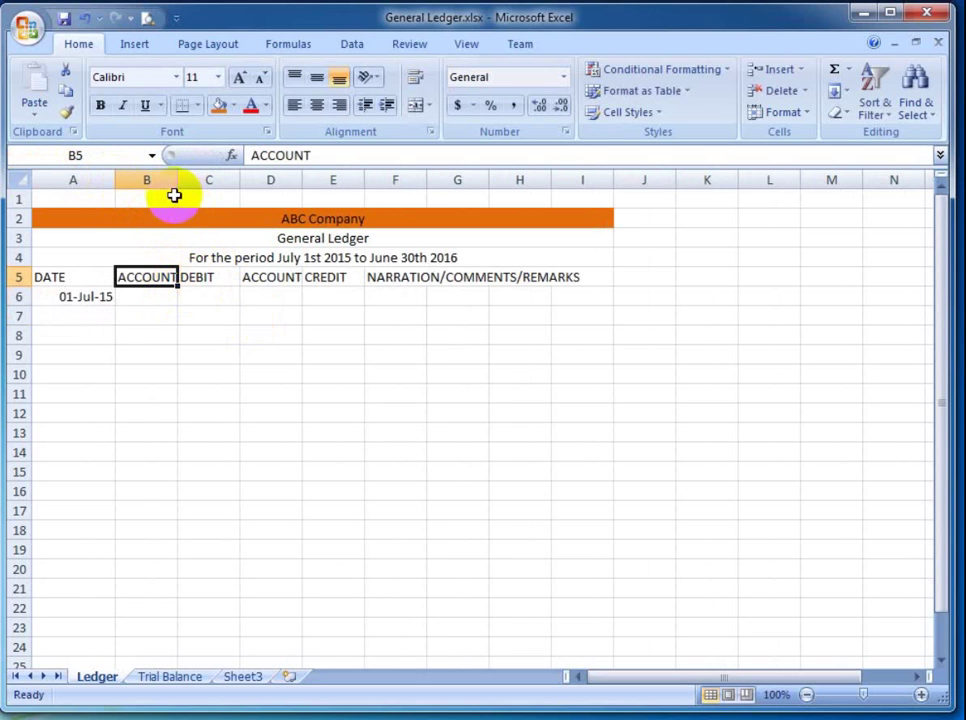
double_click(179, 181)
key(Down)
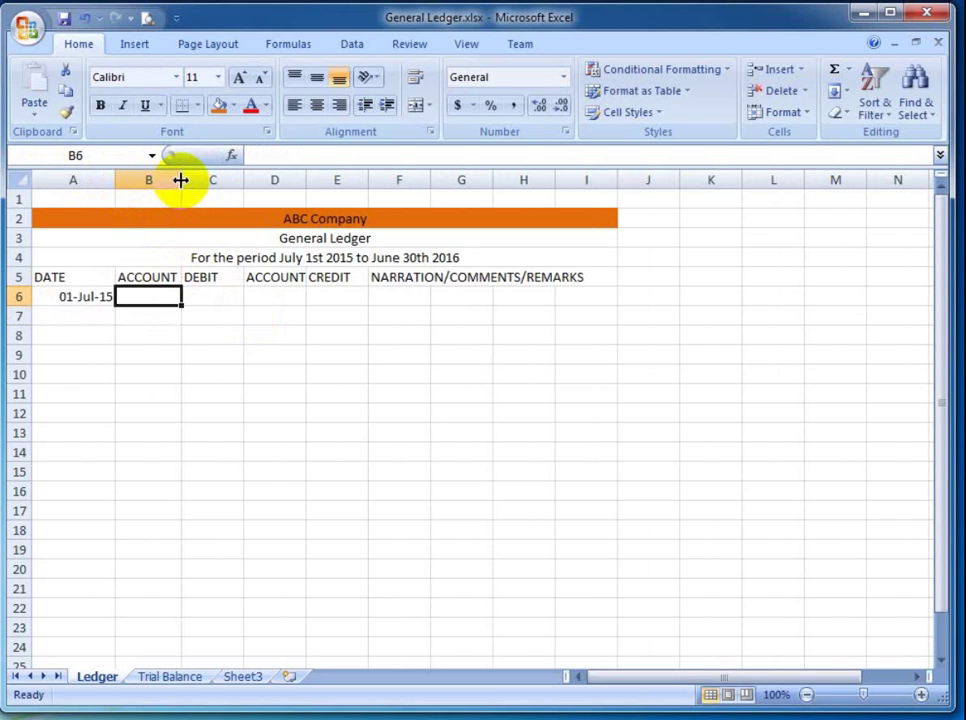
key(ctrl+shift+Down)
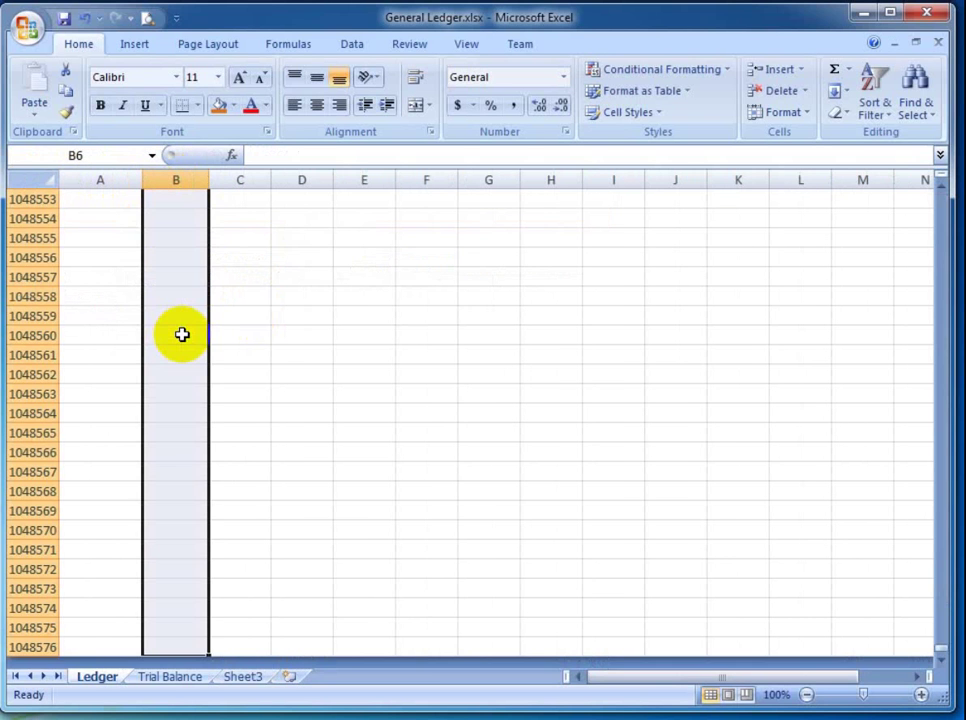
scroll(478, 170, up, 5)
click(352, 44)
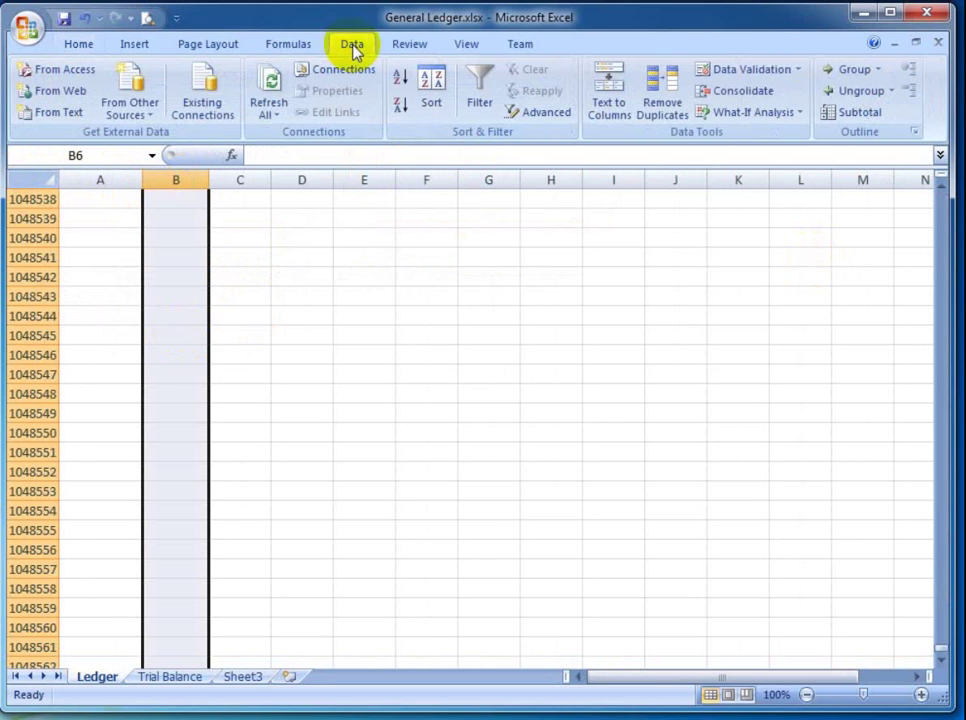
click(736, 74)
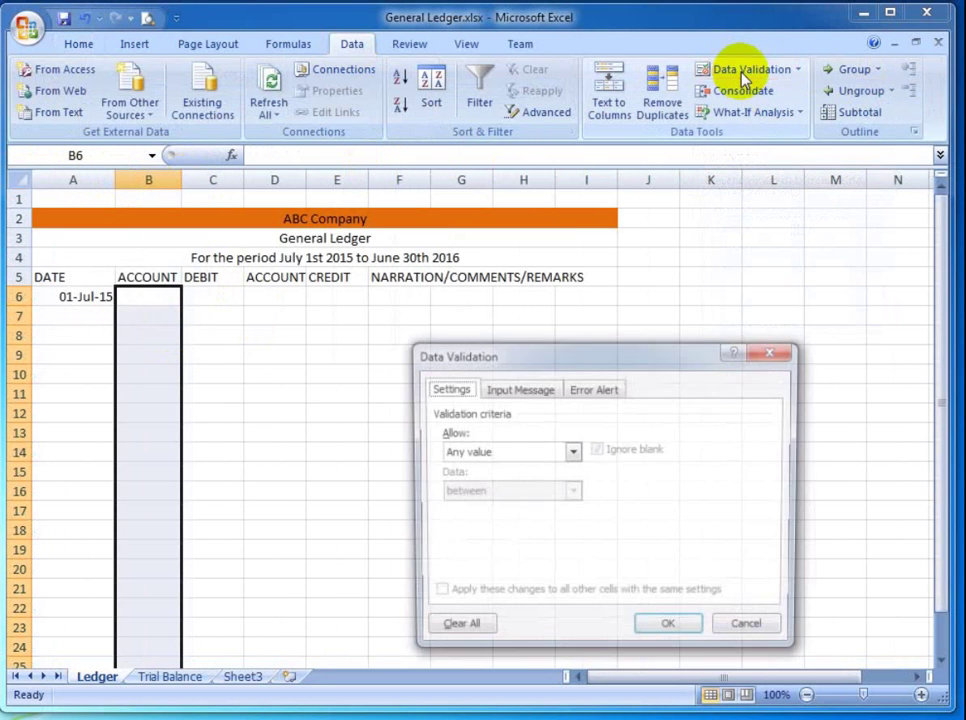
click(527, 456)
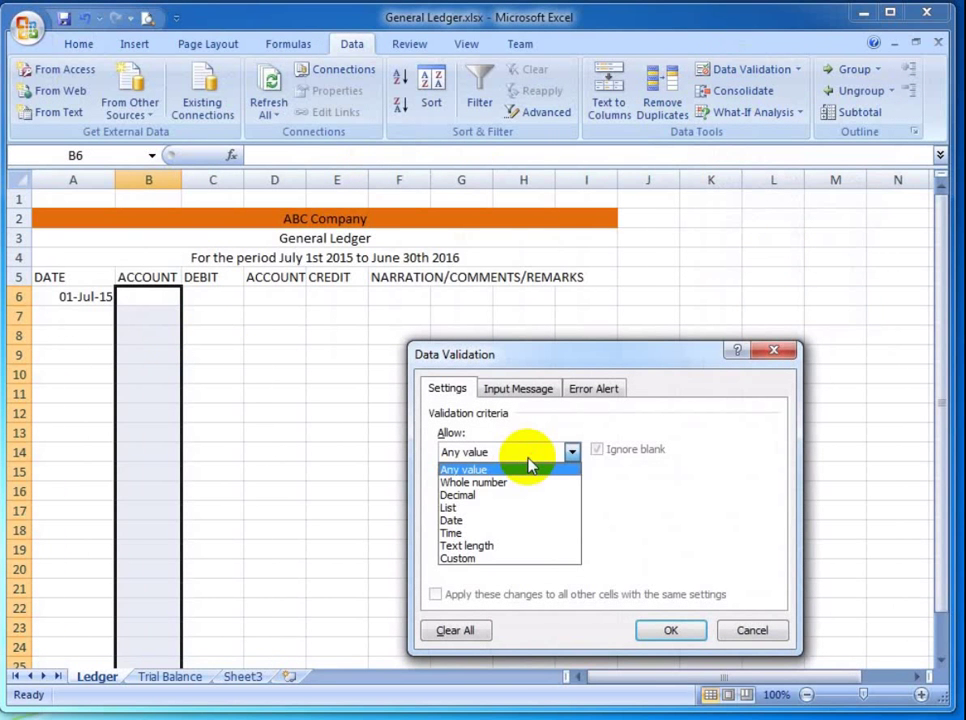
click(513, 508)
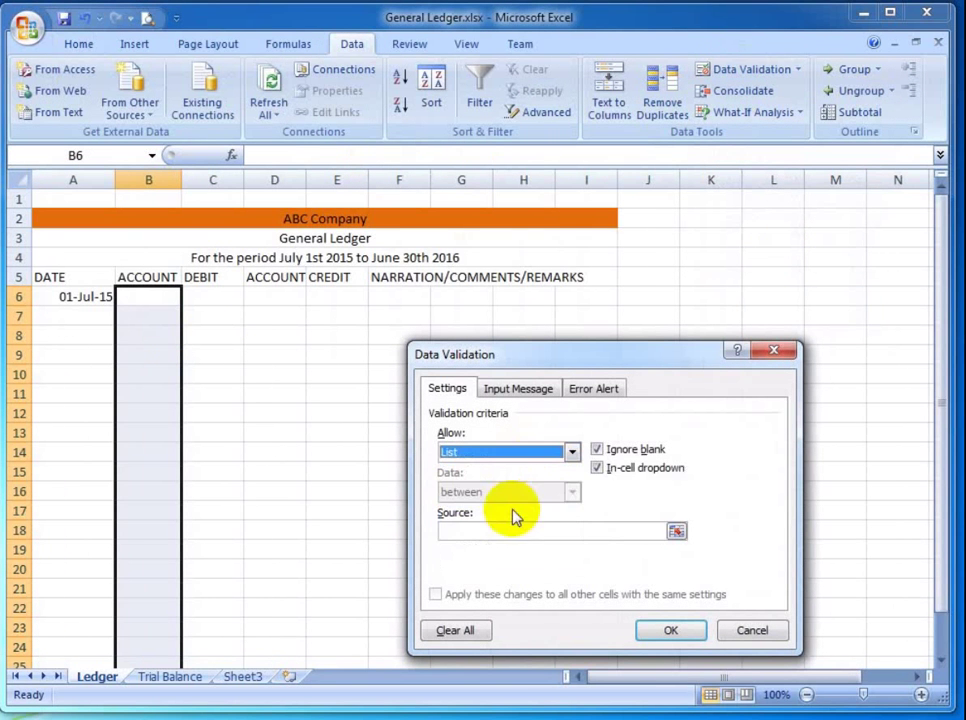
click(677, 533)
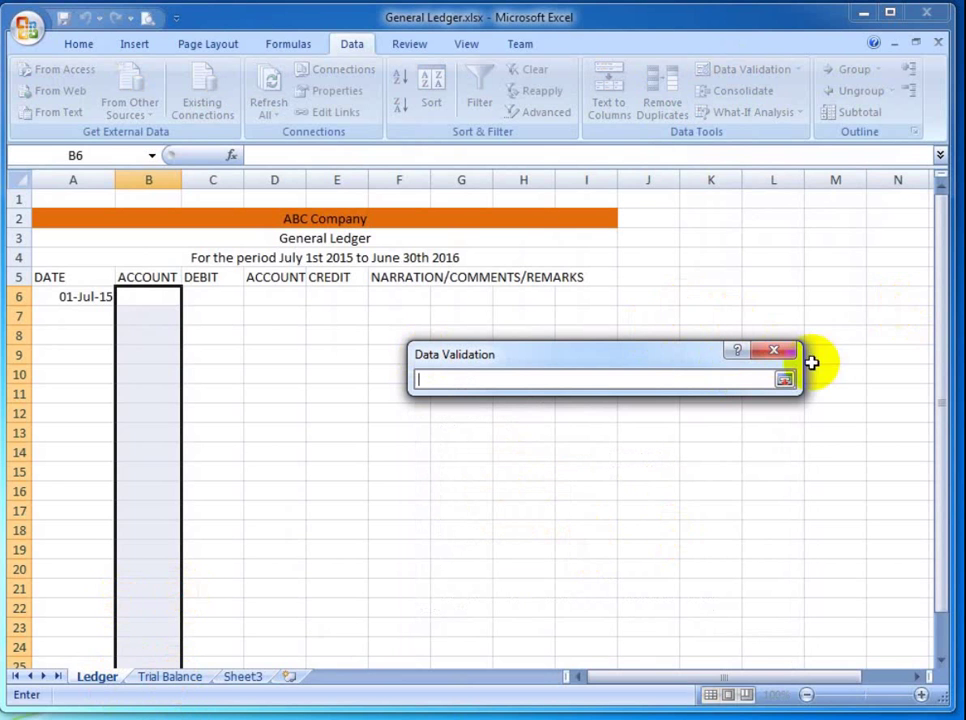
click(342, 317)
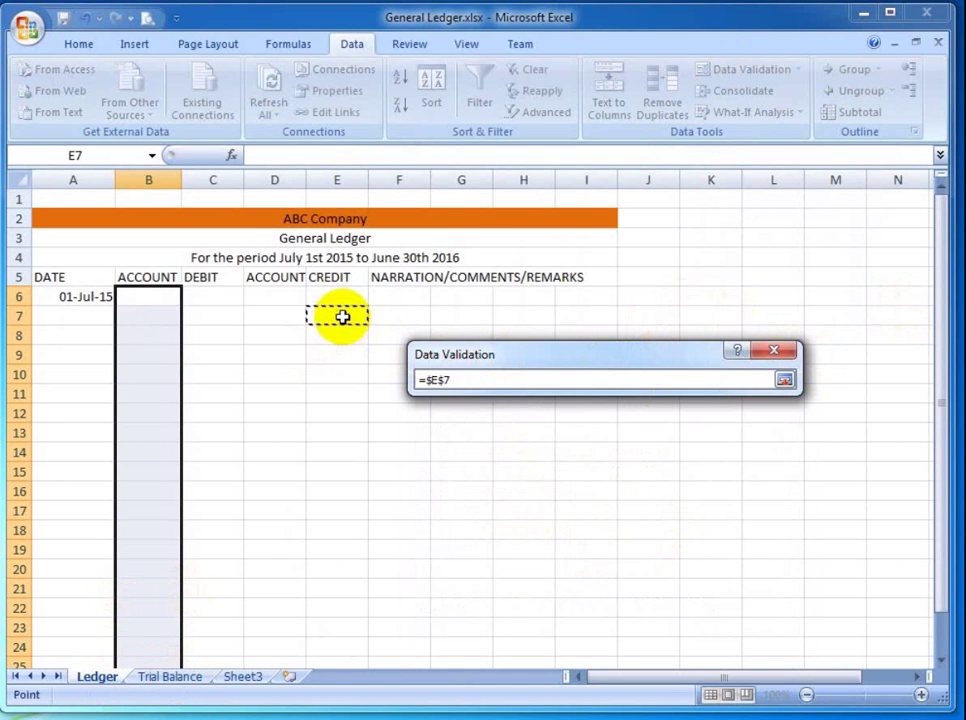
click(784, 353)
click(782, 354)
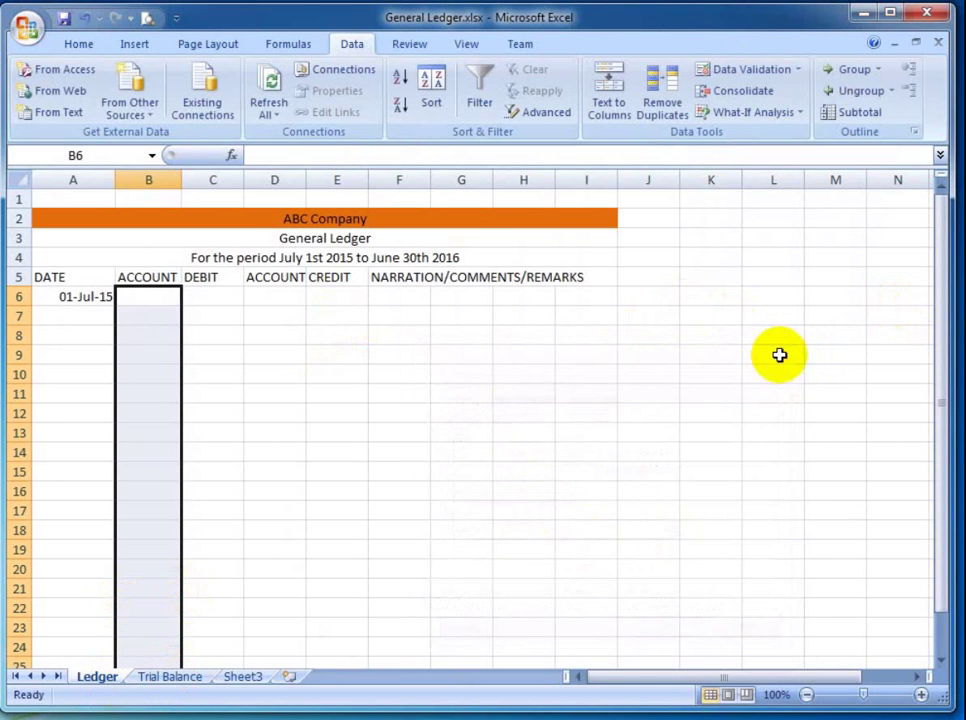
Enter a formula in cell E7 of the Ledger sheet referencing the account names in 'Trial Balance'!B6:B15.
click(325, 333)
key(Up)
text(=)
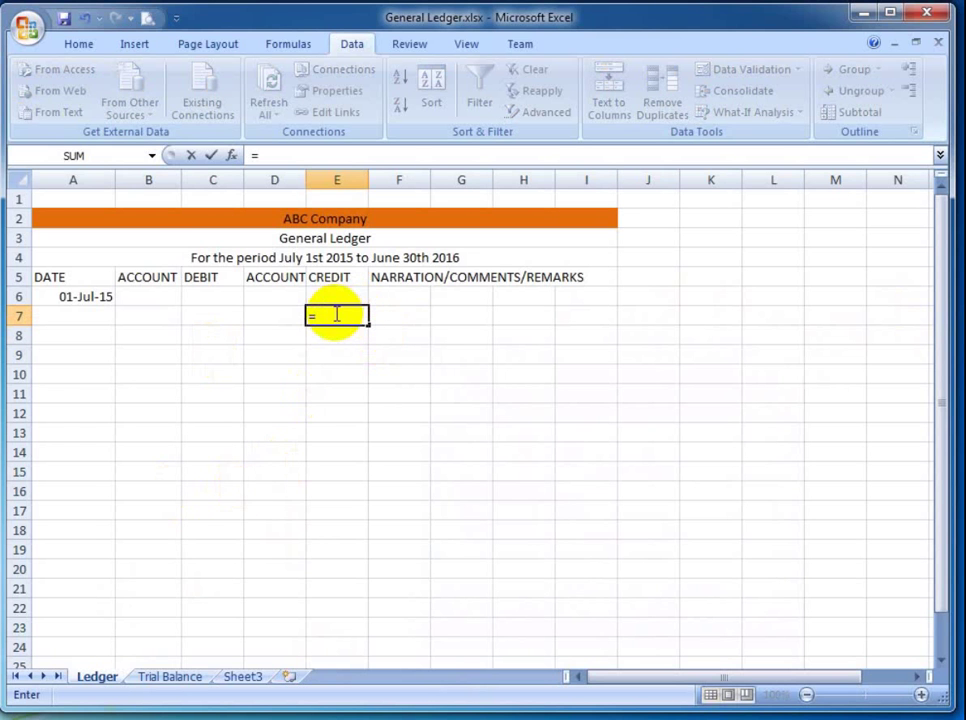
click(168, 678)
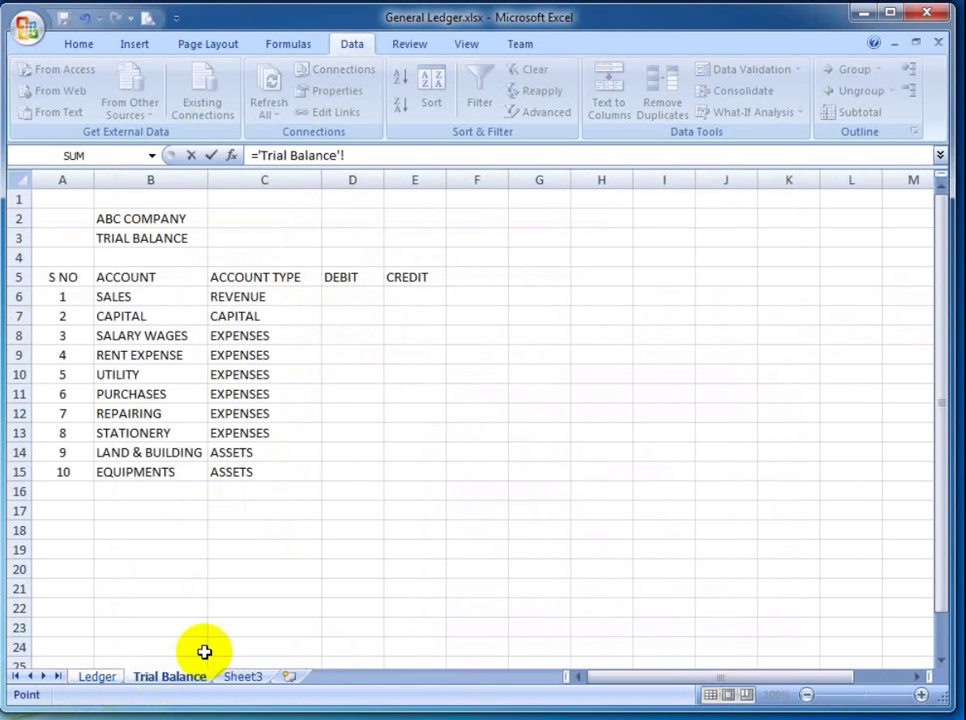
click(139, 316)
key(Up)
key(shift+Down)
key(shift+Down)
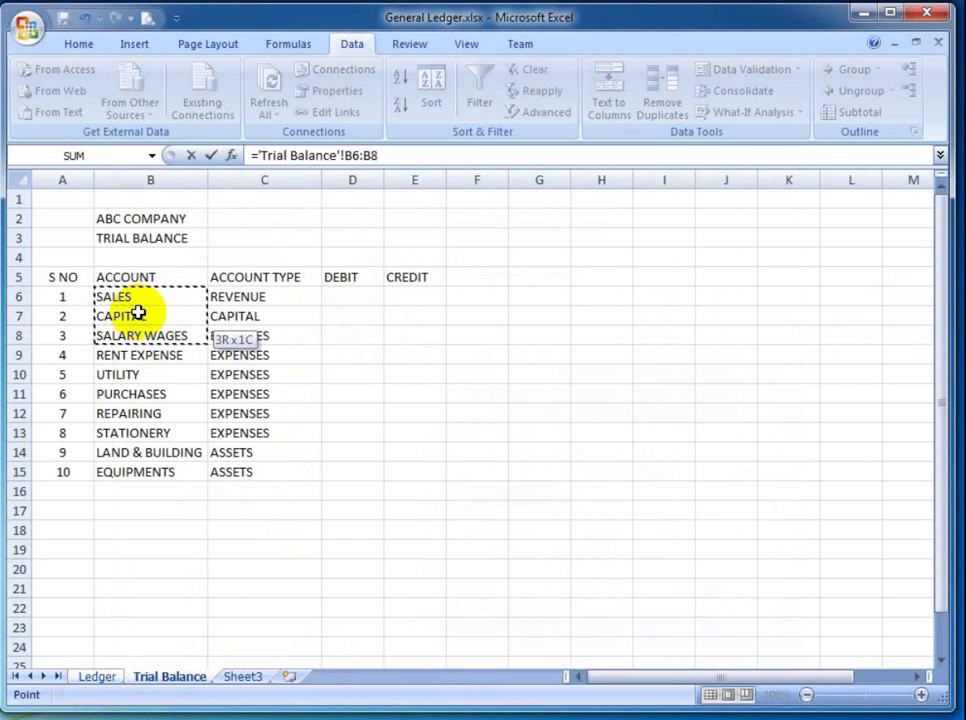
key(shift+Down)
key(shift+Down)
key(shift+Down)
key(shift+Down)
key(shift+Down)
key(shift+Down)
key(shift+Down)
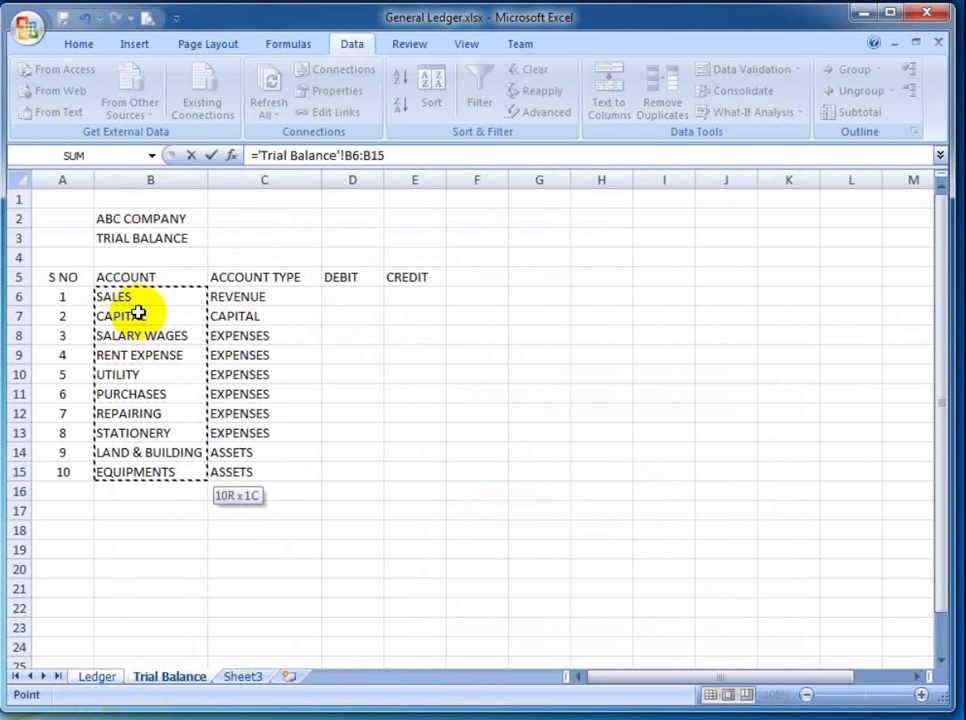
key(shift+Up)
key(shift+Down)
key(Return)
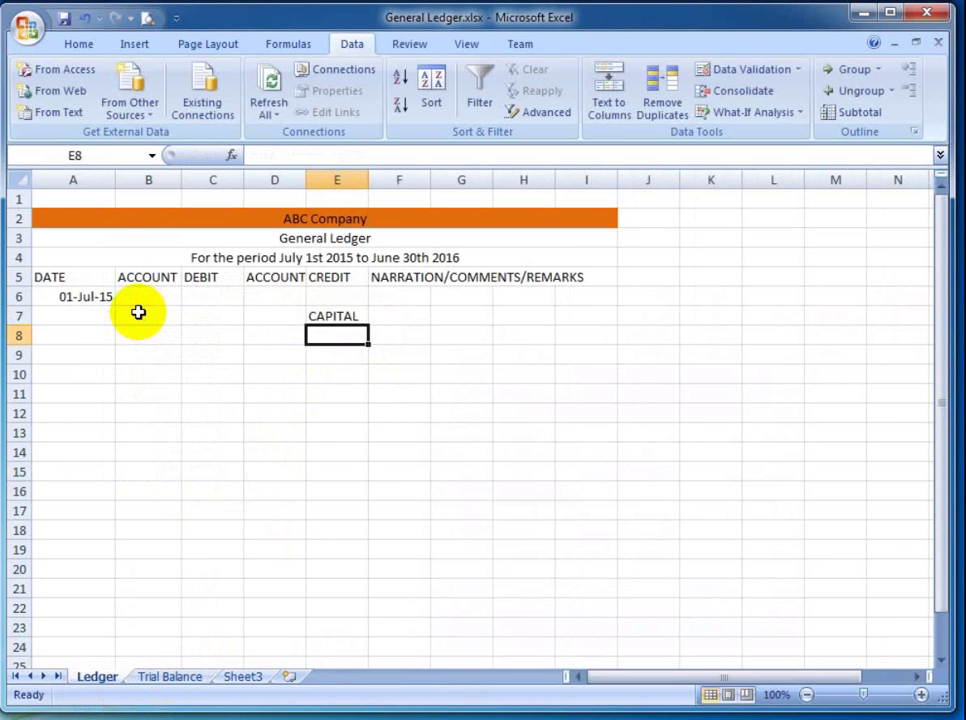
Copy the whole formula text ='Trial Balance'!B6:B15 out of cell E7 and leave the cell empty.
key(Up)
key(F2)
key(shift+Left)
key(shift+Left)
key(shift+Left)
key(shift+Left)
key(shift+Left)
key(shift+Left)
key(shift+Left)
key(shift+Left)
key(shift+Left)
key(shift+Left)
key(shift+Left)
key(shift+Left)
key(shift+Left)
key(shift+Left)
key(shift+Left)
key(shift+Left)
key(shift+Left)
key(shift+Left)
key(shift+Left)
key(shift+Left)
key(ctrl+c)
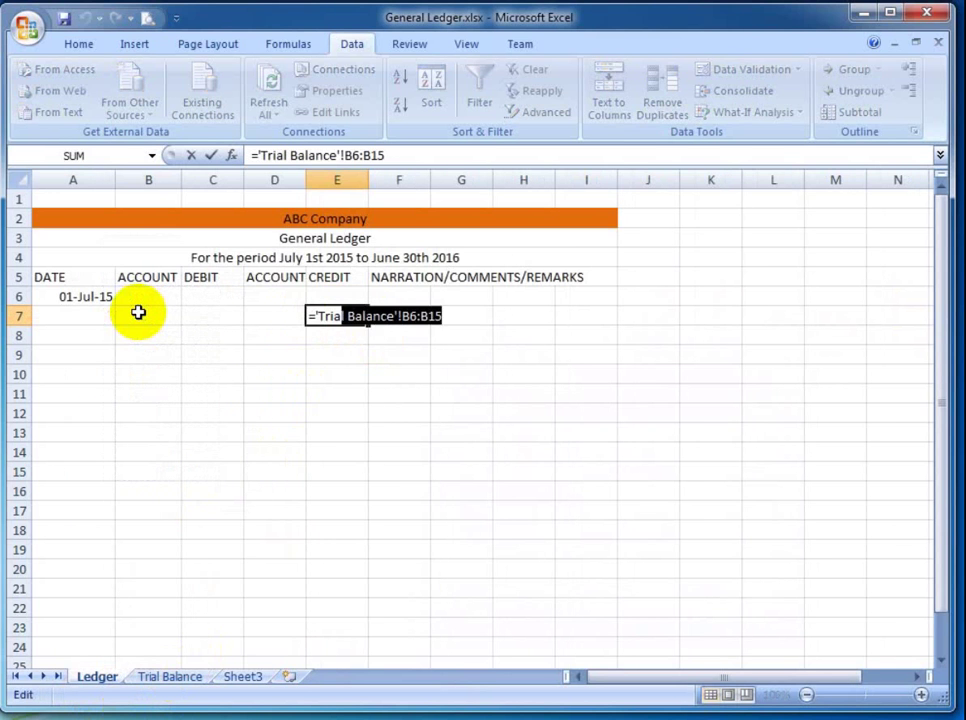
key(Delete)
key(Return)
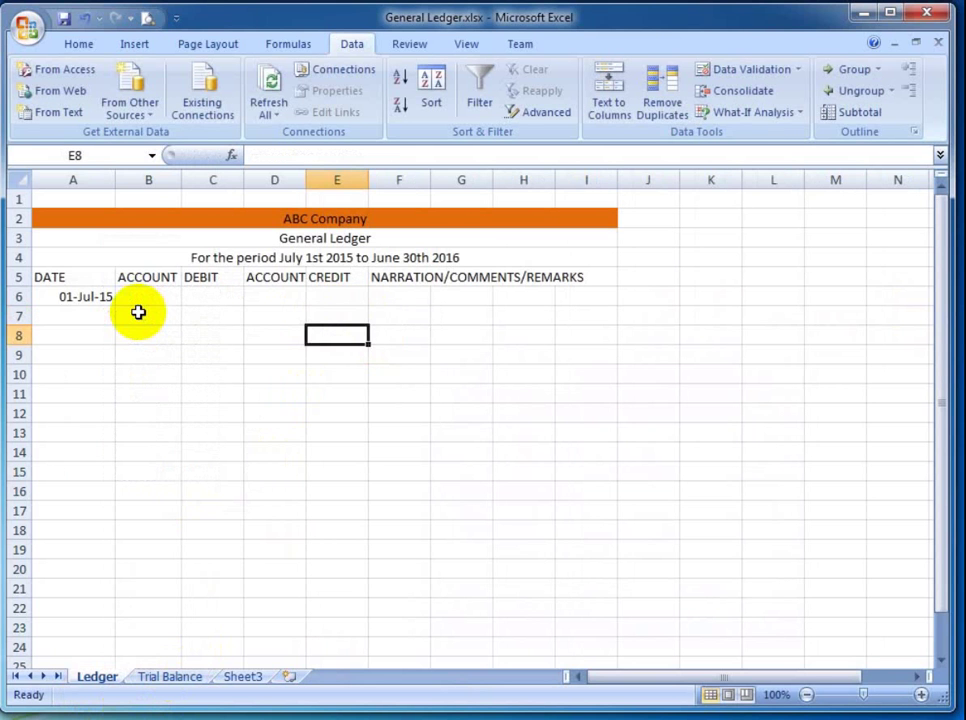
Apply list data validation with source ='Trial Balance'!B6:B15 to the first ACCOUNT column, from cell B6 to the last sheet row.
key(Up)
click(148, 292)
key(Down)
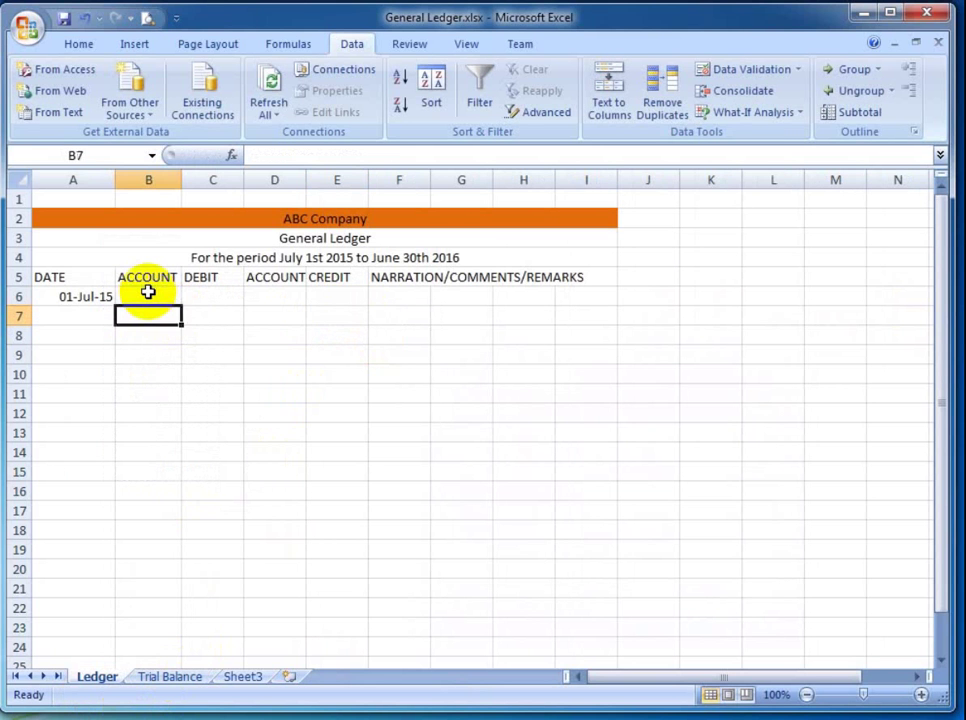
key(Up)
key(Down)
key(Up)
key(Down)
key(Up)
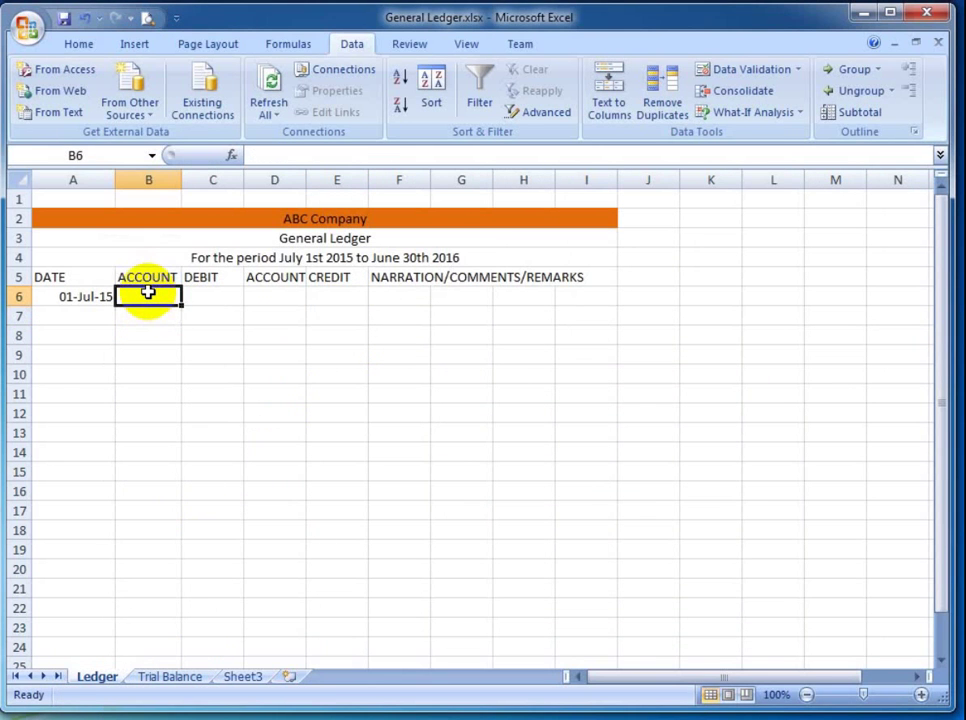
key(shift+Page_Down)
key(ctrl+shift+Down)
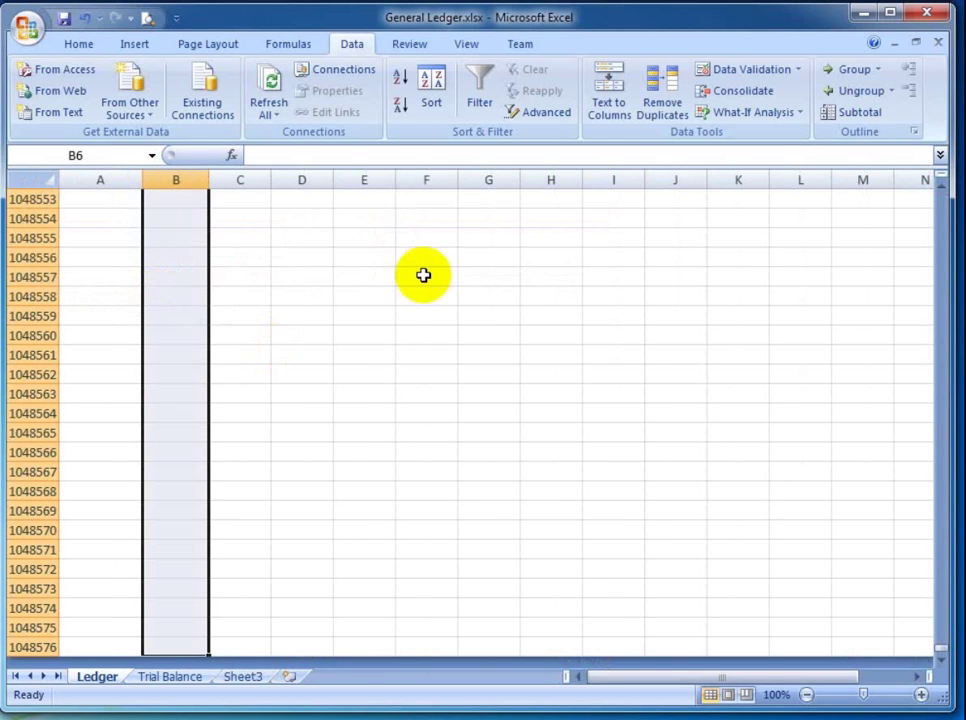
scroll(333, 198, up, 3)
click(745, 72)
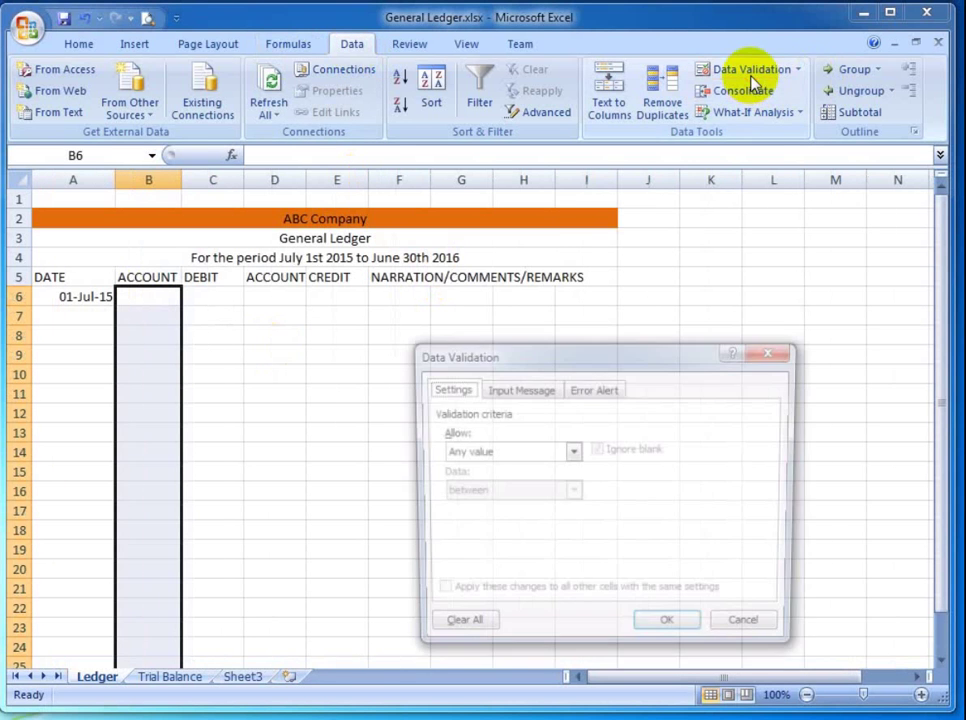
click(543, 455)
click(523, 508)
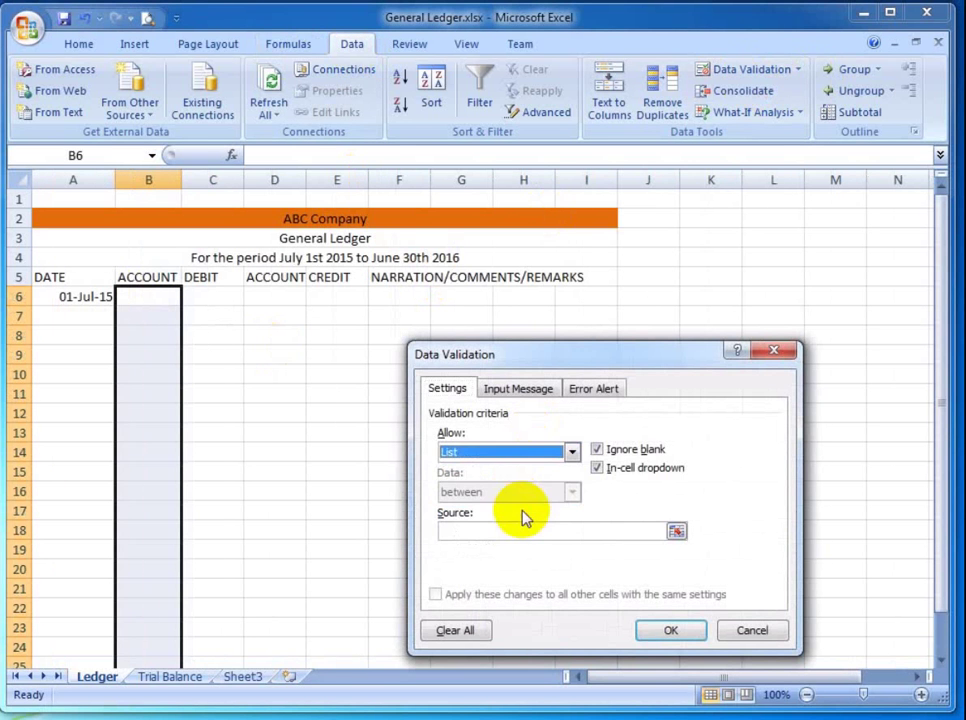
click(537, 532)
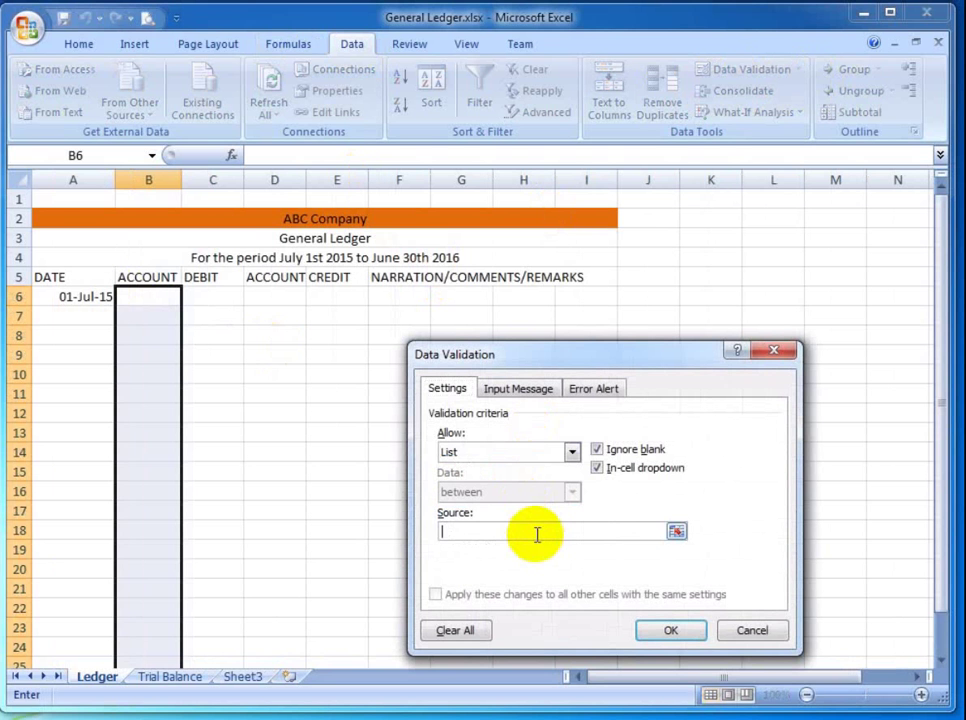
key(ctrl+v)
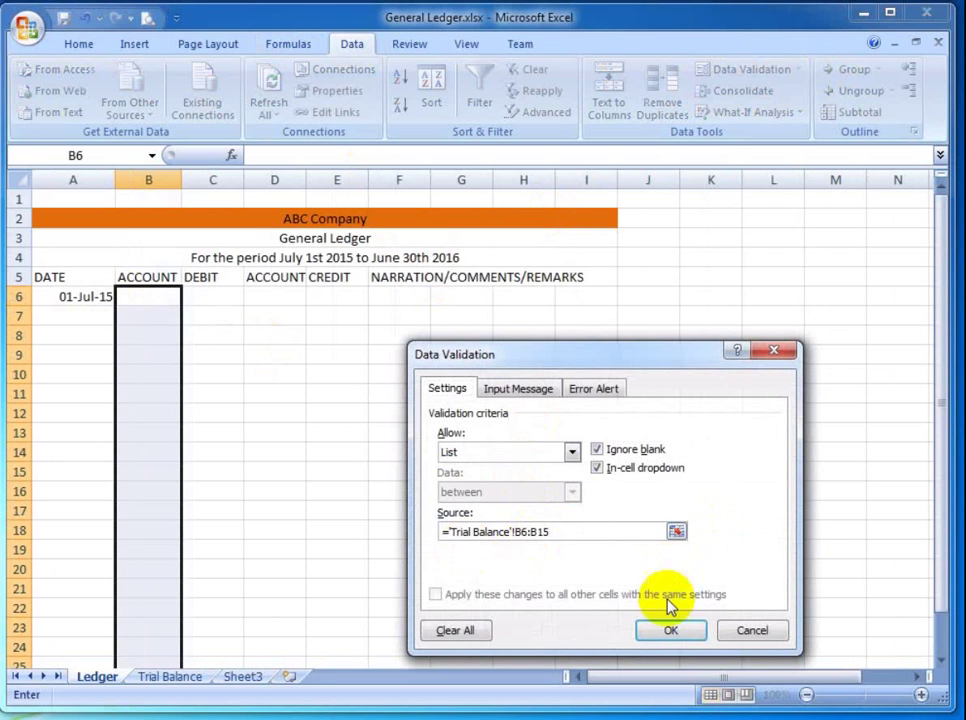
click(670, 632)
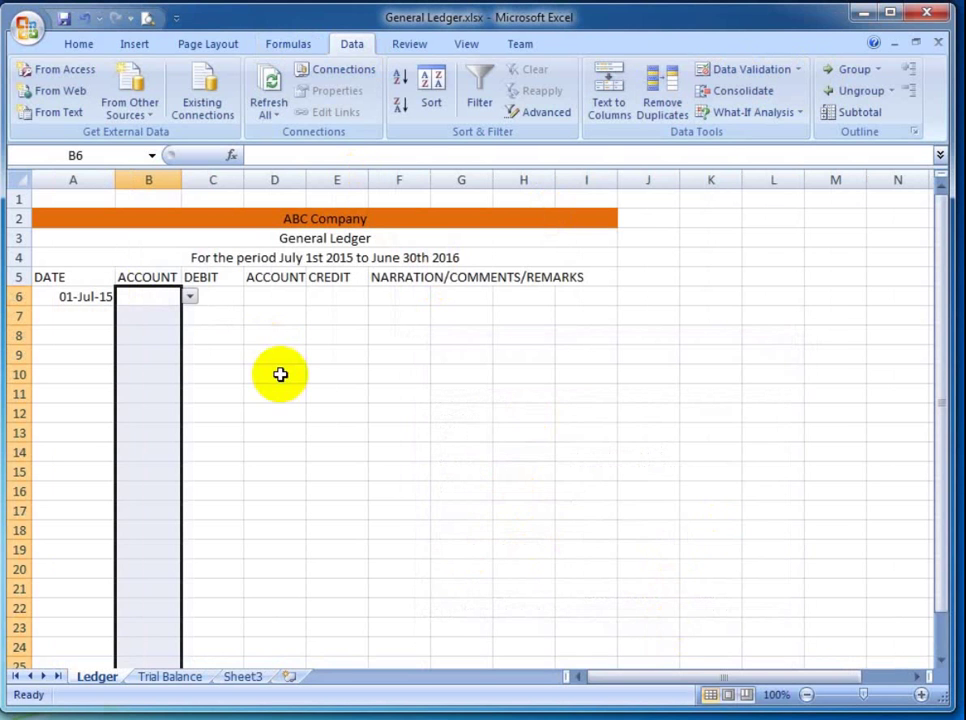
Try the account dropdown in cell B6 by picking SALES and replacing it with SALARY WAGES.
key(Up)
key(Down)
key(Down)
key(Down)
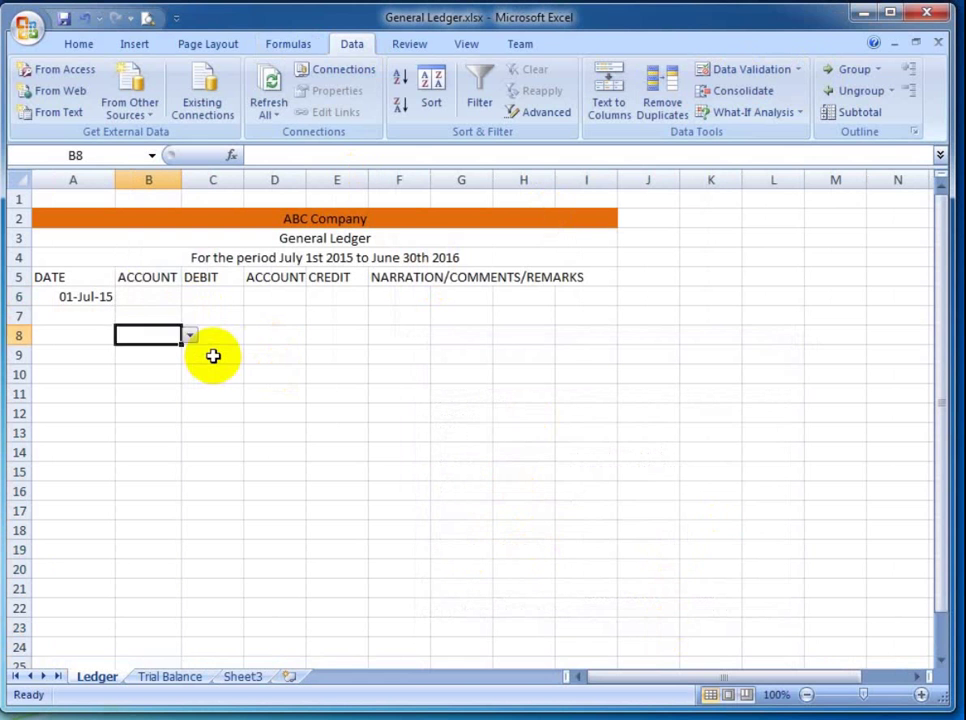
key(Up)
key(Up)
click(190, 298)
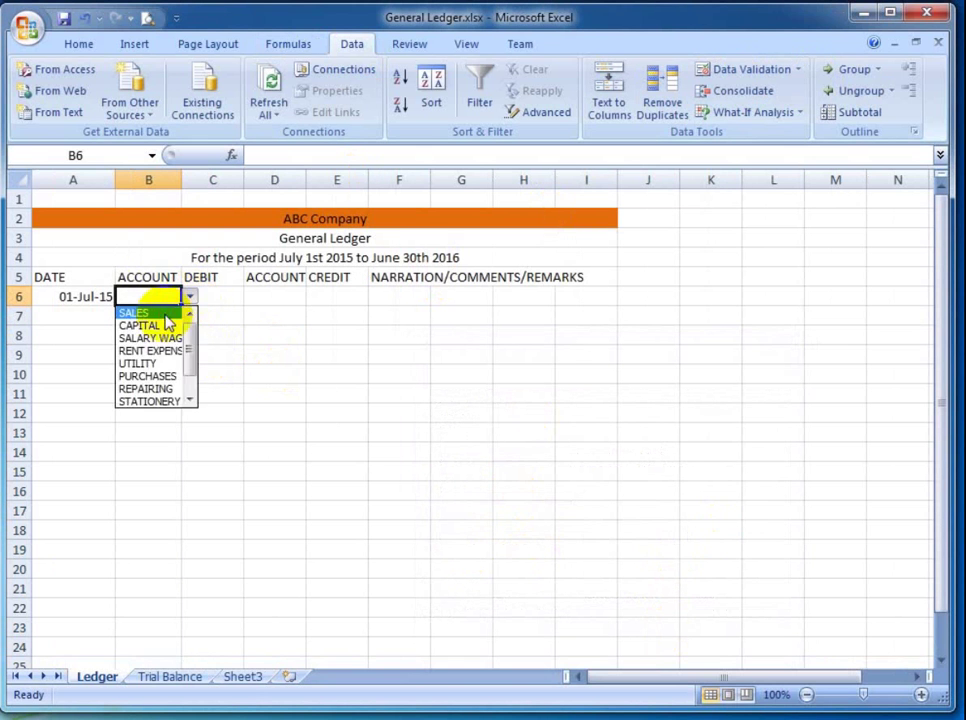
click(136, 314)
click(190, 299)
click(178, 339)
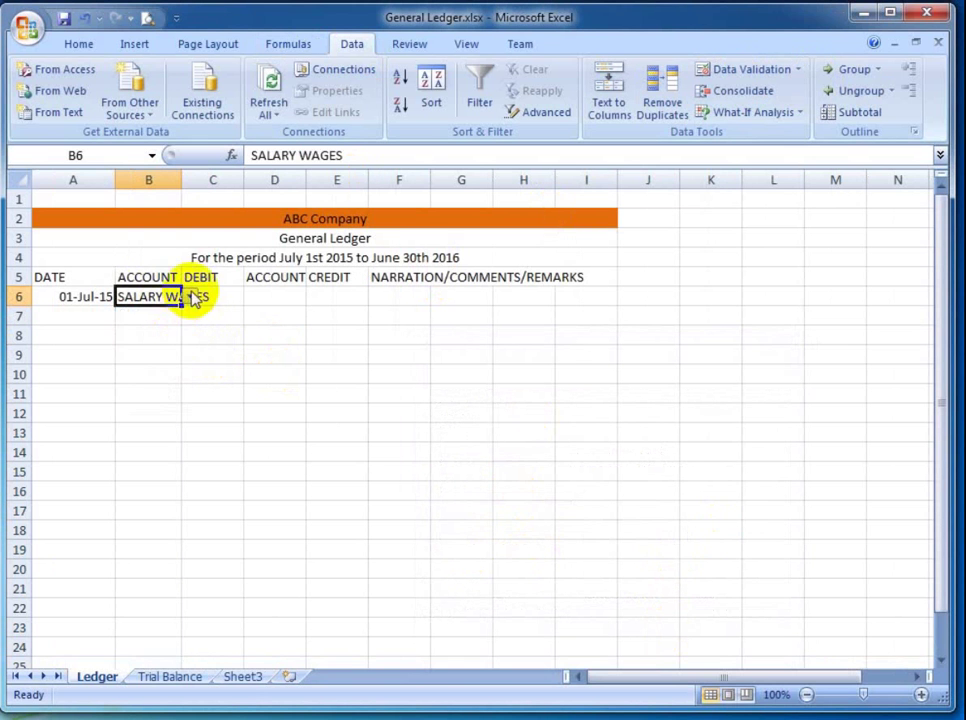
Autofit column B to the width of the account name in cell B6.
click(190, 298)
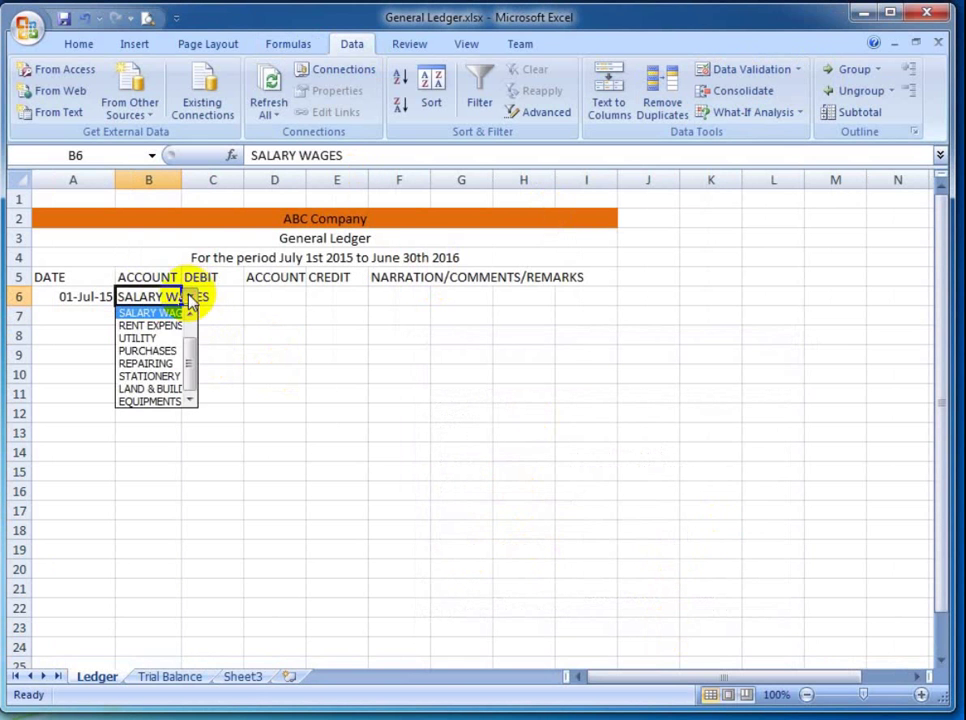
click(181, 180)
double_click(181, 180)
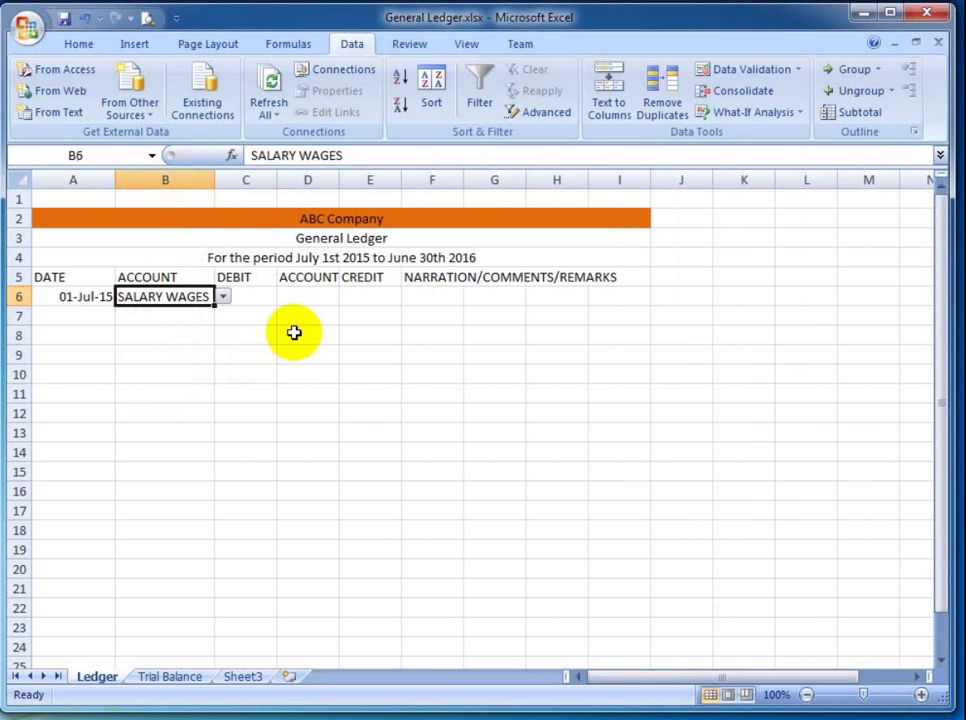
Clear the test account entry from cell B6.
key(Delete)
key(Right)
key(Right)
key(Left)
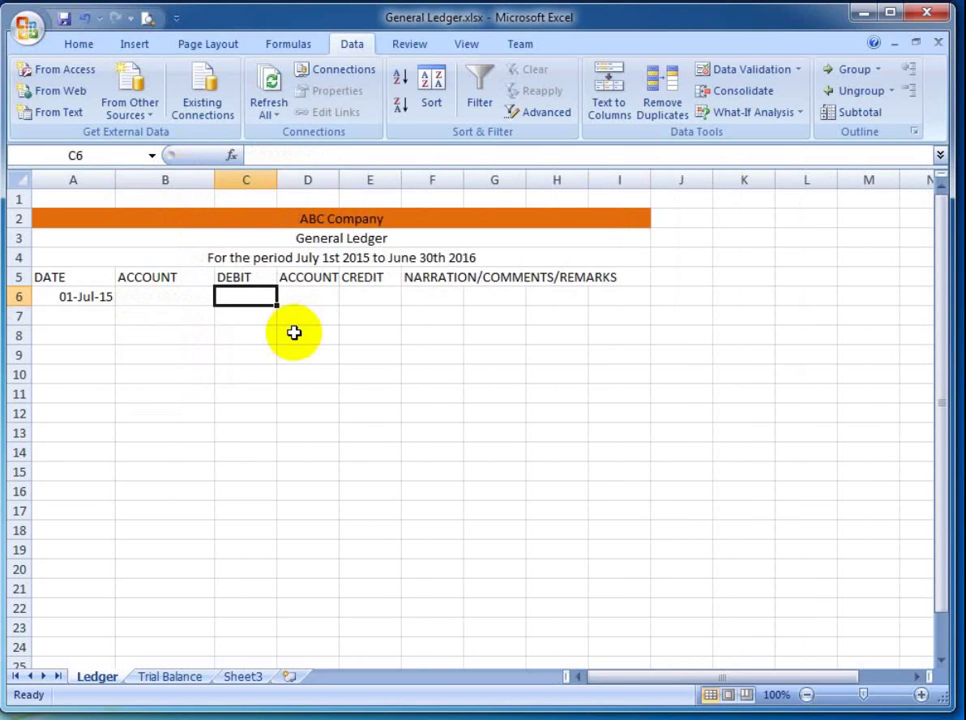
key(Right)
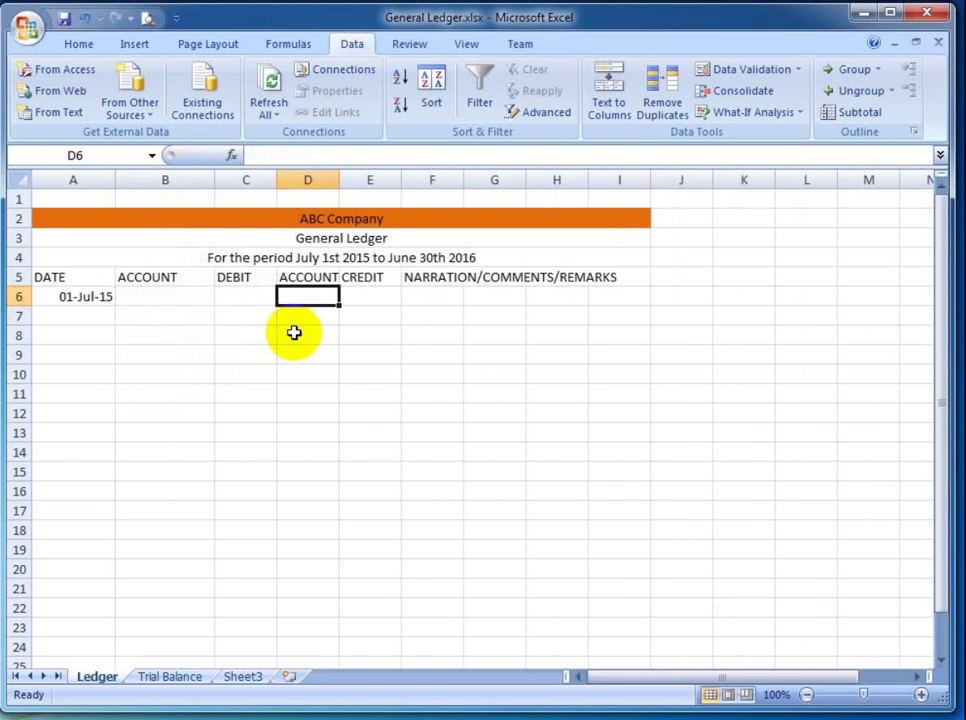
key(Left)
key(Left)
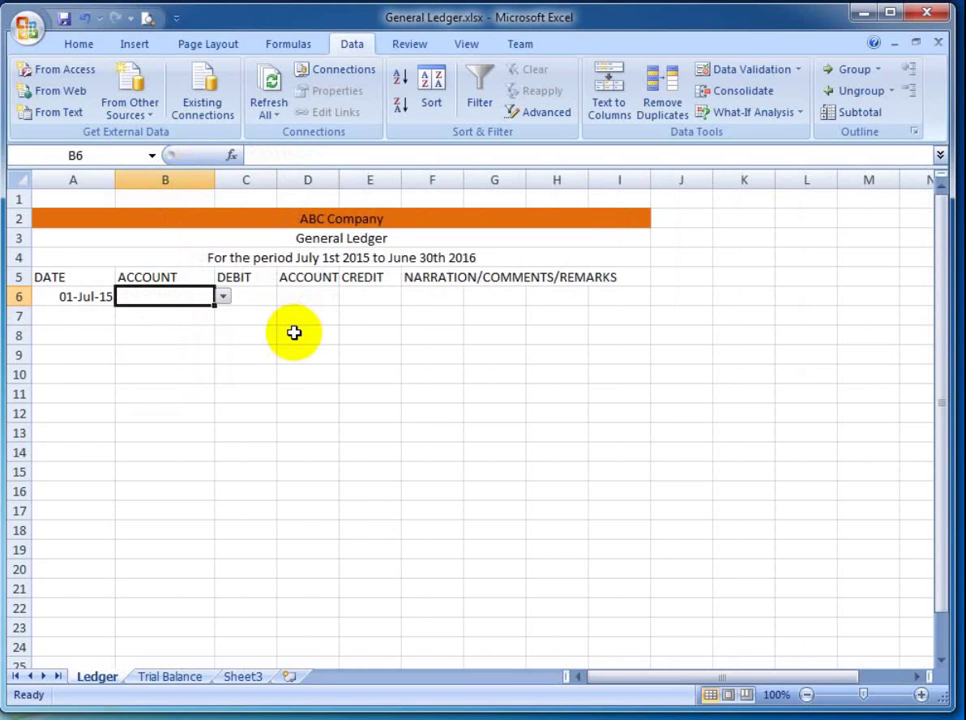
Apply list data validation with source ='Trial Balance'!B6:B15 to the second ACCOUNT column, from cell D6 to the last sheet row.
key(ctrl+shift+Down)
key(Down)
key(Right)
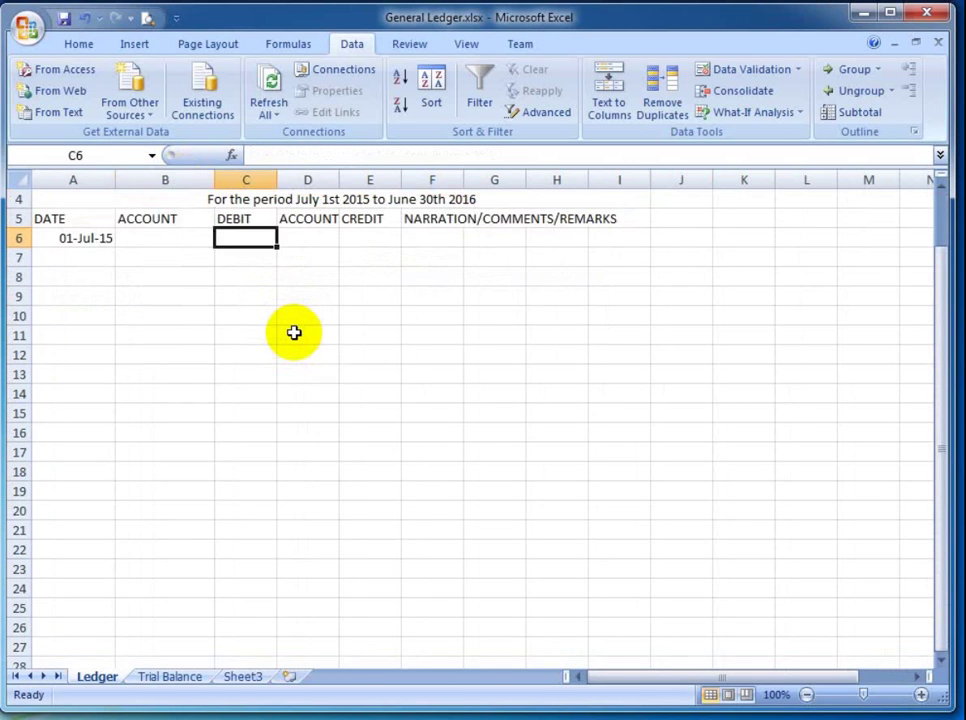
key(Right)
key(ctrl+shift+Down)
scroll(482, 480, up, 4)
scroll(482, 480, up, 3)
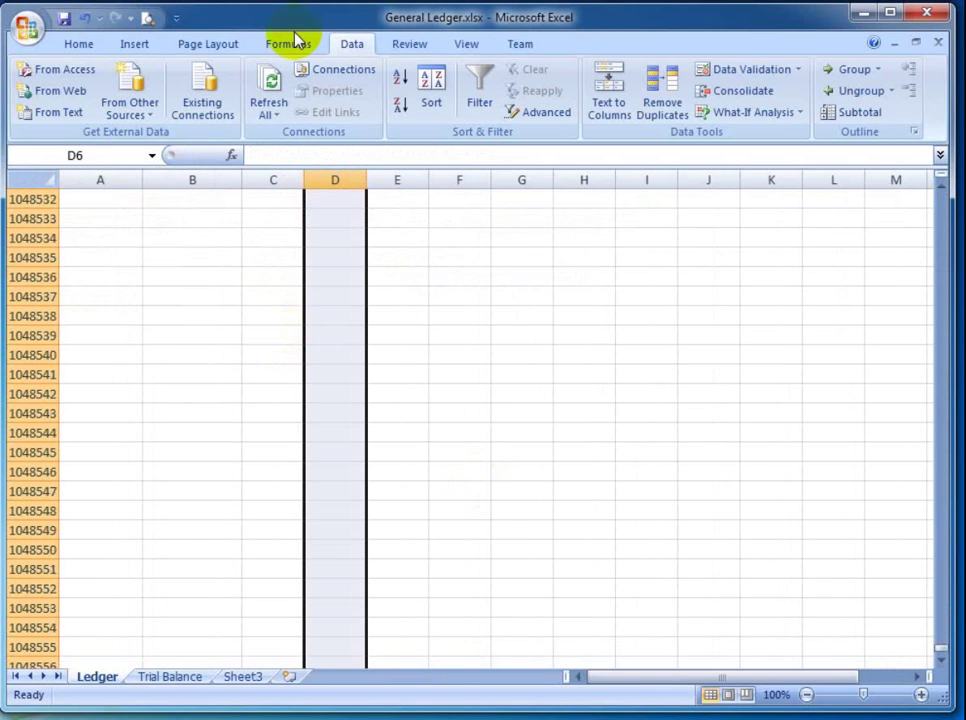
click(745, 72)
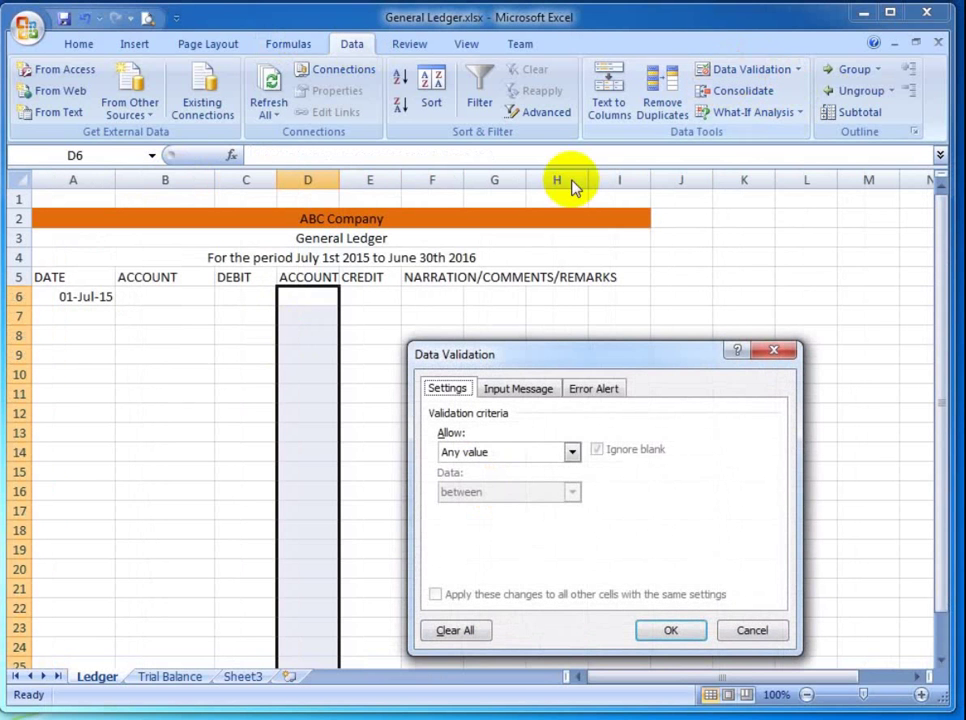
click(522, 455)
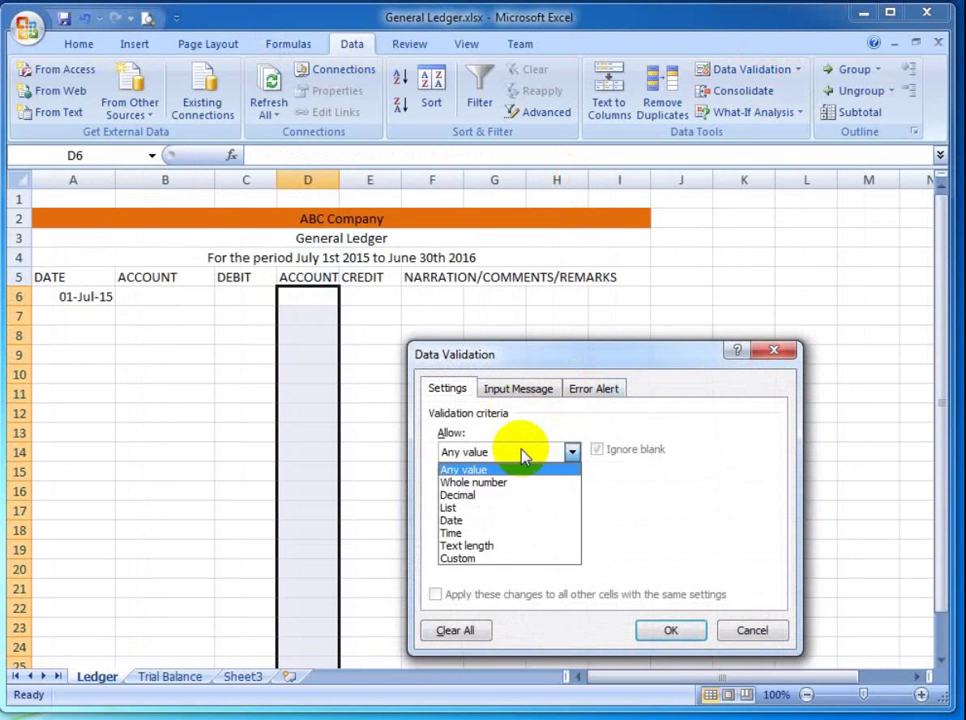
click(502, 508)
click(551, 532)
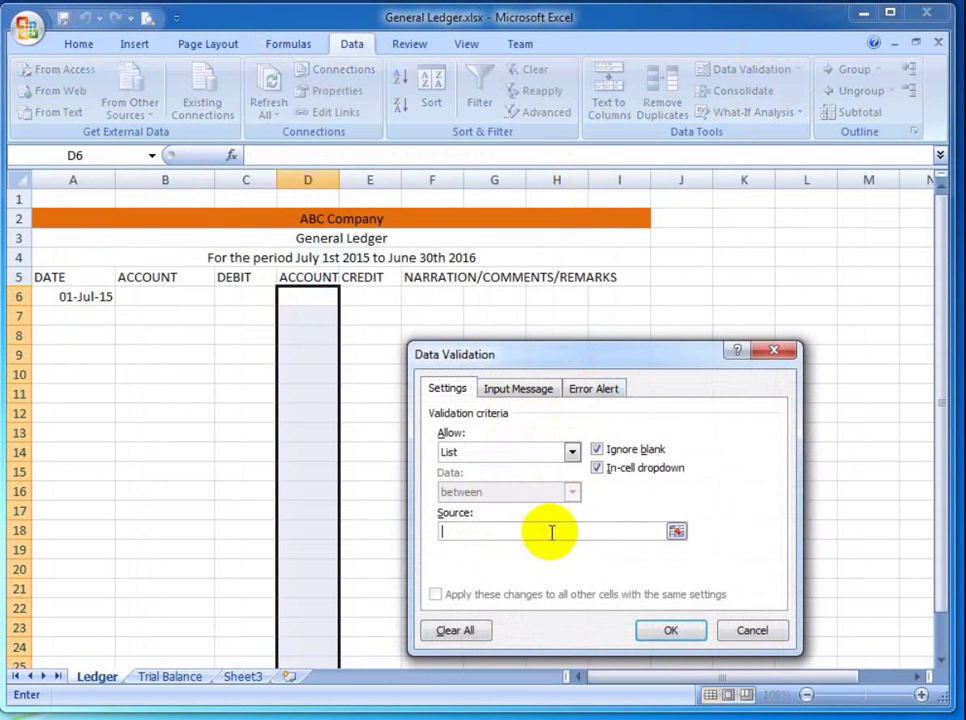
text(='Trial Balance'!B6:B15)
click(670, 630)
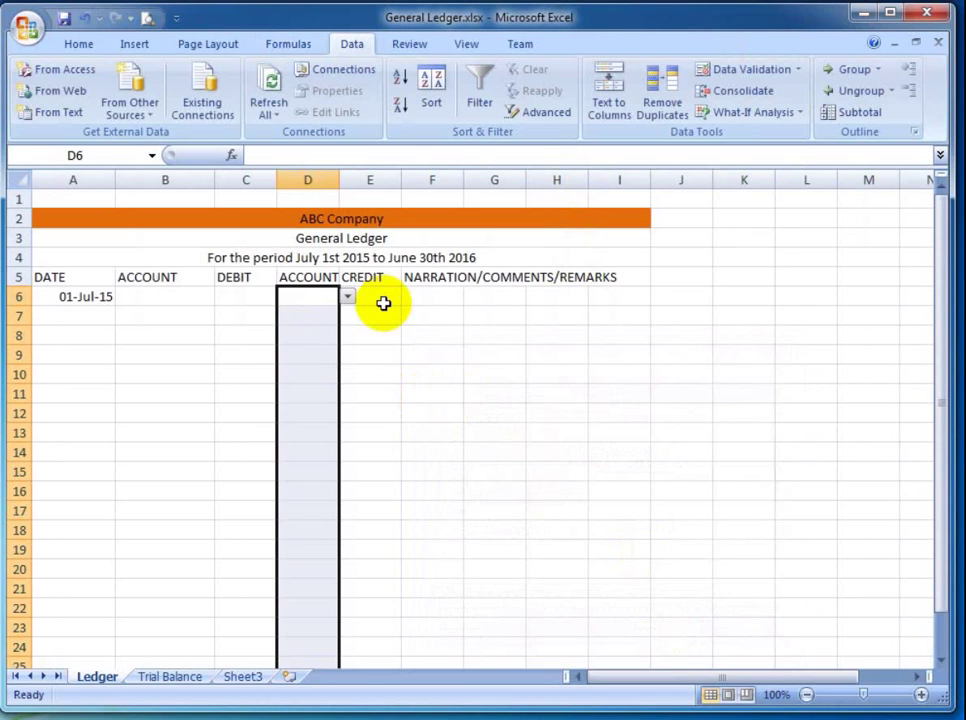
Autofit the second ACCOUNT column D to its contents.
key(Down)
key(Up)
key(Right)
key(Right)
key(Left)
key(Left)
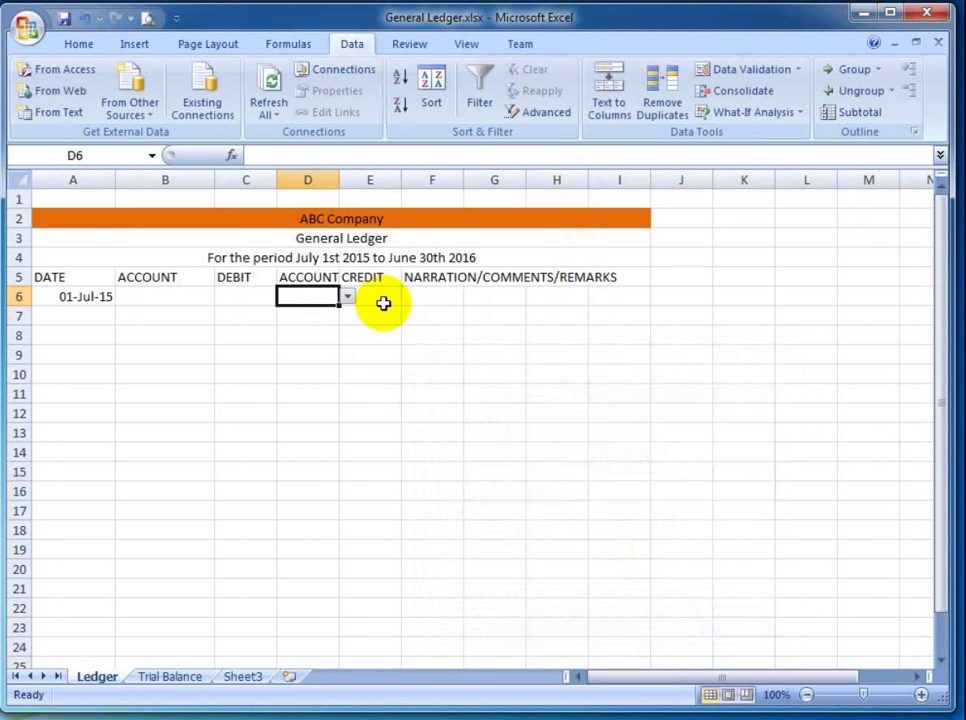
double_click(339, 181)
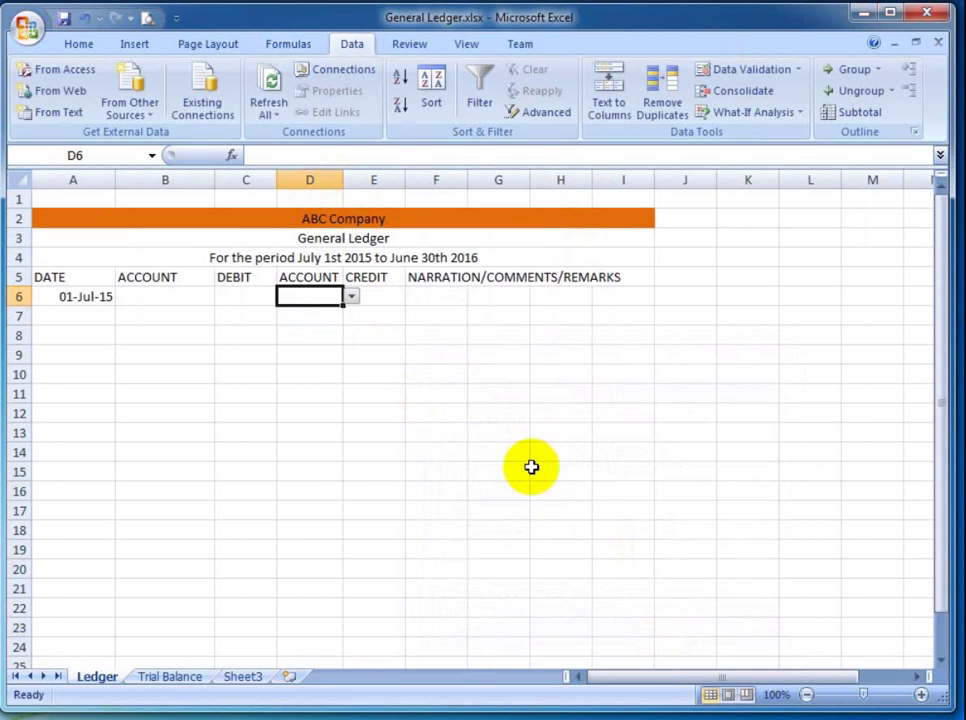
Replace the EQUIPMENTS account in cell B15 of the Trial Balance sheet with CASH.
key(Left)
key(Left)
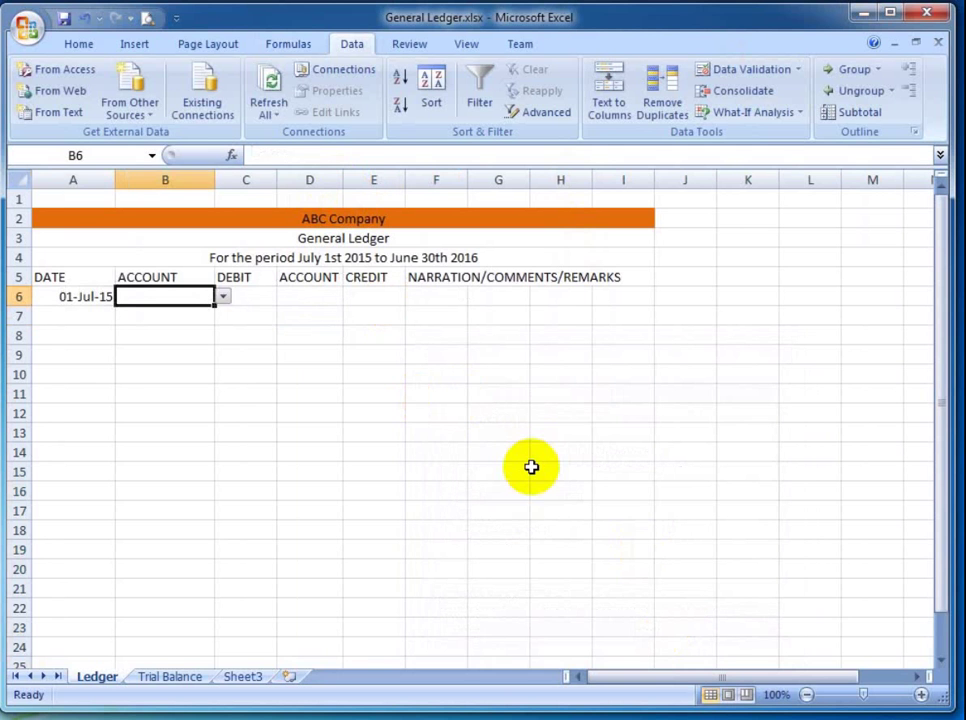
key(Left)
key(Right)
key(ctrl+Page_Down)
key(Down)
key(Left)
key(Down)
key(Down)
key(Down)
key(Down)
key(Down)
key(Down)
key(Down)
key(Down)
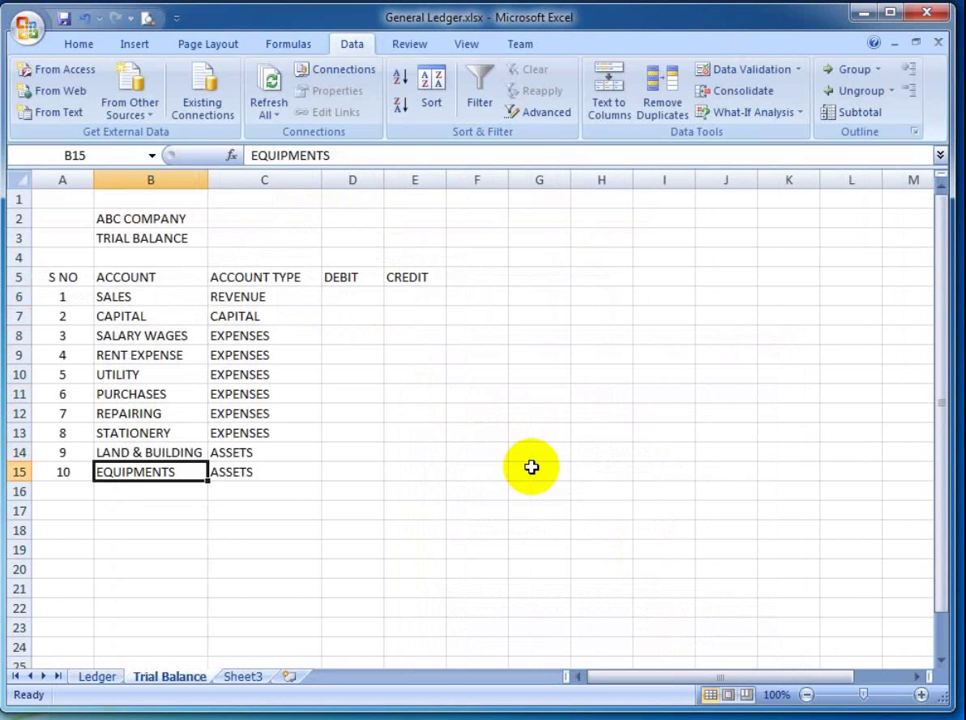
text(CASH)
key(ctrl+Return)
key(Down)
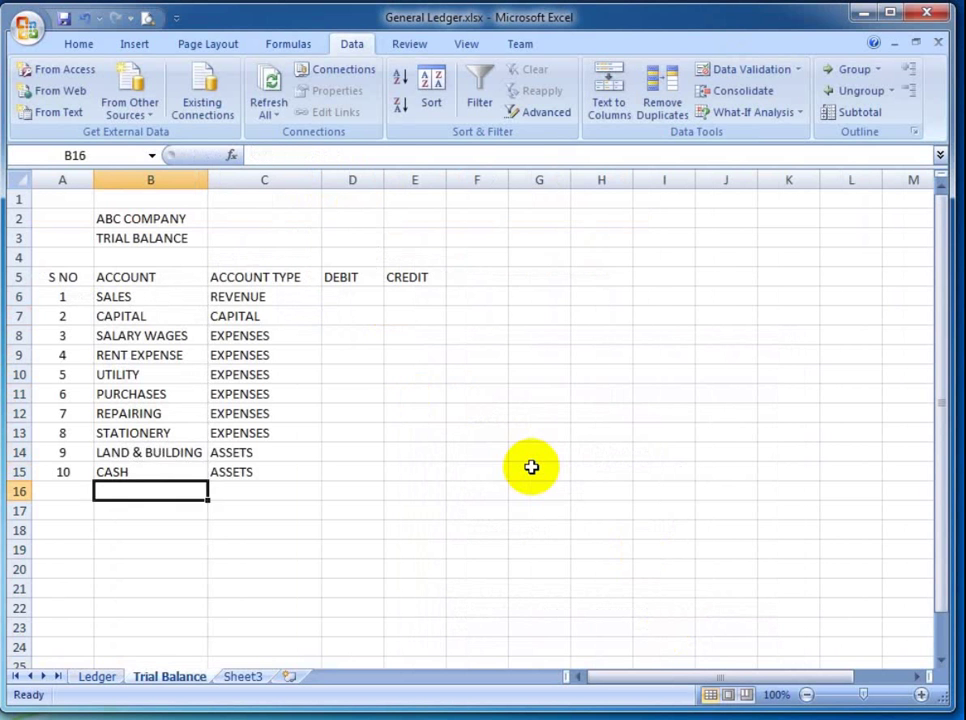
key(Up)
Enter the account CASH in cell B6 of the Ledger sheet for the 01-Jul-15 entry.
key(ctrl+Page_Down)
key(ctrl+Page_Up)
key(ctrl+Page_Up)
key(Down)
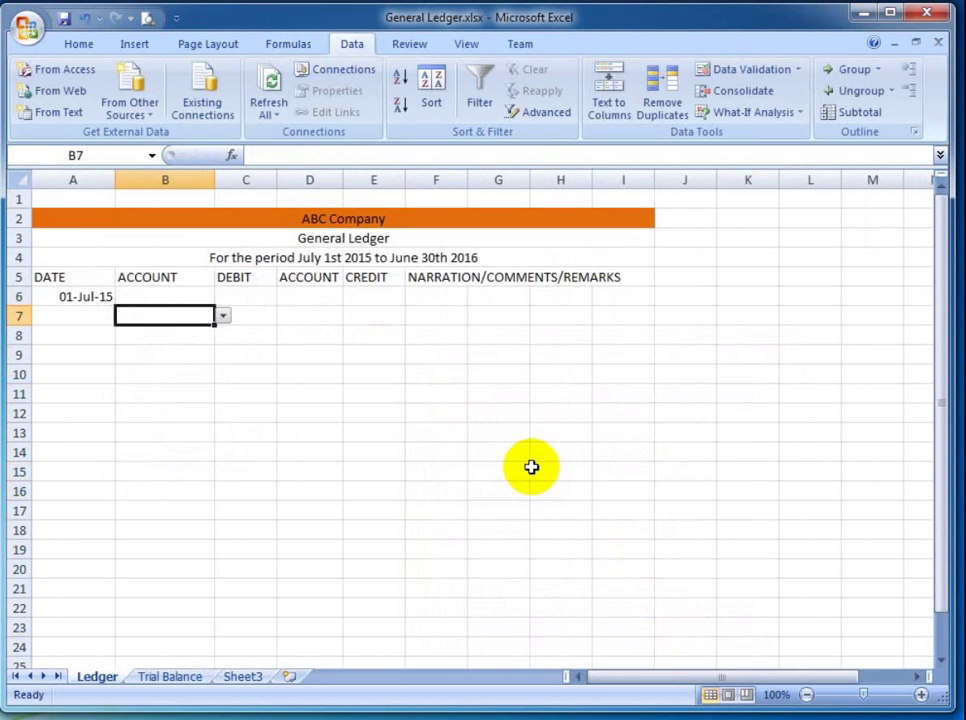
key(Up)
text(CASH)
key(Return)
key(Up)
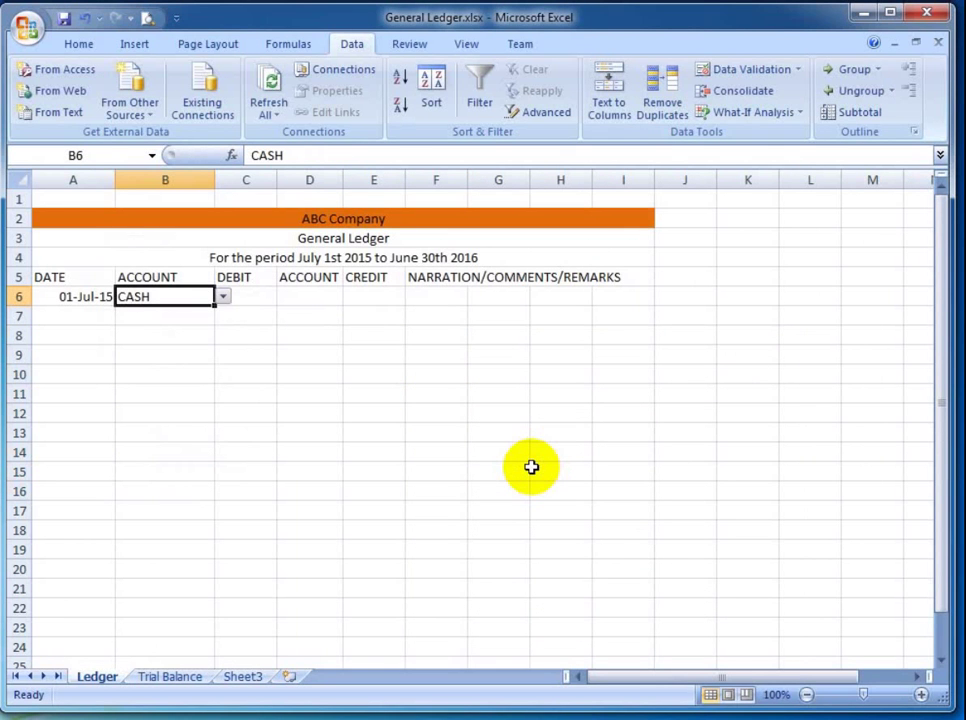
Try to enter the unlisted account name DJKJJJ in cell B6 to test the validation.
text(D)
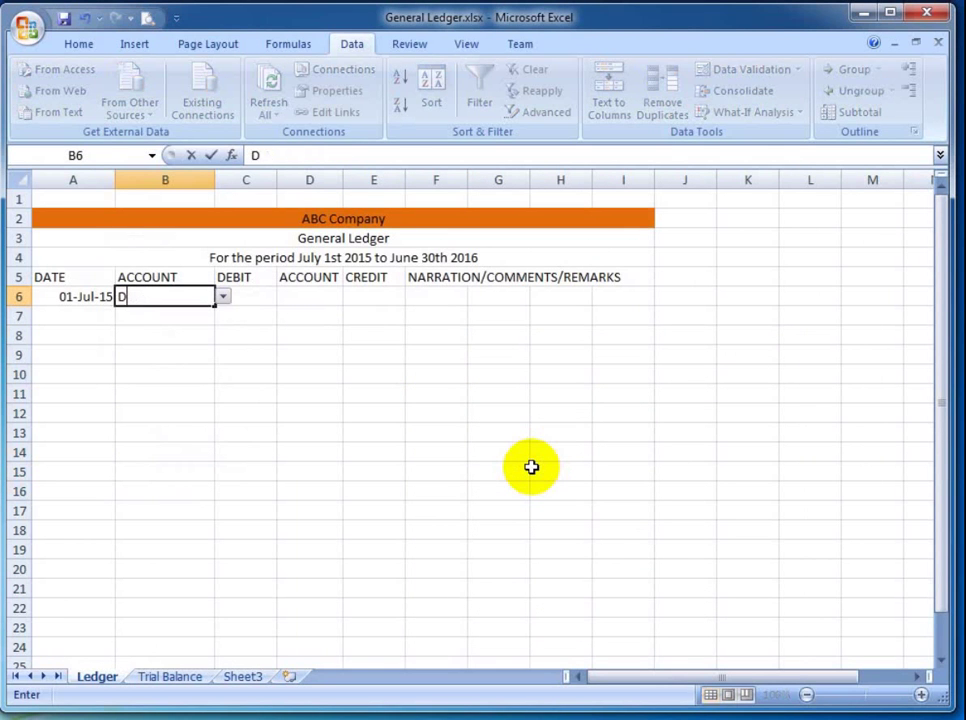
text(JKJJ)
key(Return)
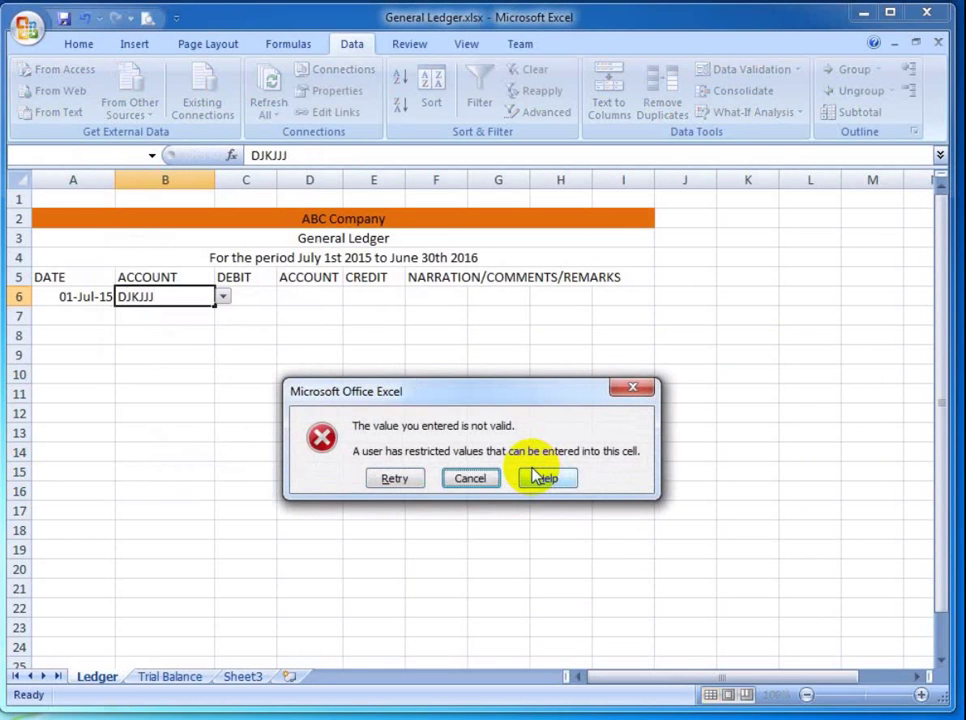
key(Escape)
key(Up)
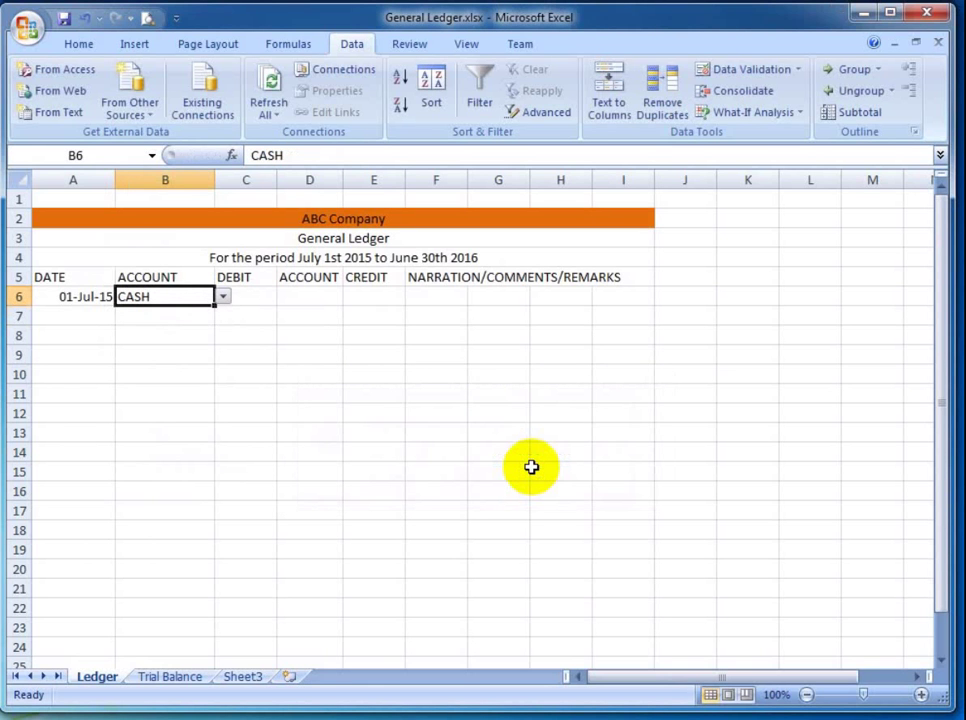
Enter a debit of 15000 in cell C6 and format it with the comma style.
key(Right)
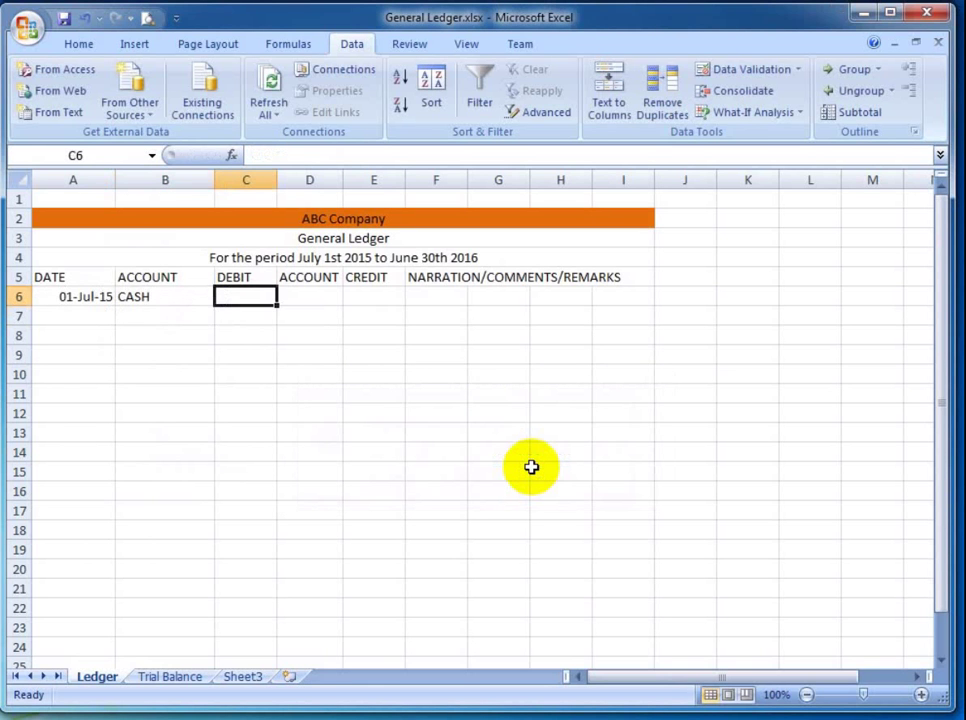
text(15000)
key(ctrl+Return)
click(86, 47)
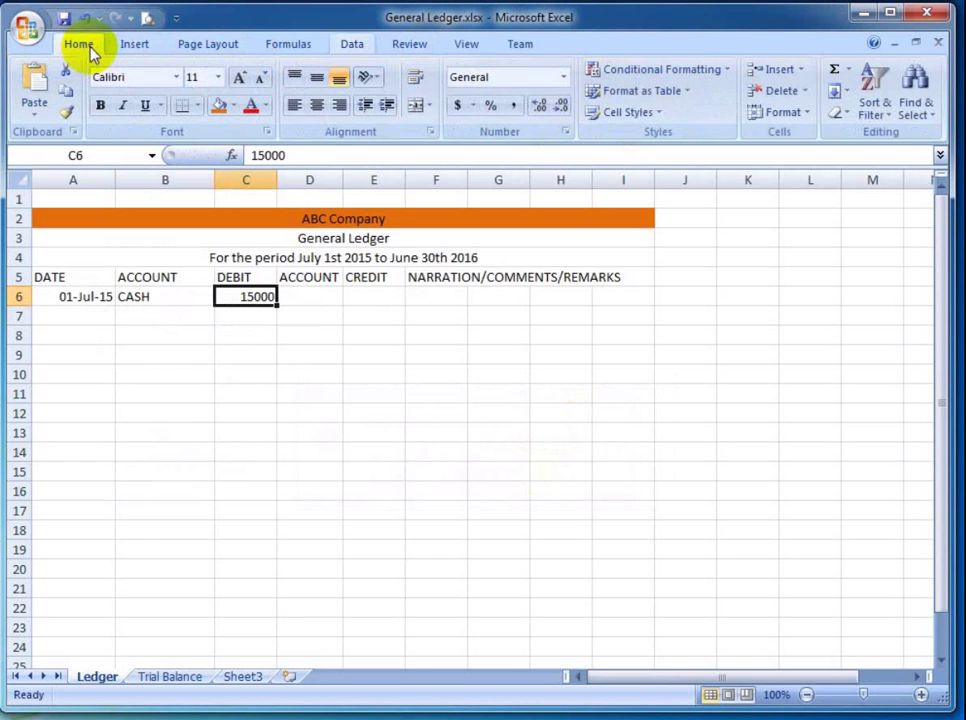
click(512, 105)
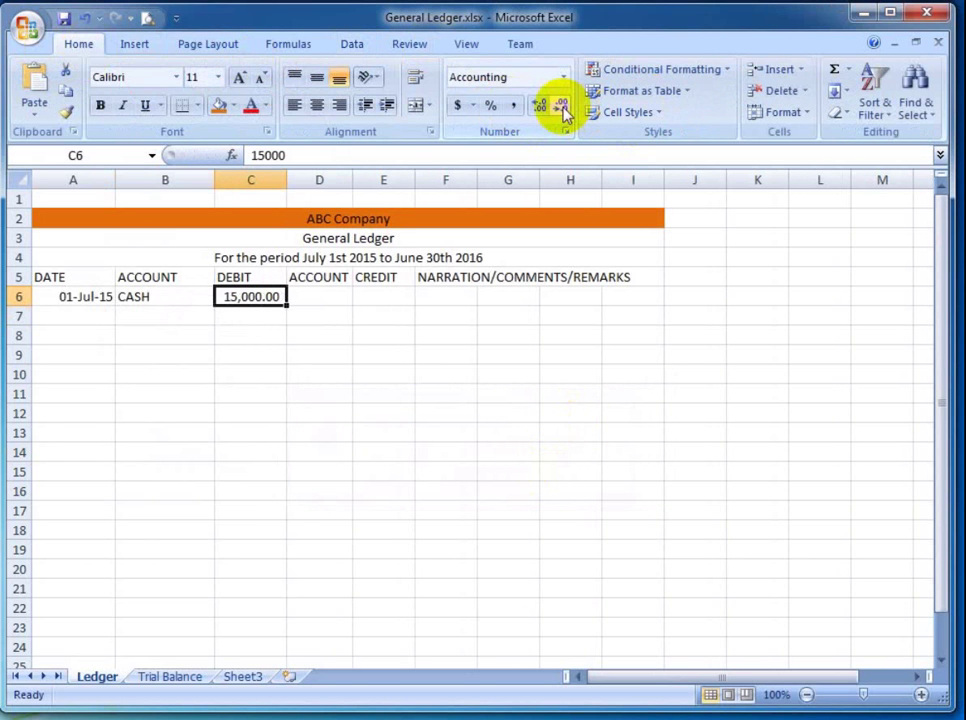
Remove the decimals from the debit in C6 and copy its number format to credit cell E6, leaving E6 empty.
click(563, 106)
key(ctrl+c)
key(Right)
key(Right)
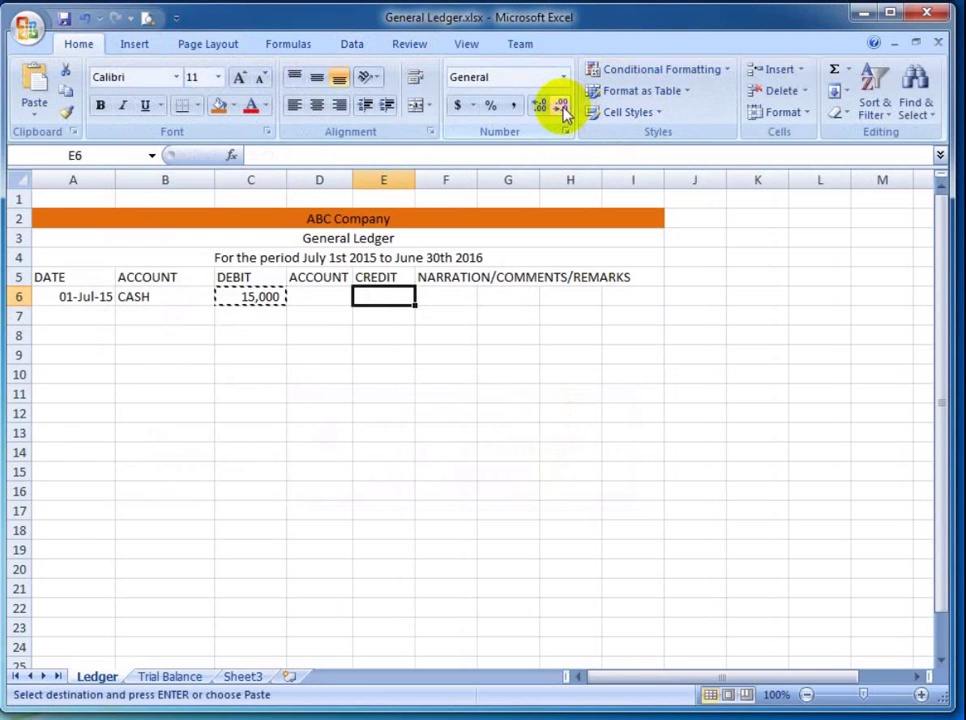
key(ctrl+v)
key(Delete)
Enter the account SALES in cell D6 as the credit side of the 01-Jul-15 entry.
key(Left)
key(Left)
key(Left)
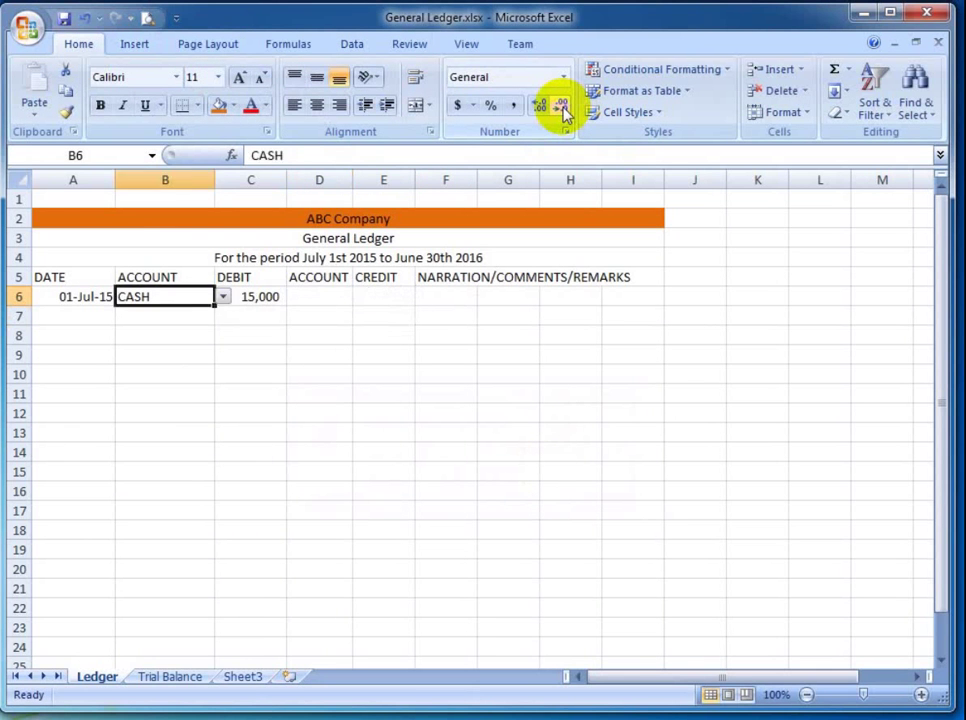
key(Right)
key(Right)
key(Left)
key(Left)
key(Right)
key(Right)
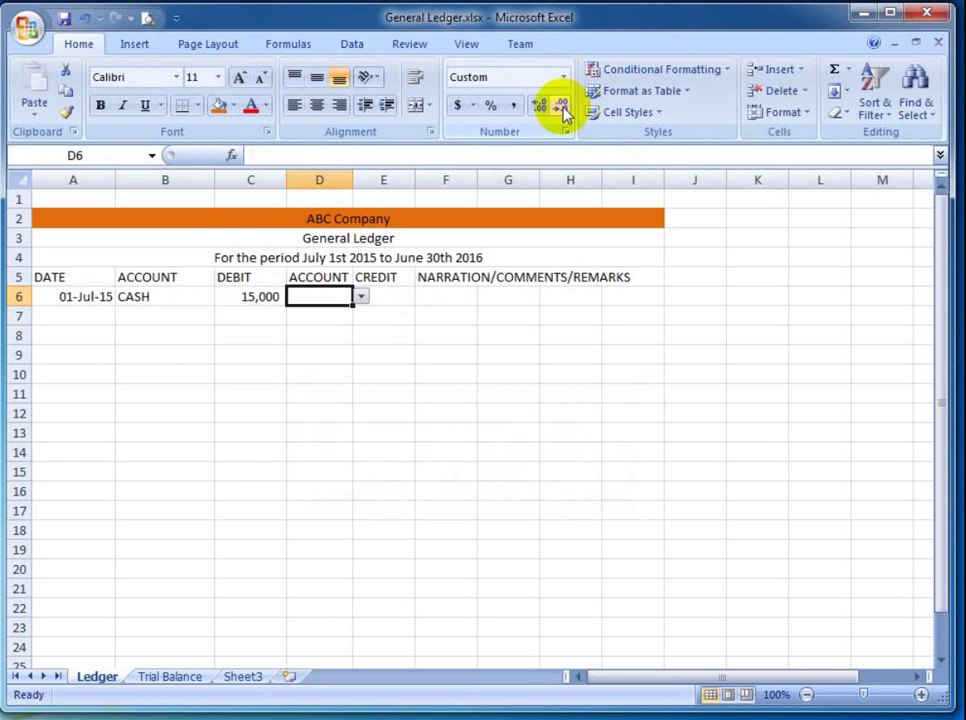
text(SALES)
key(Up)
key(Down)
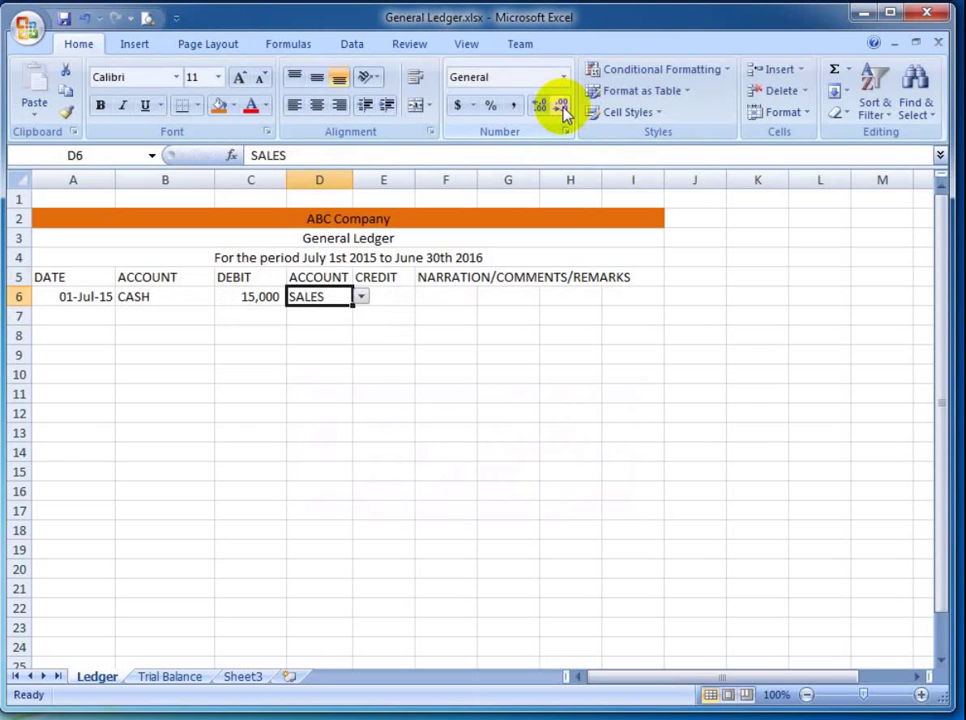
Enter a credit of 15000 in cell E6 for the SALES account.
key(Right)
text(15000)
key(Return)
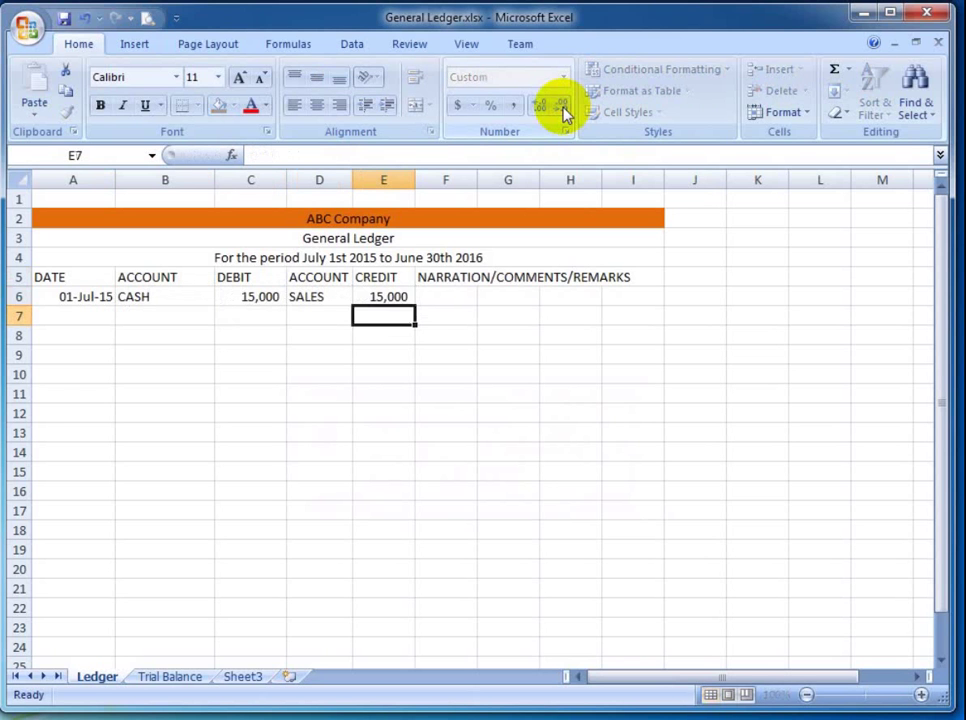
Widen column F of the Ledger sheet so the full NARRATION/COMMENTS/REMARKS heading fits inside it.
key(Up)
key(Right)
key(Right)
key(Left)
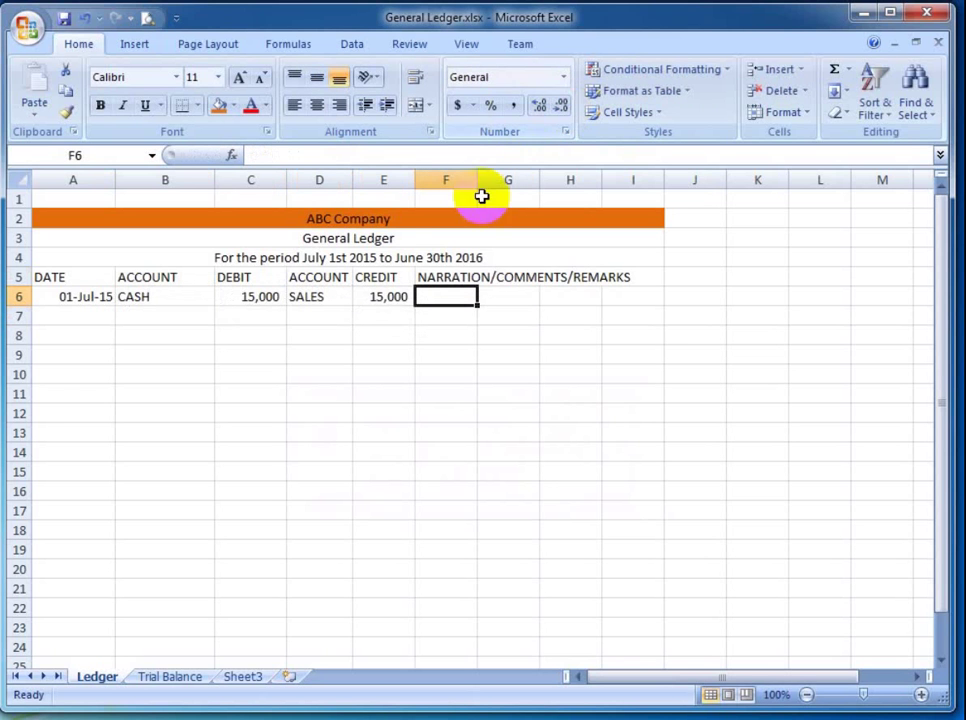
drag(477, 180, 671, 178)
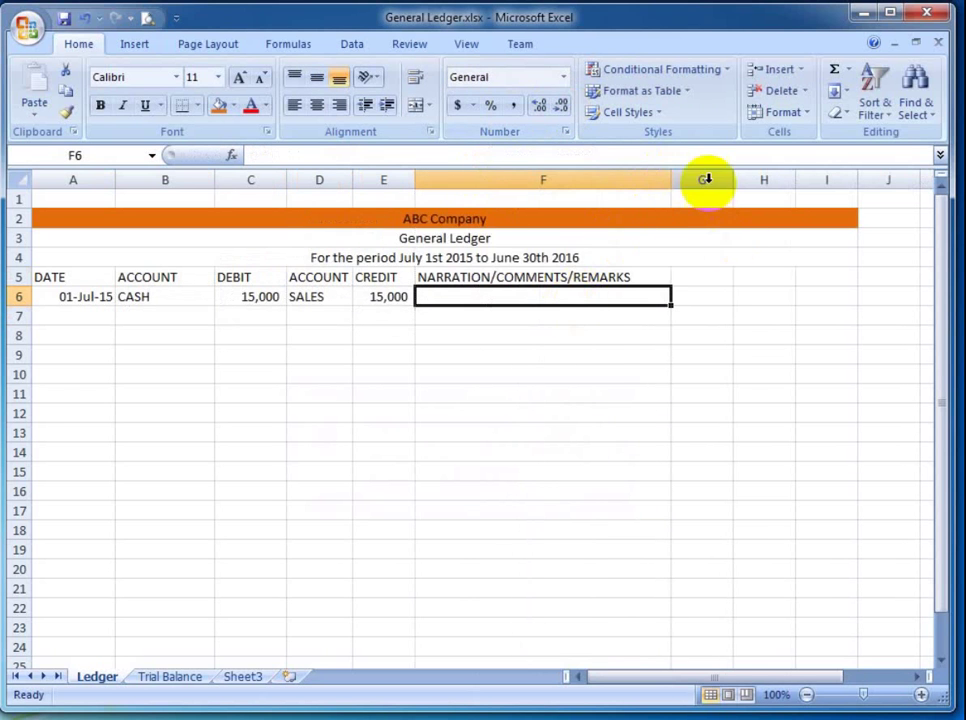
Enter the narration SALES ON CASH in cell F6 for the 01-Jul-15 entry.
key(Down)
key(Up)
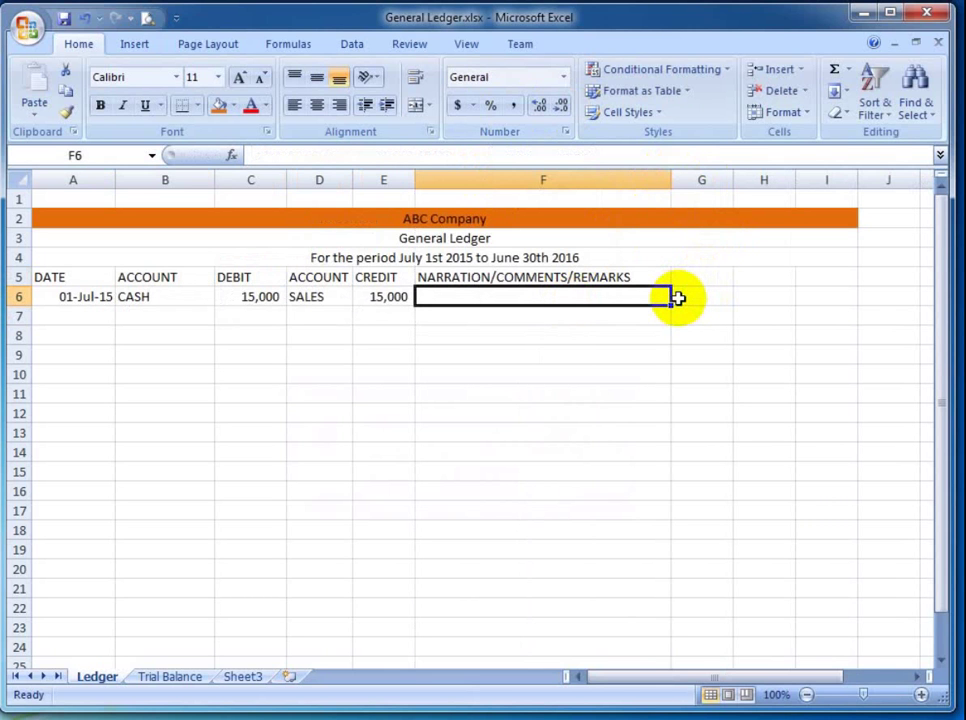
text(SAELZ)
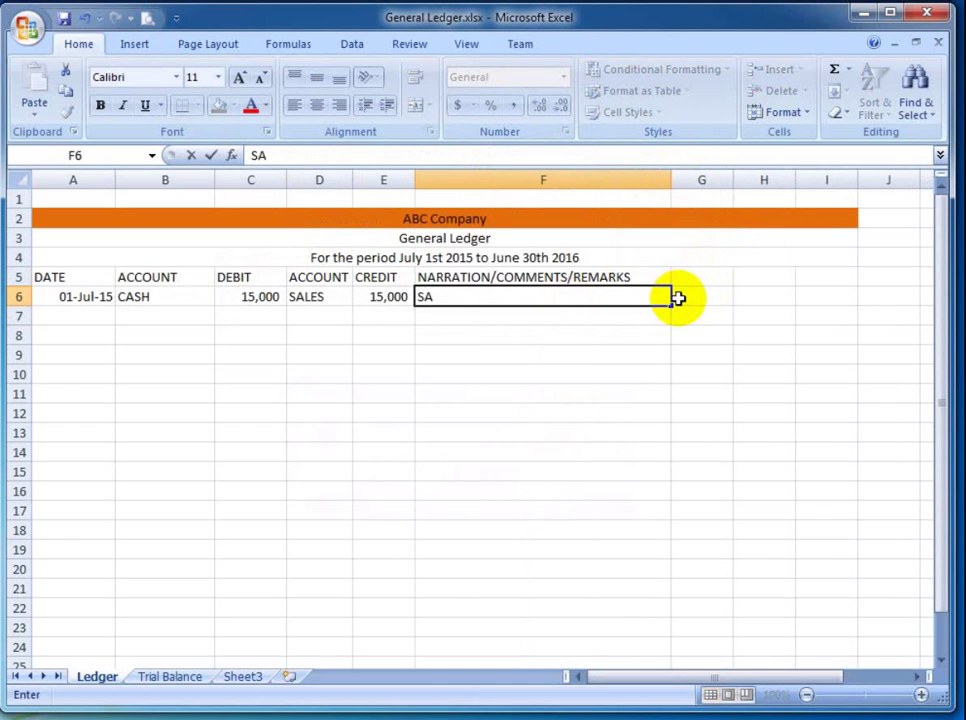
text(ALES ON CASH)
key(ctrl+Return)
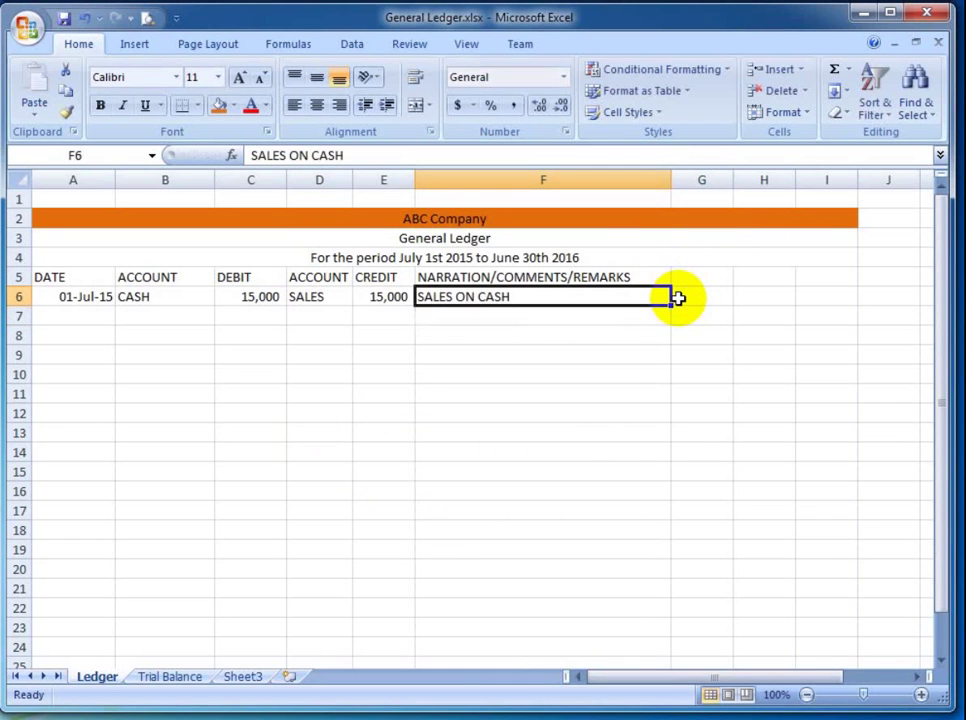
Add the column heading BALANCE in cell F5 of the Trial Balance sheet.
click(160, 677)
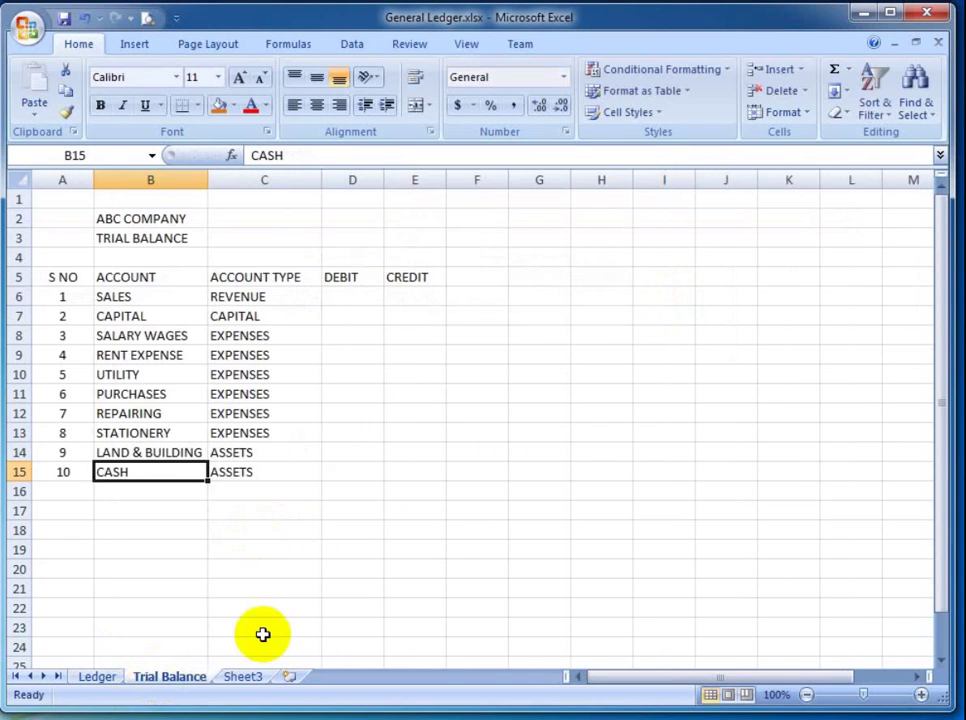
click(296, 333)
key(Up)
key(Up)
key(Up)
key(Right)
key(Down)
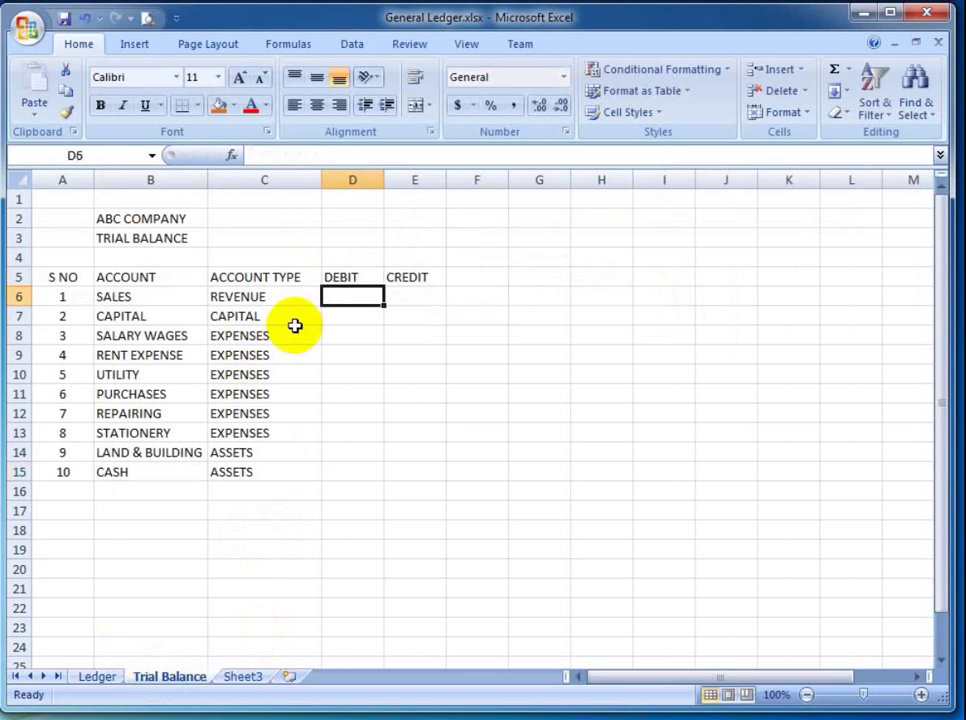
text(=)
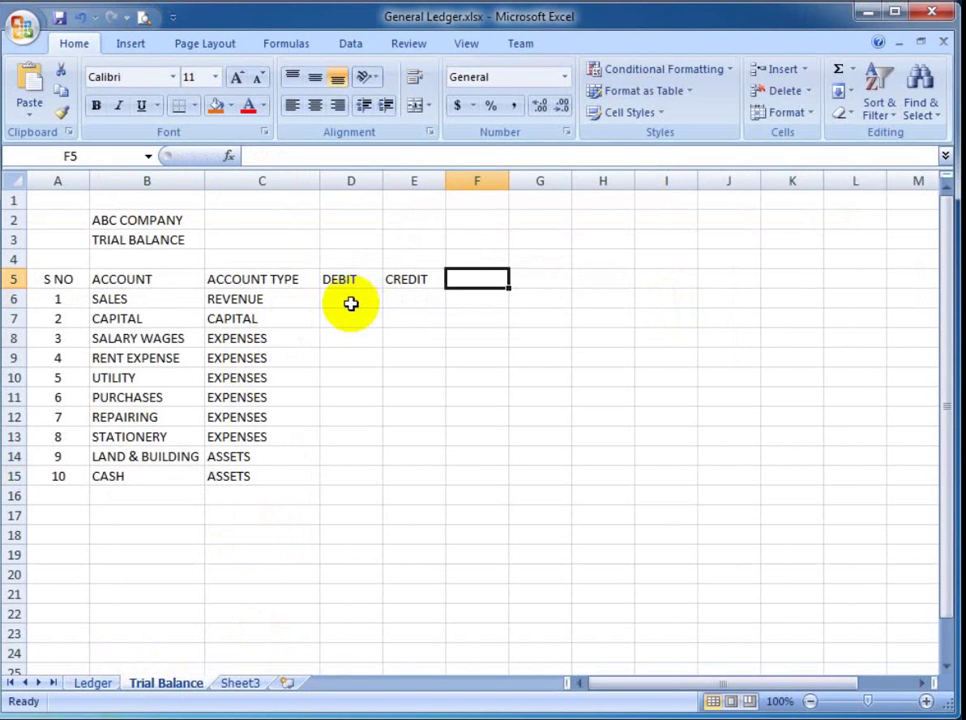
text(BALC)
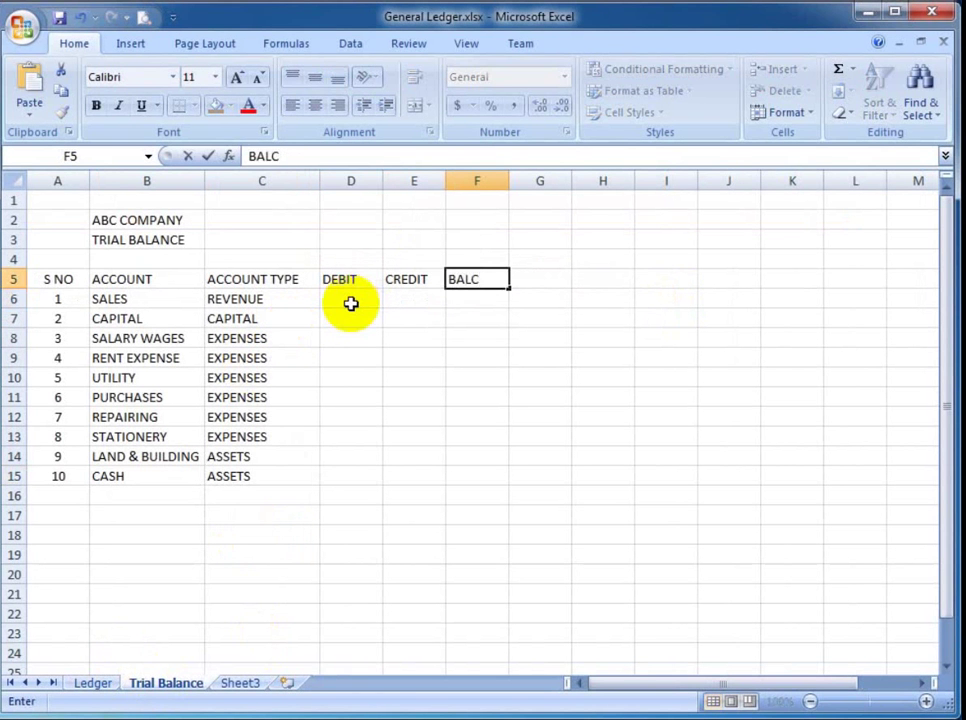
key(BackSpace)
key(BackSpace)
key(BackSpace)
key(BackSpace)
text(BALANCE)
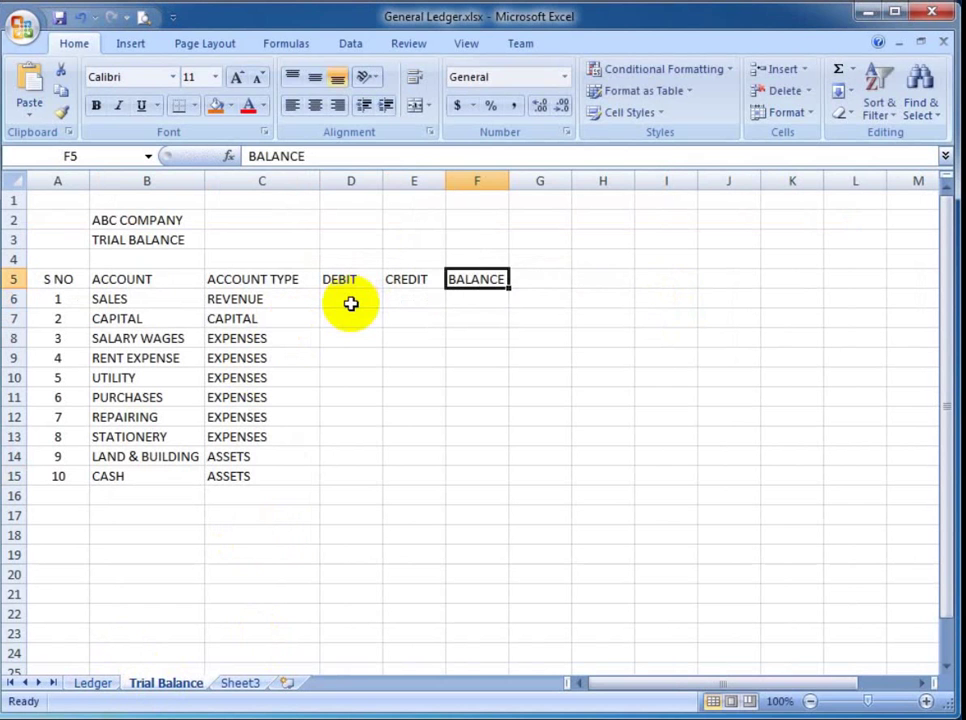
Add the column heading CR/DR in cell G5 of the Trial Balance sheet.
key(Tab)
text(CR/D)
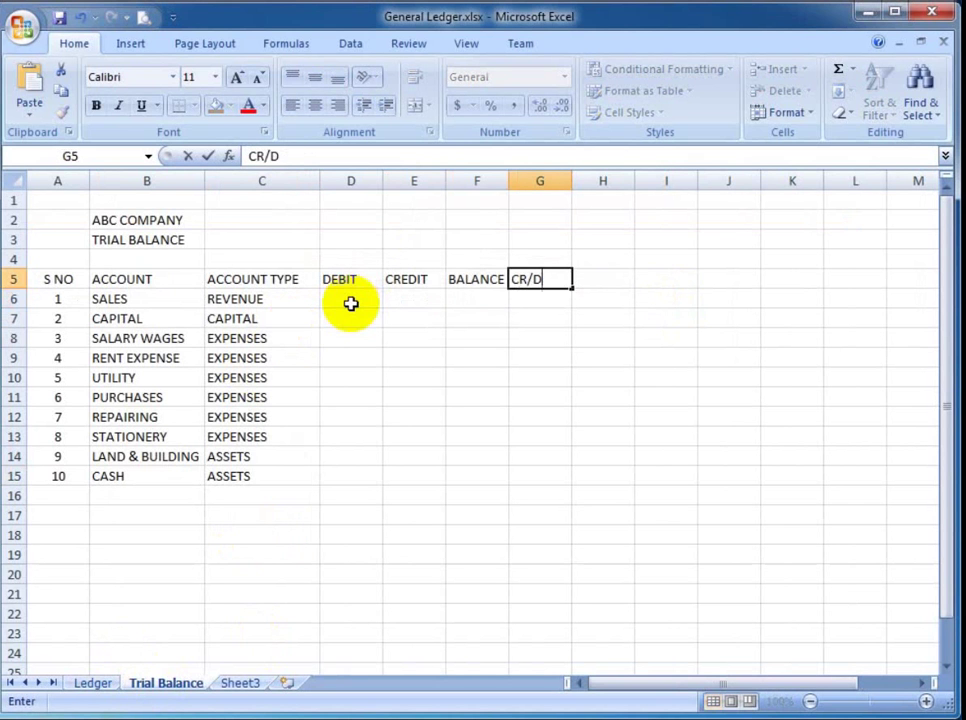
text(R)
key(Return)
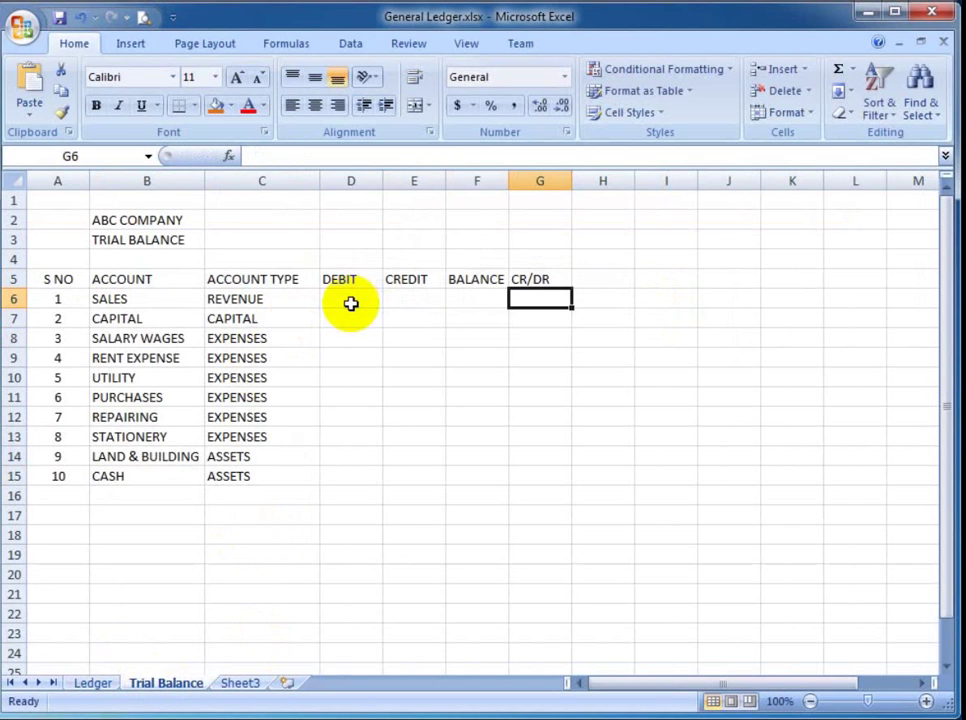
Begin a SUMIF formula in the DEBIT cell D6 of the SALES account.
key(Left)
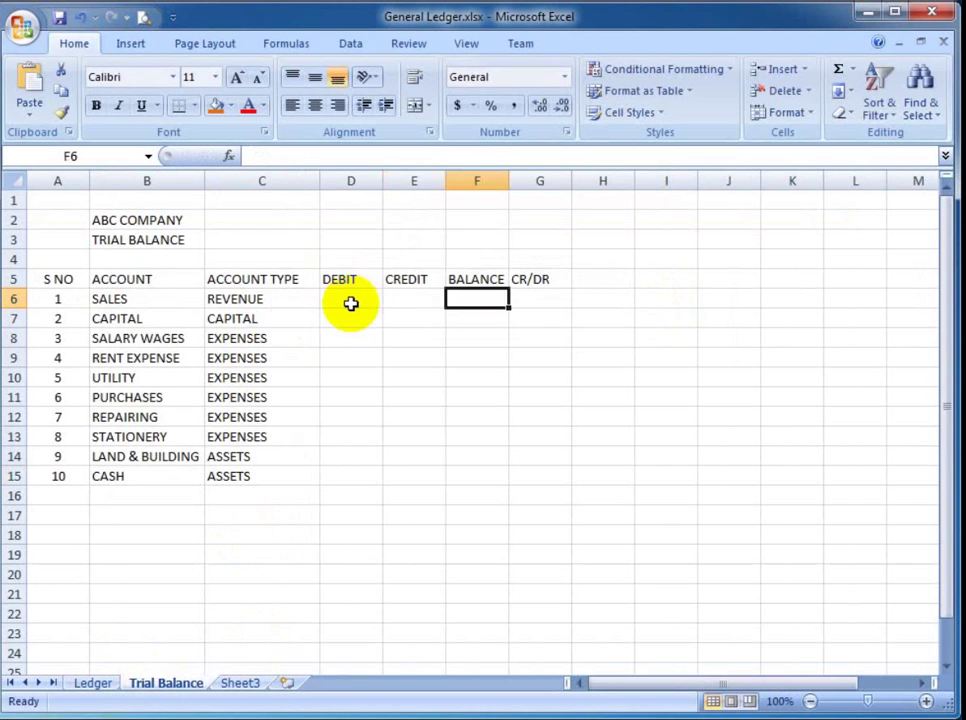
click(350, 303)
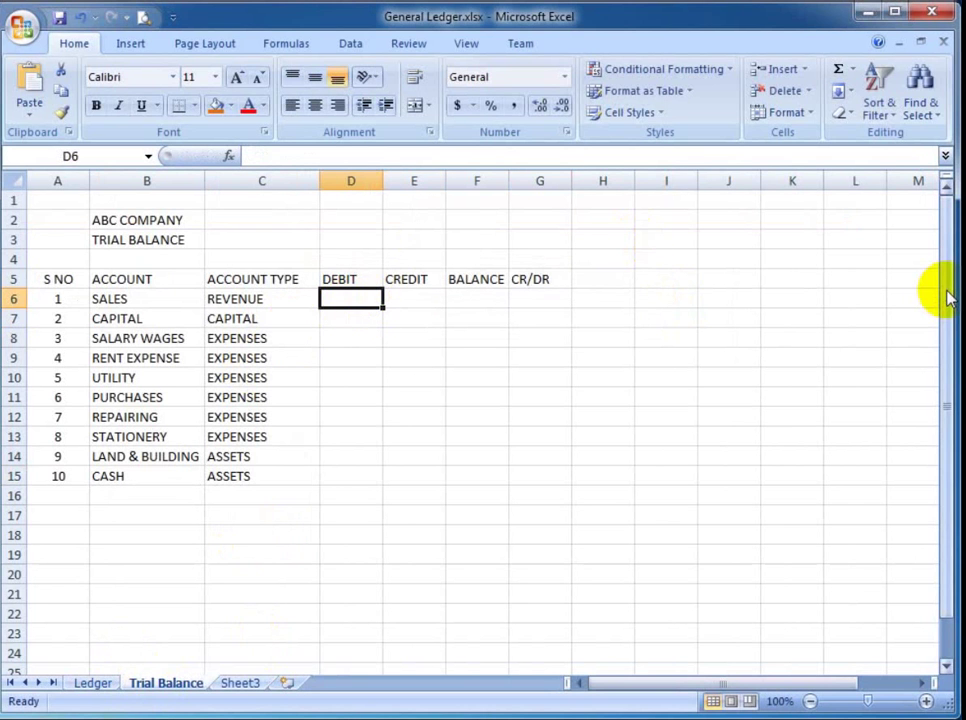
key(Left)
key(Left)
key(Right)
key(Right)
key(Right)
key(Left)
text(=)
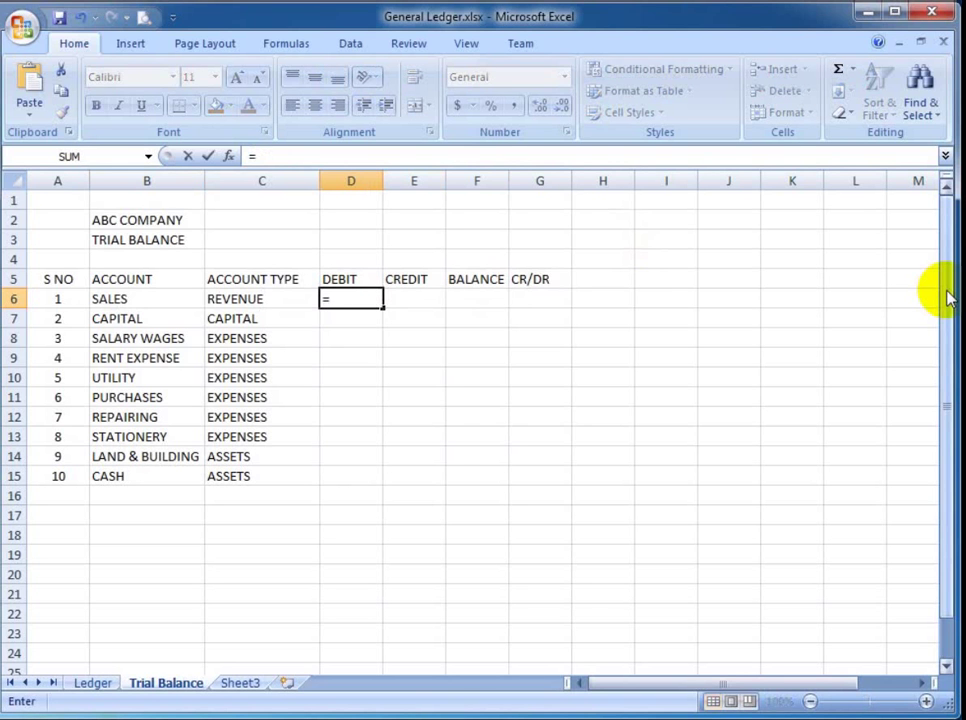
text(SUMIF()
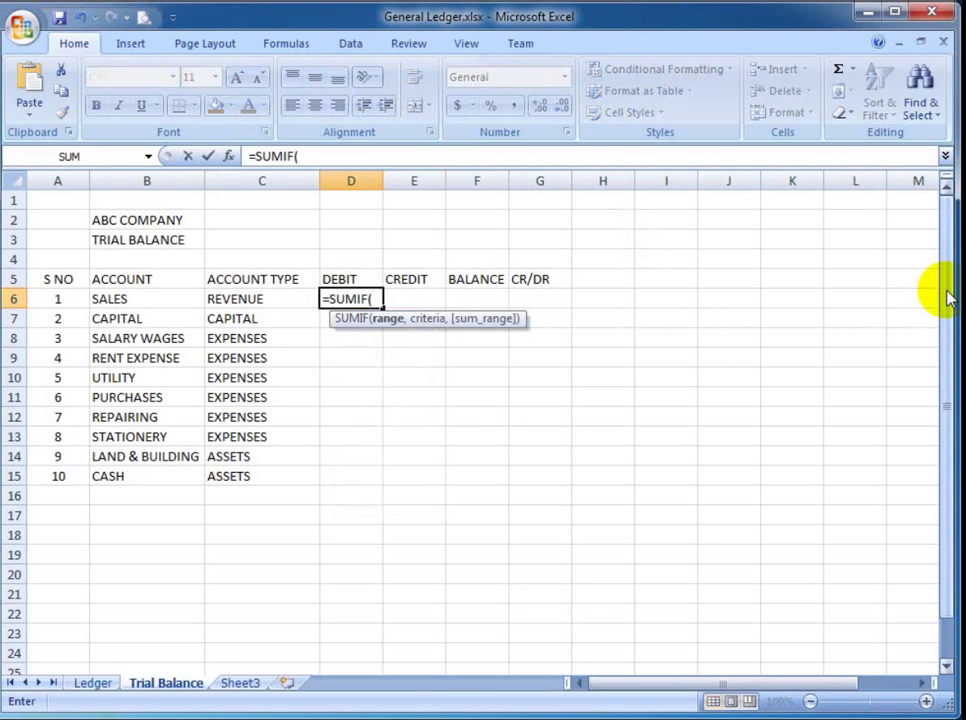
Set the SUMIF range to the Ledger sheet's debit account column as the absolute reference $B$6:$B$1048576.
key(ctrl+Page_Up)
click(205, 371)
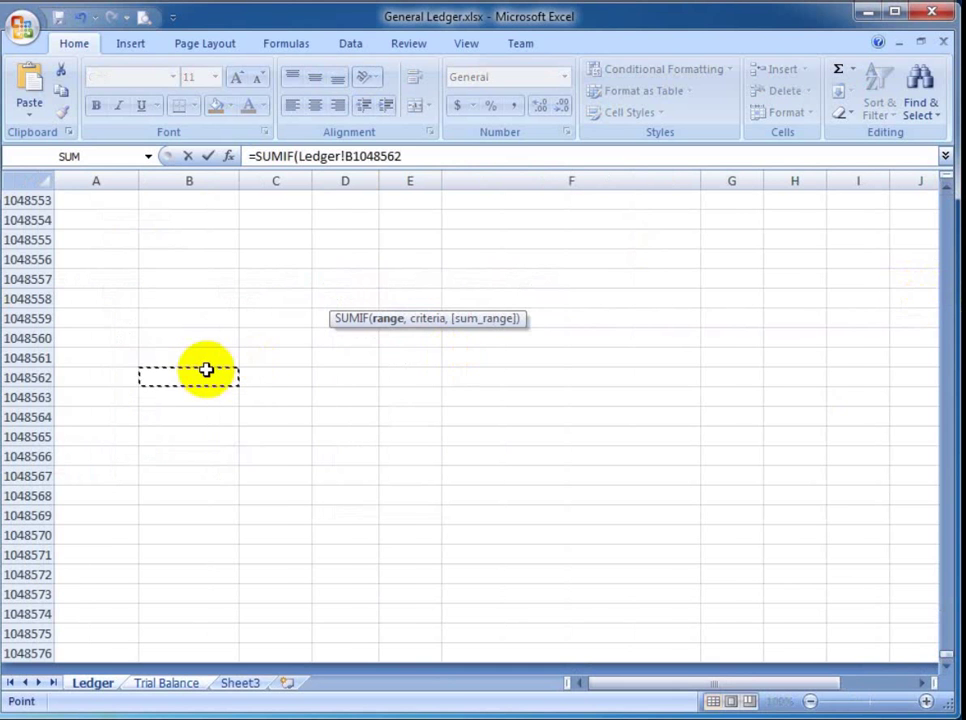
key(ctrl+Up)
key(ctrl+Up)
key(ctrl+Up)
key(Down)
key(Down)
key(Down)
key(Down)
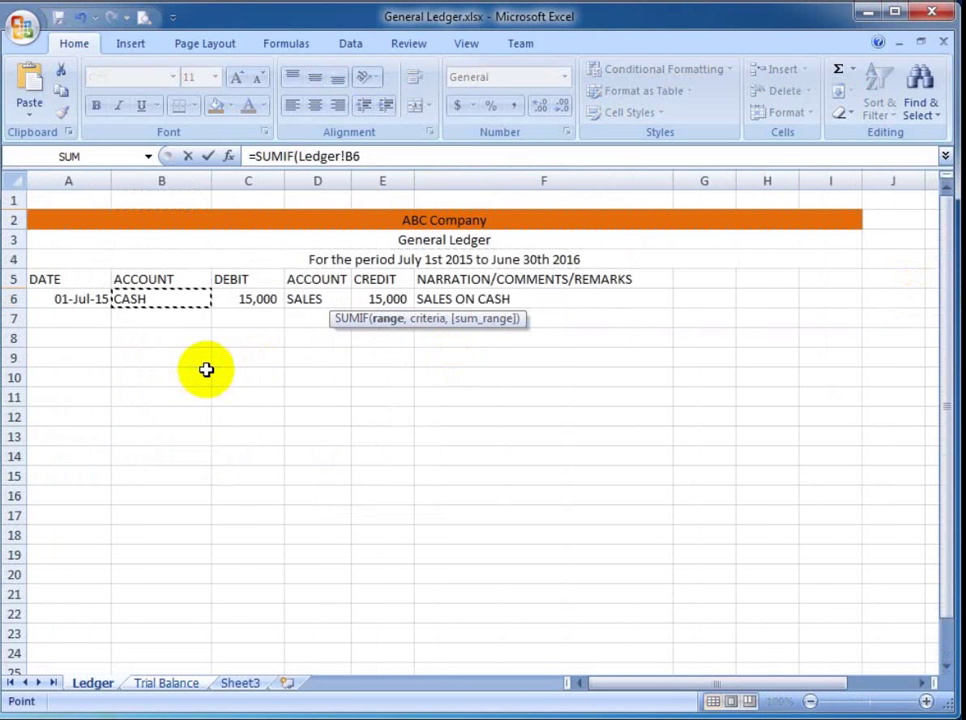
key(shift+Down)
key(shift+Down)
key(ctrl+shift+Down)
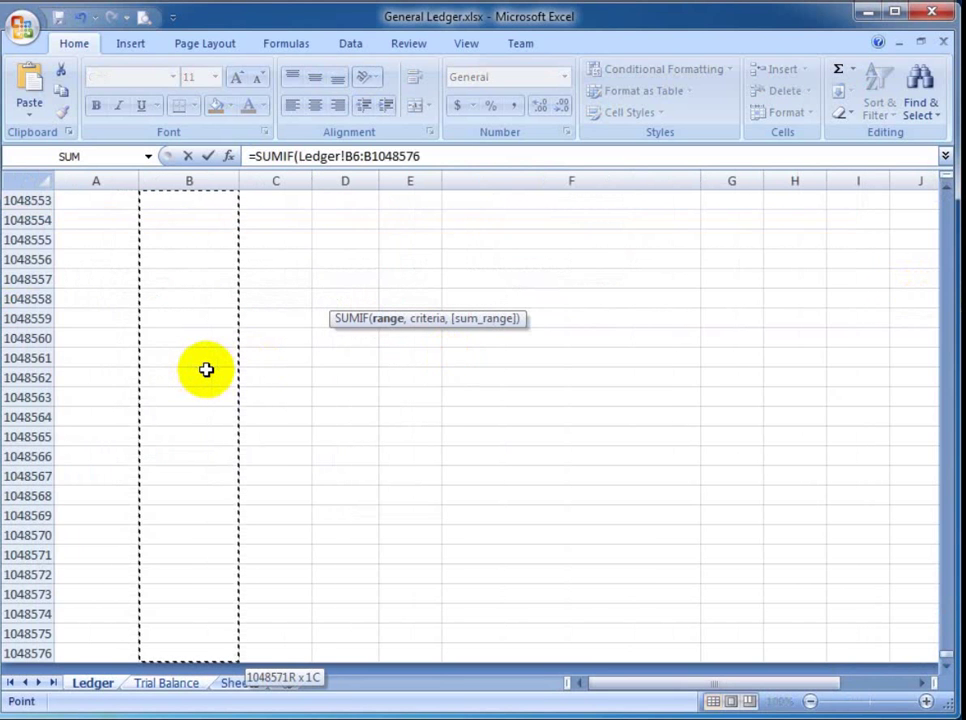
key(F4)
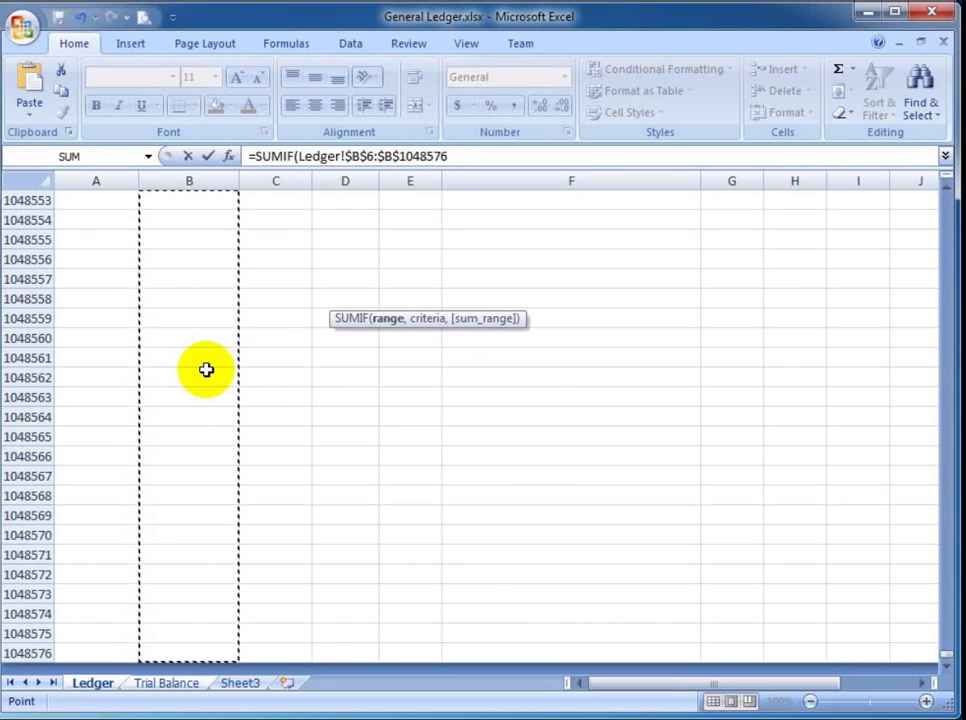
Set the SUMIF criteria to the SALES account name in cell B6 of the Trial Balance sheet.
text(,)
click(160, 688)
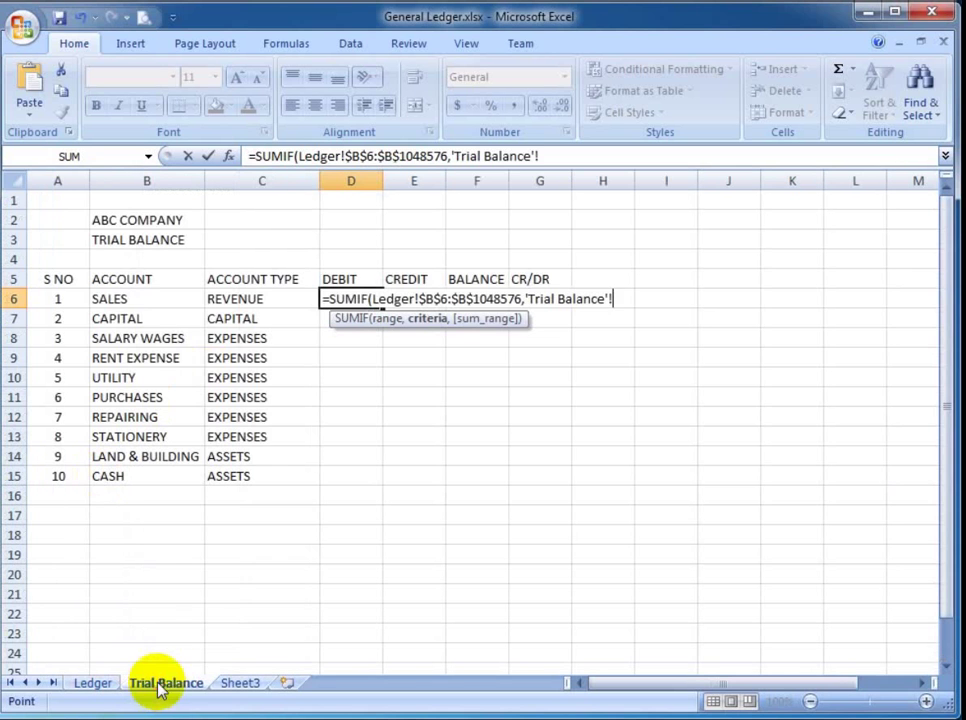
click(144, 302)
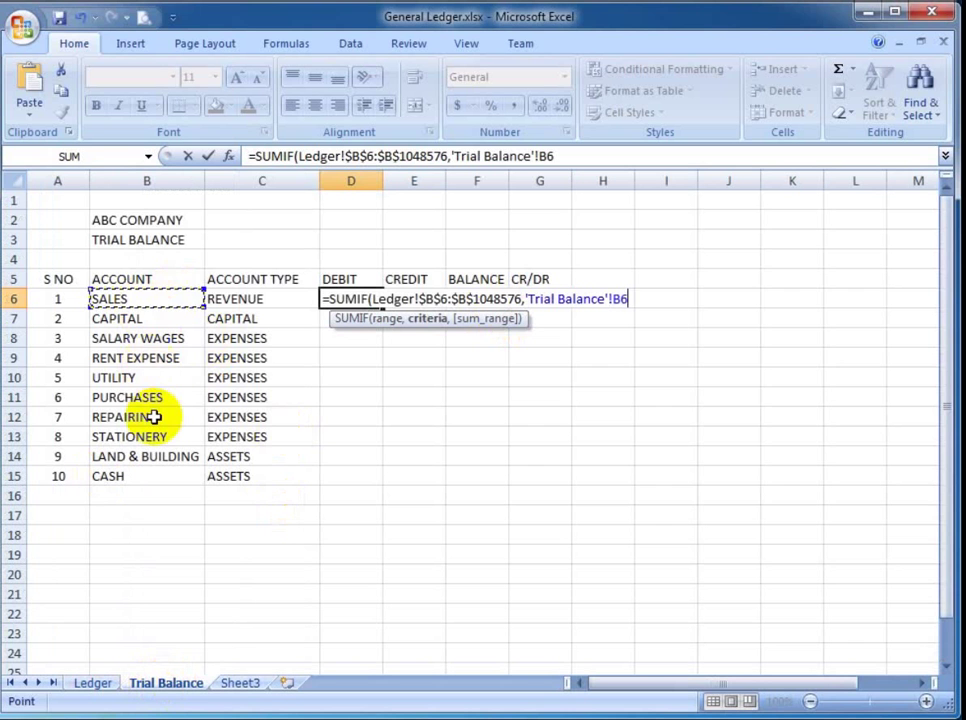
text(,)
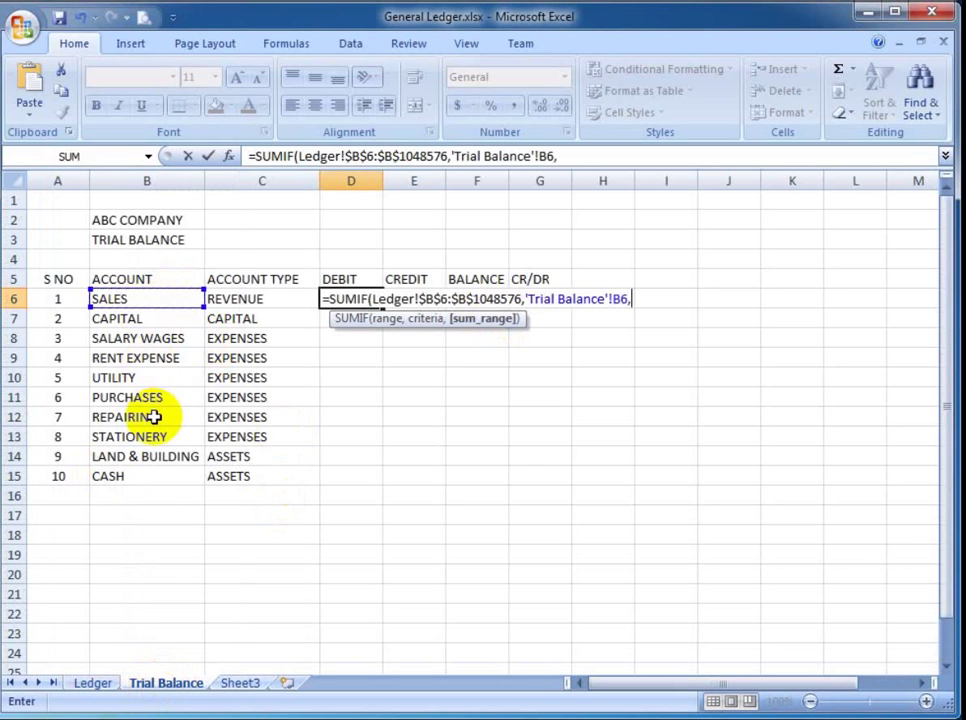
Set the sum range to the Ledger debit amounts as the absolute reference $C$6:$C$1048576 and complete the SUMIF formula.
click(93, 682)
click(266, 398)
key(ctrl+Home)
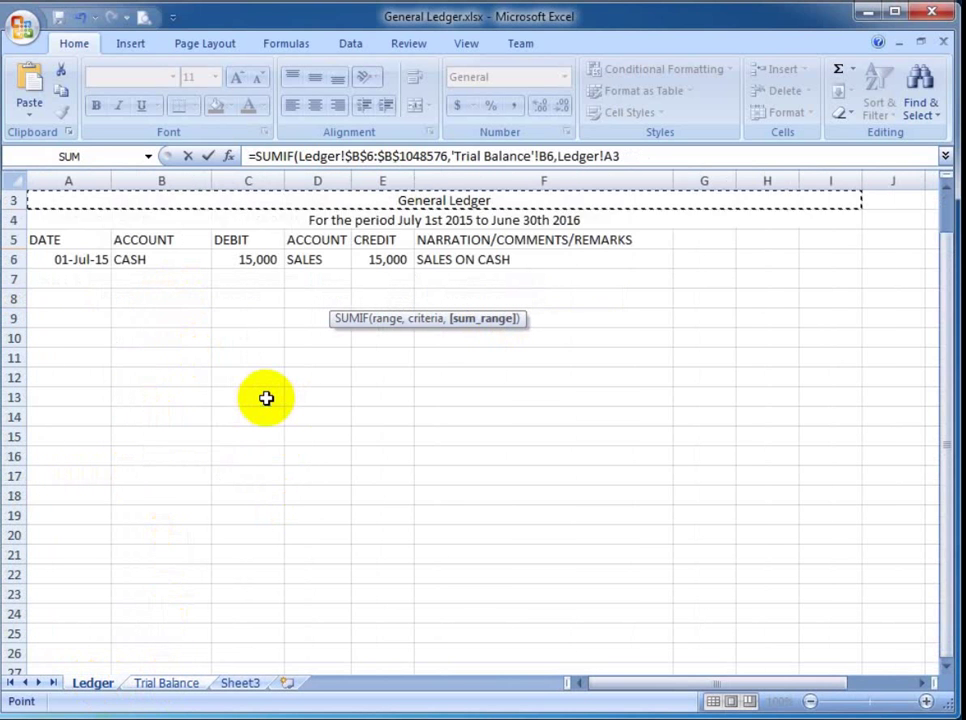
key(Right)
key(Right)
key(Down)
key(Down)
key(Down)
key(shift+Down)
key(shift+Down)
key(shift+Page_Down)
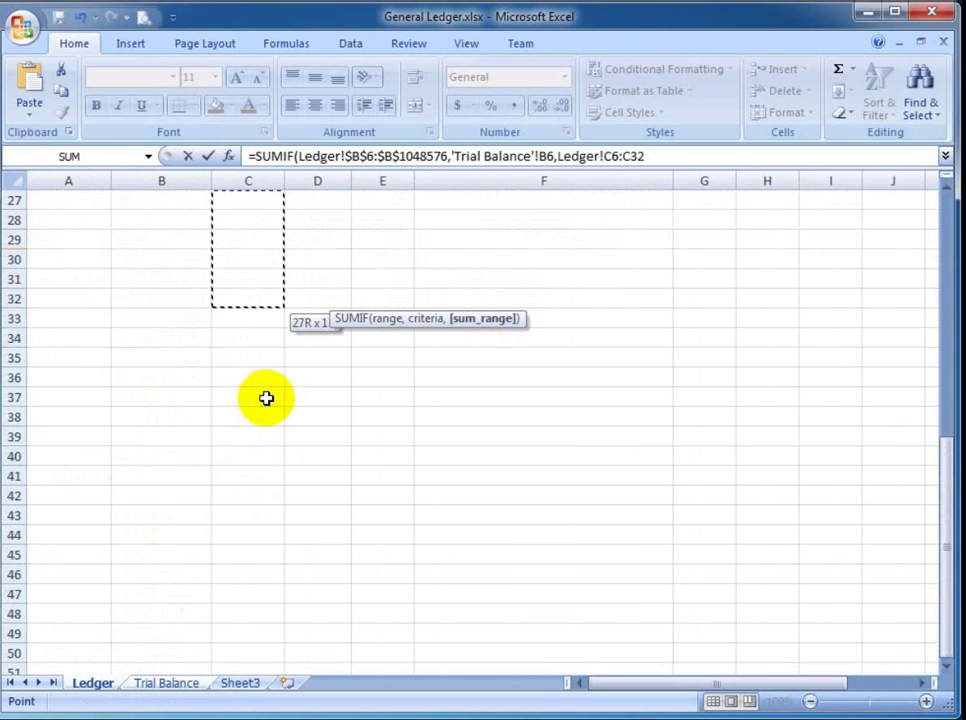
key(ctrl+shift+Down)
key(F4)
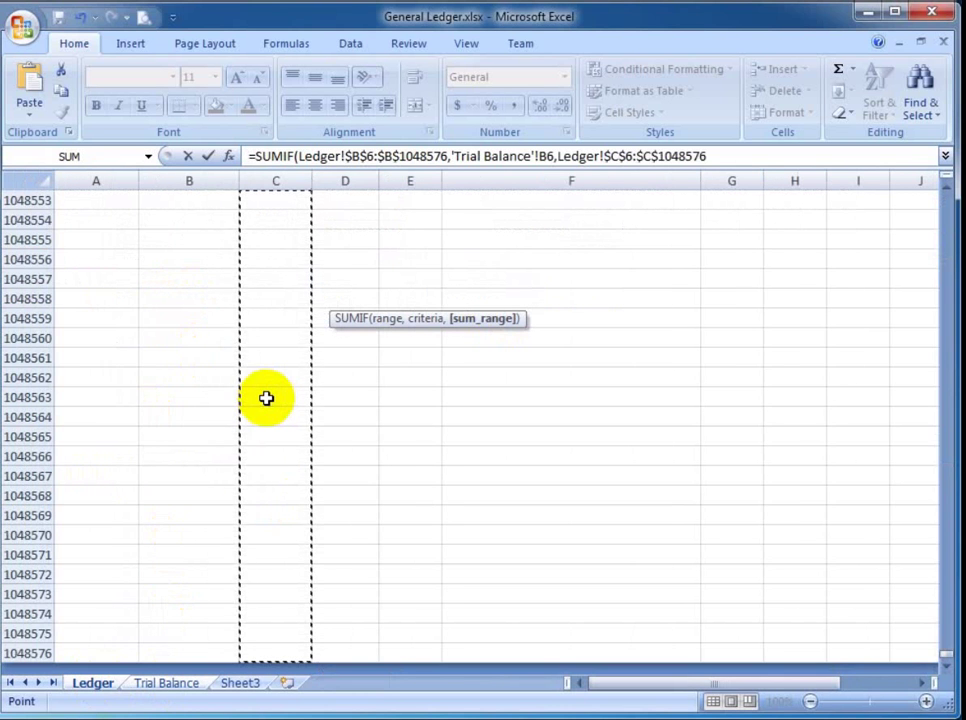
key(Return)
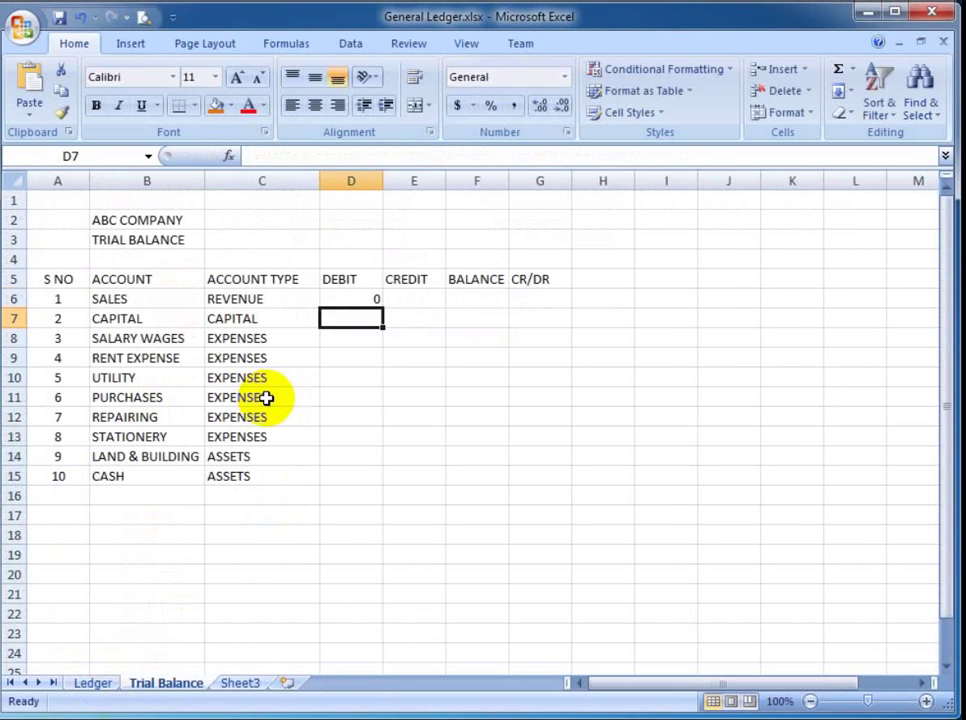
Examine the full text of the SUMIF formula in cell D6 without changing it.
key(Up)
key(F2)
key(shift+Left)
key(shift+Left)
key(shift+Left)
key(shift+Left)
key(shift+Left)
key(shift+Left)
key(shift+Left)
key(shift+Left)
key(shift+Left)
key(shift+Left)
key(shift+Left)
key(shift+Left)
key(shift+Left)
key(shift+Left)
key(shift+Left)
key(shift+Left)
key(shift+Left)
key(shift+Left)
key(shift+Left)
key(shift+Left)
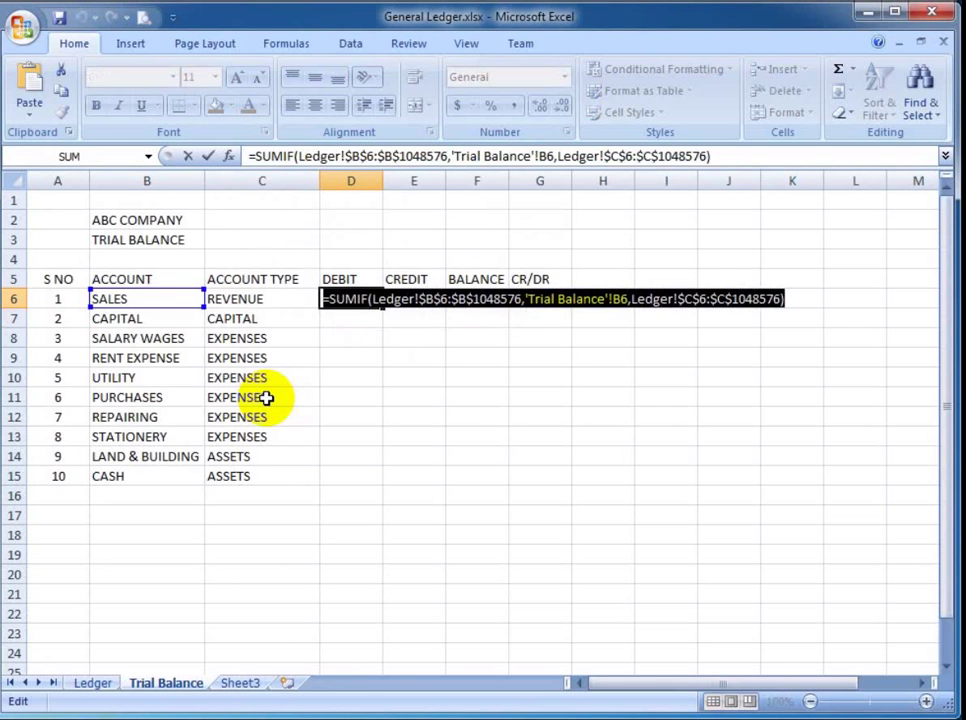
key(Return)
Start a SUMIF formula in credit cell E6 with the Ledger sheet's credit account column as the absolute range $D$6:$D$1048576.
key(Up)
key(Right)
text(=SUM)
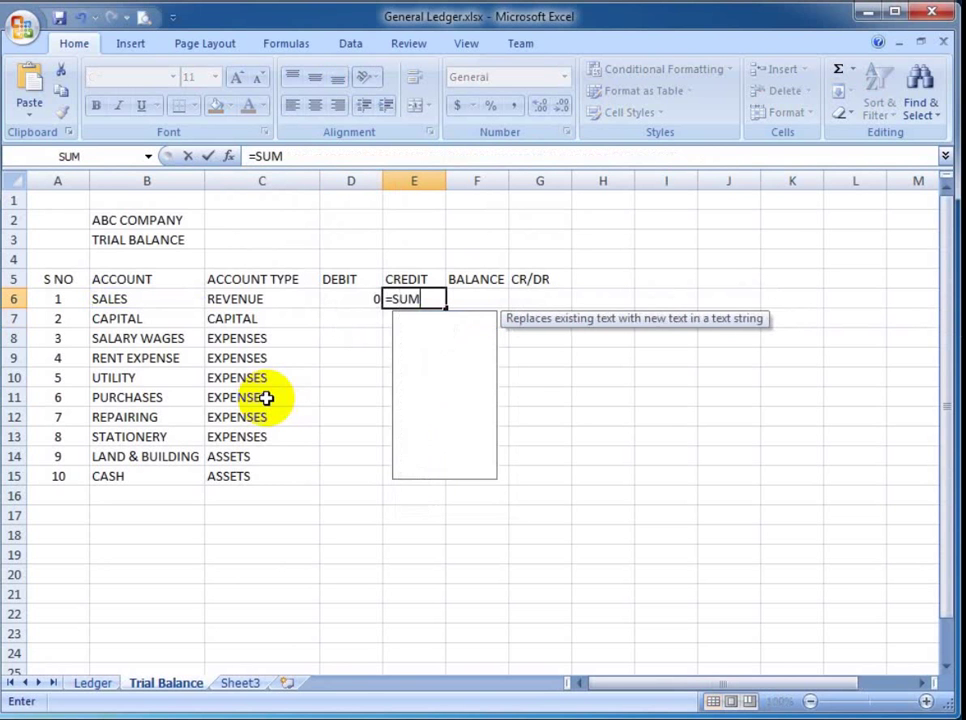
text(IF()
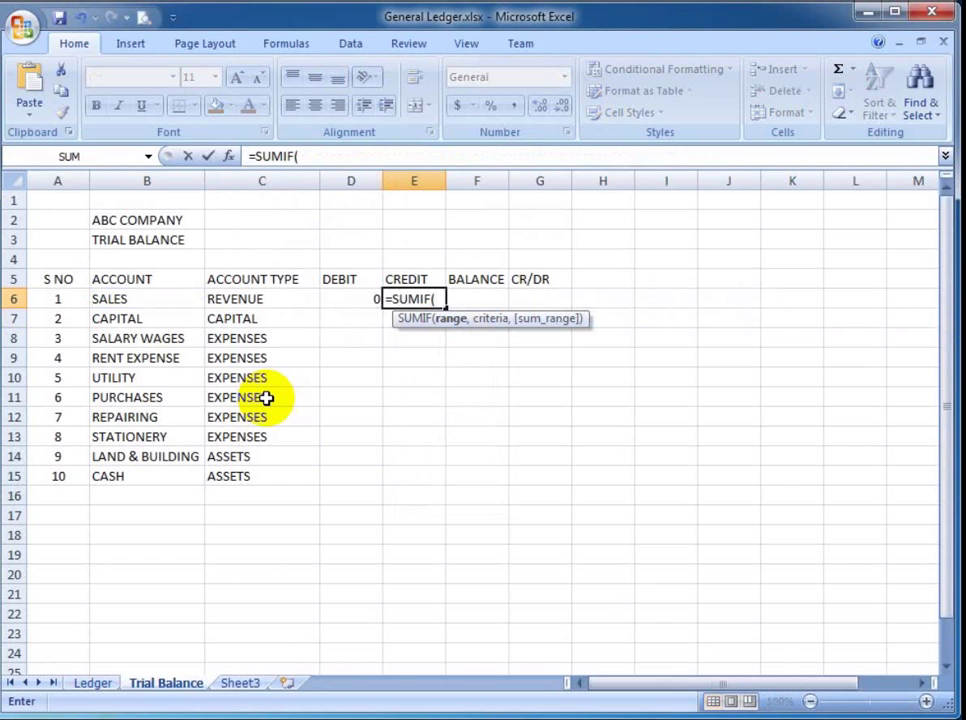
key(ctrl+Page_Up)
key(Up)
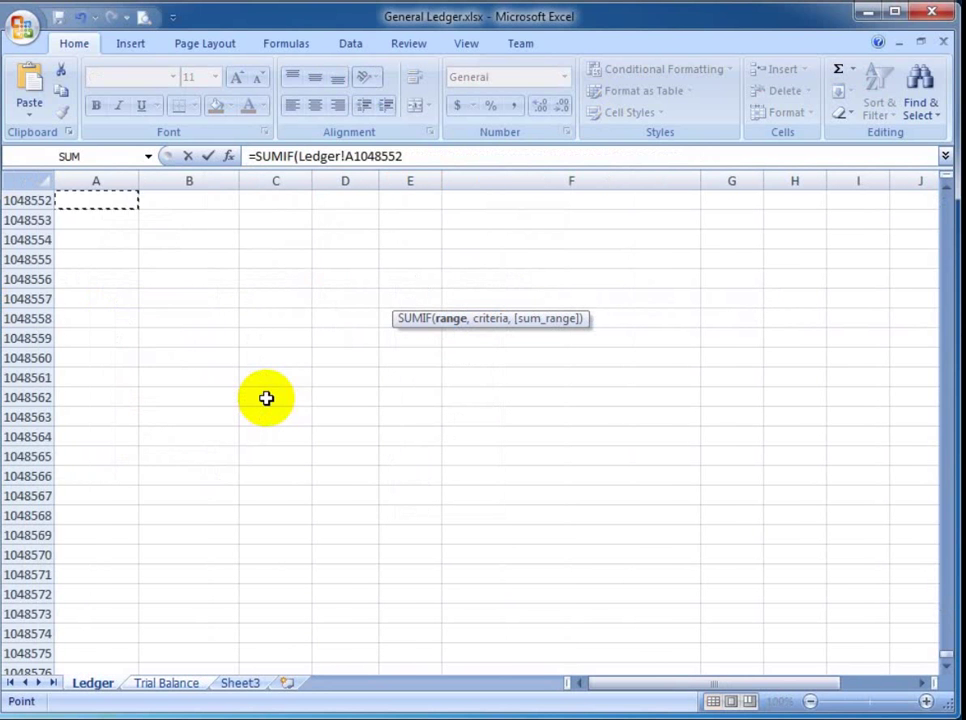
key(Down)
key(Right)
key(Right)
key(Right)
key(Right)
key(ctrl+Up)
key(Up)
key(Left)
key(Down)
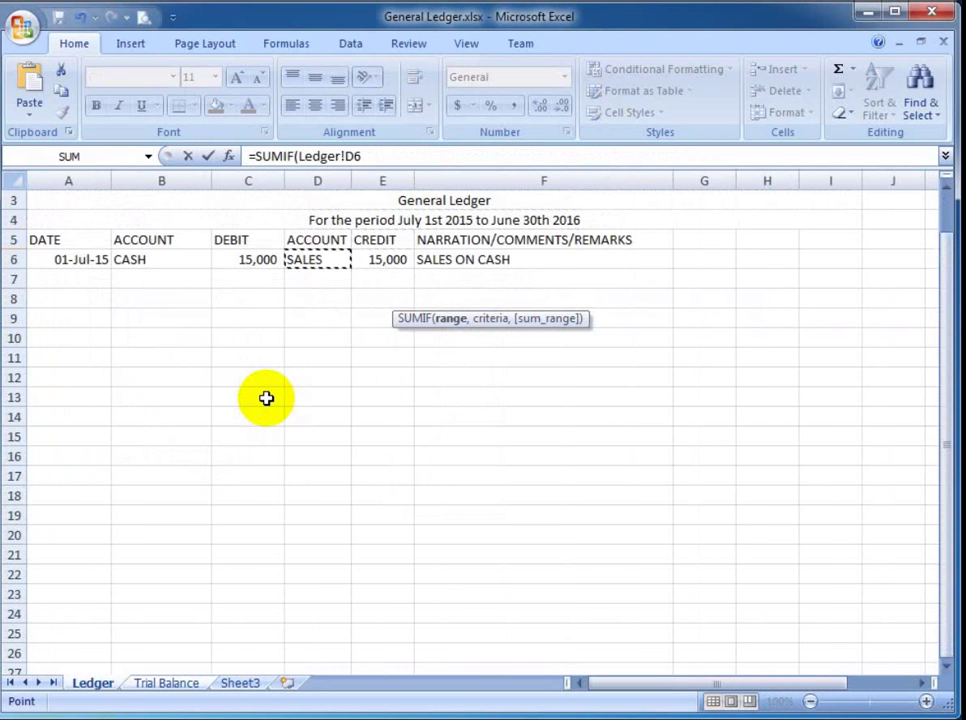
key(shift+Down)
key(shift+Down)
key(shift+Down)
key(ctrl+shift+Down)
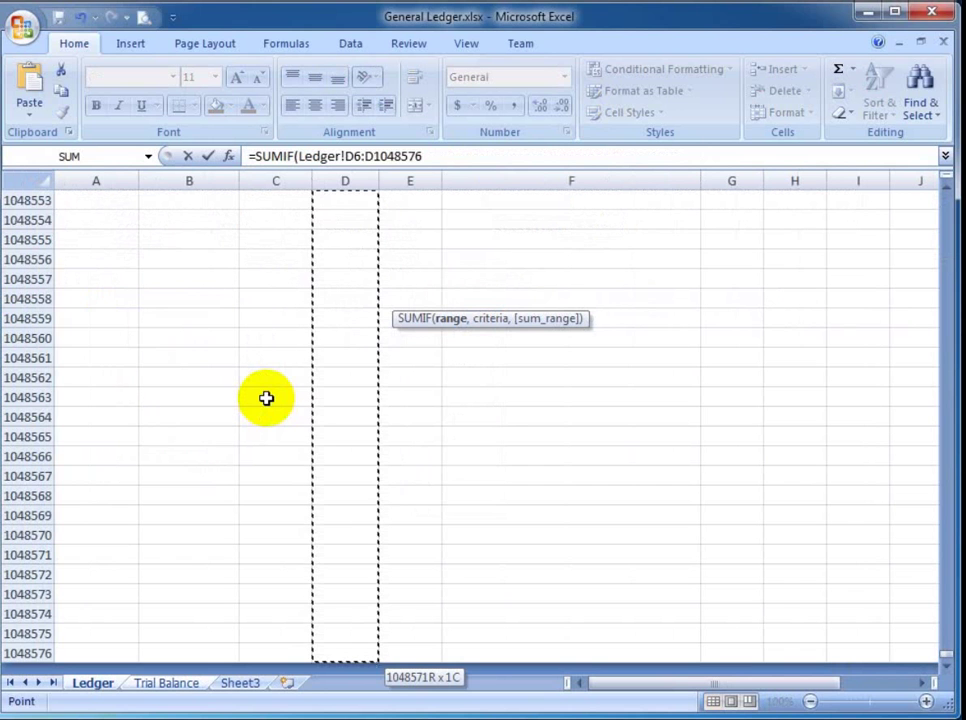
key(F4)
text(,)
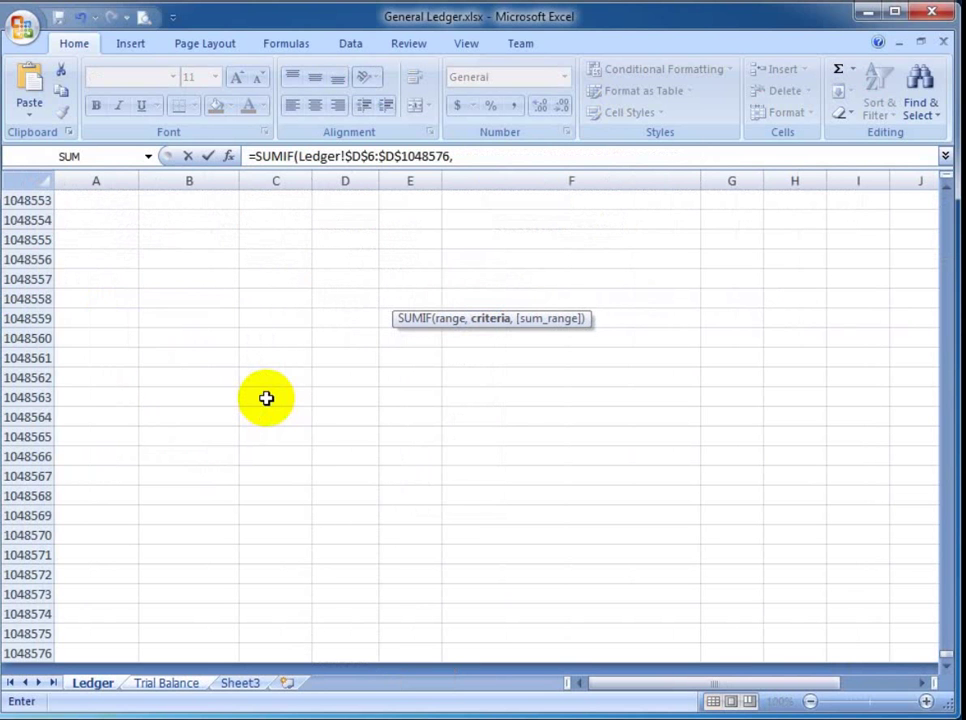
Set the criteria of the credit SUMIF to the SALES account name in cell B6 of the Trial Balance sheet.
key(ctrl+Page_Down)
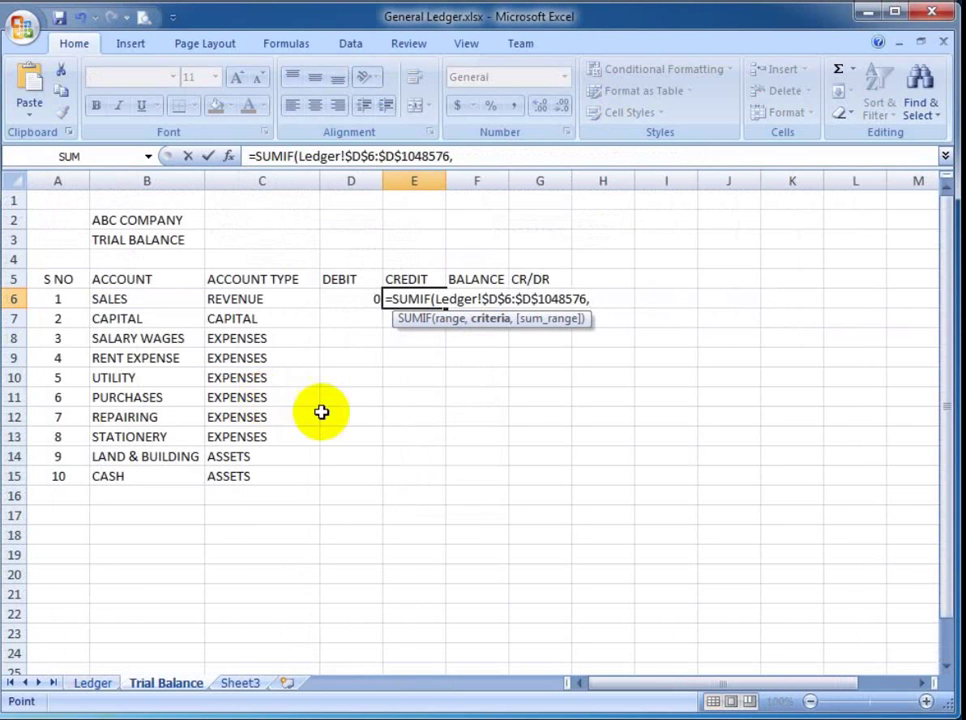
click(131, 298)
text(,)
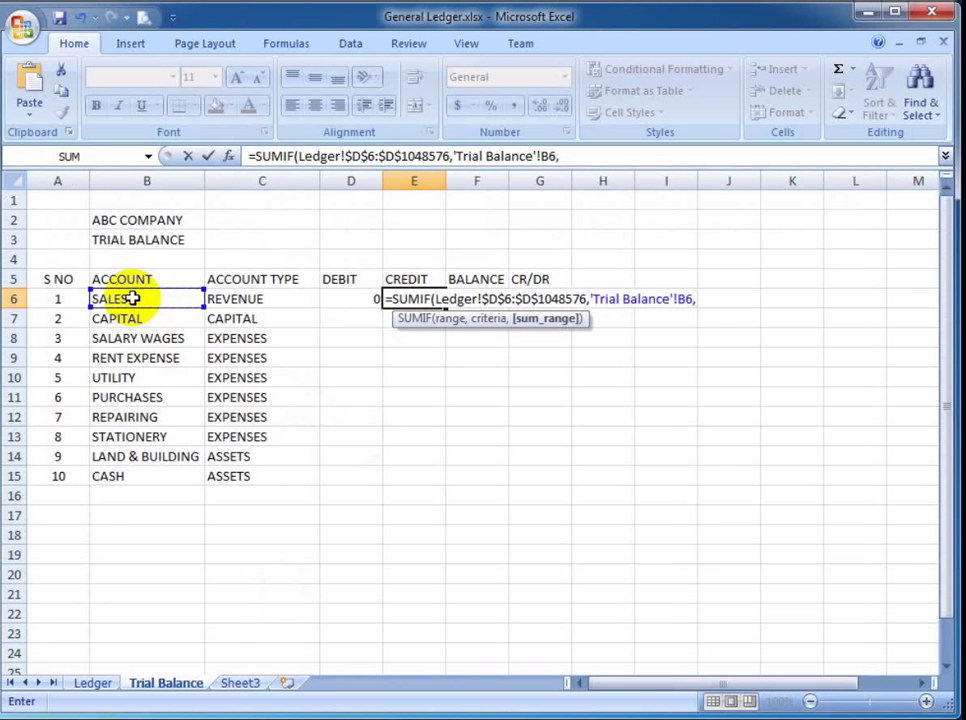
Set the sum range to the Ledger credit amounts as the absolute reference $E$6:$E$1048576 and complete the credit formula.
key(ctrl+Page_Up)
click(351, 395)
key(ctrl+Up)
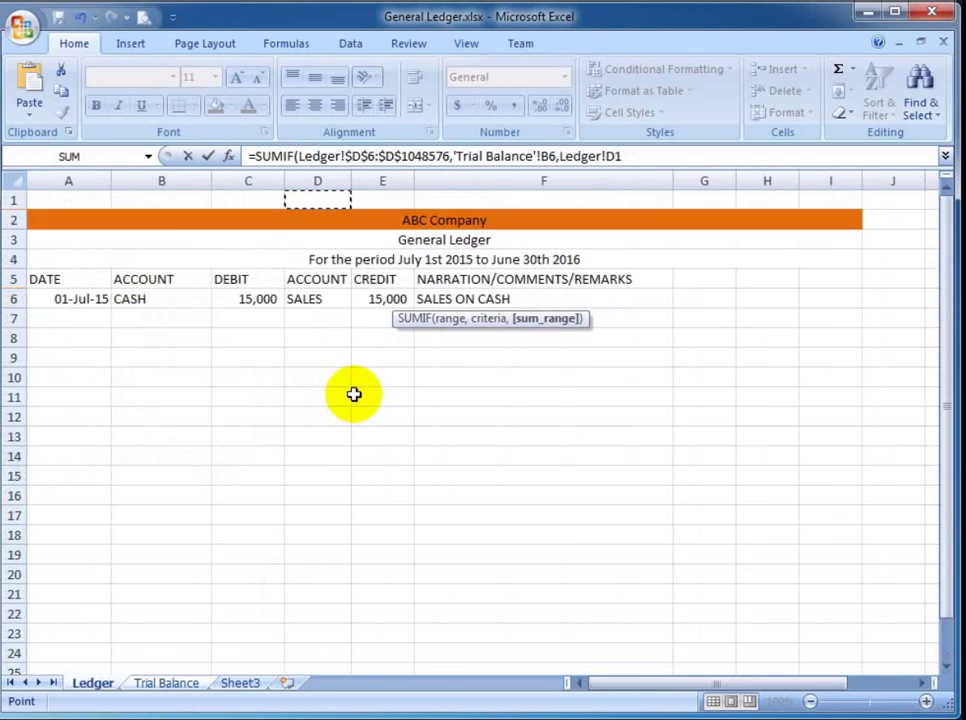
key(Down)
key(Down)
key(Down)
key(Down)
key(Right)
key(Right)
key(Right)
key(Right)
key(Down)
key(ctrl+shift+Down)
key(F4)
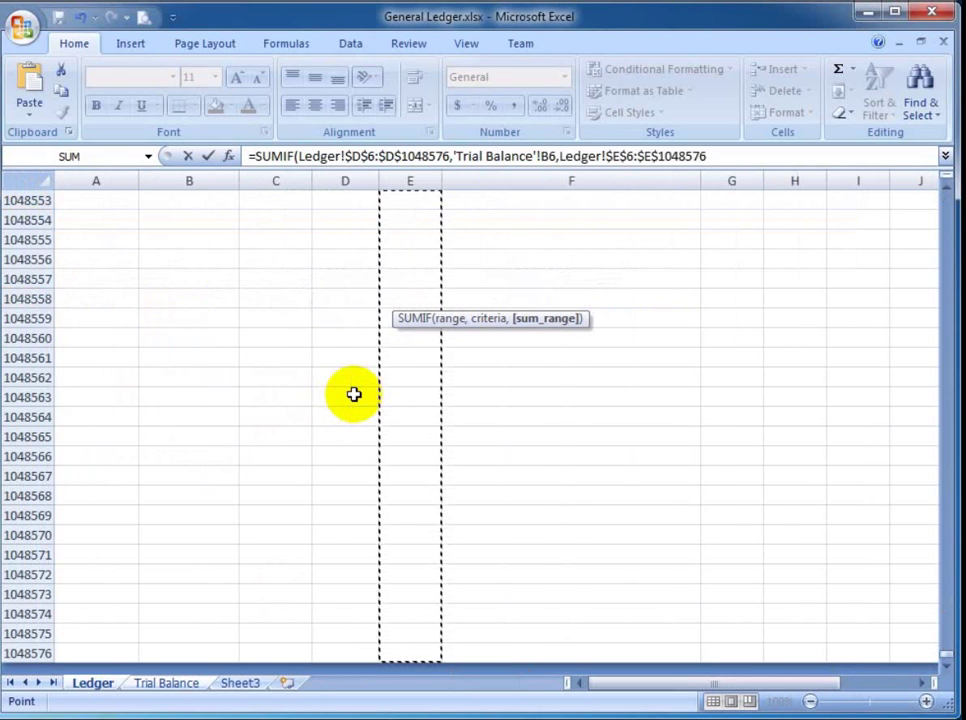
key(Return)
Compare the SALES debit and credit totals on the Trial Balance sheet with the SALES entry on the Ledger sheet.
key(Up)
key(Up)
key(Down)
key(Down)
key(Left)
key(Up)
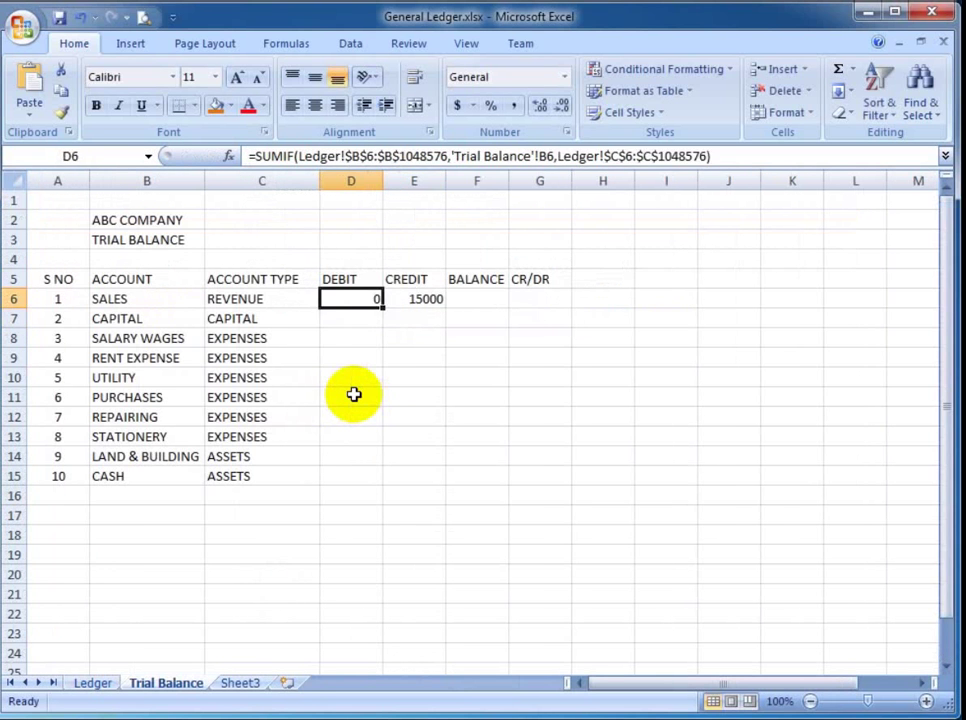
key(Left)
key(Left)
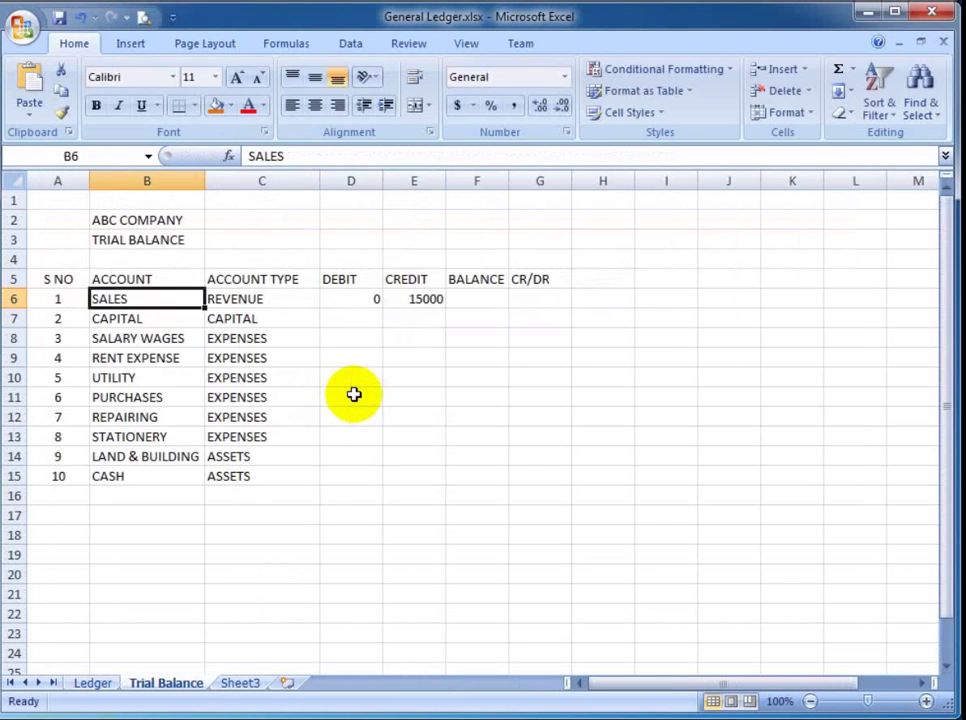
key(Right)
key(Right)
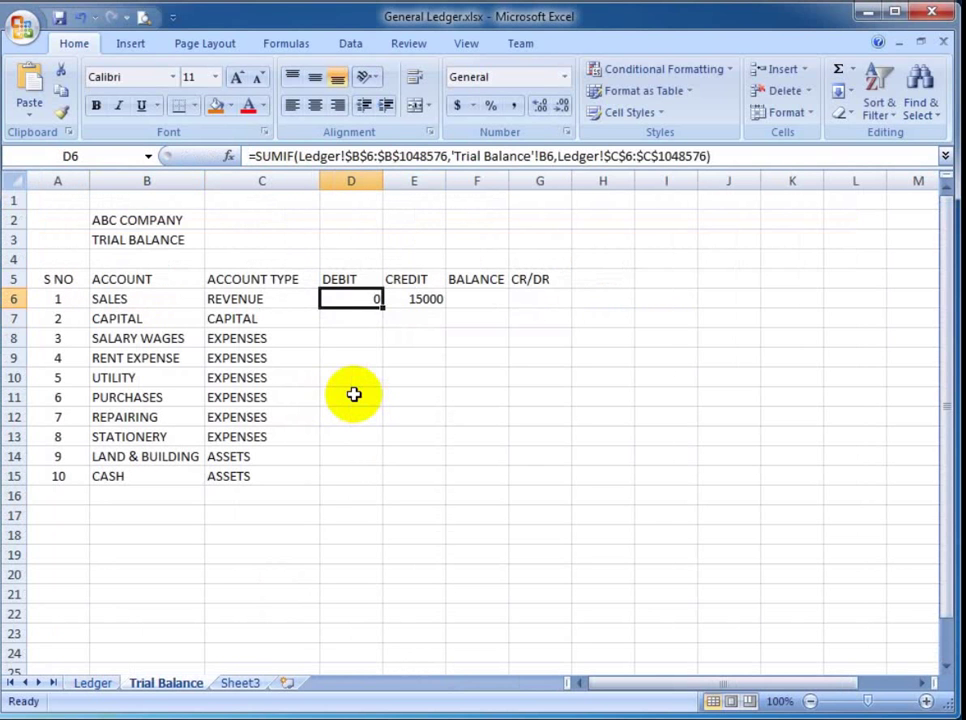
key(Right)
key(Left)
key(ctrl+Page_Up)
click(408, 413)
key(ctrl+Up)
key(ctrl+Up)
key(Down)
key(Down)
key(Down)
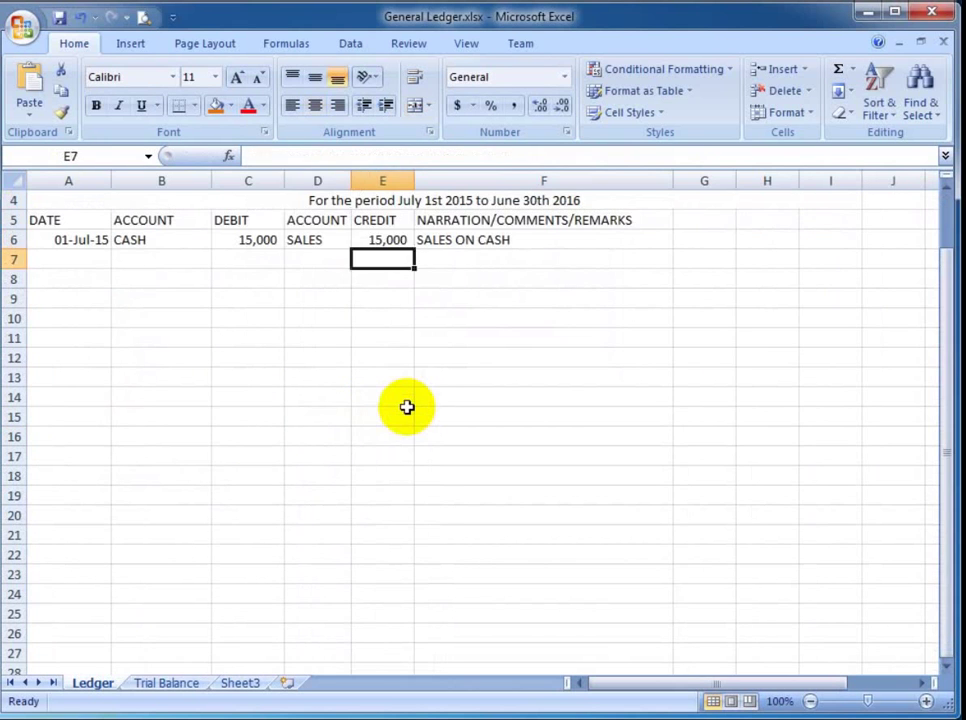
key(Up)
key(Left)
key(Right)
key(ctrl+Page_Down)
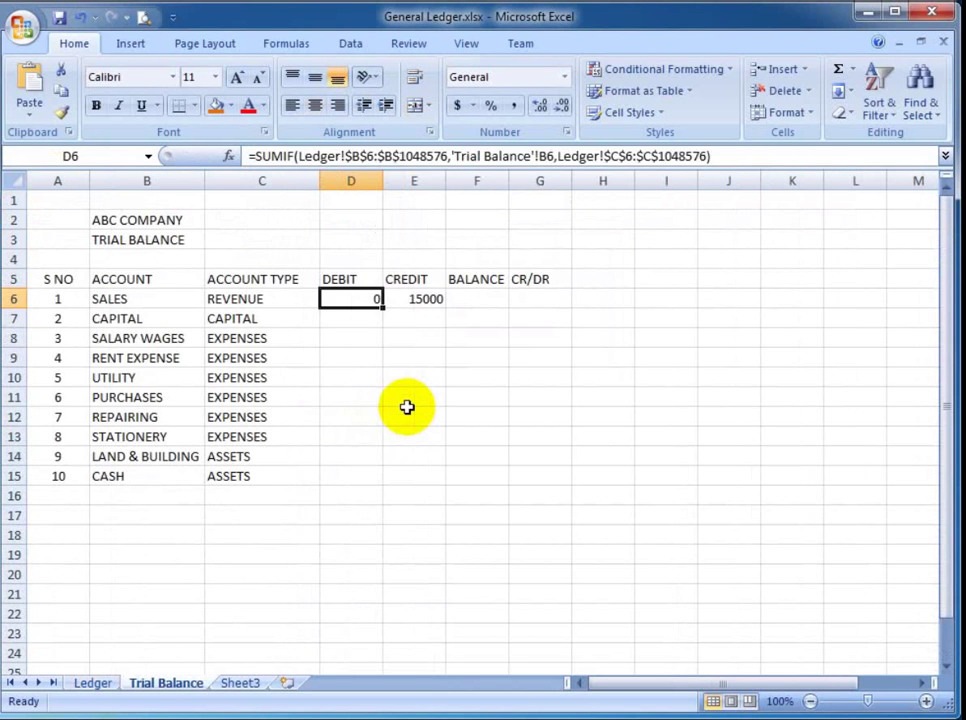
Copy the SUMIF formulas in D6:E6 down to row 15 so they cover every account.
key(shift+Right)
key(shift+Down)
key(shift+Down)
key(shift+Down)
key(shift+Down)
key(shift+Down)
key(shift+Up)
key(shift+Up)
key(shift+Up)
key(shift+Up)
key(shift+Up)
key(shift+Left)
key(shift+Right)
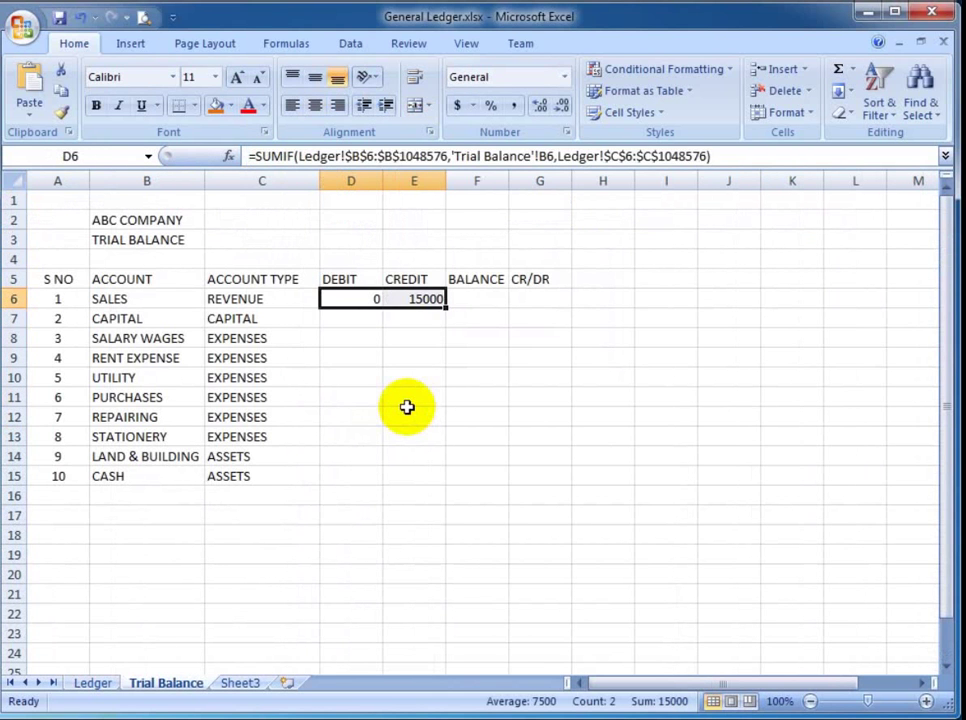
key(ctrl+c)
key(shift+Down)
key(shift+Down)
key(shift+Down)
key(shift+Down)
key(shift+Down)
key(shift+Down)
key(shift+Down)
key(shift+Down)
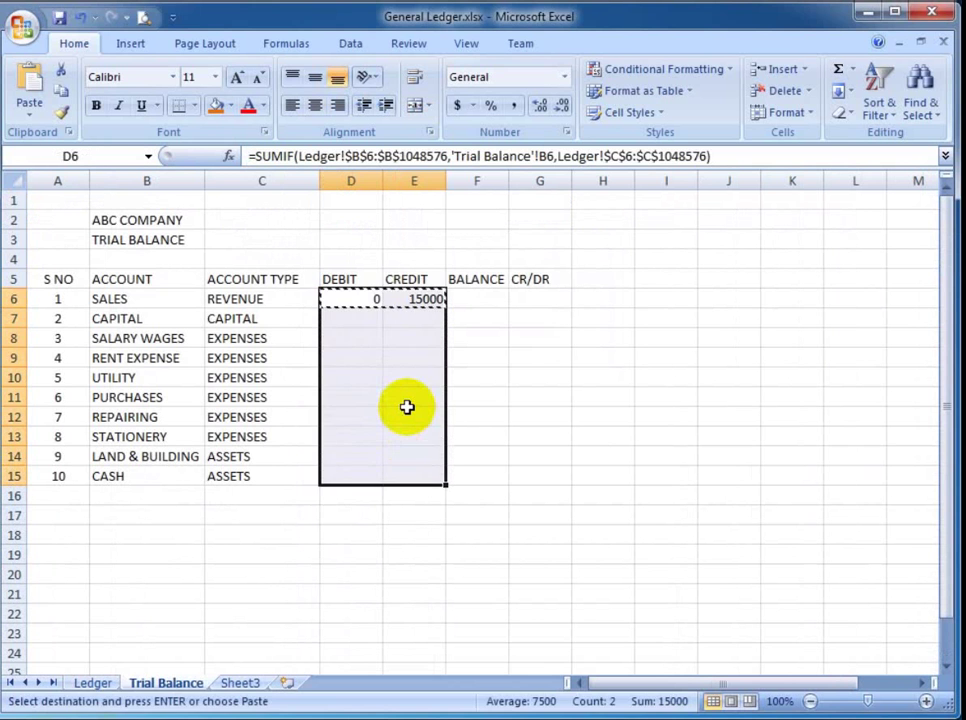
key(Return)
Check the copied debit and credit totals down to the CASH row against the CASH entry on the Ledger sheet.
key(Down)
key(Down)
key(Down)
key(Down)
key(Right)
key(Left)
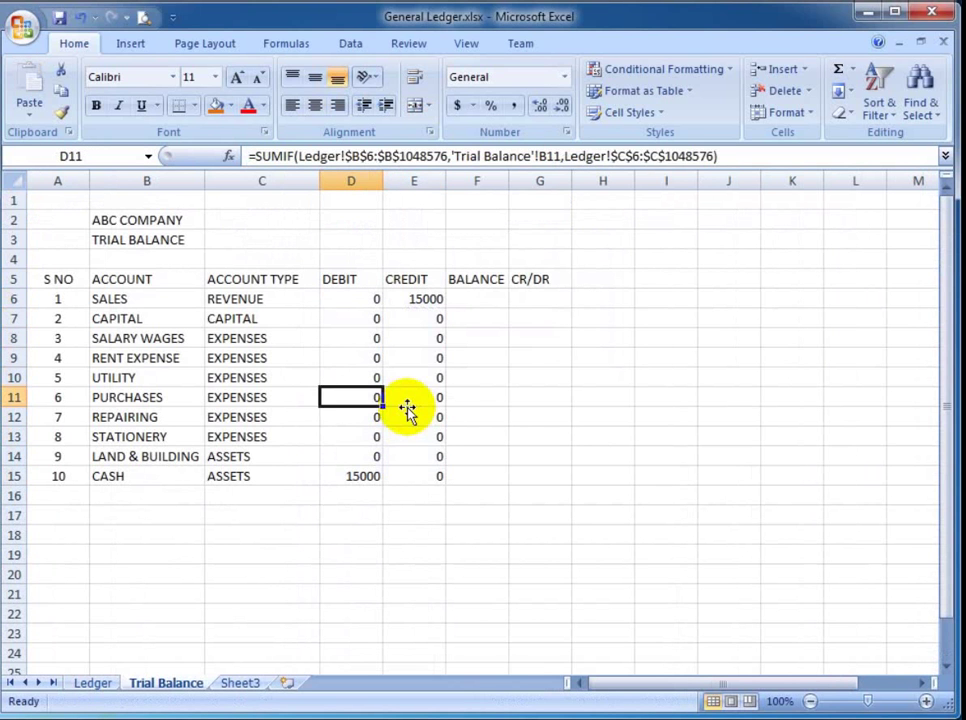
key(Down)
key(Down)
key(Down)
key(Down)
key(ctrl+Page_Up)
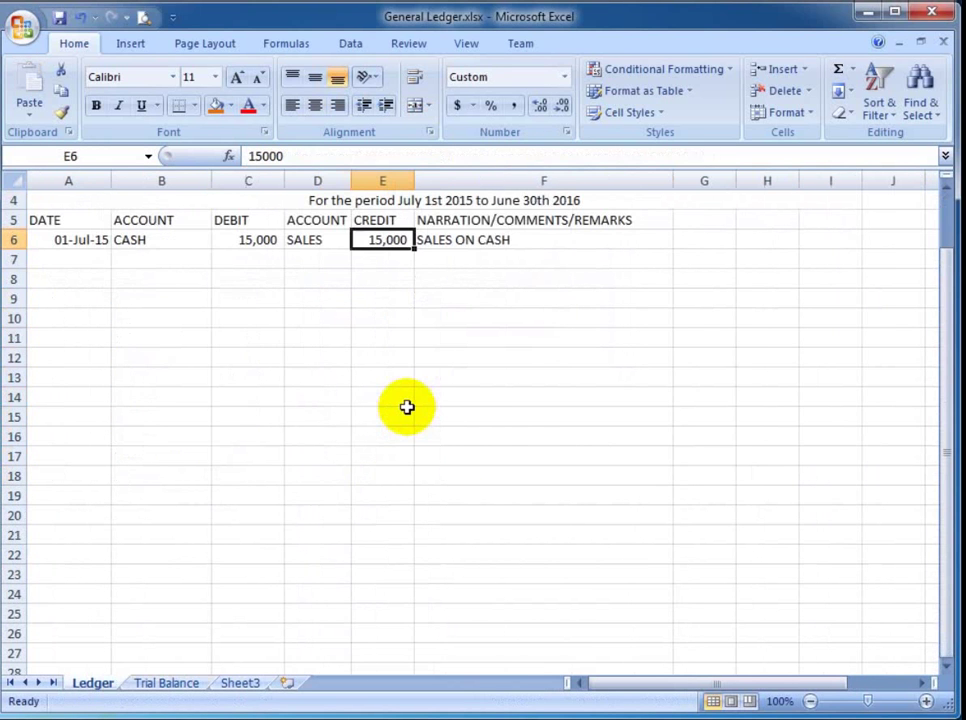
click(149, 240)
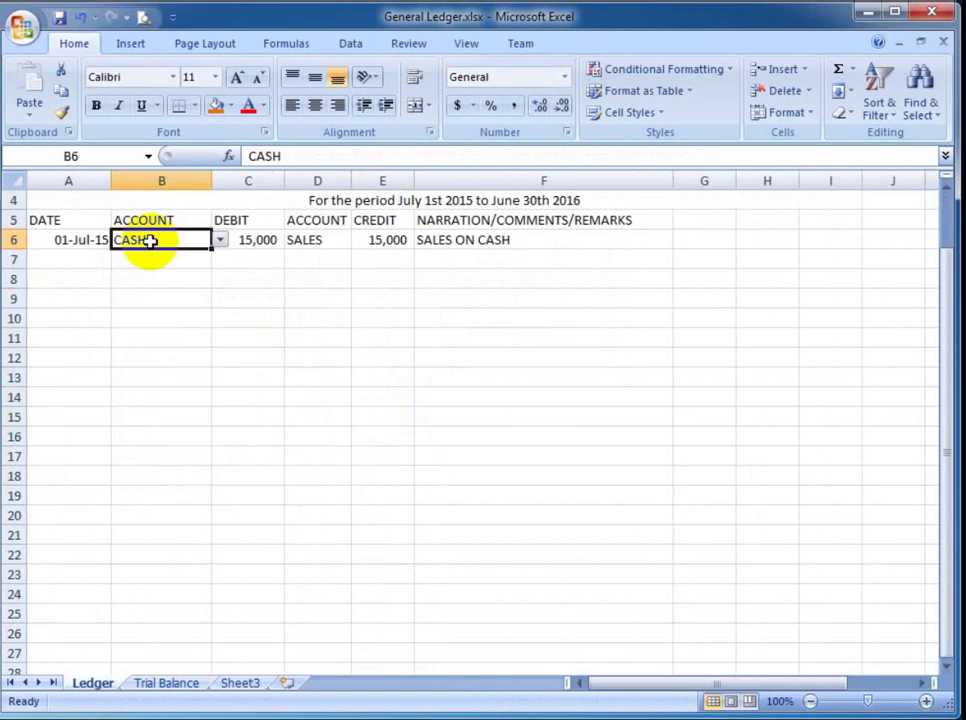
key(ctrl+Page_Down)
key(Up)
key(Up)
key(Right)
key(Right)
key(Up)
key(Up)
key(Up)
key(Up)
key(Up)
key(Up)
key(Up)
key(Up)
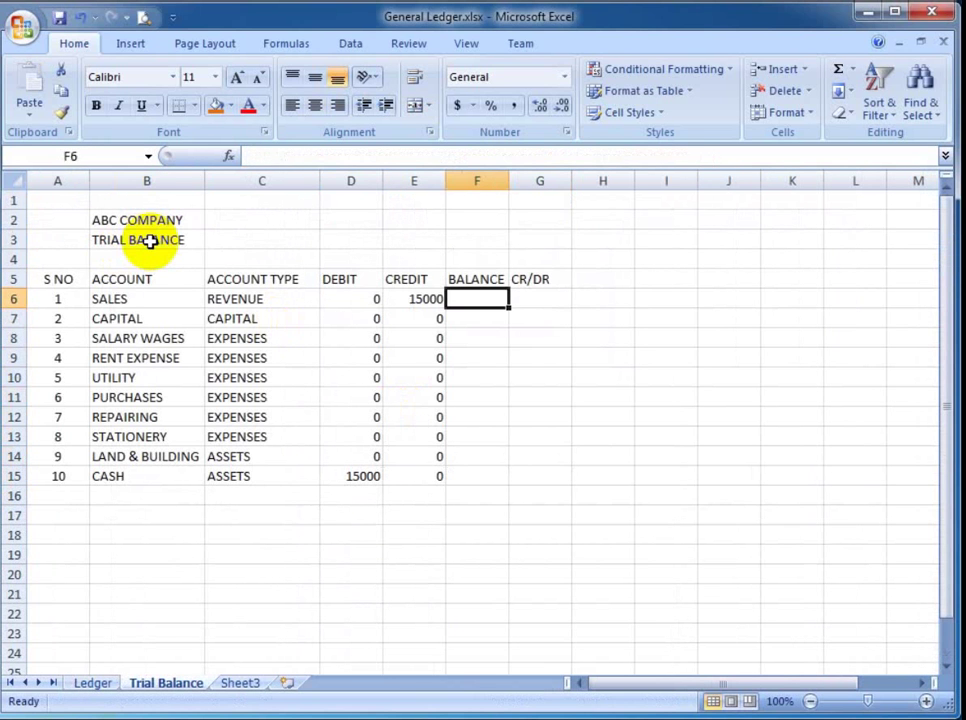
key(Down)
key(Left)
key(Left)
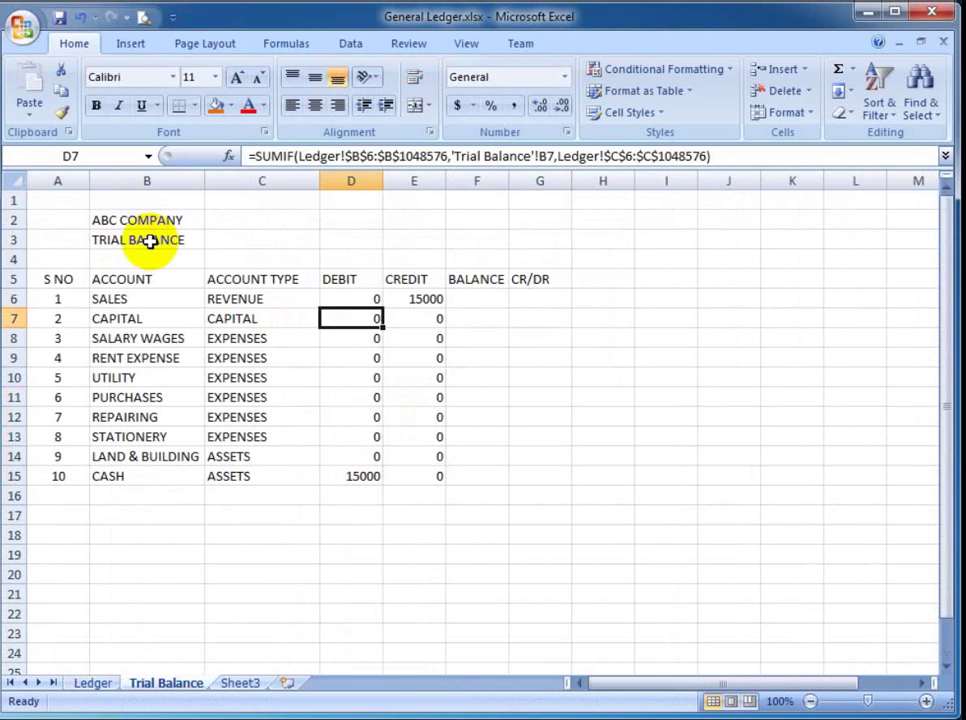
key(Right)
key(Right)
key(Up)
key(Up)
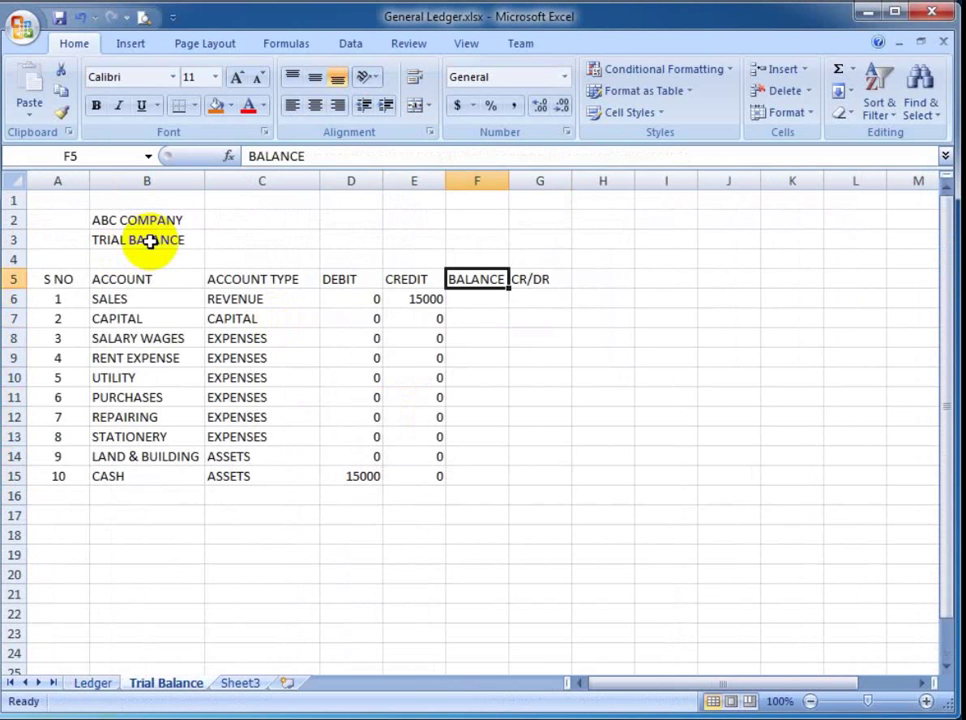
key(Down)
text(=)
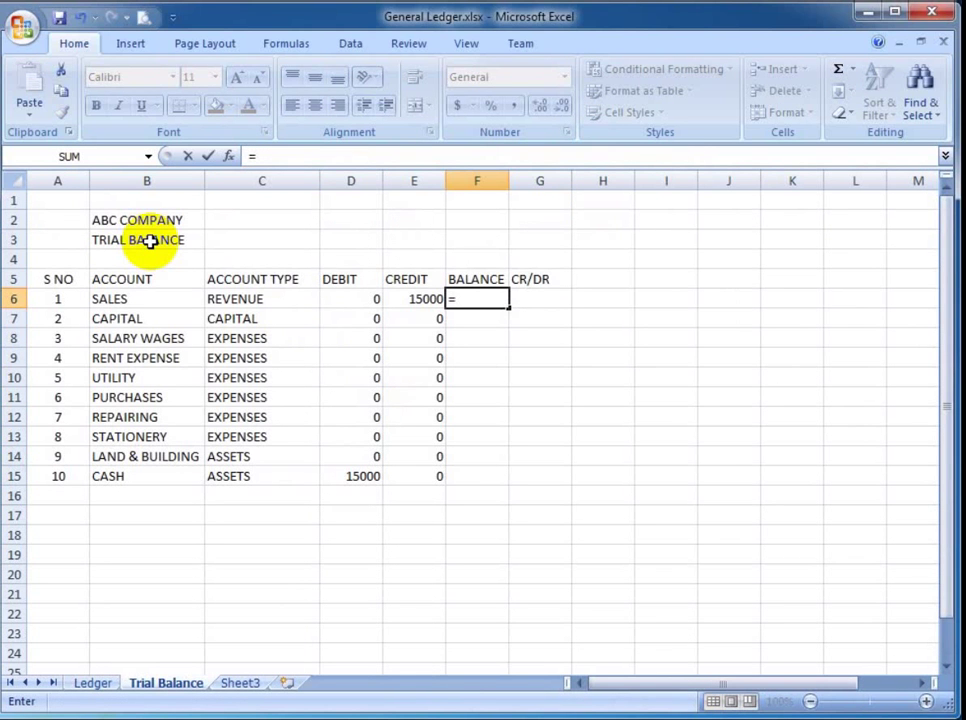
key(Escape)
Start a reference list of account types beside the trial balance with ASSETS in I5 and DR in J5.
key(Right)
key(Right)
key(Right)
key(Up)
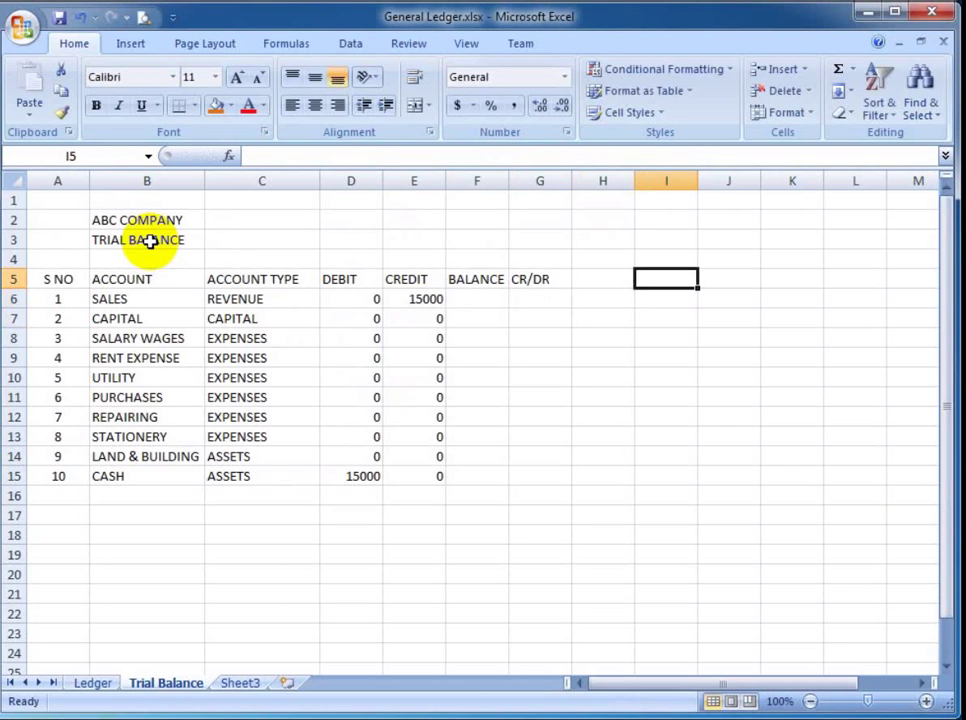
text(ASSETS)
key(Return)
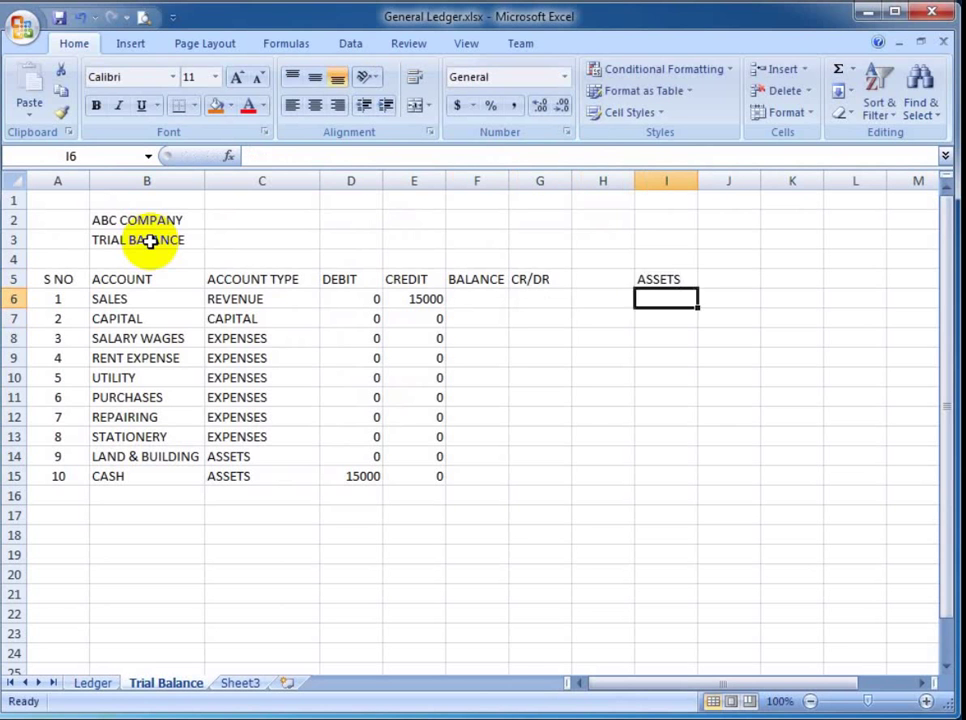
key(Up)
key(Right)
key(Return)
Add EXPENSE in I6 with DR in J6 to the account type list.
text(EXPENSE)
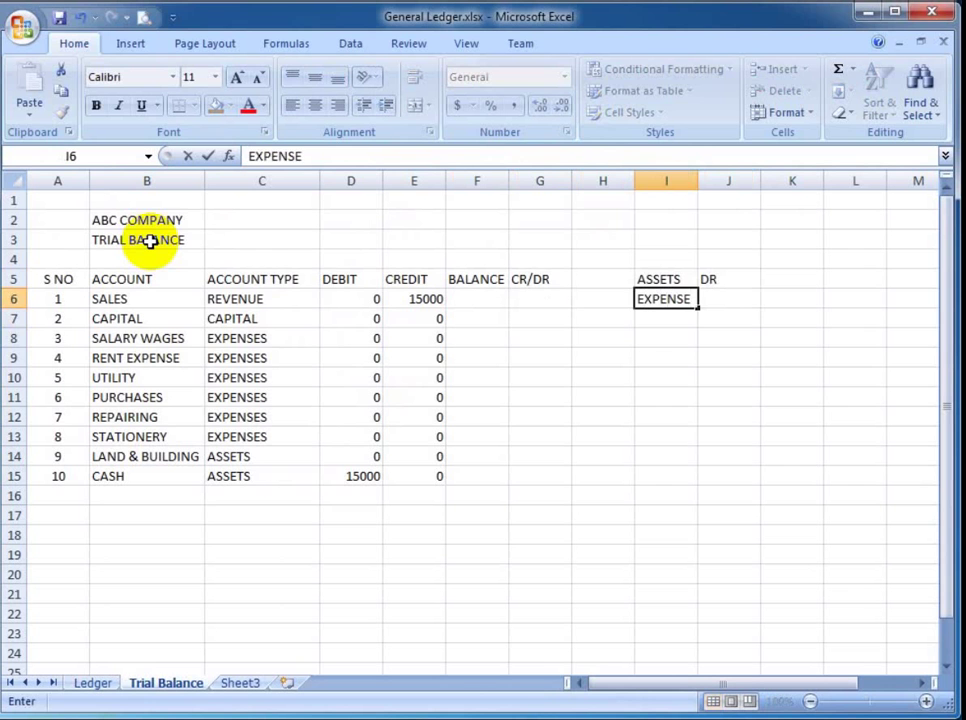
key(Return)
key(Up)
key(Right)
text(DR)
key(Return)
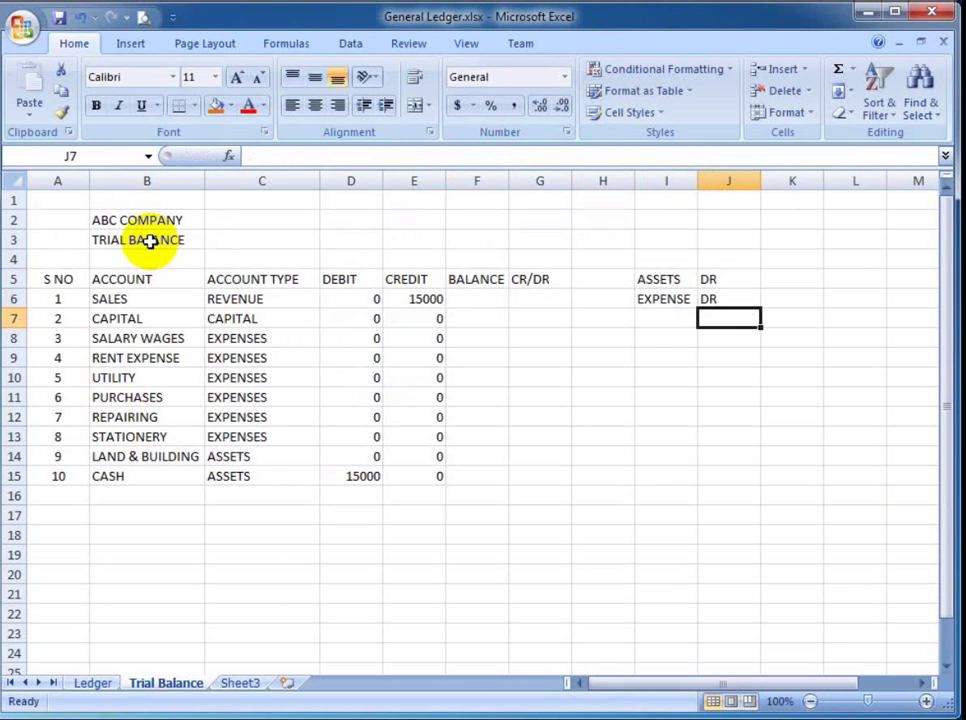
Add REVENUE in I7 with CR in J7 to the account type list.
key(Left)
text(REVE)
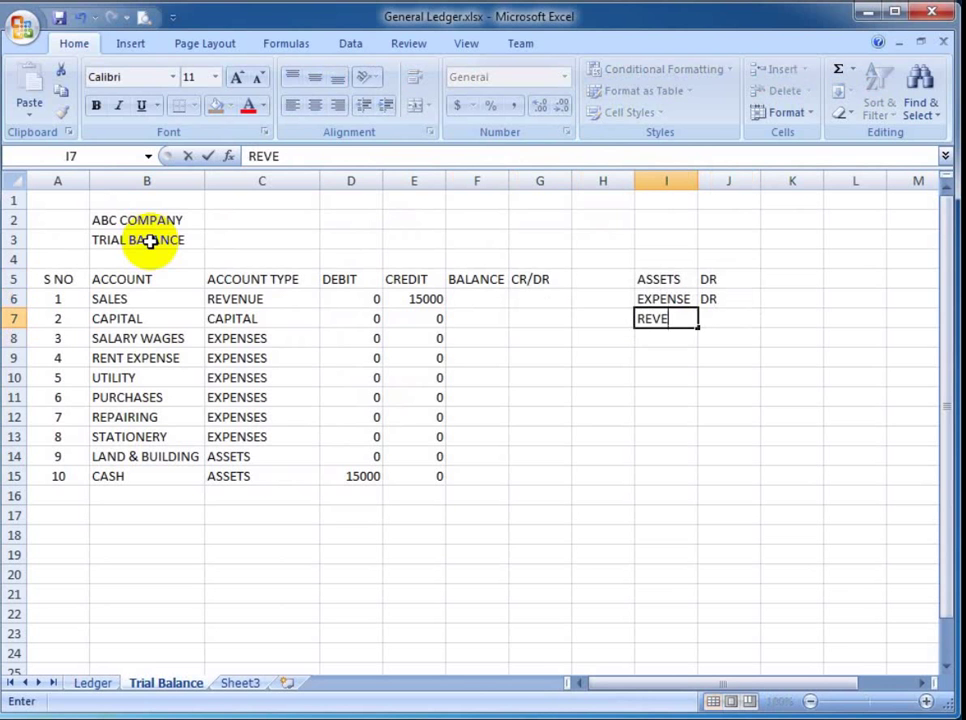
text(NUE)
key(Return)
key(Up)
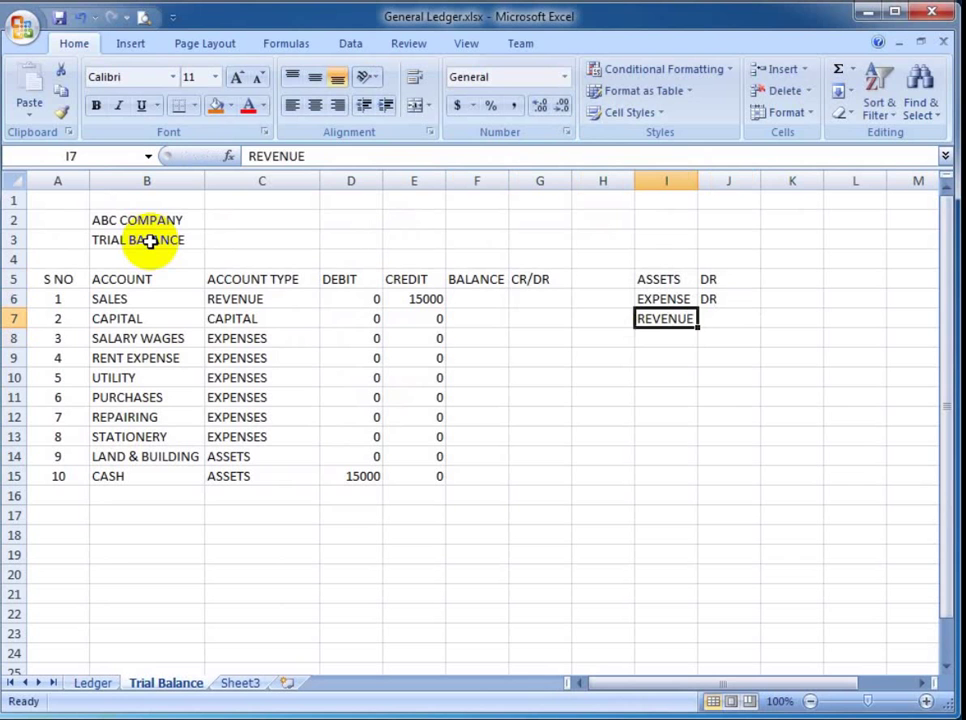
key(Right)
text(DR)
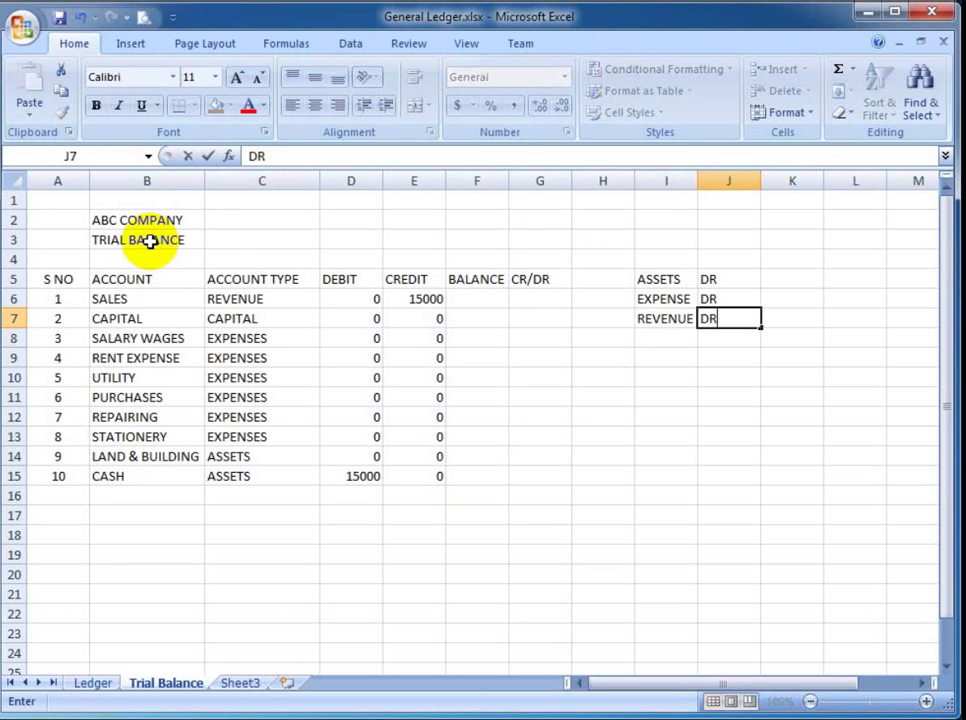
key(BackSpace)
key(BackSpace)
text(CR)
key(Return)
Add LIABILITY in I8 with CR in J8 to the account type list.
key(Left)
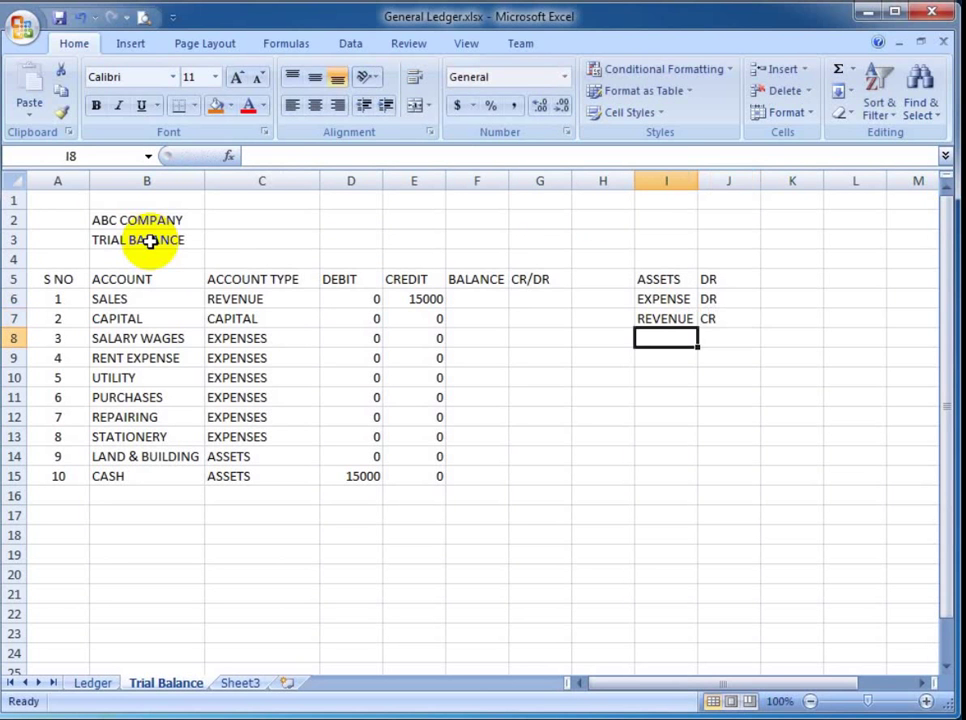
text(LIABIL)
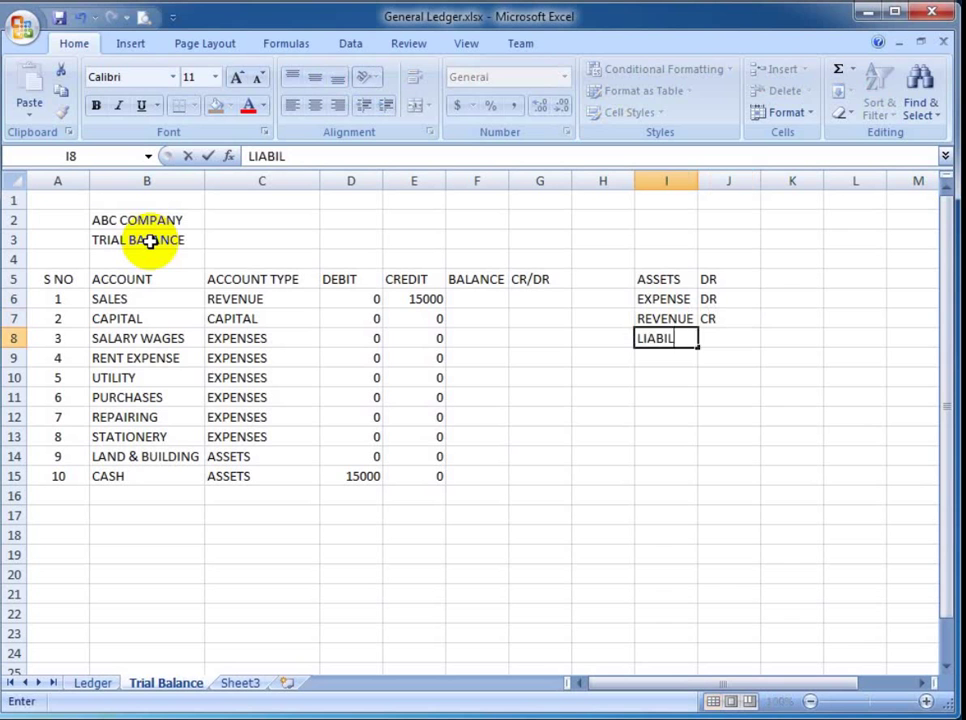
text(ITY)
key(Right)
text(CR)
key(Return)
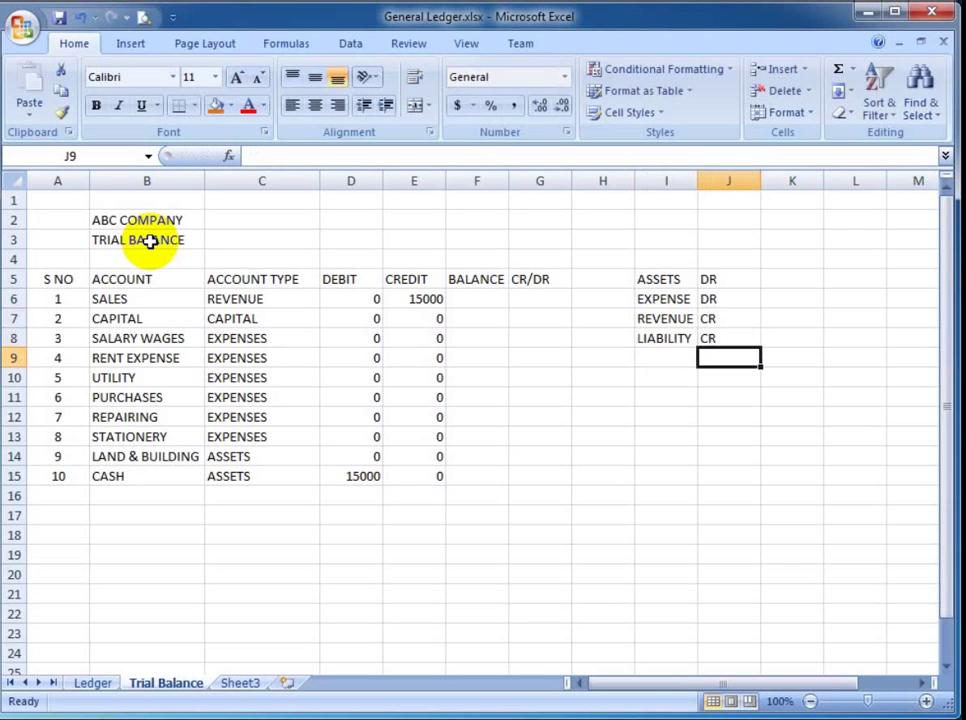
Add CAPITAL in I9 with CR in J9 to the account type list.
key(Left)
text(CAPITAL)
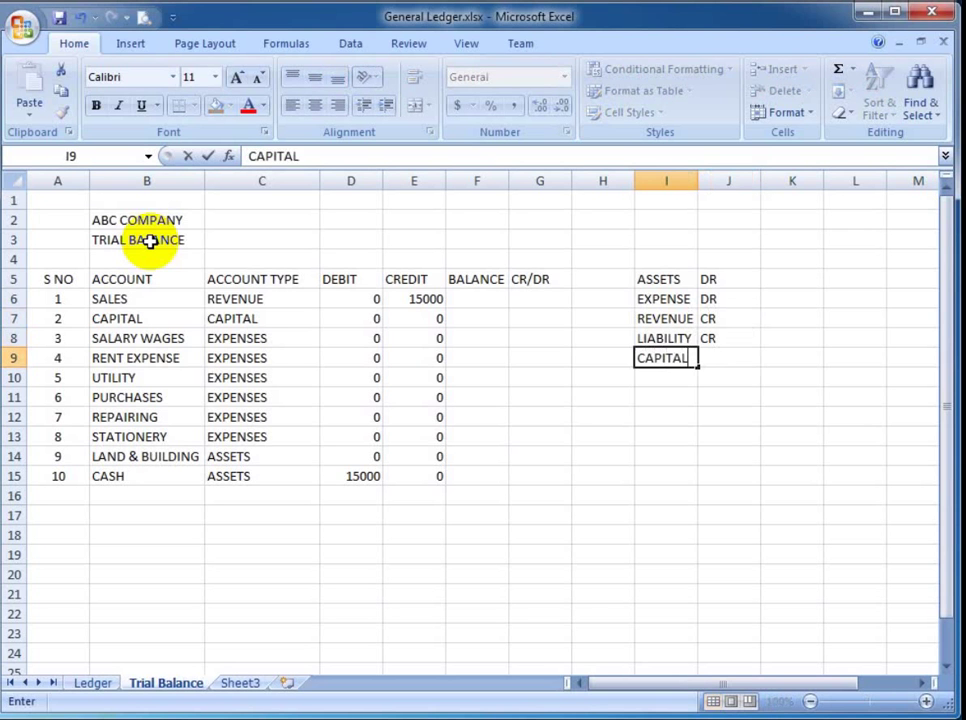
key(Right)
text(CR)
key(Return)
Calculate the SALES balance in F6 as credit minus debit with =E6-D6 and copy the formula to the CAPITAL row in F7.
key(Left)
key(Left)
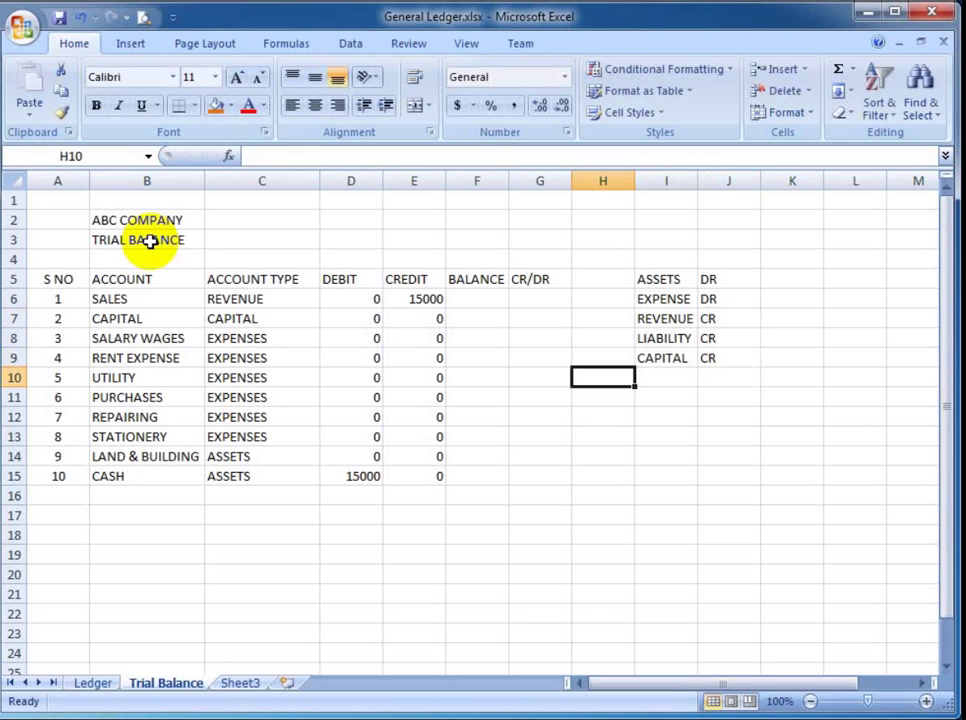
key(Left)
key(Up)
key(Up)
key(Up)
key(Up)
key(Left)
text(=)
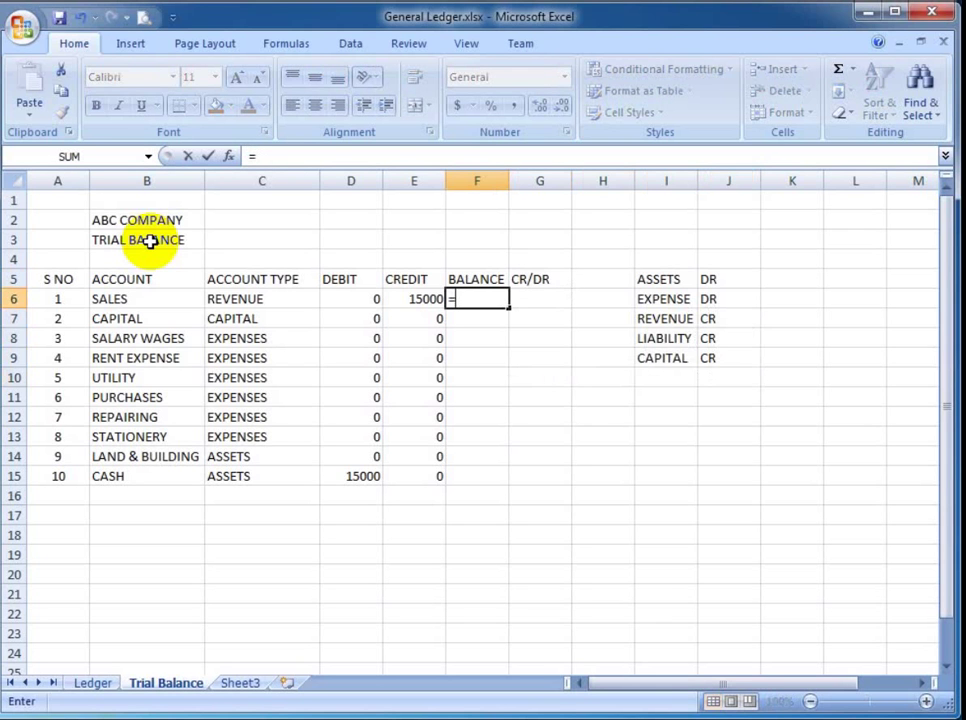
key(Left)
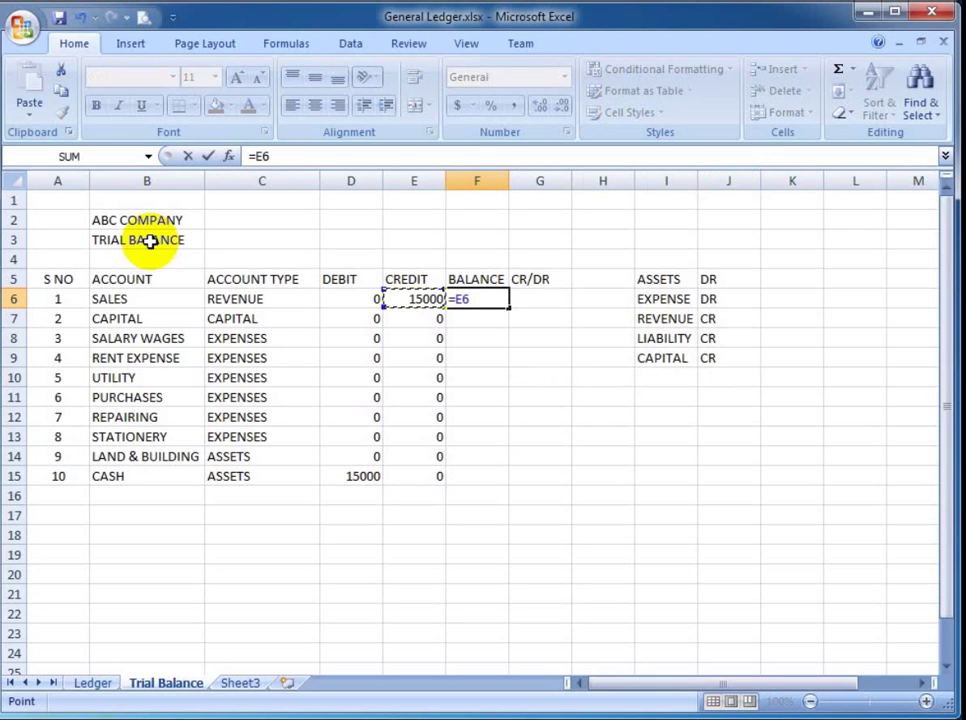
text(-)
key(Left)
key(Left)
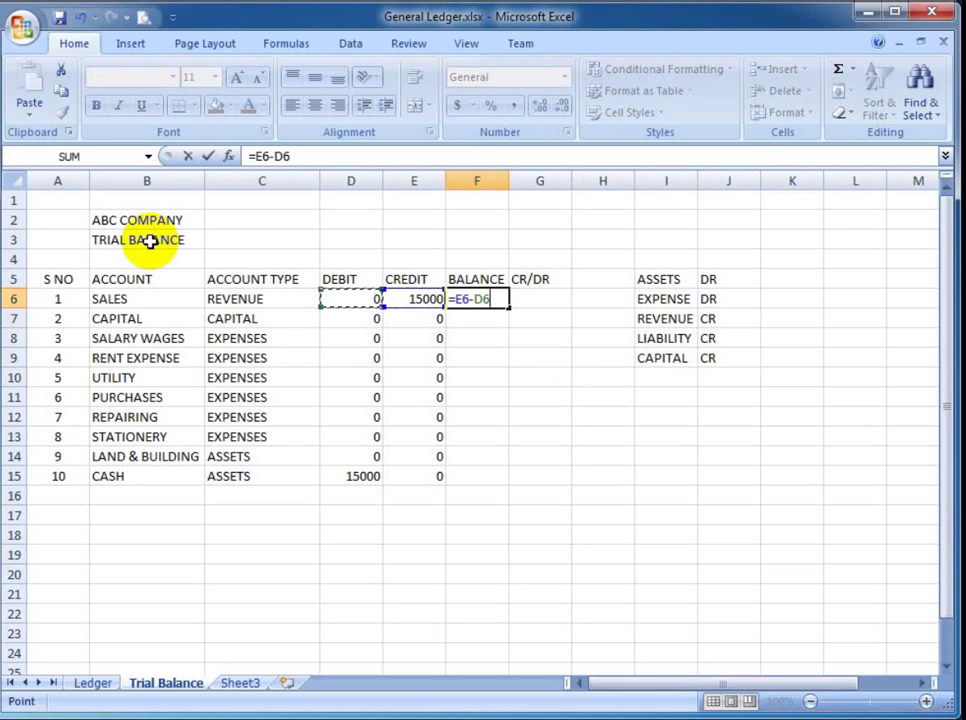
key(Return)
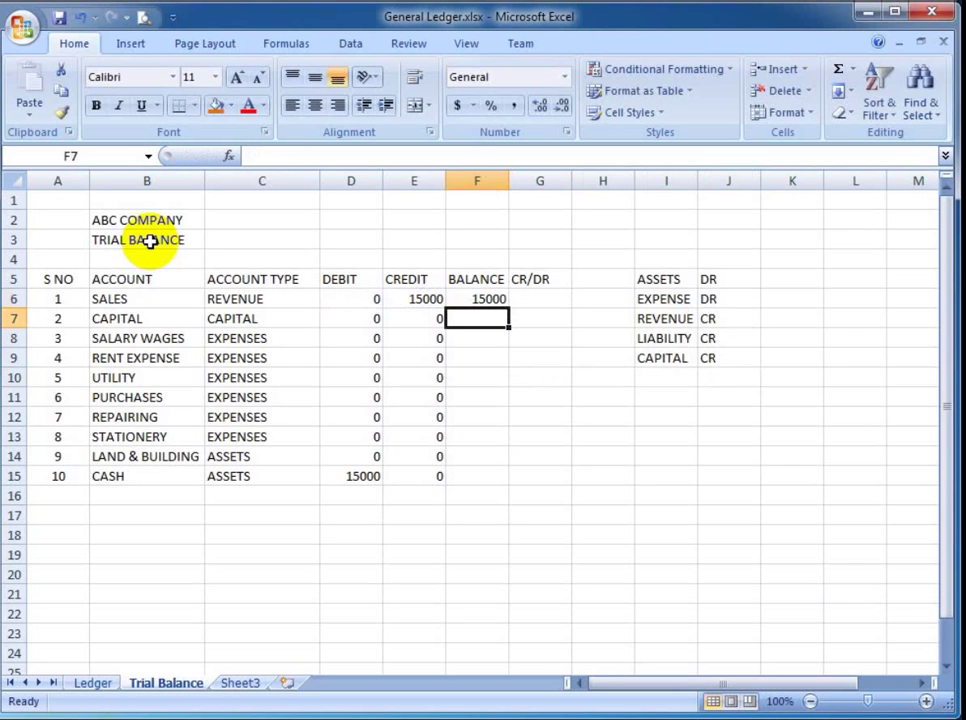
key(ctrl+d)
Enter CR in G6 and G7 as the balance type for SALES and CAPITAL.
key(Up)
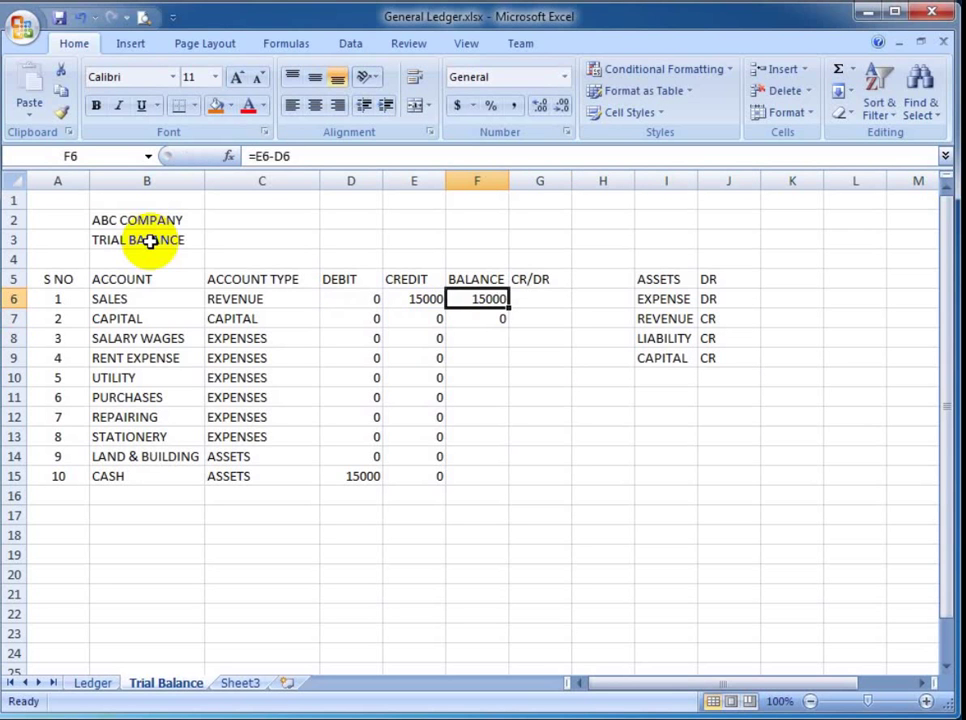
key(Right)
text(CR)
key(Return)
text(CR)
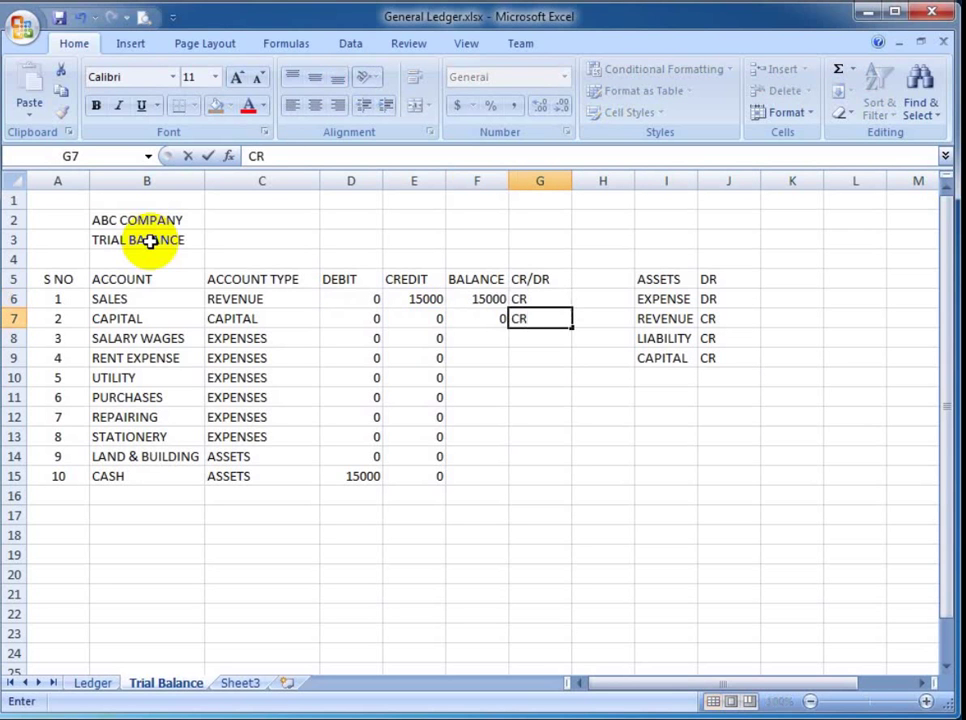
key(Return)
Calculate the SALARY WAGES balance in F8 as debit minus credit with =D8-E8.
key(Left)
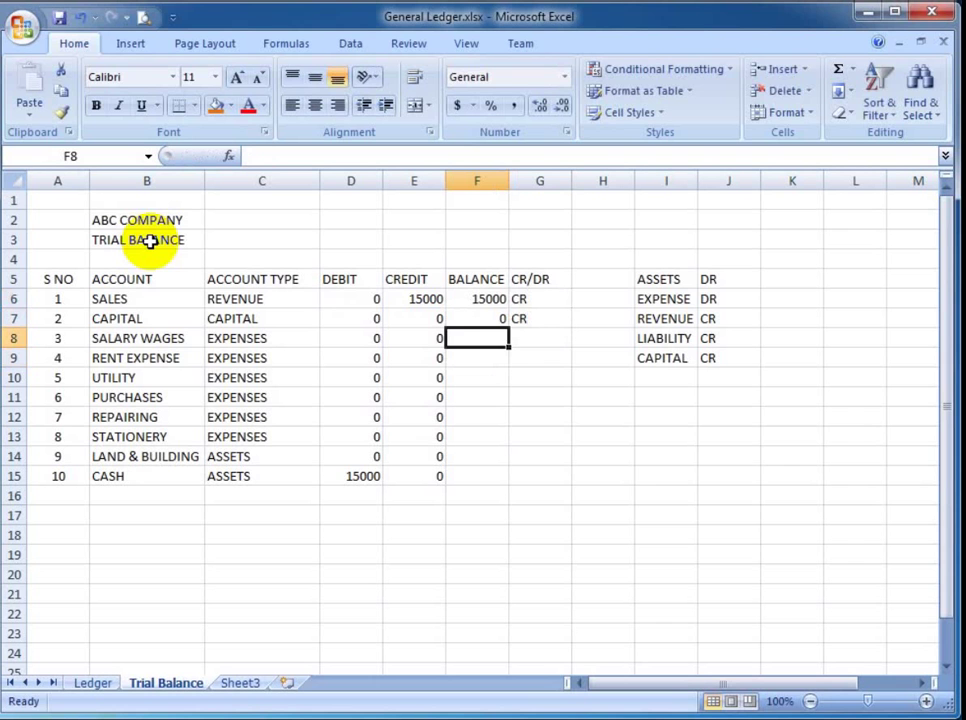
text(=)
key(Left)
key(Left)
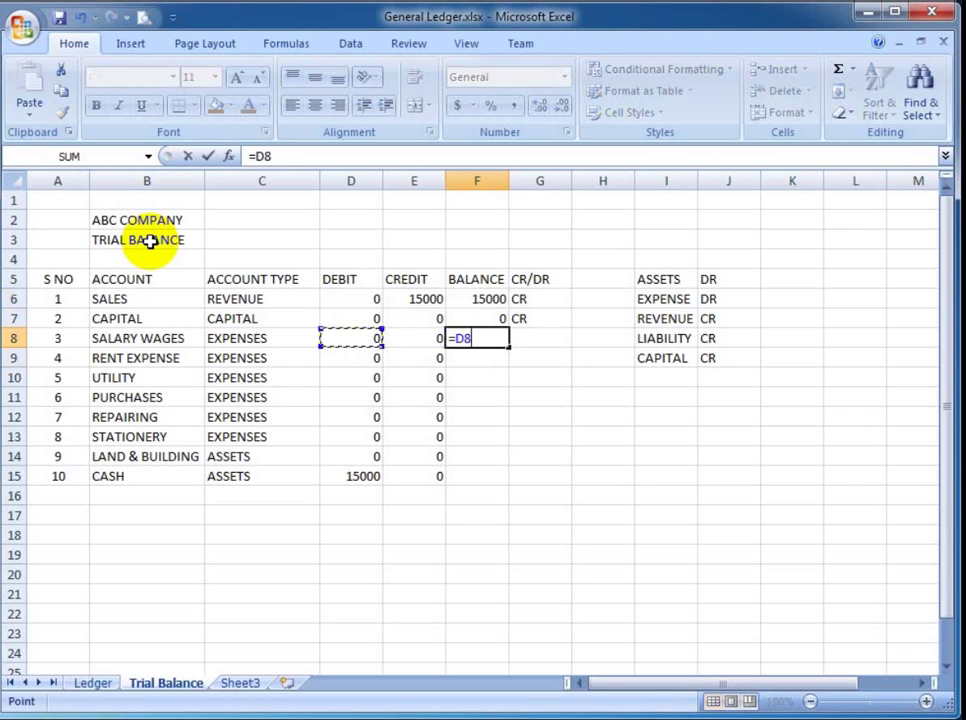
text(-)
key(Left)
key(Return)
Fill the debit-minus-credit balance formula from F8 down through the CASH row in F15.
key(Up)
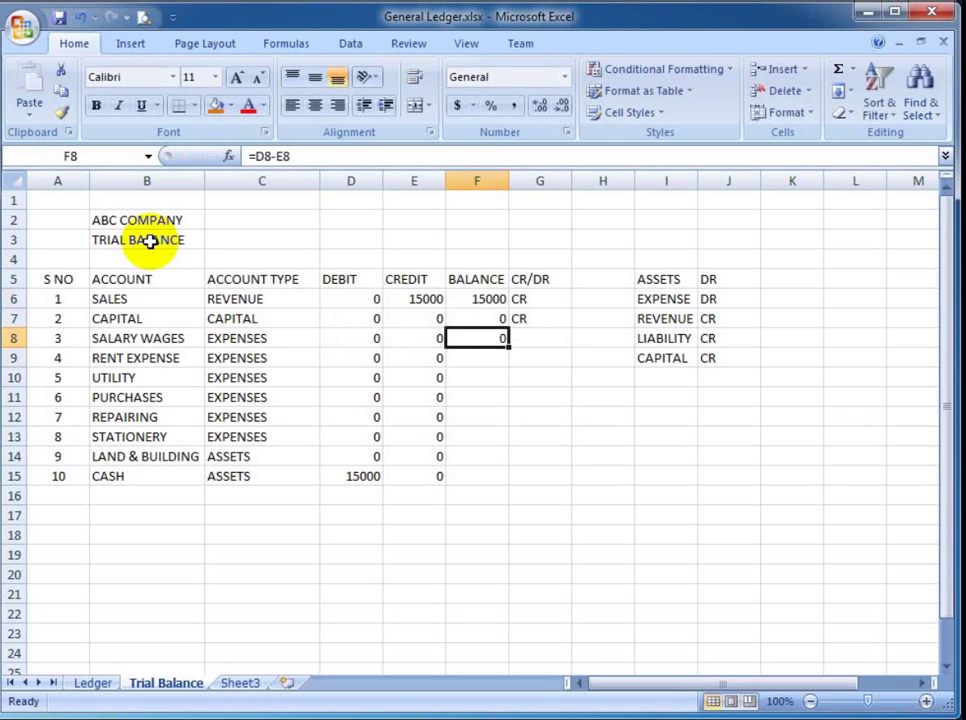
key(shift+Down)
key(shift+Down)
key(shift+Down)
key(shift+Down)
key(shift+Down)
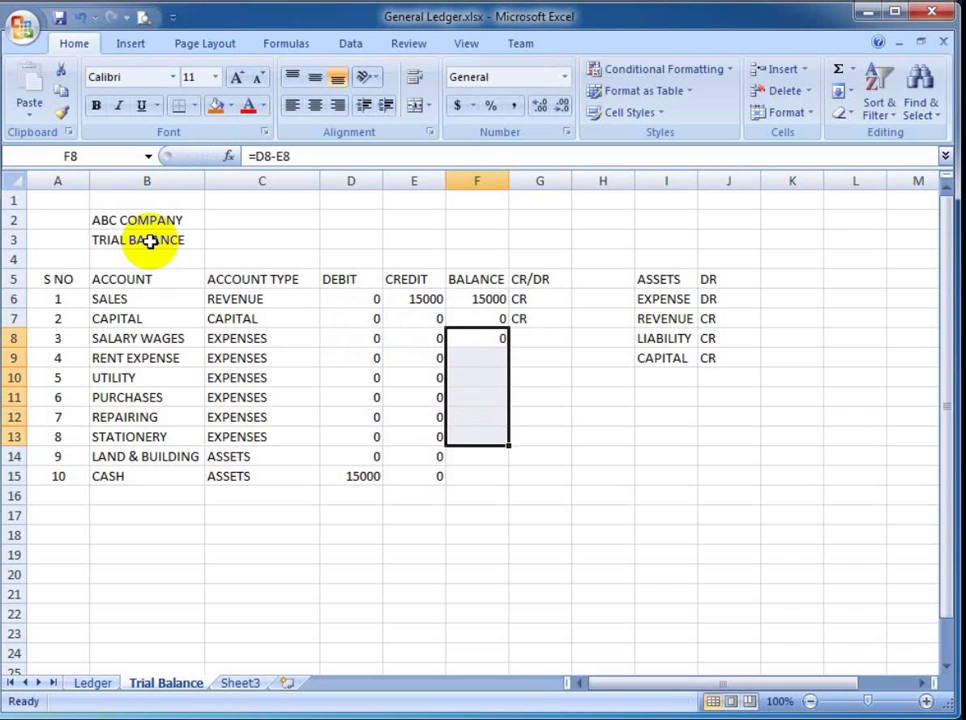
key(ctrl+d)
key(Down)
key(Down)
key(Down)
key(Down)
key(Down)
key(Down)
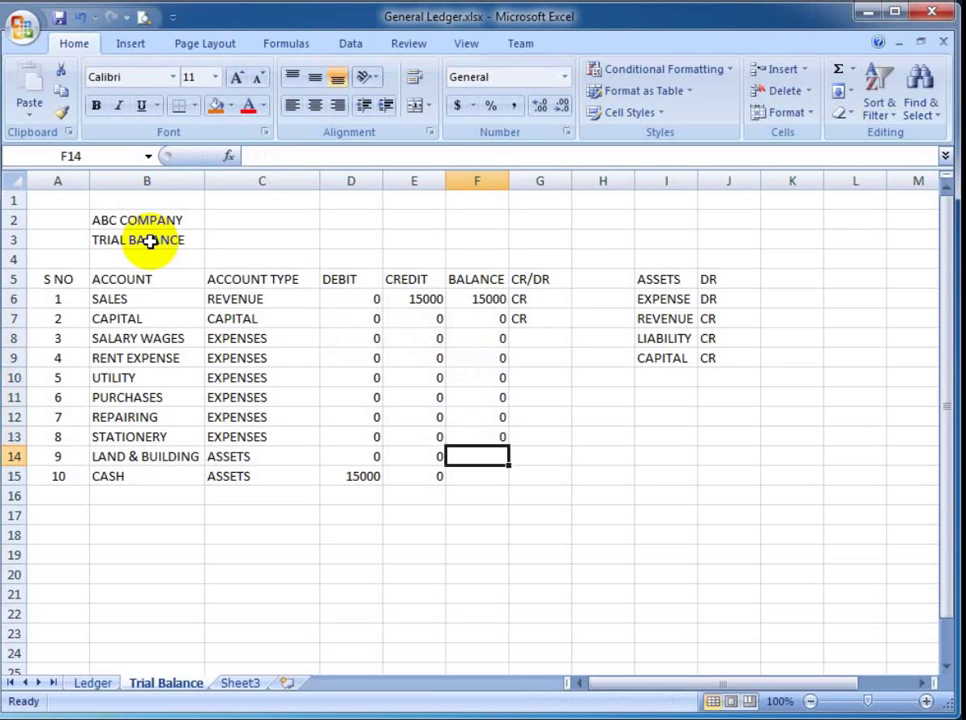
key(ctrl+d)
key(Up)
key(Down)
key(Down)
key(ctrl+d)
Enter DR in G8 and fill it down to G15 for the expense and asset accounts.
key(Right)
key(ctrl+Up)
key(Down)
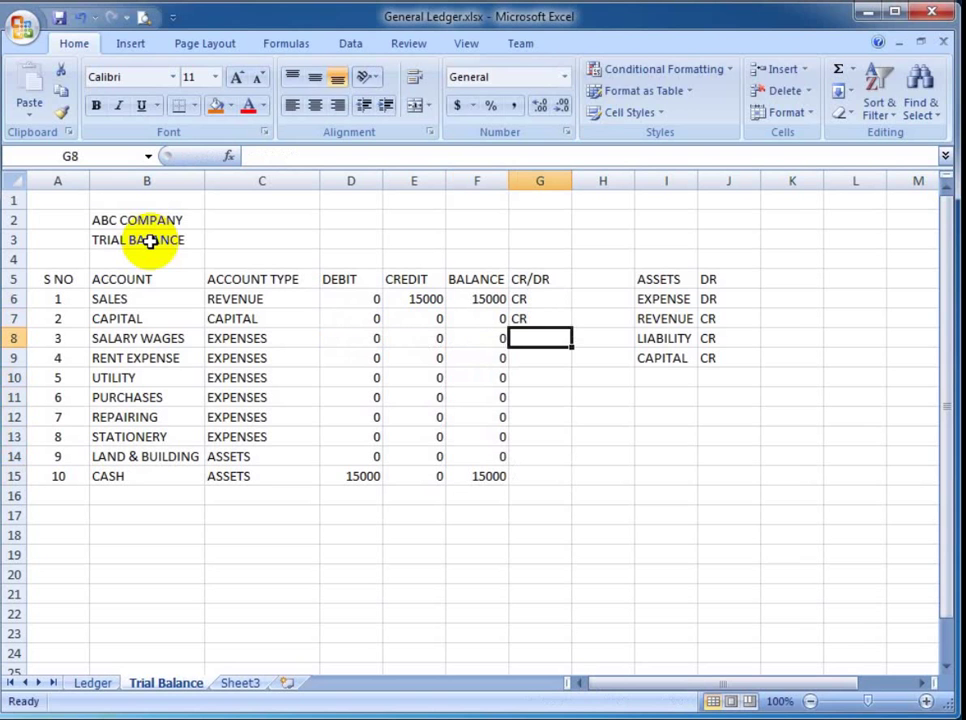
text(DR)
key(shift+Down)
key(shift+Down)
key(shift+Down)
key(shift+Down)
key(shift+Down)
key(shift+Down)
key(shift+Down)
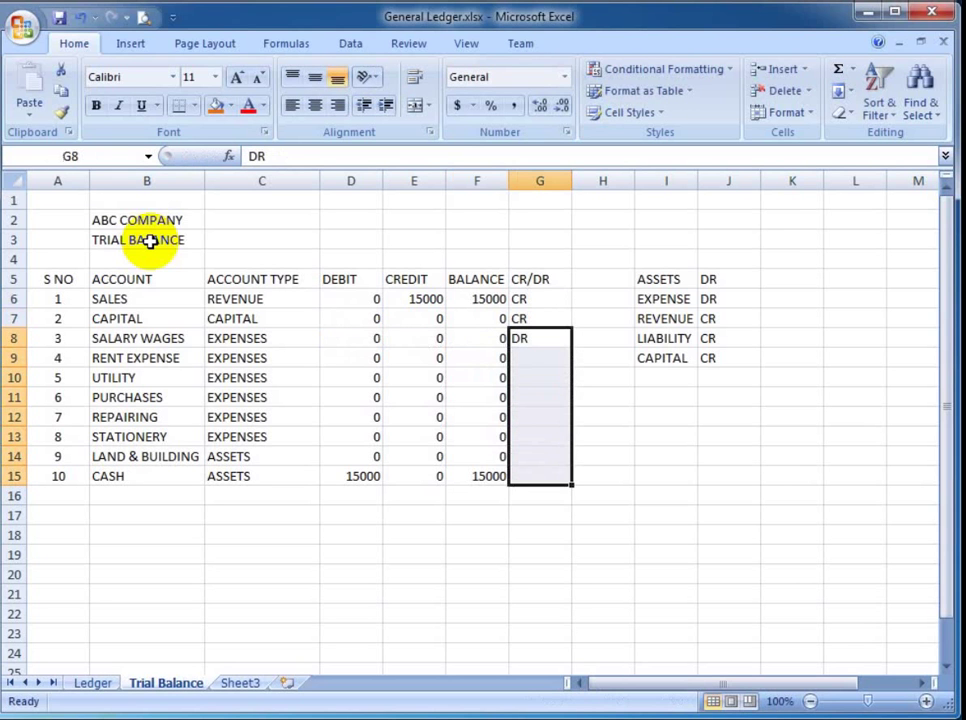
key(ctrl+d)
Move the account type list from I5:J9 to L5:M9, farther away from the trial balance.
key(ctrl+Right)
key(ctrl+Up)
key(shift+Right)
key(shift+Down)
key(shift+Down)
key(shift+Down)
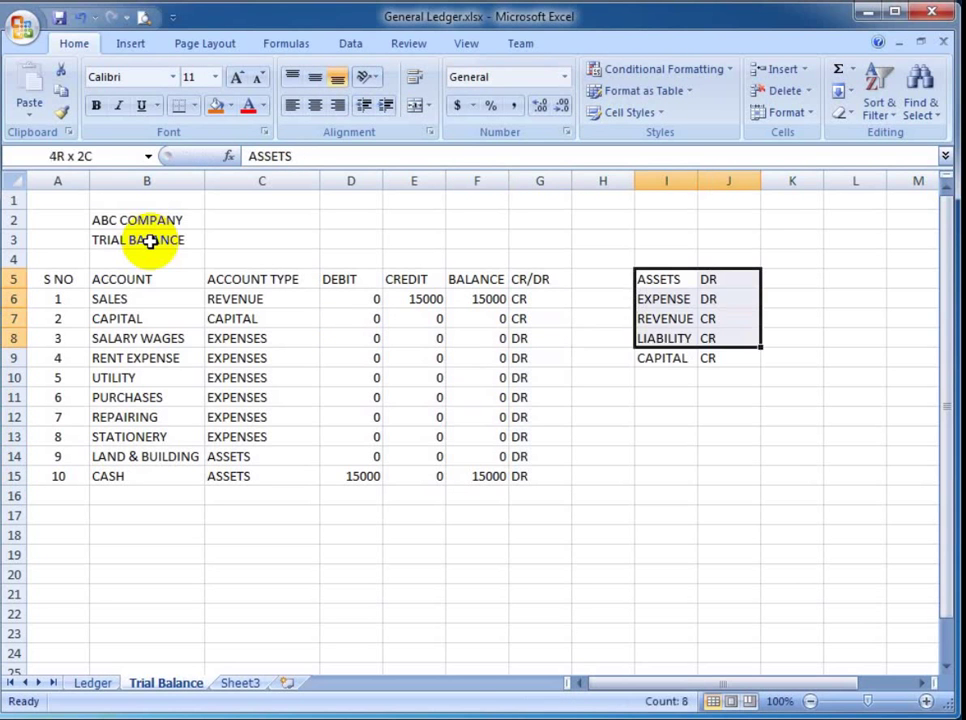
key(shift+Down)
key(ctrl+x)
key(Right)
key(Right)
key(Right)
key(Return)
key(Left)
key(Left)
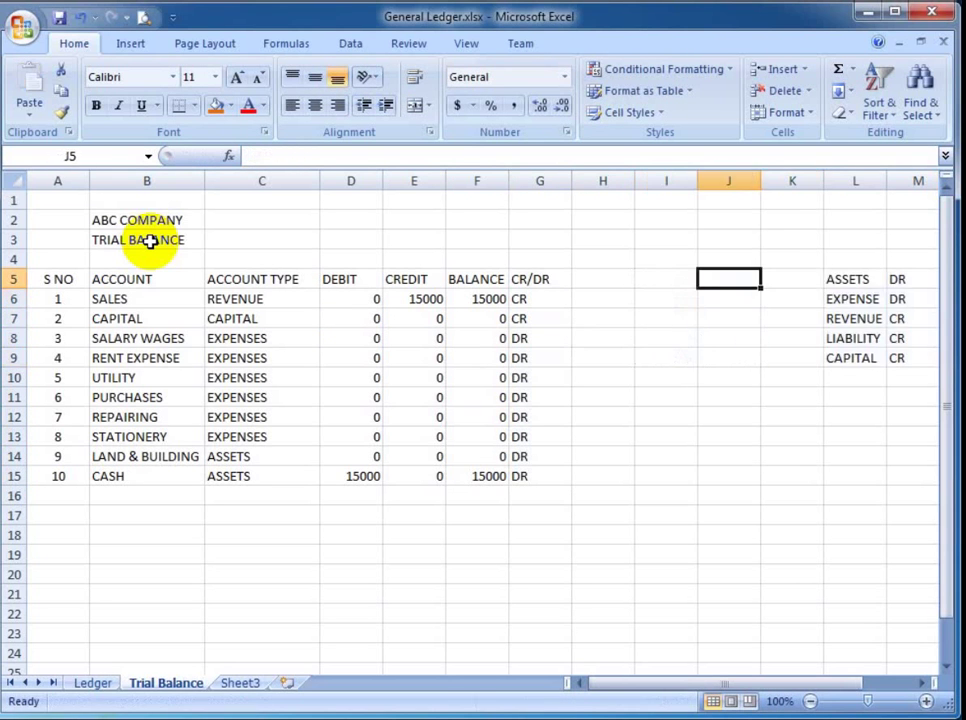
key(Left)
key(Left)
key(Left)
key(Left)
key(Right)
key(Down)
key(Left)
key(Left)
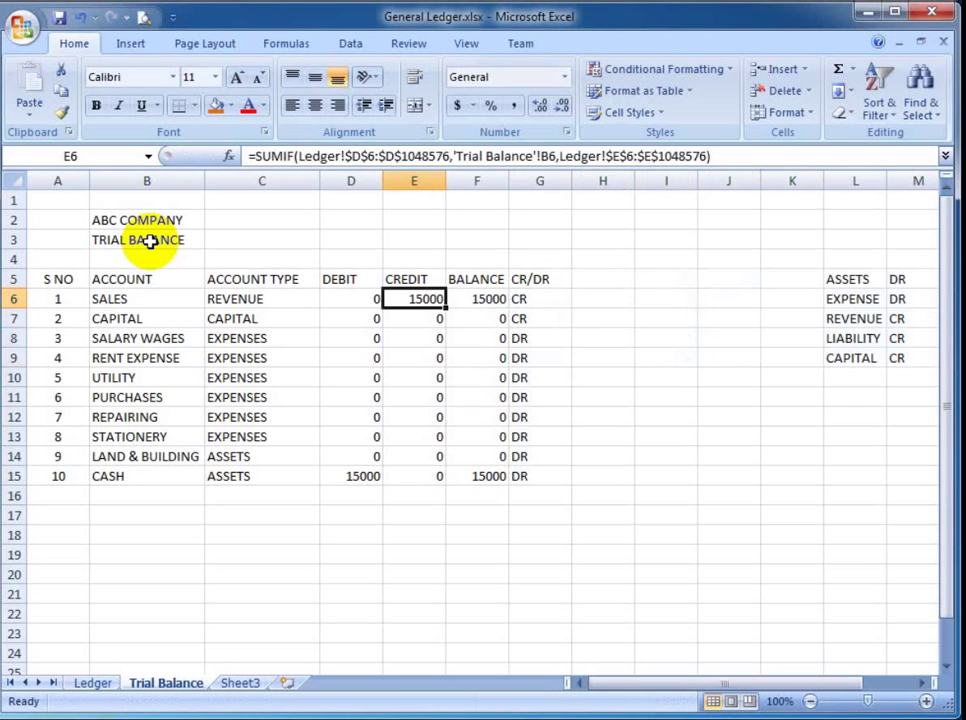
key(Left)
key(Left)
key(Left)
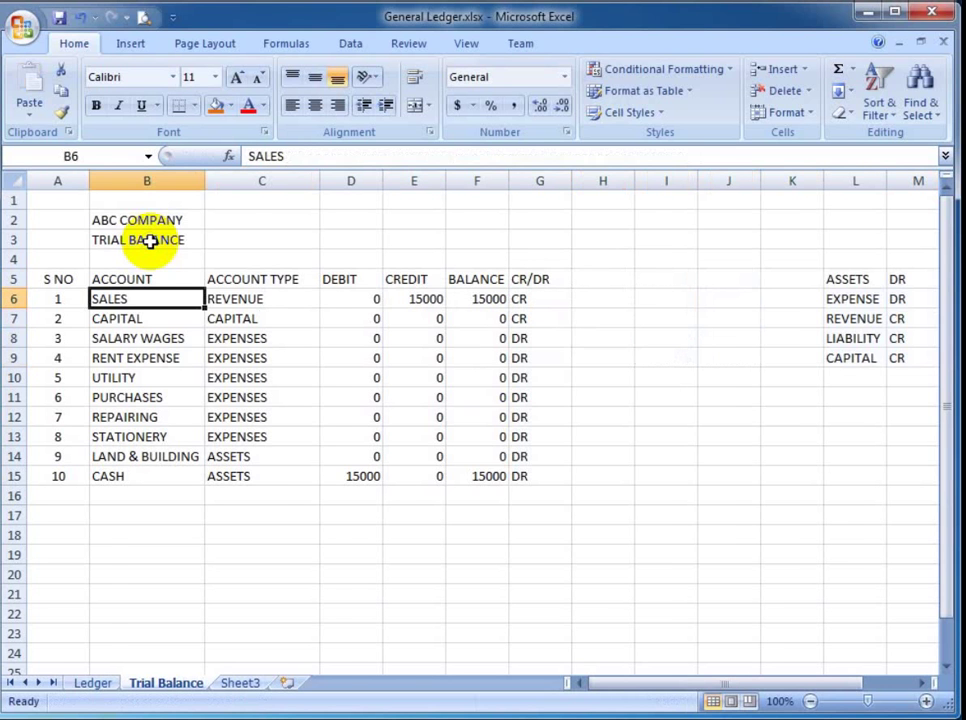
Start a second transaction on the Ledger sheet with the date 2 July 2015 in A7.
key(ctrl+Page_Up)
key(Down)
key(Left)
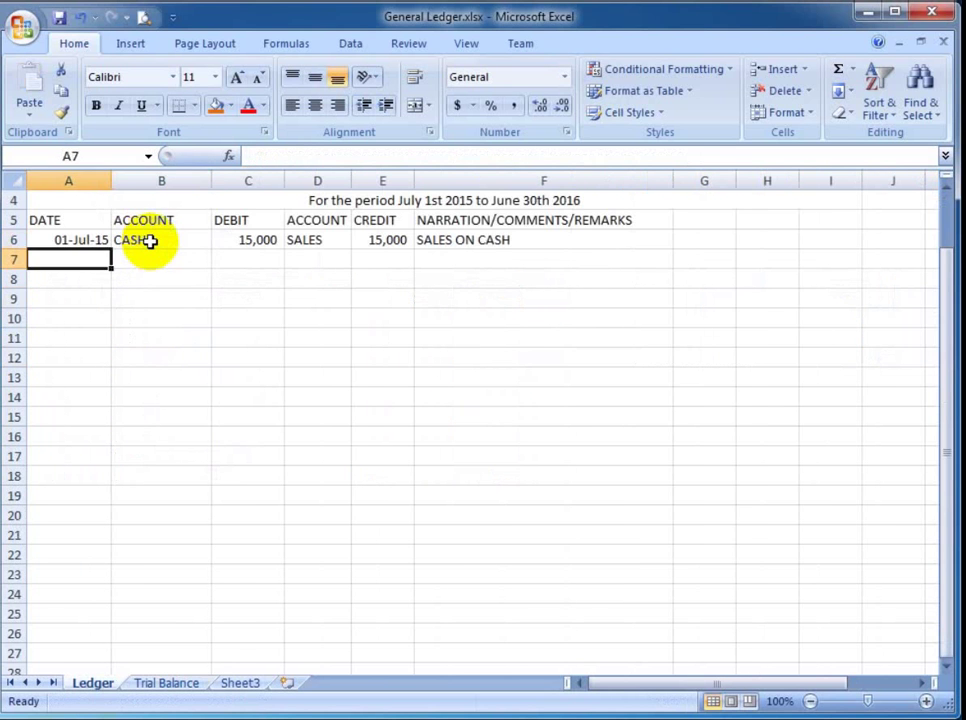
text(2JULY)
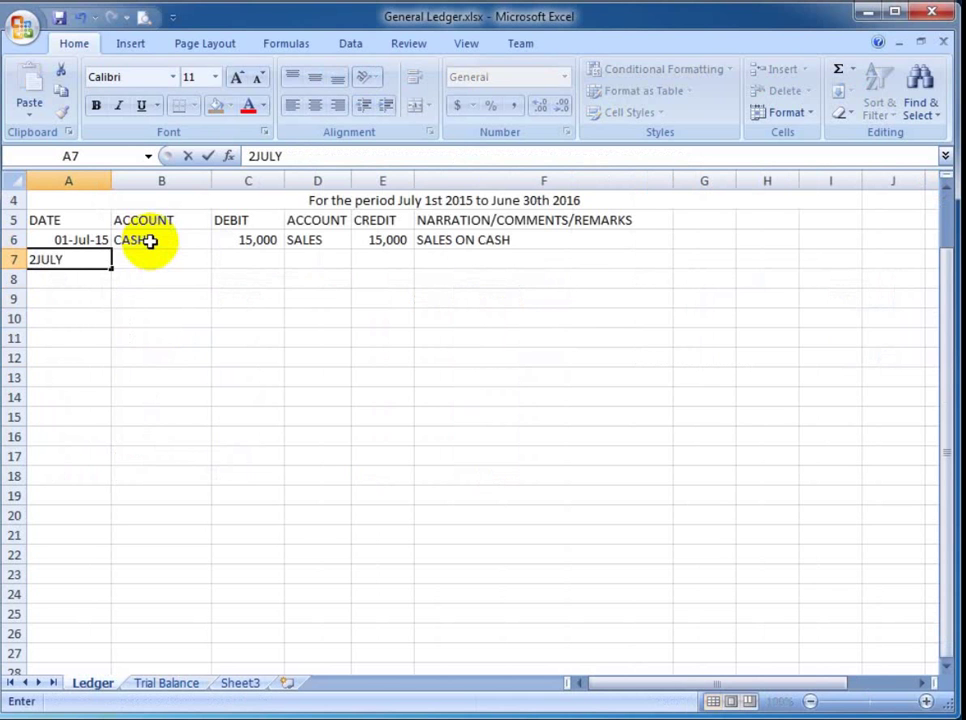
text( 2015)
key(Tab)
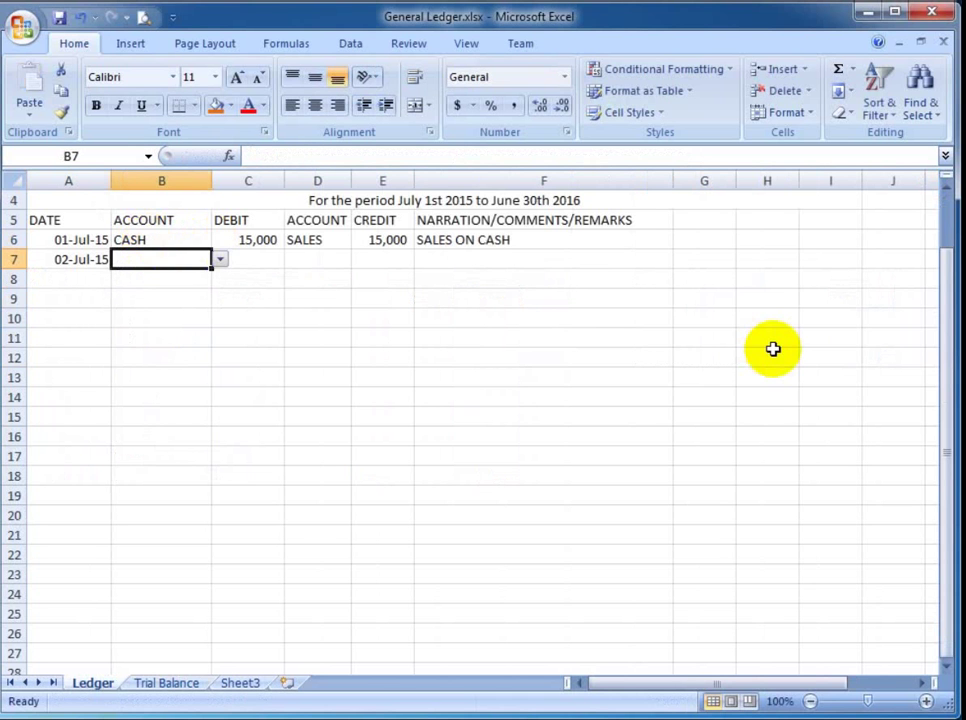
Enter CASH as the debit account in B7 with a debit amount of 20000 in C7.
text(CASH)
key(Tab)
text(20000)
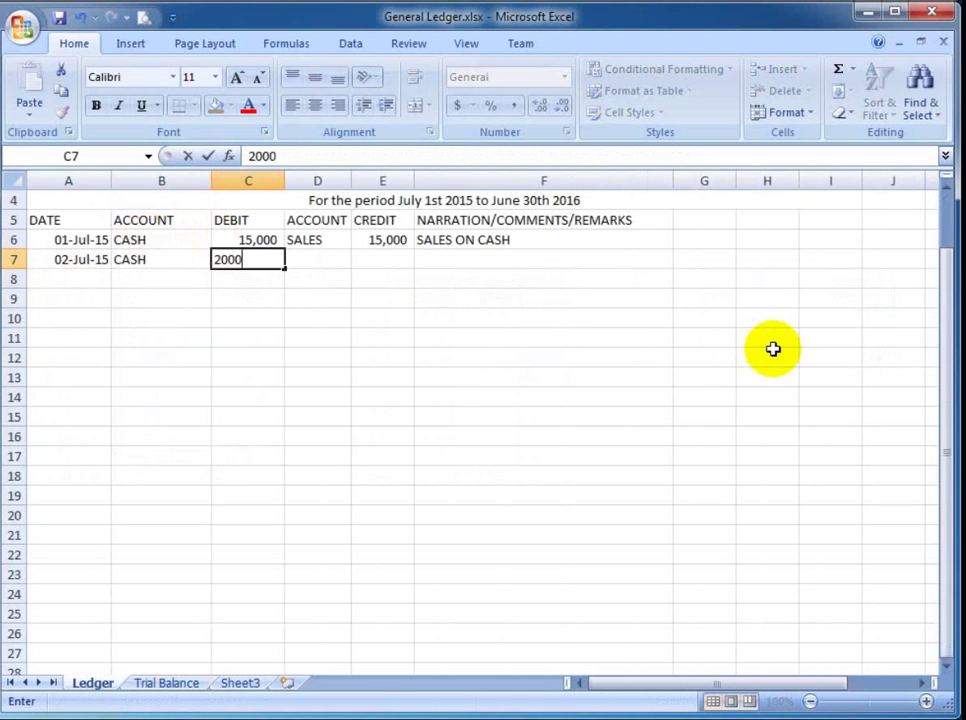
key(ctrl+Return)
key(Up)
key(Down)
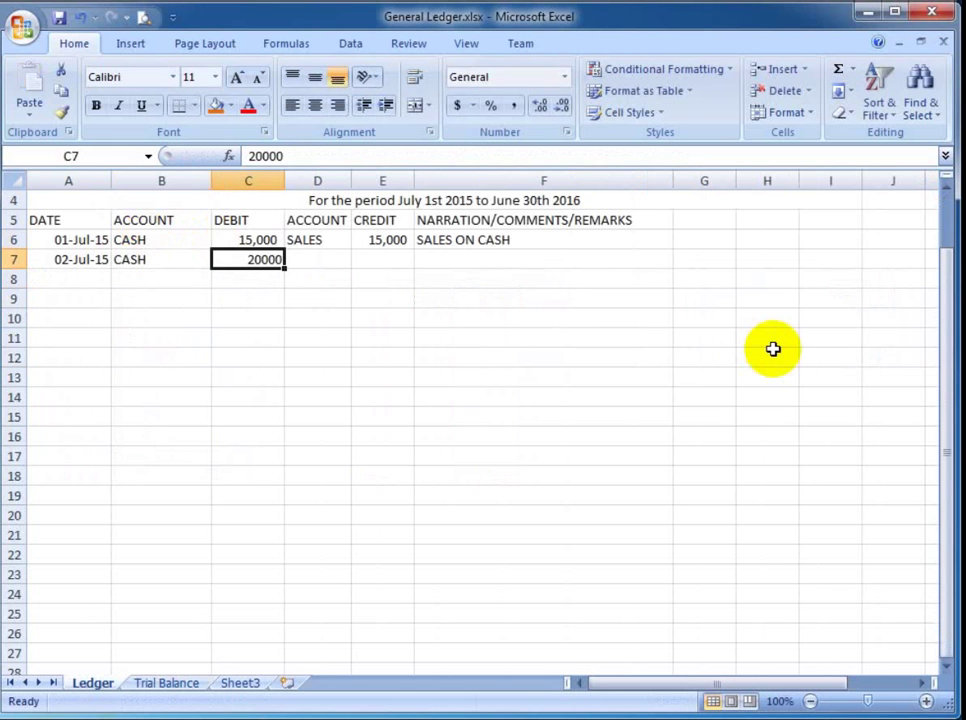
Format the whole DEBIT column C with thousands separators and no decimal places.
click(250, 180)
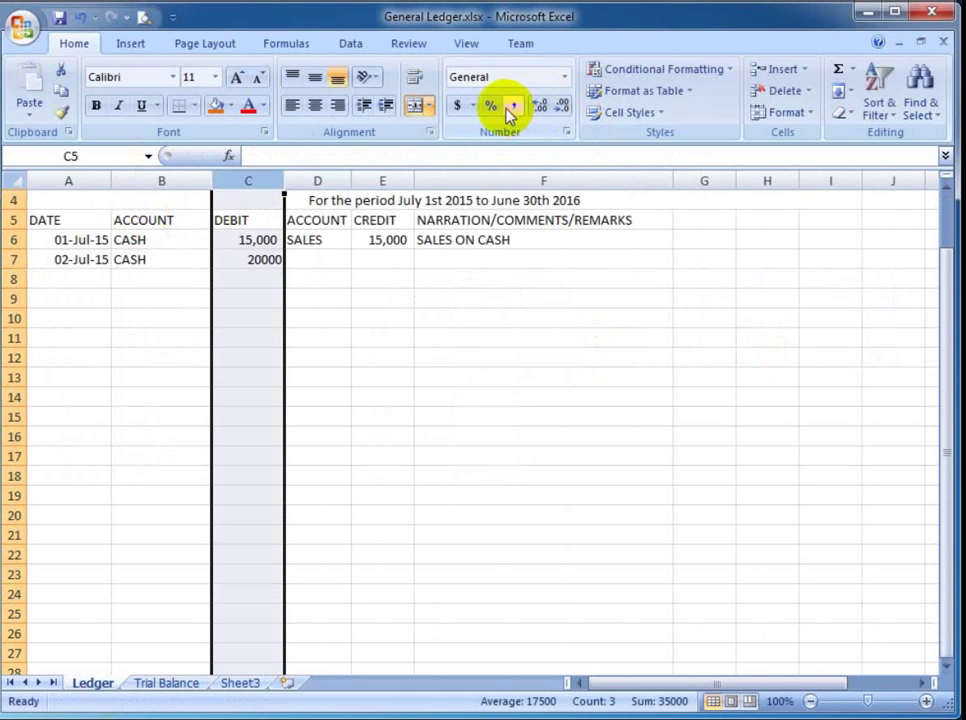
click(513, 105)
click(562, 105)
click(562, 105)
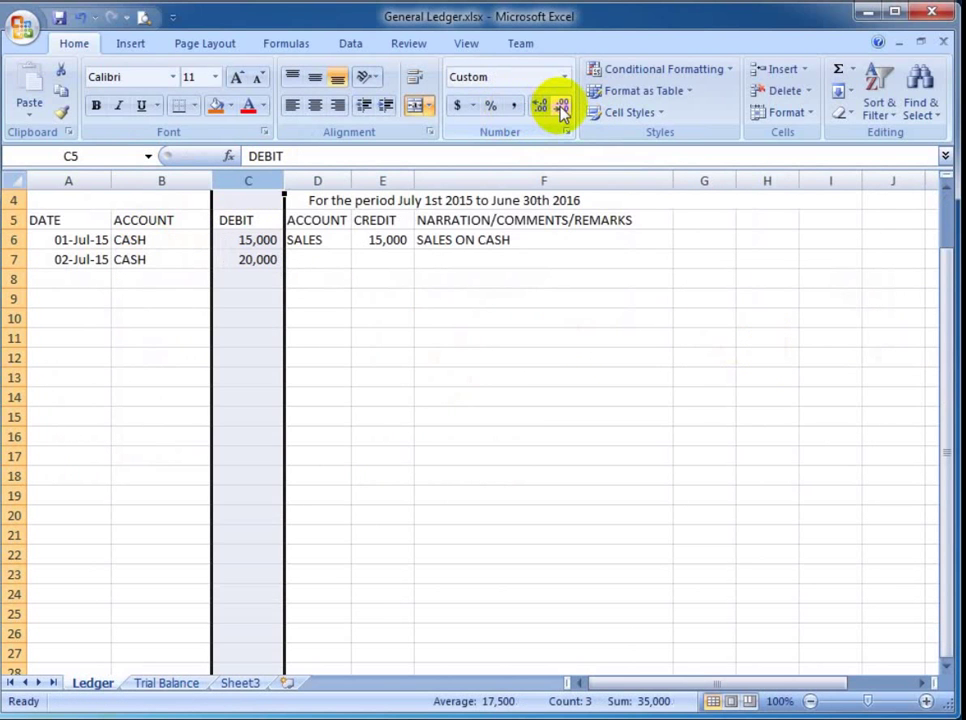
Format the whole CREDIT column E with thousands separators and no decimal places.
key(Right)
key(Right)
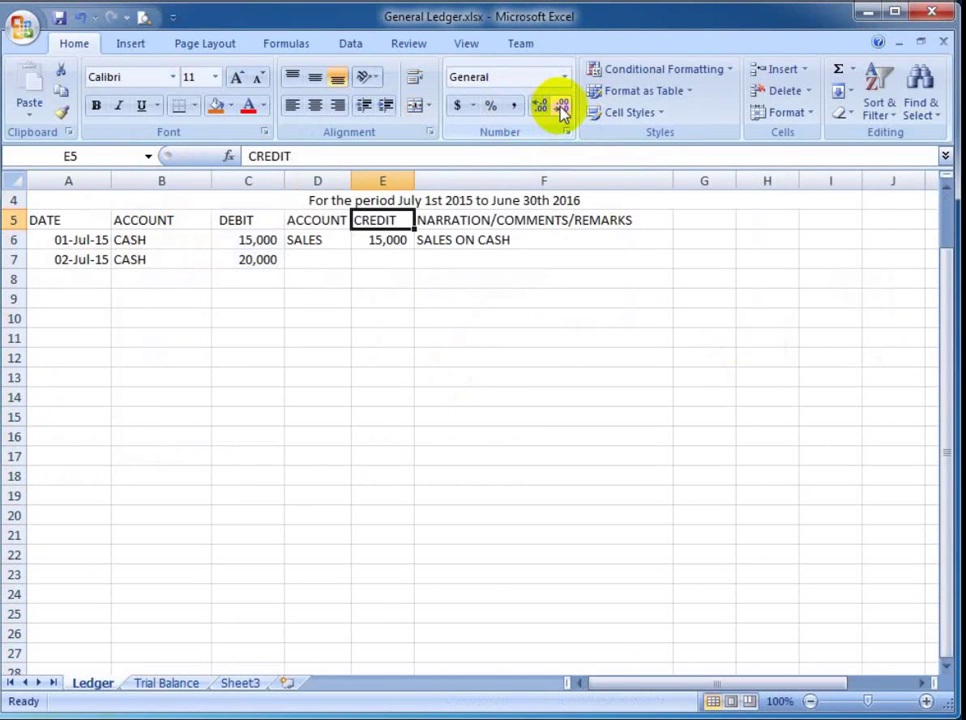
click(382, 180)
click(513, 105)
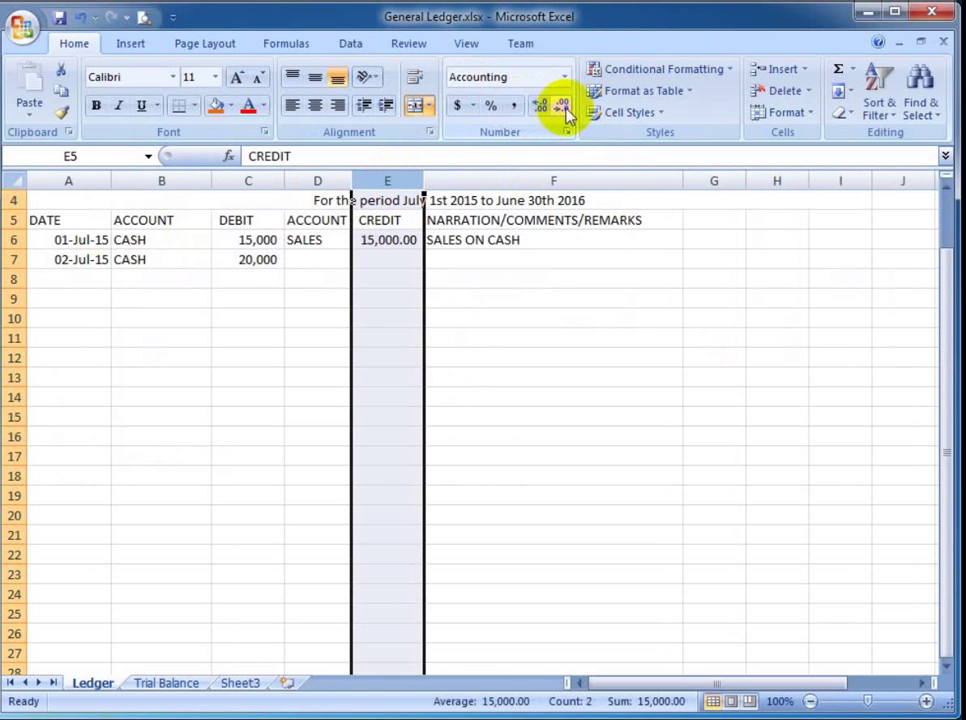
click(562, 105)
click(562, 105)
Try to write CAPITAL by hand as the credit account in D7.
key(Down)
key(Down)
key(Down)
key(Up)
key(Left)
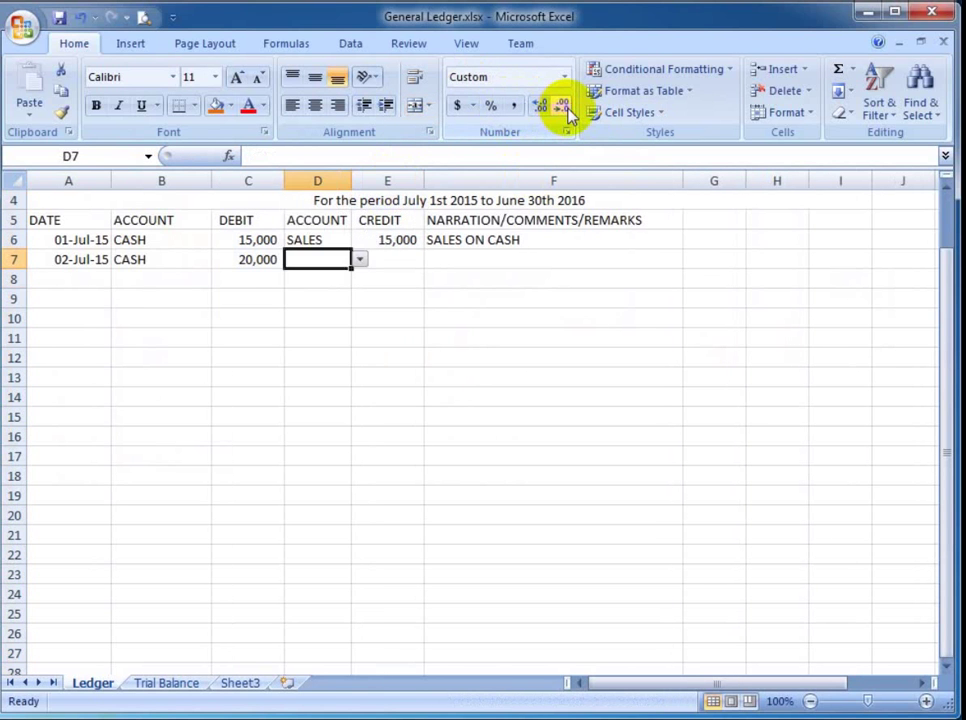
key(Left)
key(Right)
text(CAP)
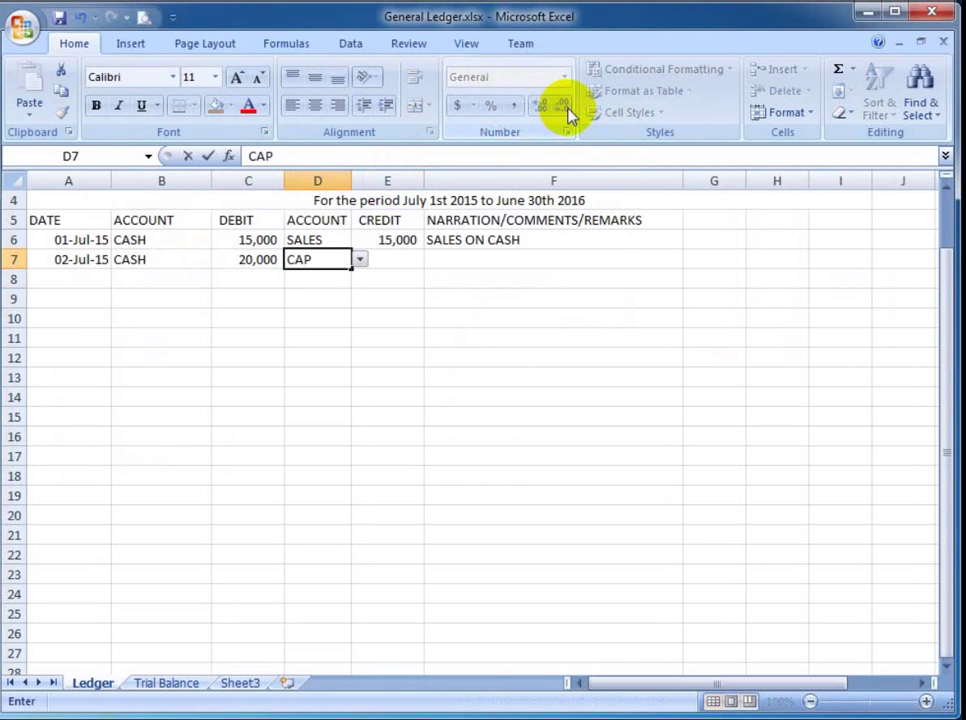
key(Return)
key(Escape)
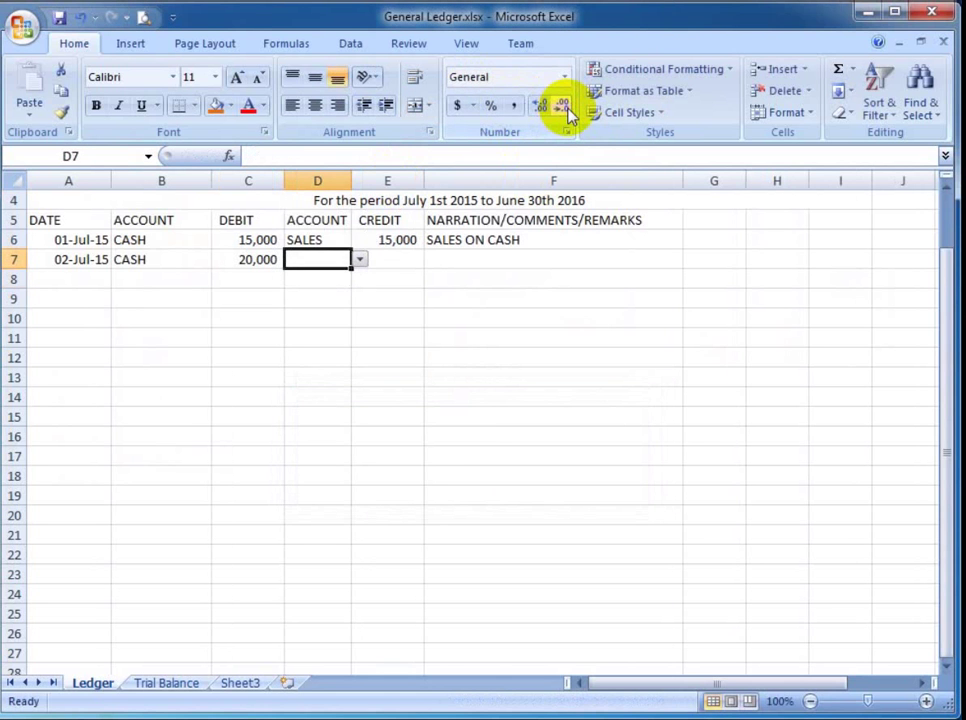
text(CAPITAL)
key(Return)
key(Up)
key(Delete)
key(Return)
key(Up)
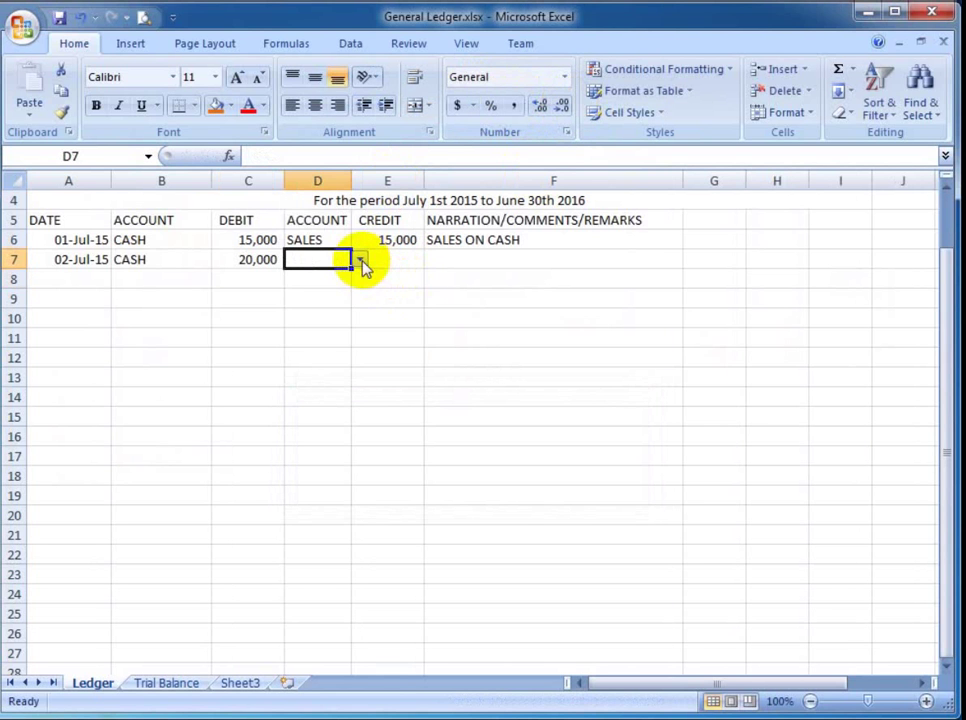
Choose CAPITAL from the account list in D7 and enter 20000 as its credit amount in E7.
click(362, 261)
click(318, 290)
click(386, 258)
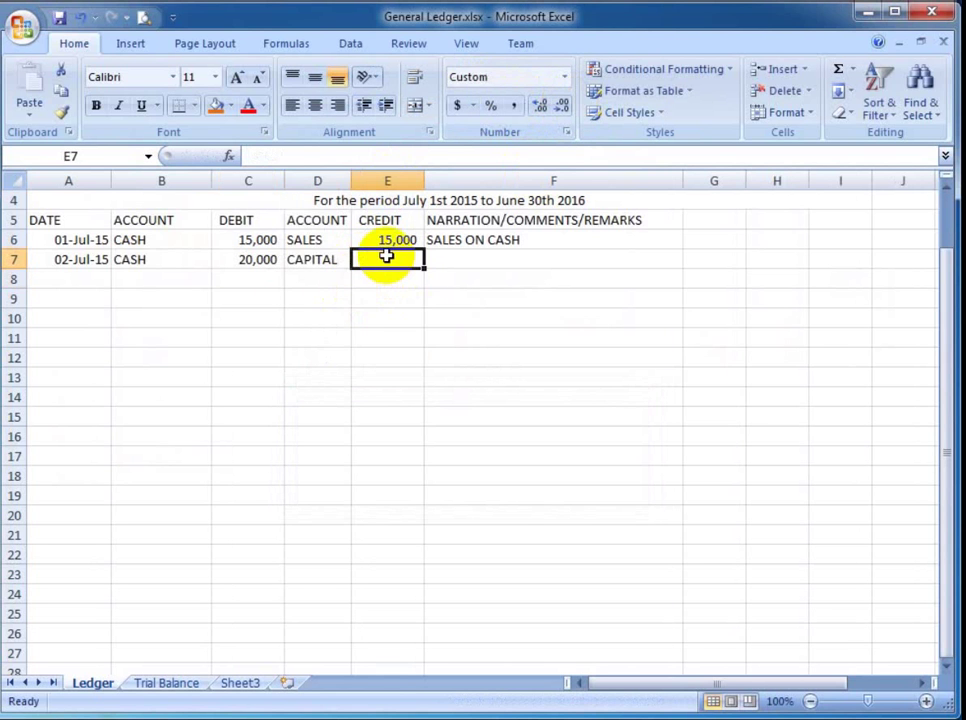
key(Left)
key(Left)
key(Right)
key(Right)
text(20000)
key(Return)
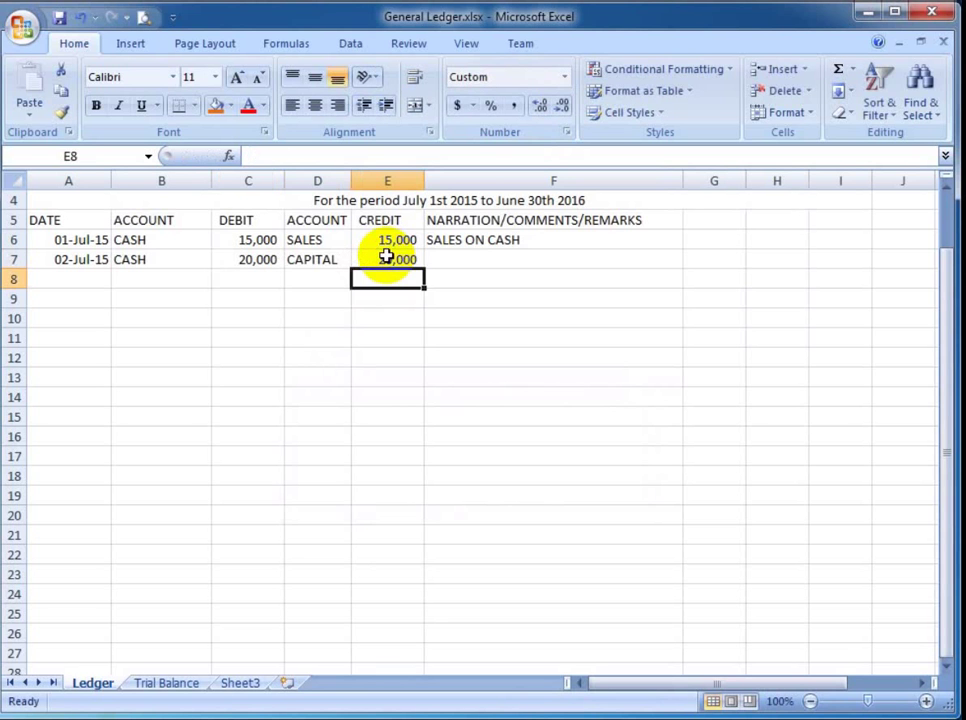
Enter INVESTED BY OWNER as the narration for the capital transaction in F7.
key(Up)
key(Right)
text(INVESTE)
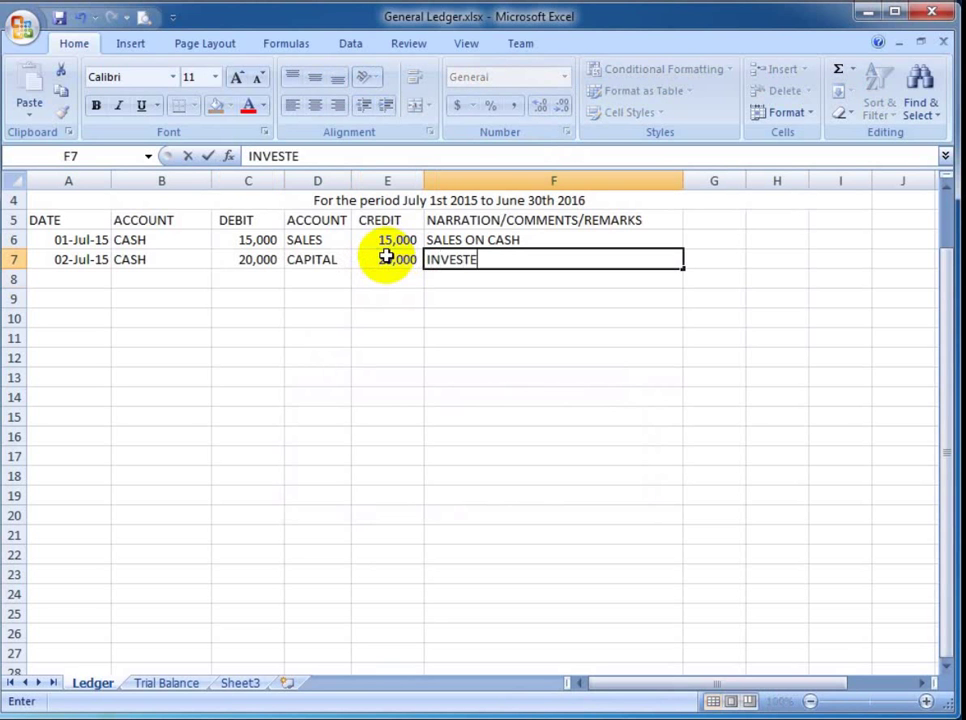
text(D BY OW)
key(BackSpace)
text(OWNER)
key(Return)
key(Up)
key(Left)
key(Left)
key(Down)
key(Left)
key(Left)
key(Left)
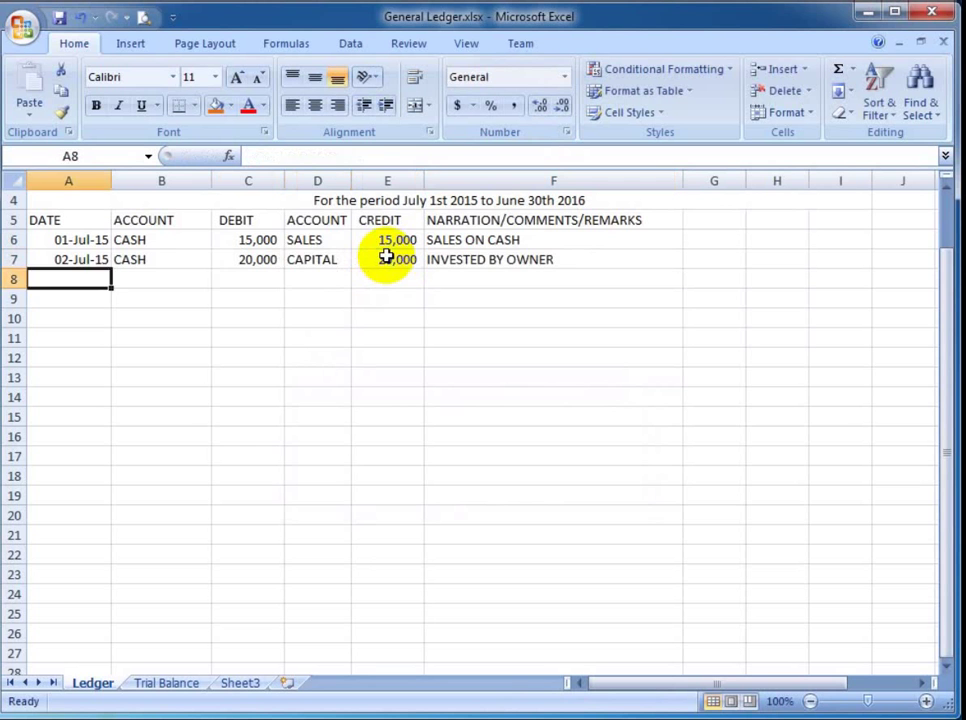
Examine how the Trial Balance sheet shows the credit amounts and balances of the SALES and CAPITAL accounts.
click(166, 683)
click(418, 300)
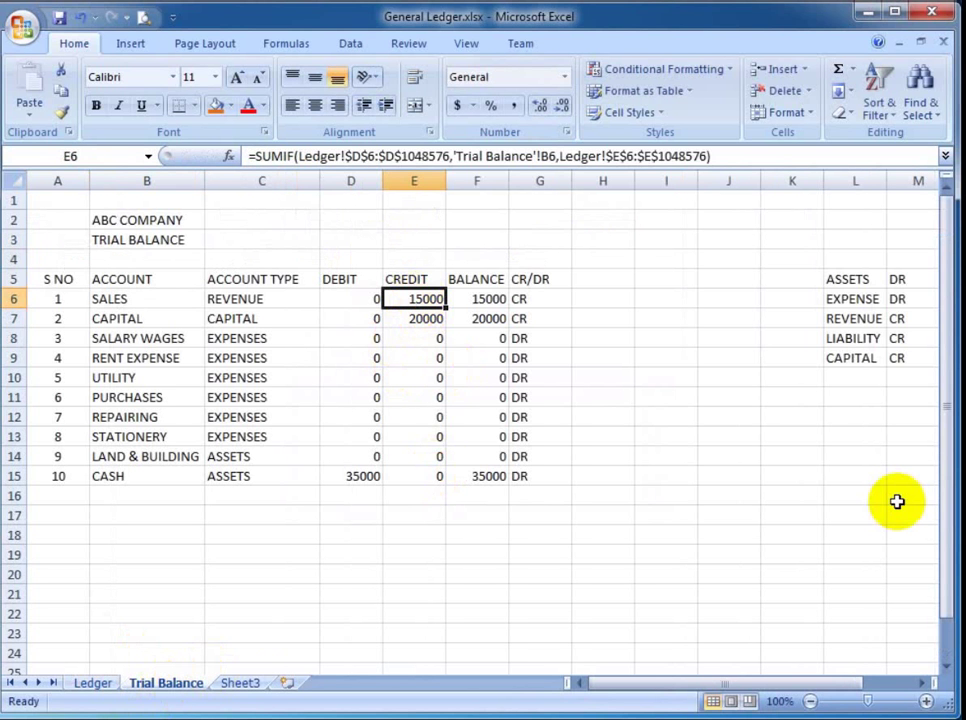
key(Right)
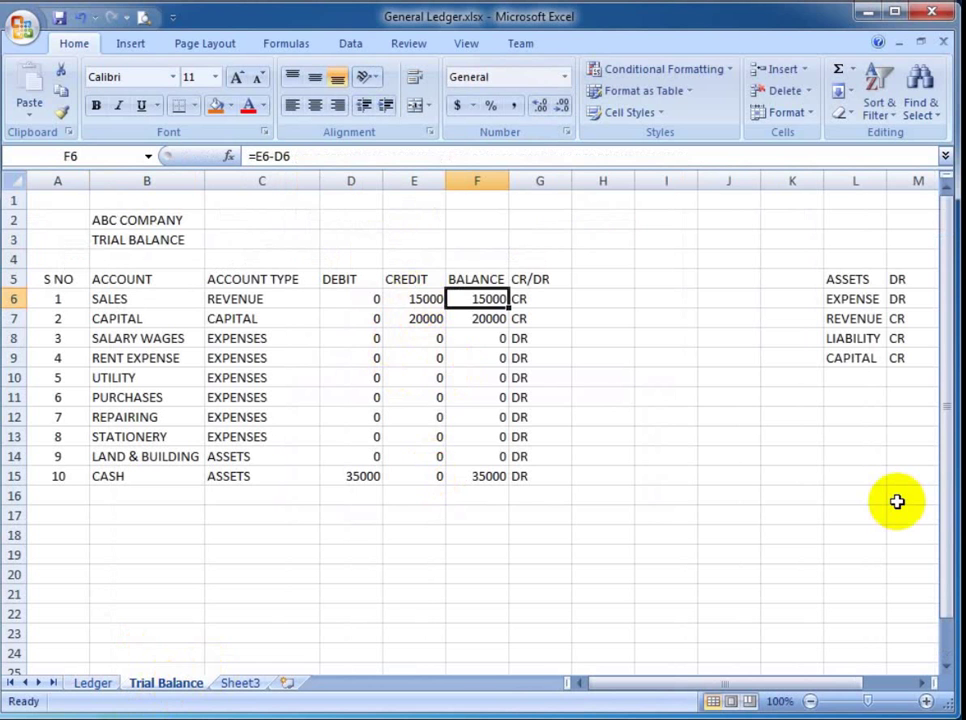
key(Down)
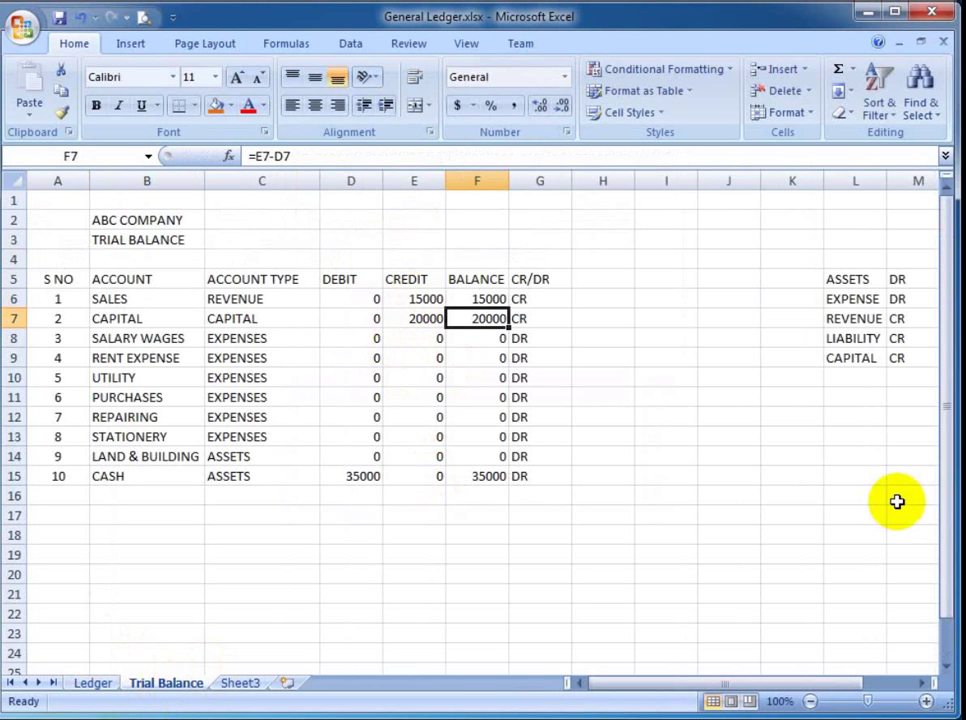
key(Down)
key(Down)
key(Down)
key(Down)
key(Down)
key(Down)
key(Down)
key(Down)
Compare the debit, credit and balance cells of the CASH account with those of CAPITAL on the Trial Balance sheet.
key(Left)
key(Left)
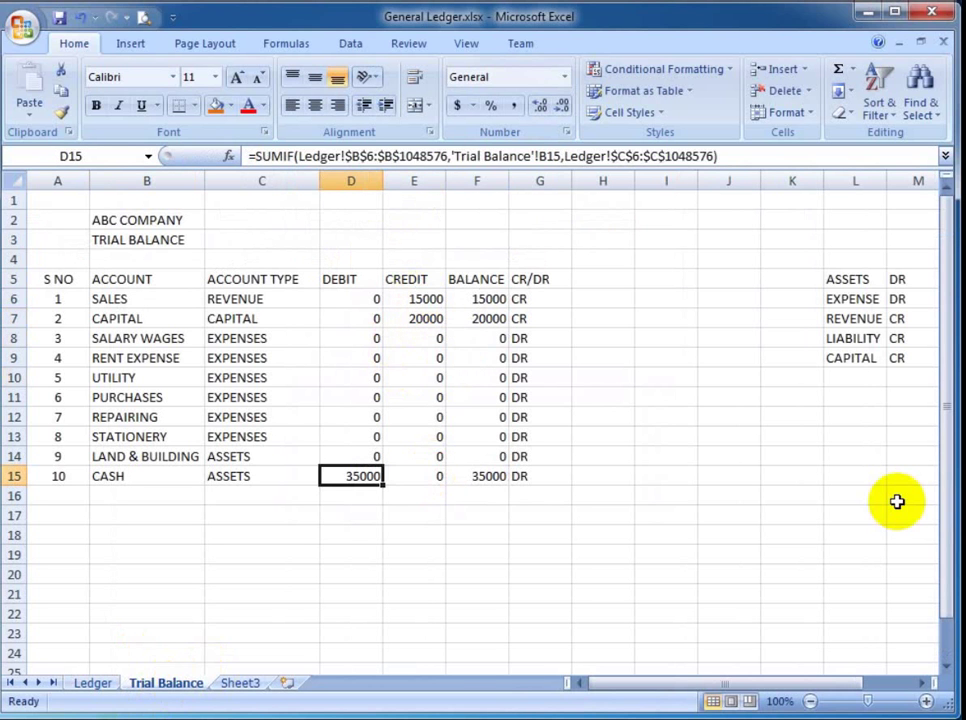
key(Up)
key(Up)
key(Up)
key(Up)
key(Up)
key(Up)
key(Up)
key(Up)
key(Up)
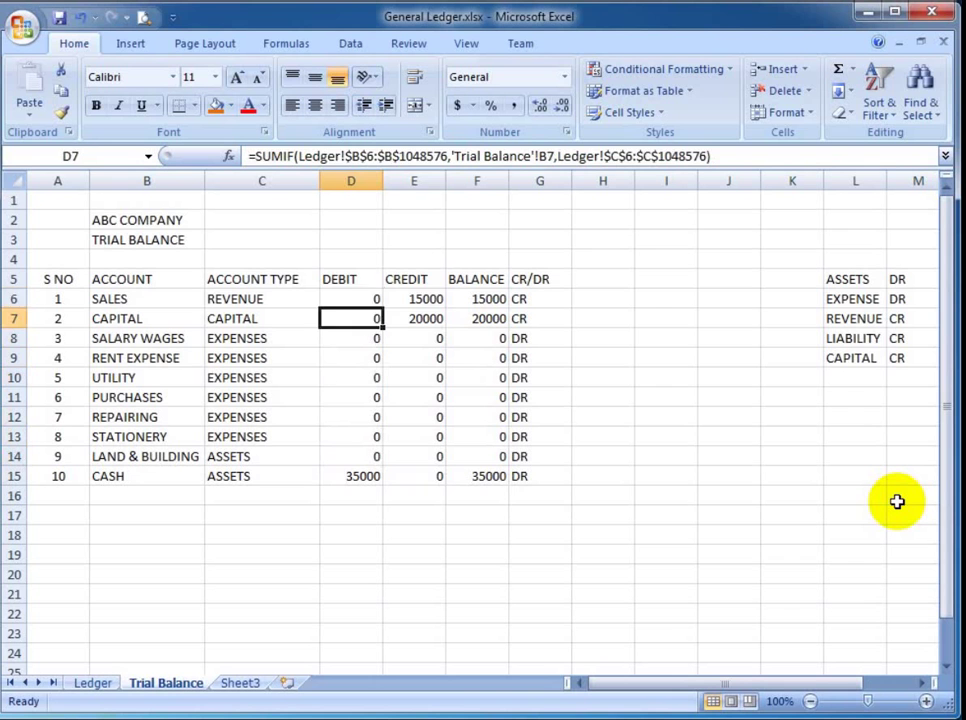
key(Right)
key(Left)
key(Down)
key(Down)
key(Down)
key(Down)
key(Down)
key(Down)
key(Down)
key(Down)
key(Down)
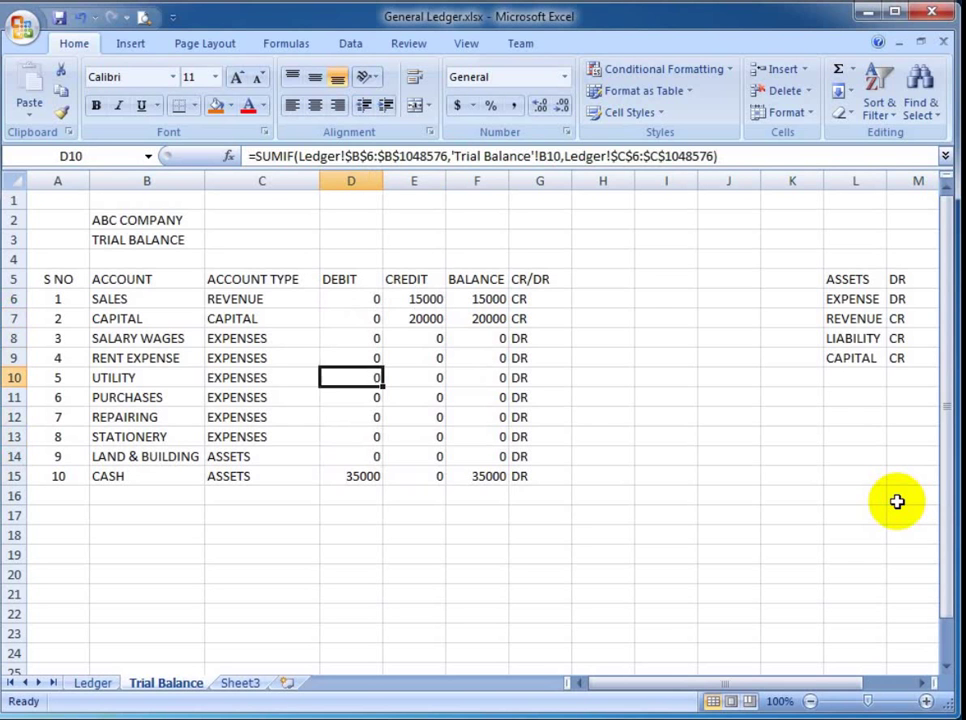
key(Right)
key(Right)
key(Right)
key(Left)
key(Left)
key(Left)
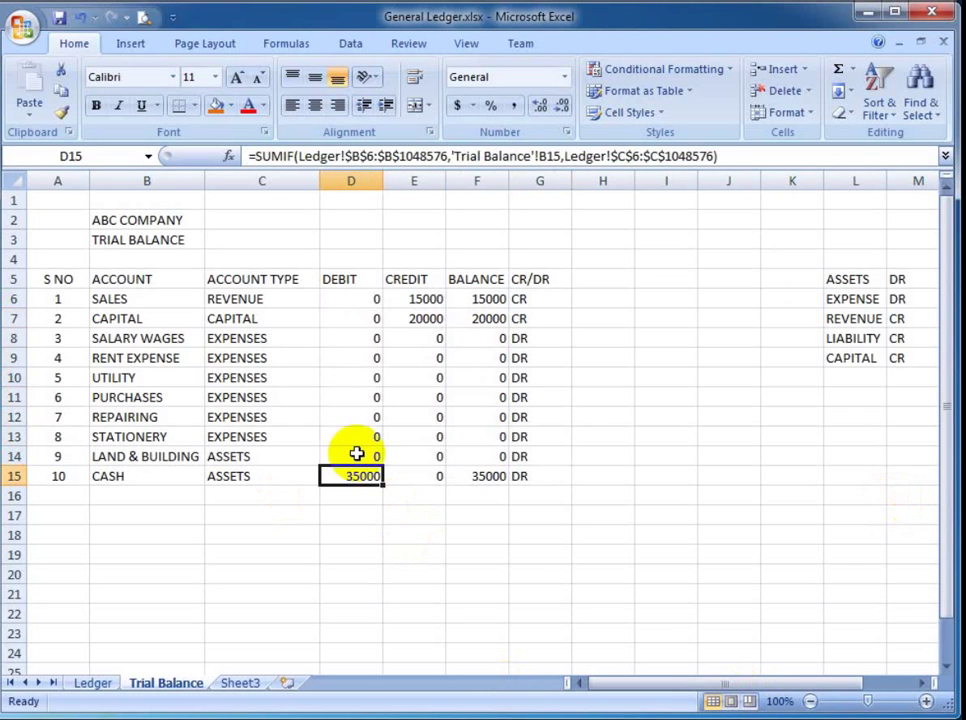
Enter 3 Jul 2015 as the date of a new Ledger transaction in A8.
key(ctrl+Page_Up)
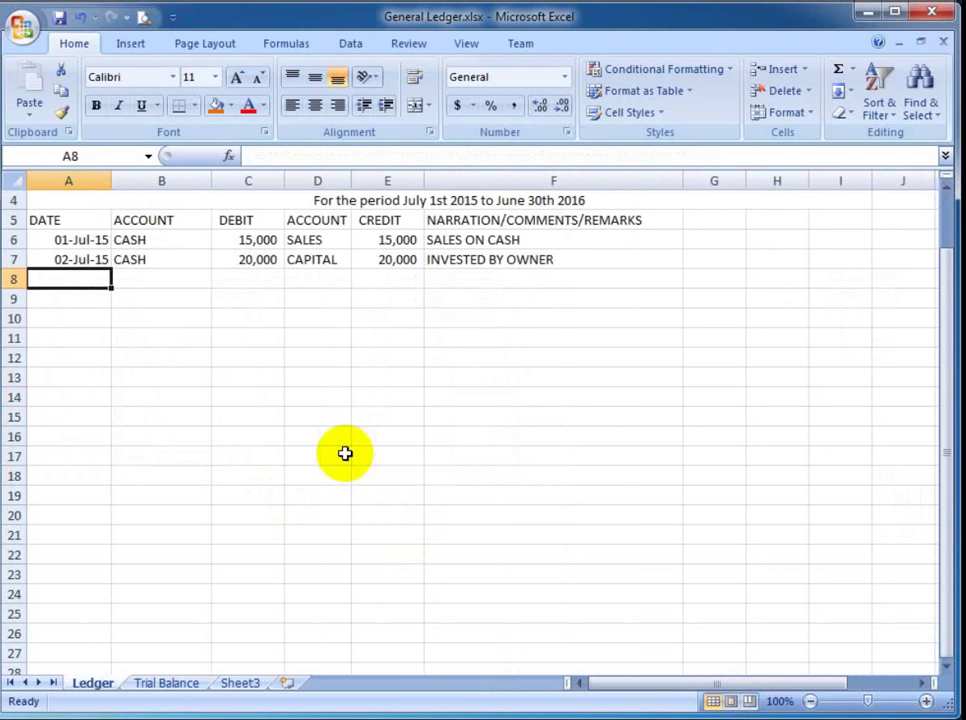
text(3JUL 2015)
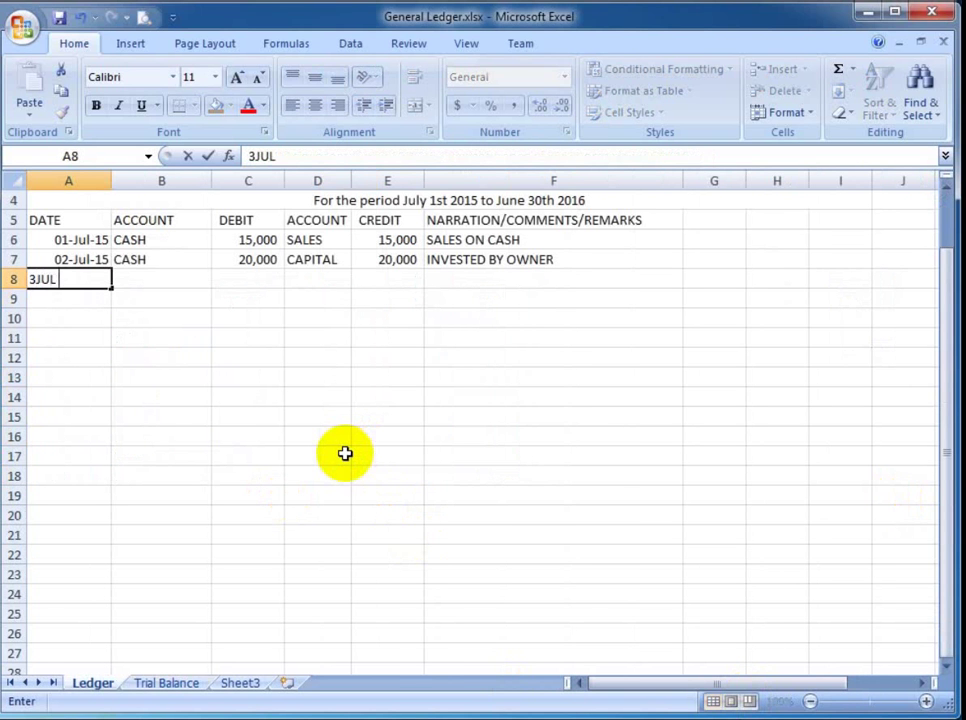
key(Return)
key(Up)
Try to write SALA by hand as the debit account in B8.
key(Right)
text(SALA)
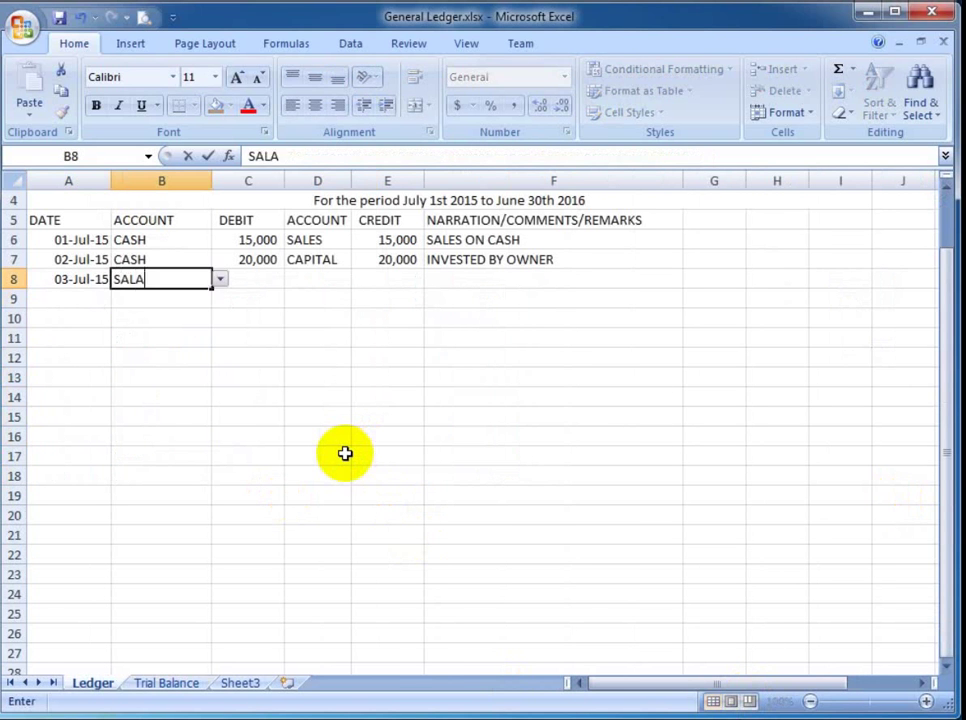
key(Return)
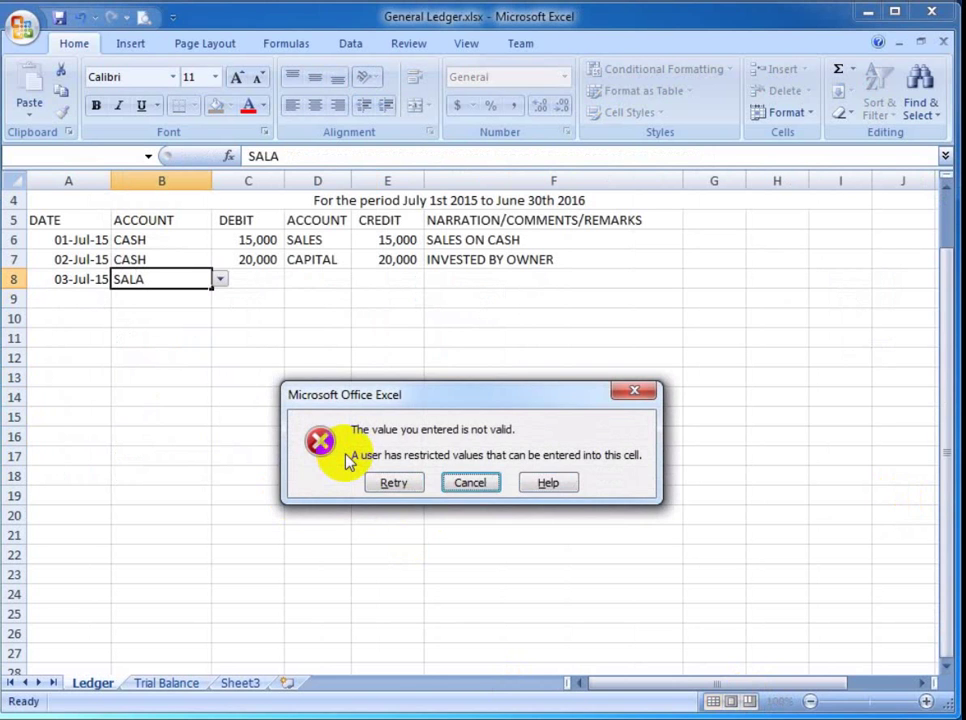
key(Escape)
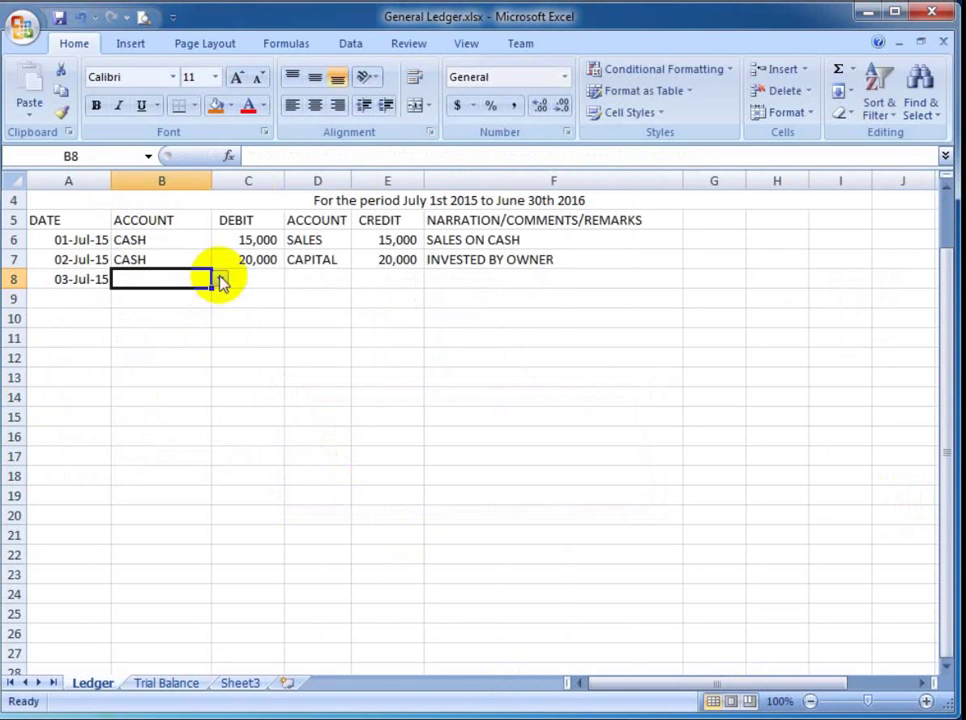
Choose SALARY WAGES from the account list in B8 and enter 12000 as its debit amount in C8.
click(219, 279)
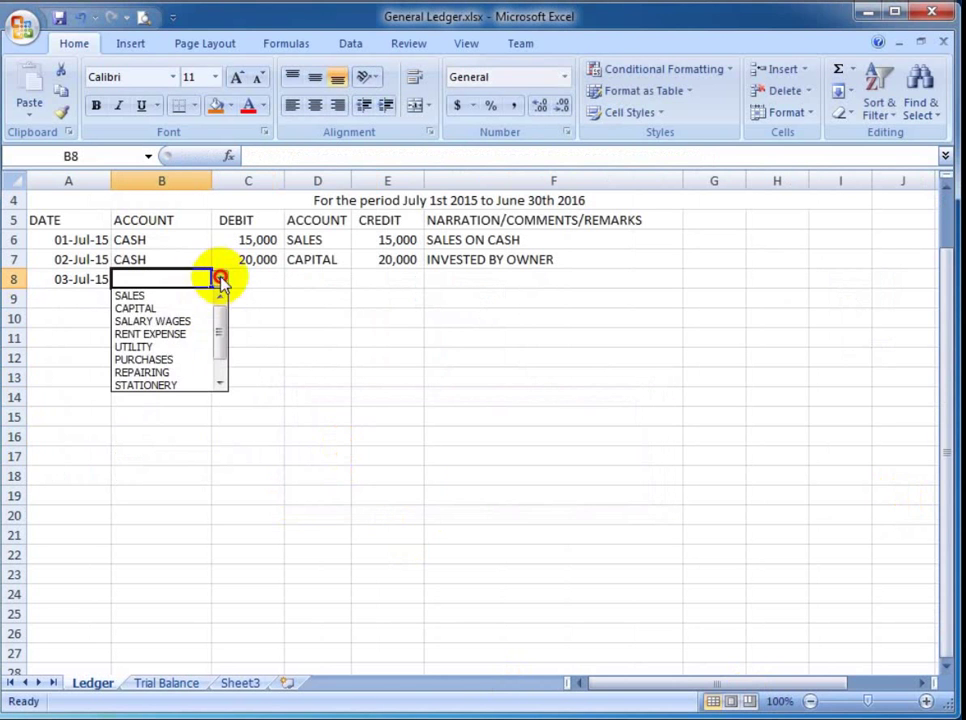
click(189, 322)
click(261, 280)
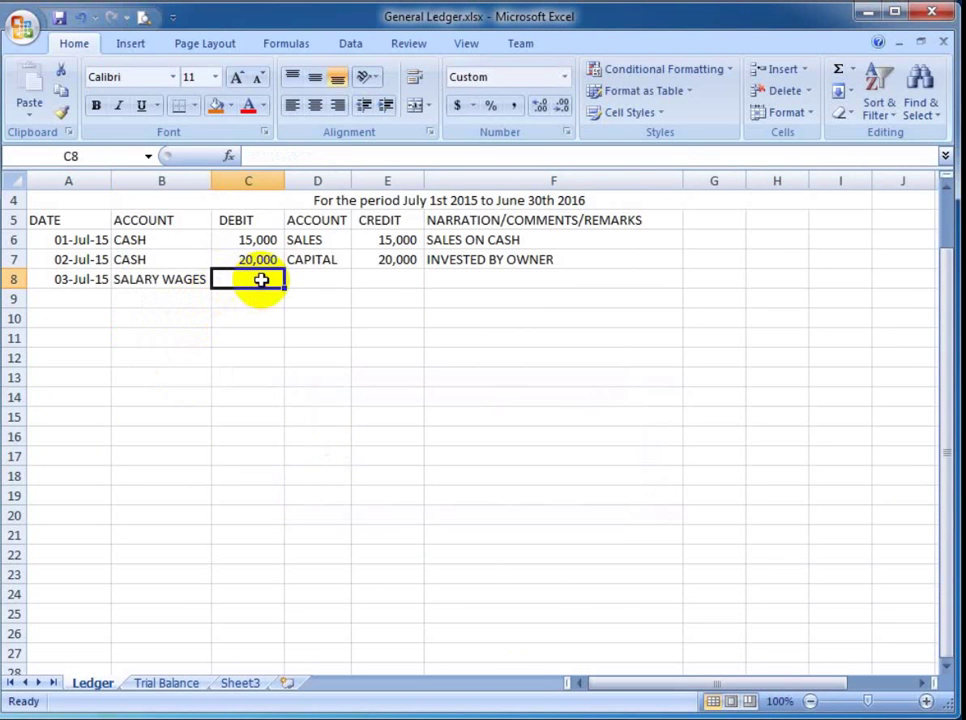
text(20,0)
text(00)
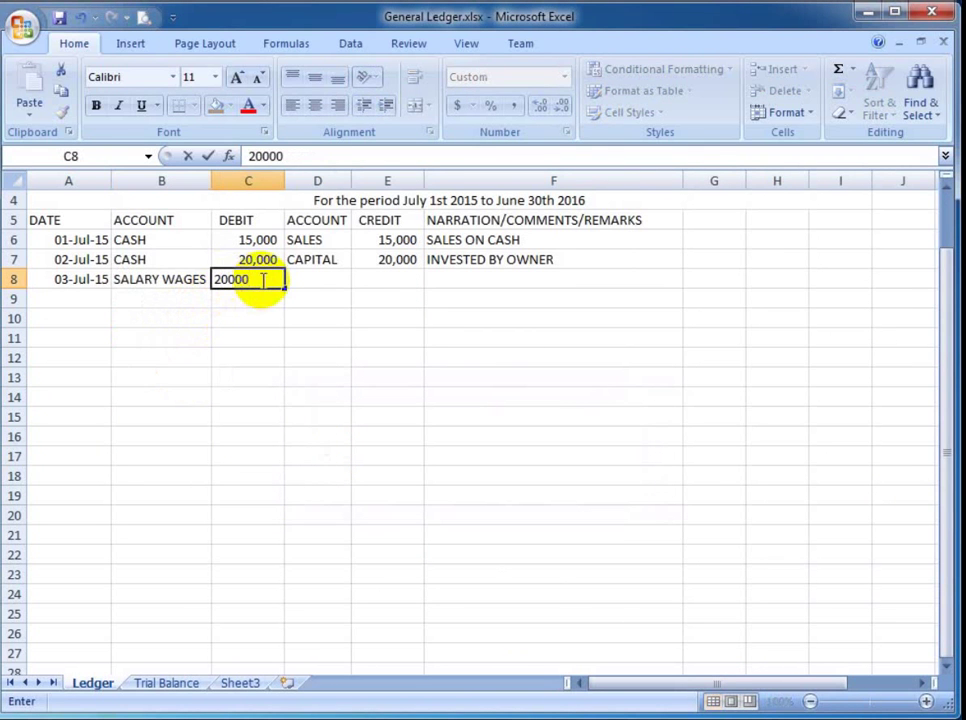
key(BackSpace)
key(BackSpace)
key(BackSpace)
key(BackSpace)
key(BackSpace)
text(12000)
key(Tab)
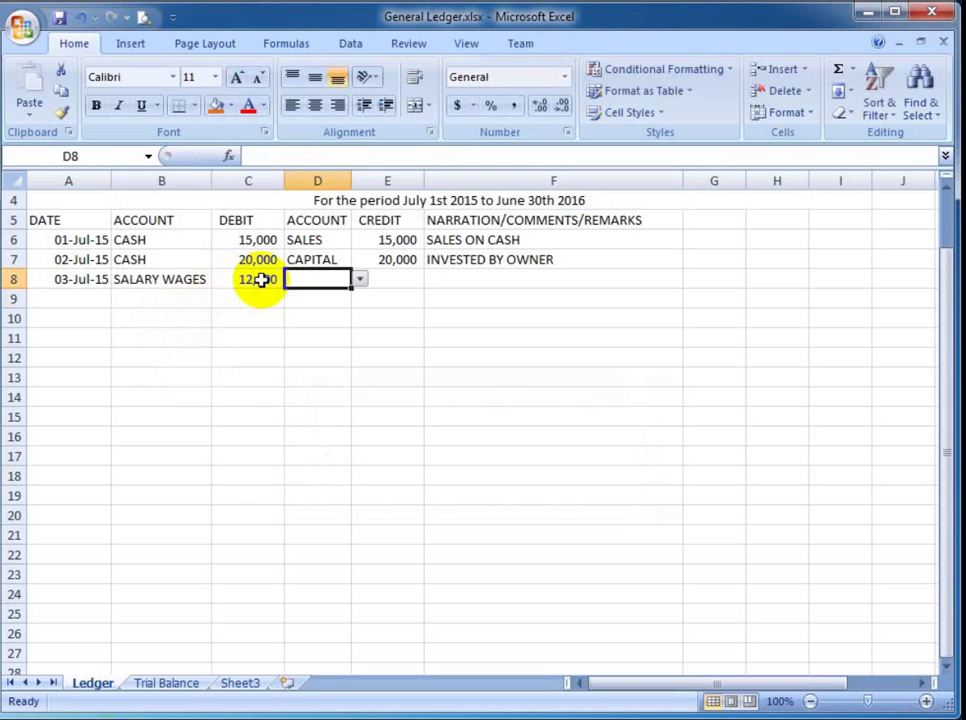
Choose CASH from the account list in D8 and enter 12000 as its credit amount in E8.
key(Left)
key(Right)
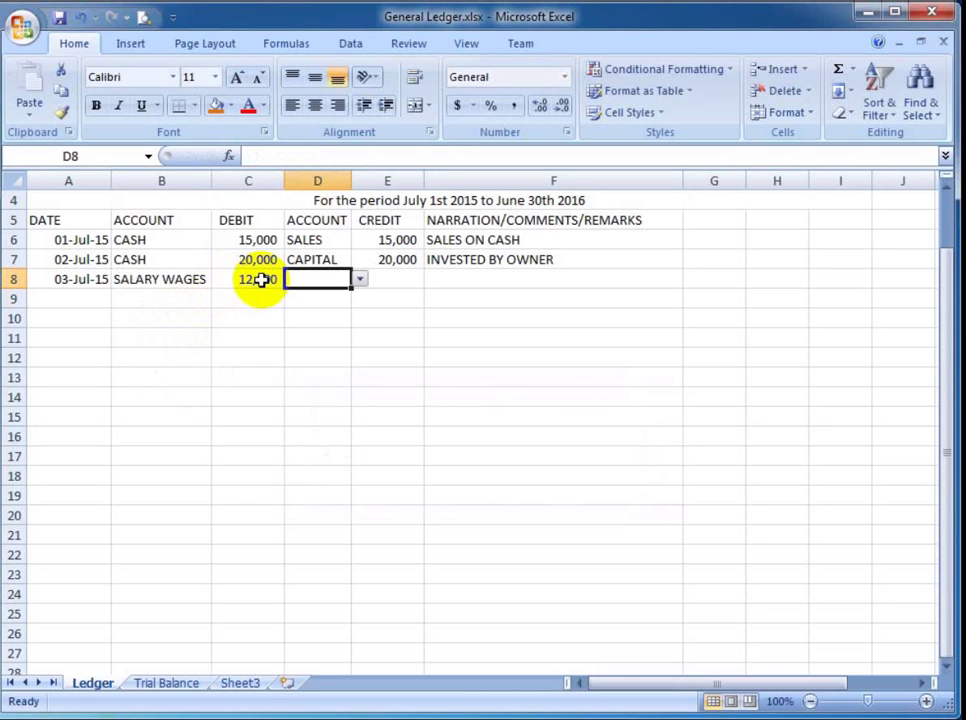
click(360, 280)
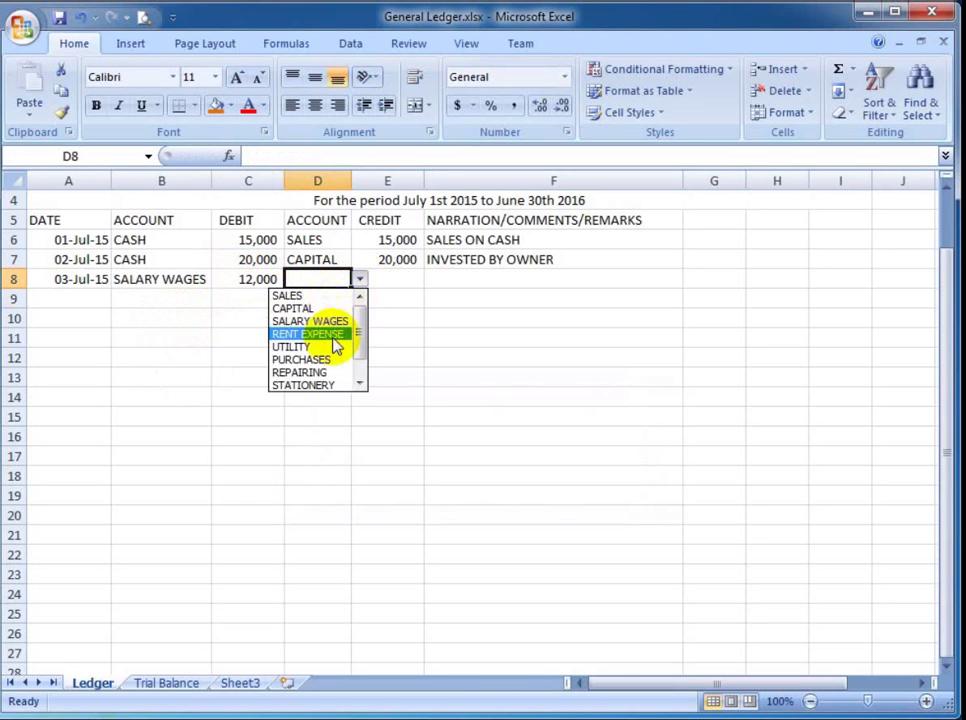
click(366, 374)
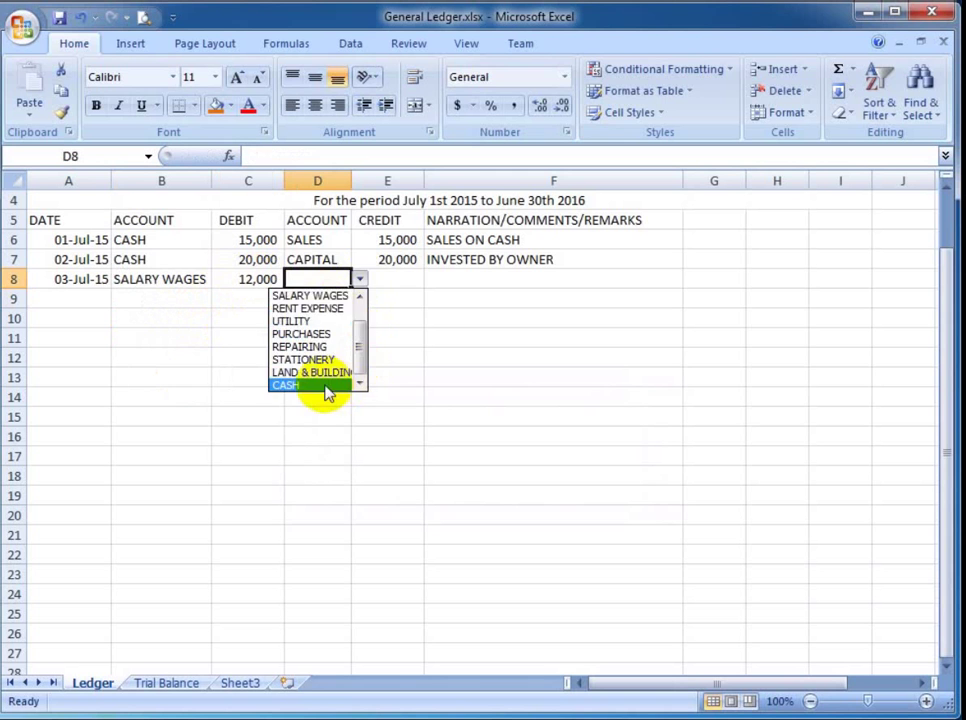
click(325, 386)
click(405, 279)
text(12,000)
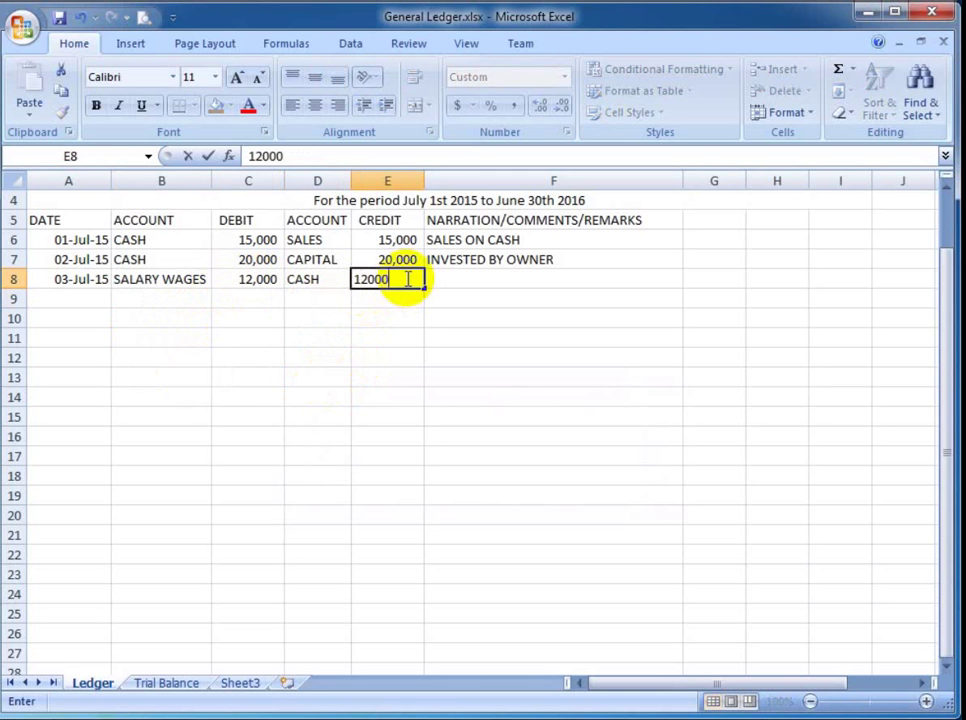
key(Tab)
Enter SALARY PAID TO MANGER as the narration for the salary transaction in F8.
text(SALA)
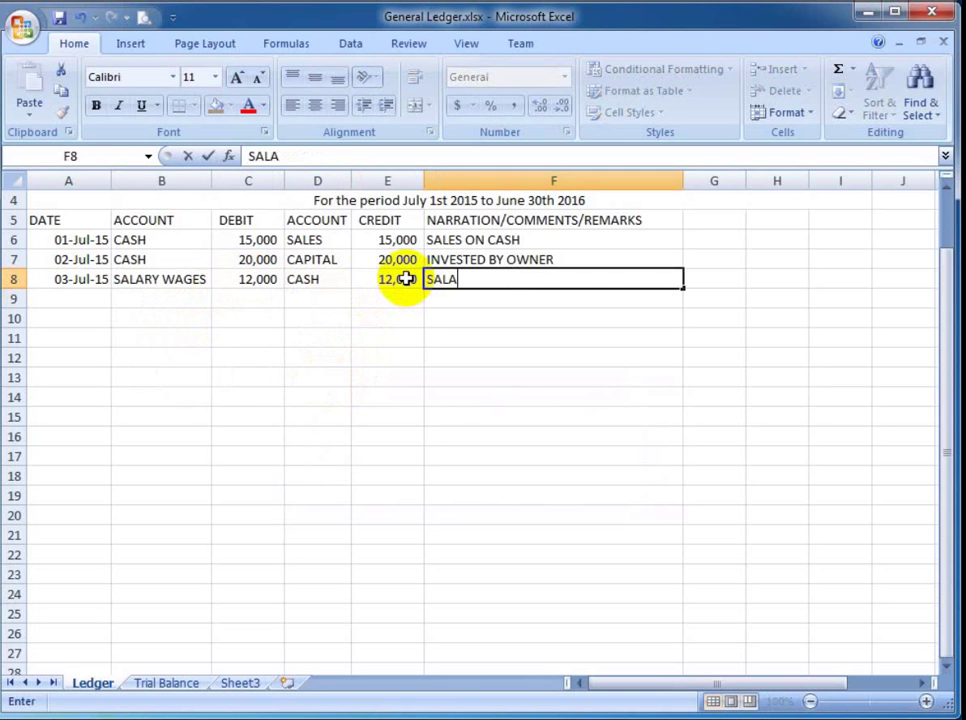
text(RY PIDN T)
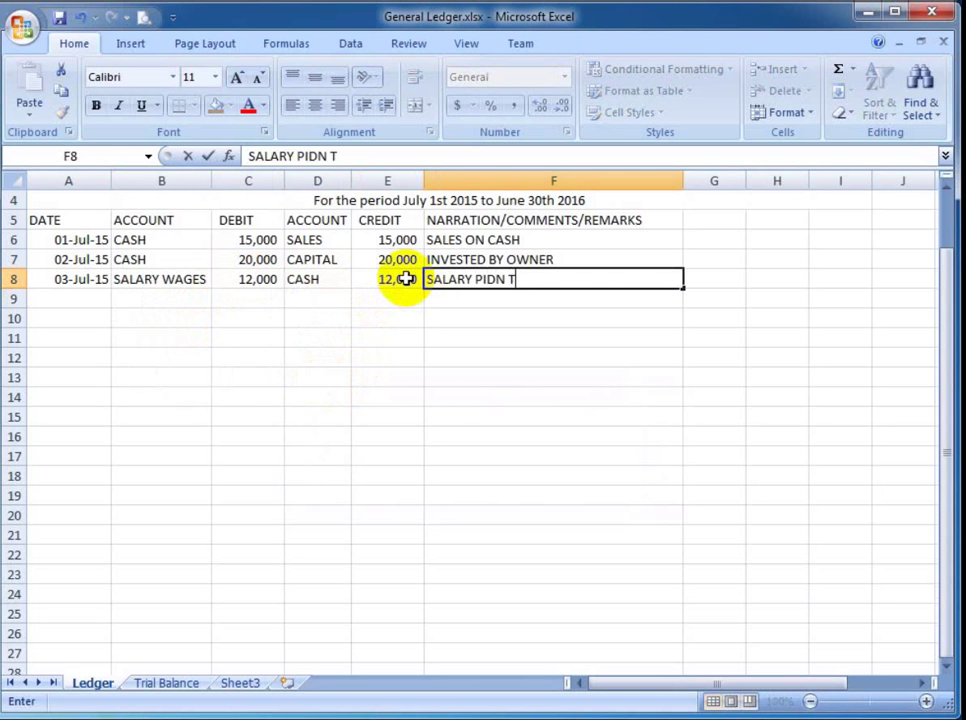
key(BackSpace)
key(BackSpace)
key(BackSpace)
key(BackSpace)
text(ID TO MAN)
key(BackSpace)
key(BackSpace)
text(MAN)
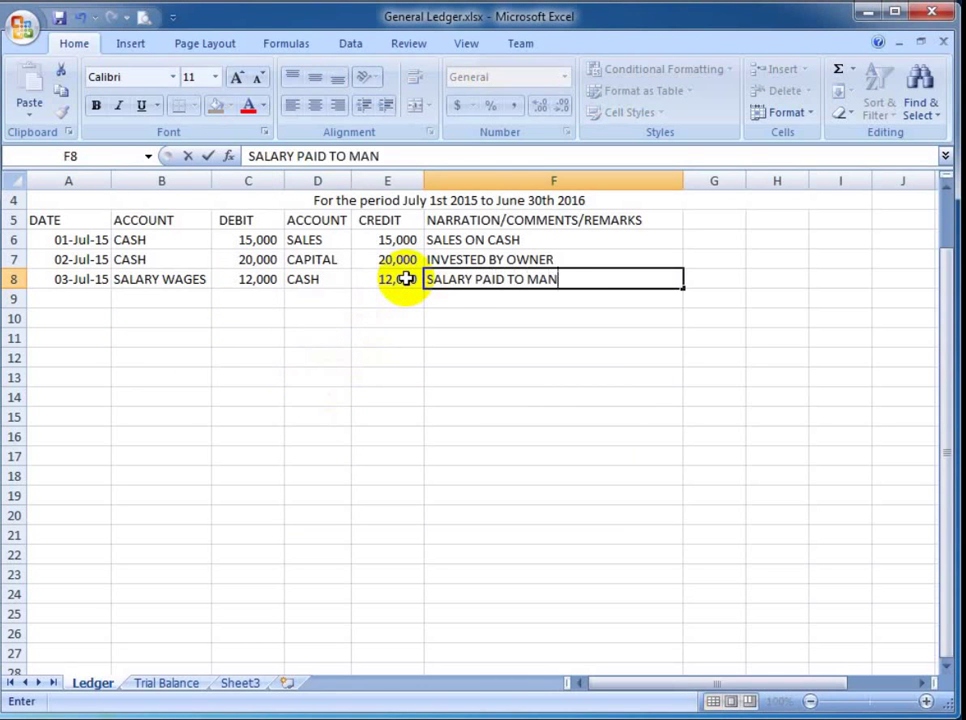
text(GER)
key(Return)
key(Up)
click(405, 279)
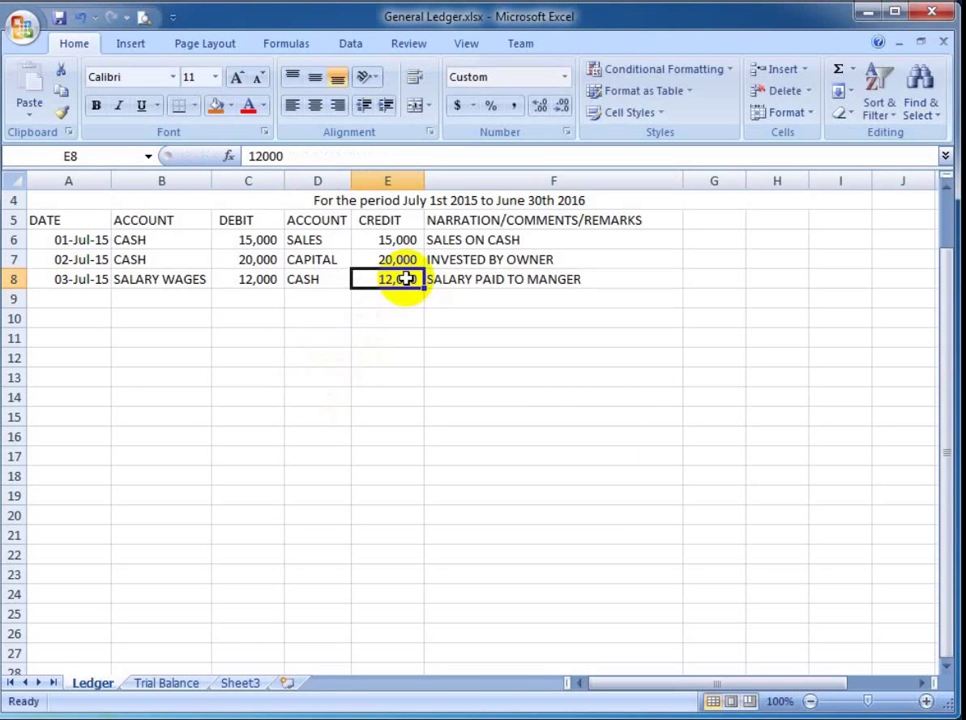
key(Left)
key(Right)
key(Right)
key(Left)
key(Left)
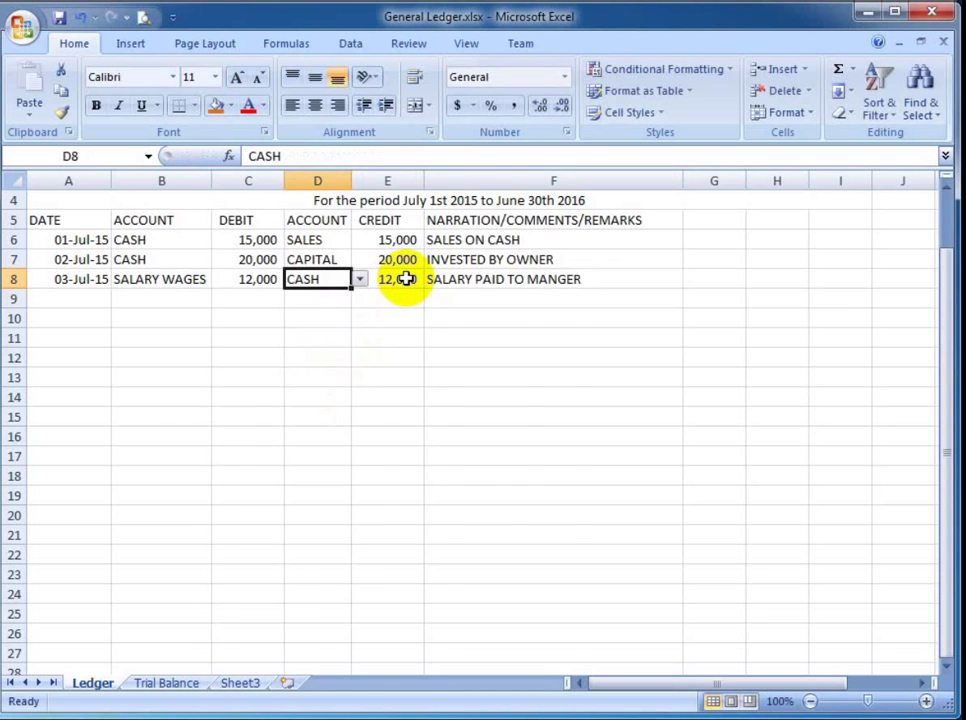
Examine the debit amount, balance and DR/CR side of the SALARY WAGES account on the Trial Balance sheet.
key(ctrl+Page_Down)
key(Up)
key(Up)
key(Up)
key(Up)
key(Up)
key(Up)
key(Up)
key(Up)
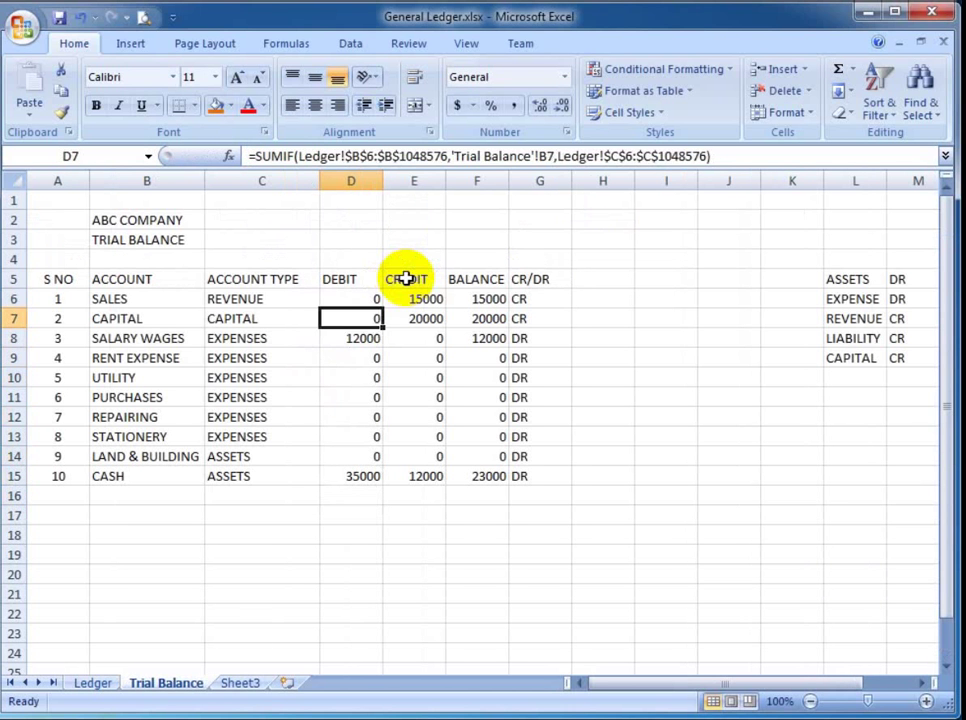
key(Down)
key(Left)
key(Left)
key(Right)
key(Right)
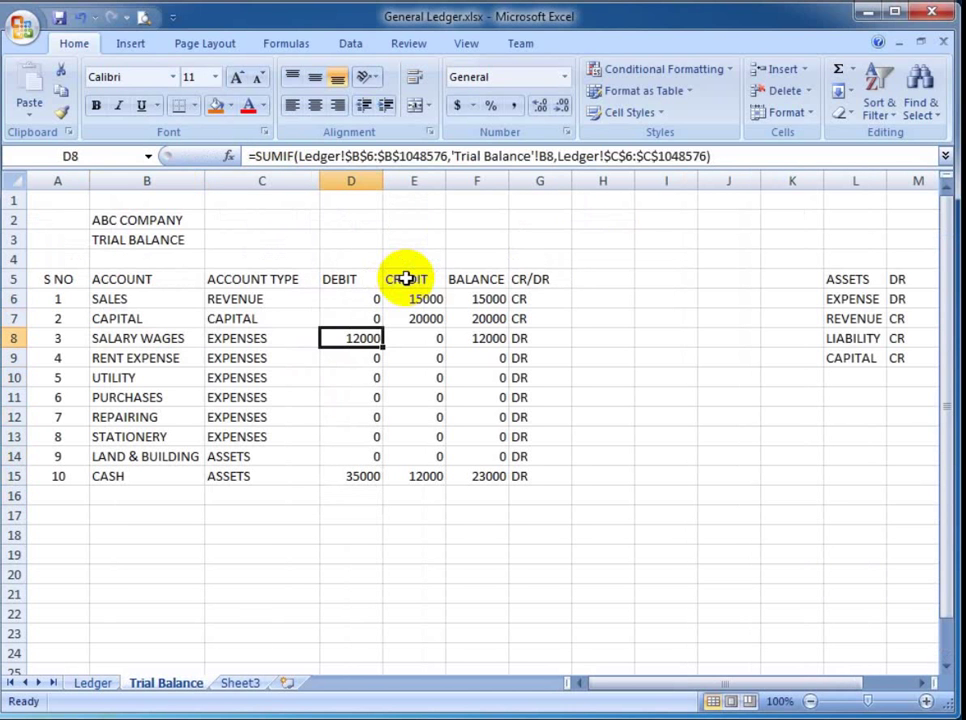
key(Right)
key(Right)
key(Right)
key(Left)
key(Left)
key(Down)
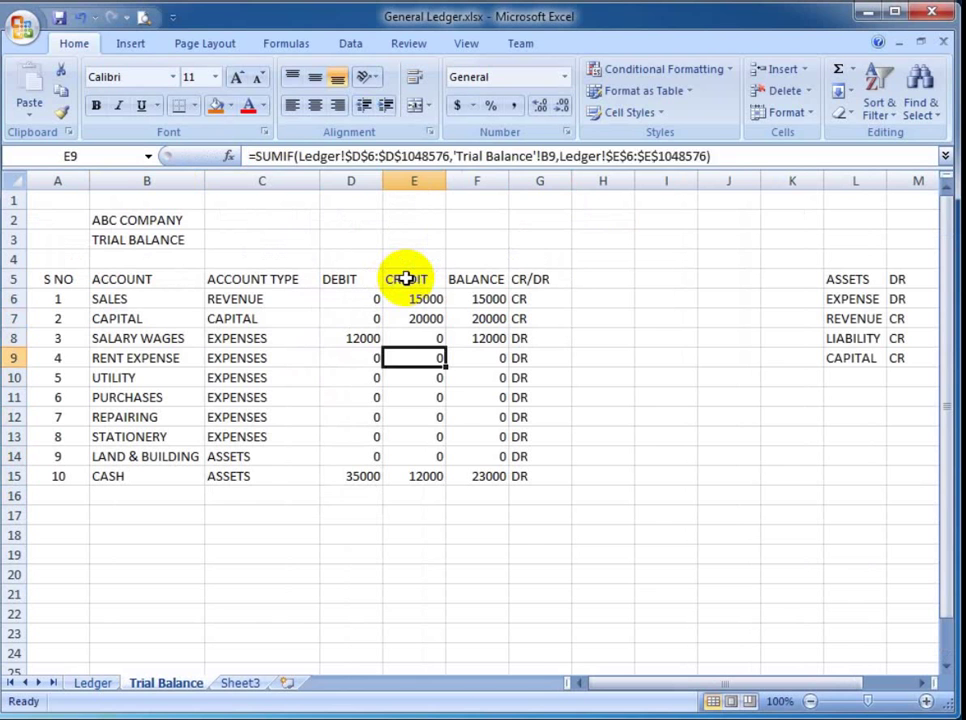
Check the CASH account's debit, credit and balance in row 15 of the Trial Balance against the Ledger entries.
key(Down)
key(Down)
key(Down)
key(Down)
key(Down)
key(Down)
key(Left)
key(Left)
key(Right)
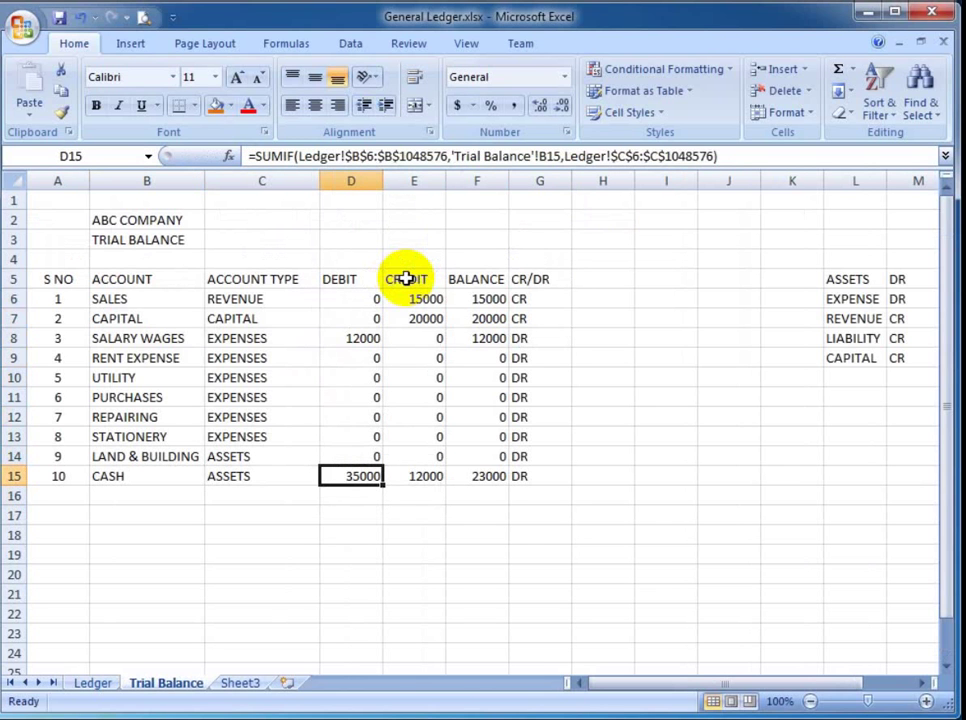
key(Right)
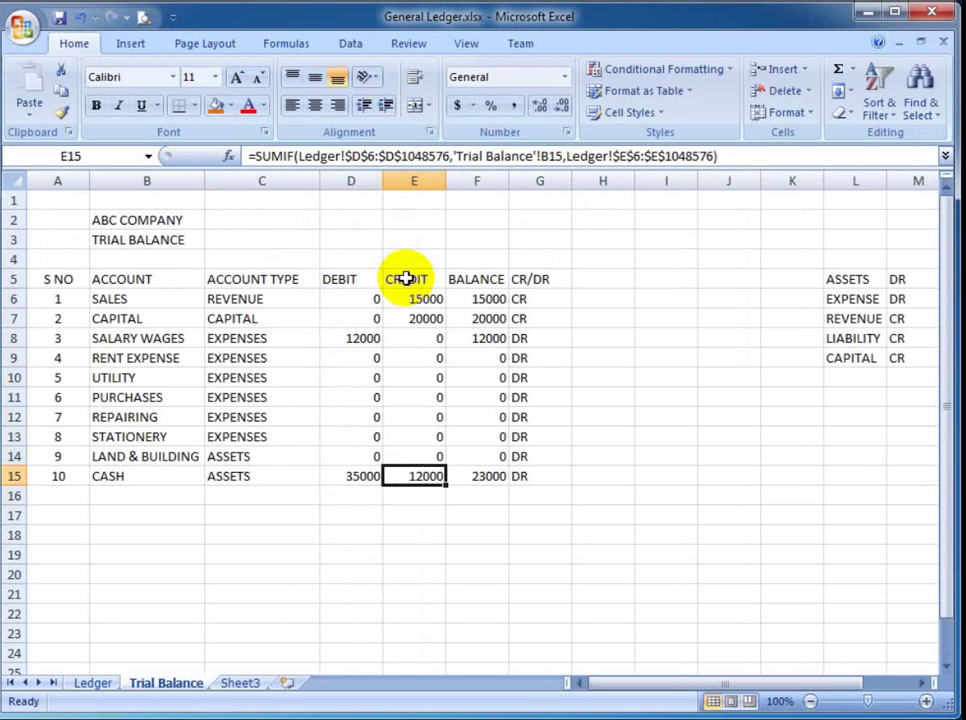
key(Left)
key(Right)
key(Right)
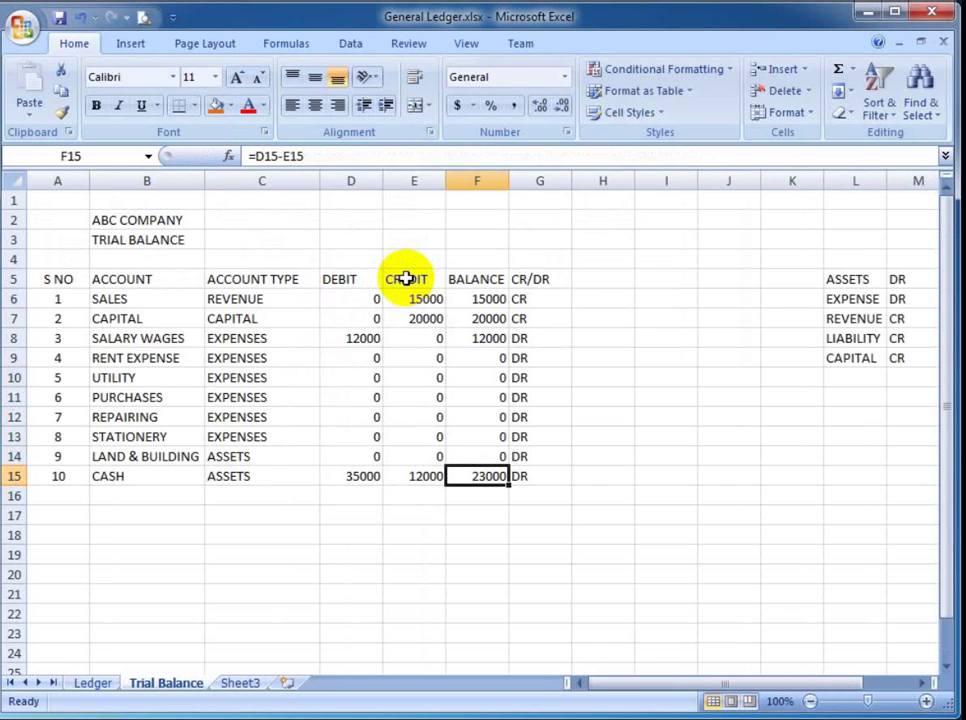
key(ctrl+Page_Up)
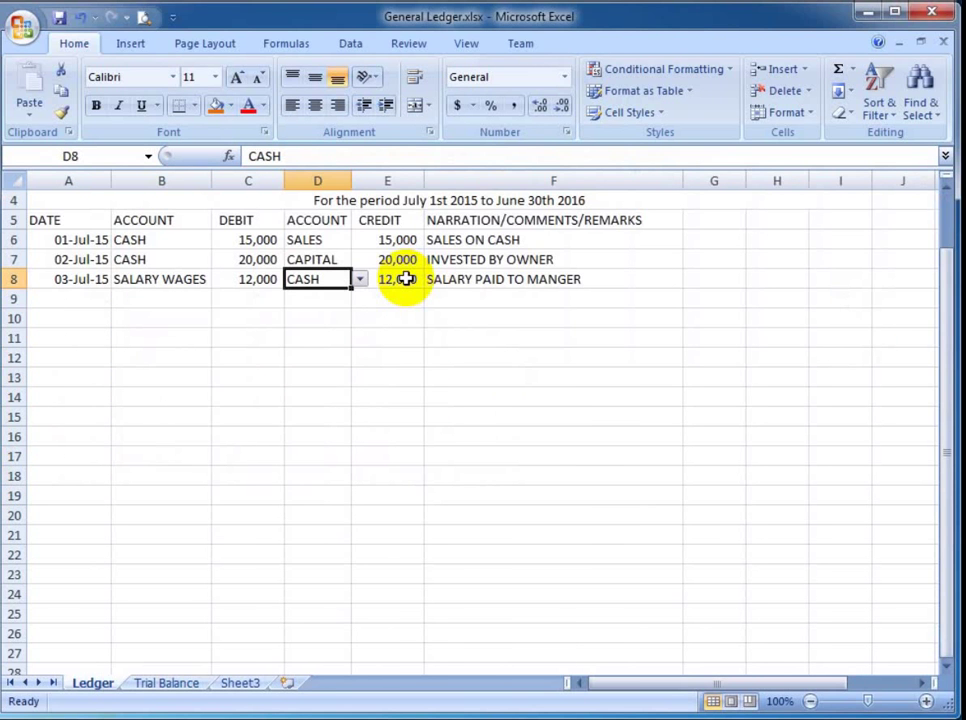
key(ctrl+Page_Down)
key(Left)
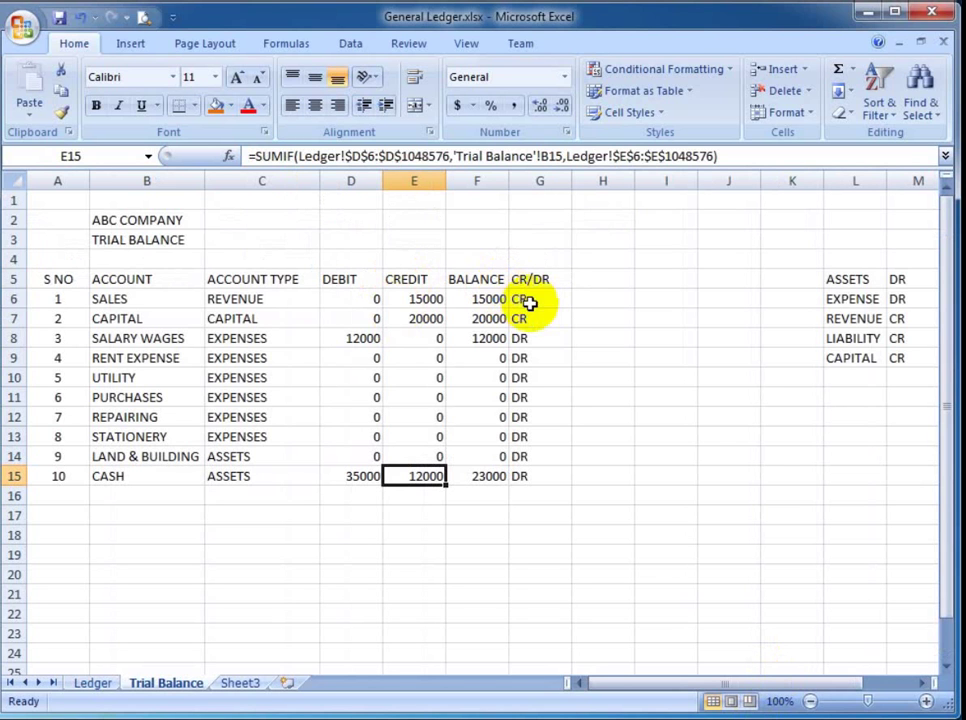
click(425, 241)
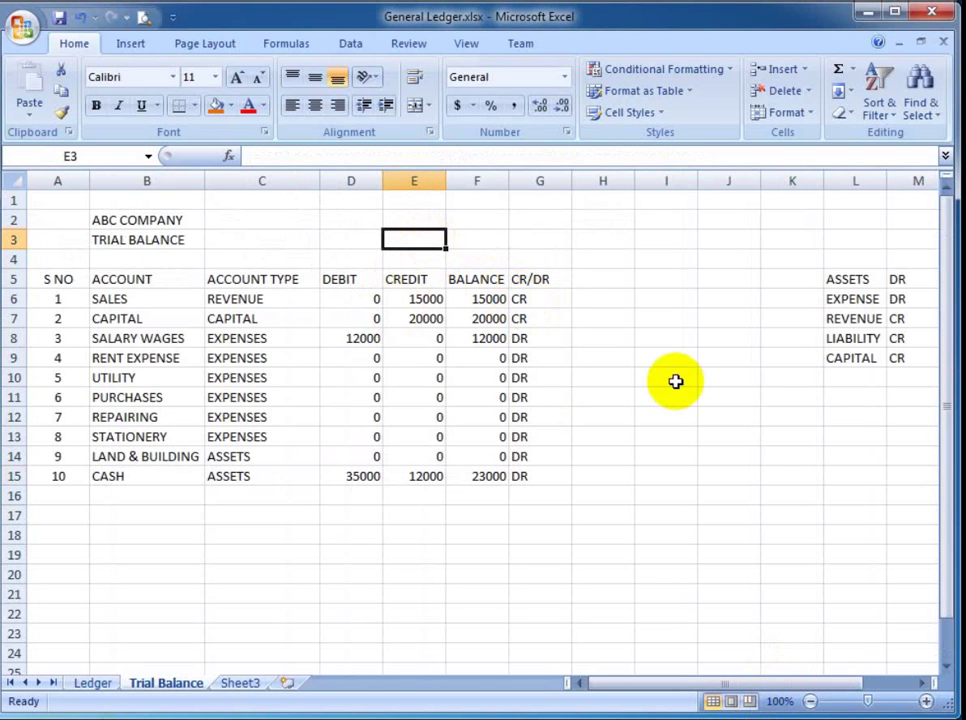
click(470, 360)
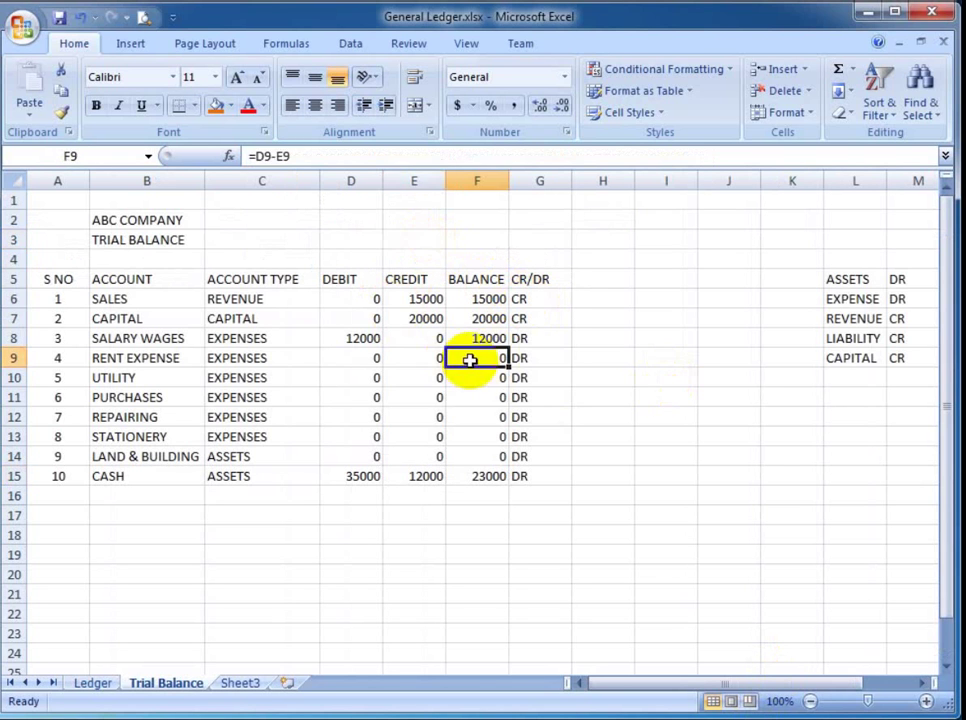
click(410, 259)
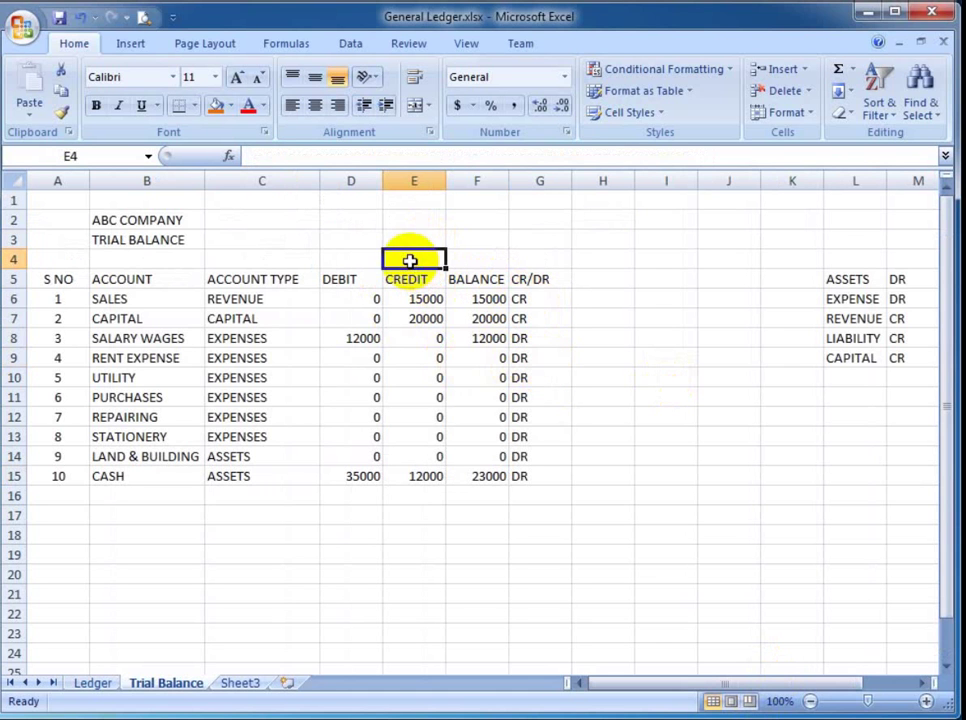
click(283, 255)
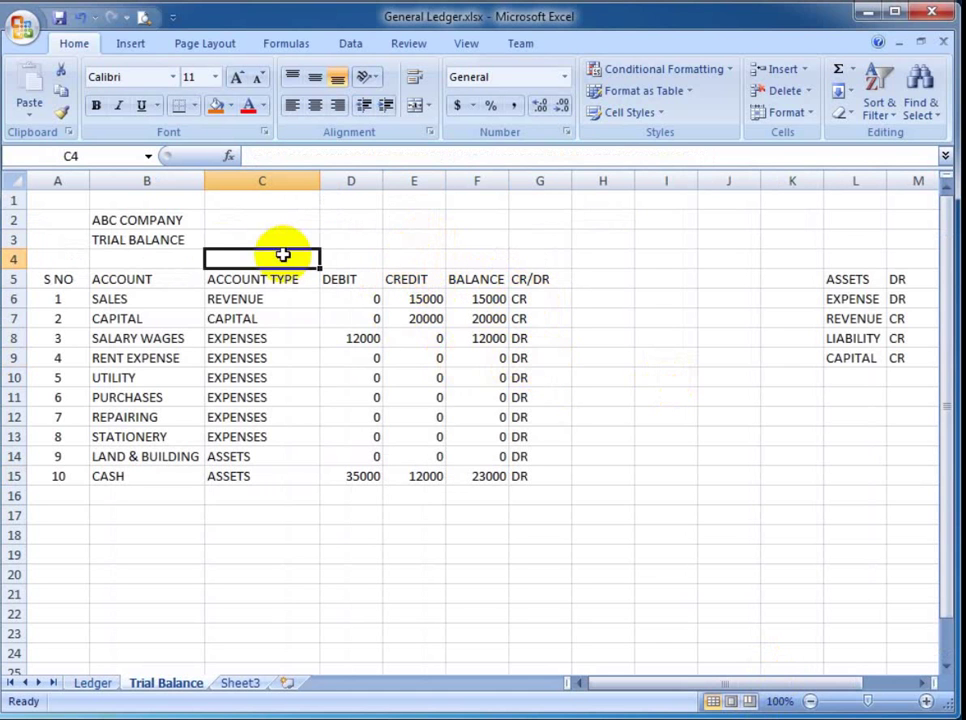
click(170, 259)
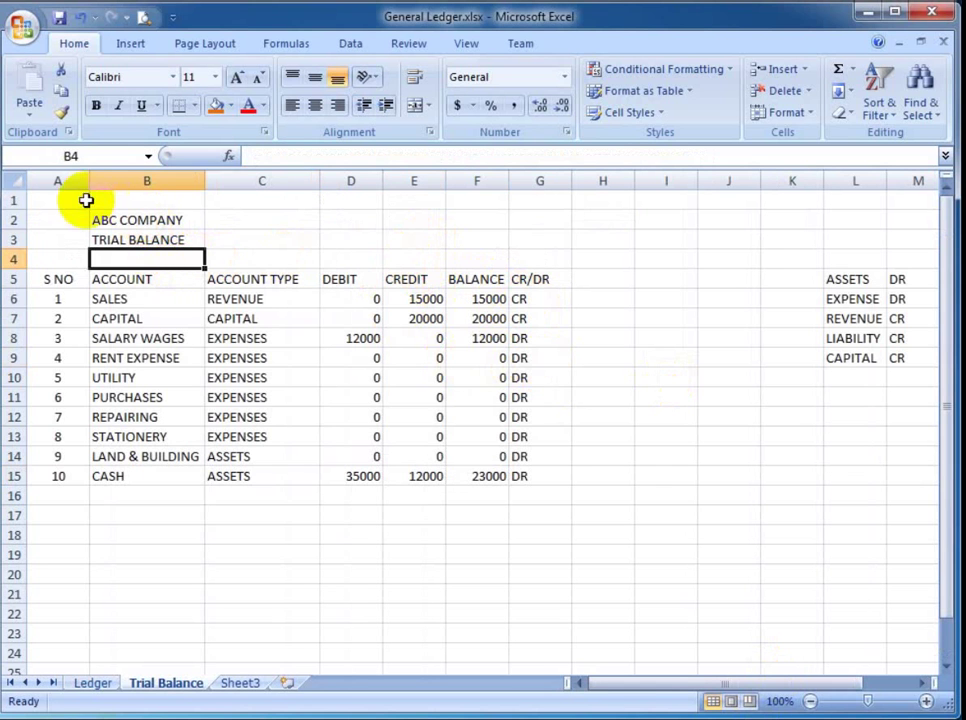
click(53, 198)
drag(53, 198, 582, 514)
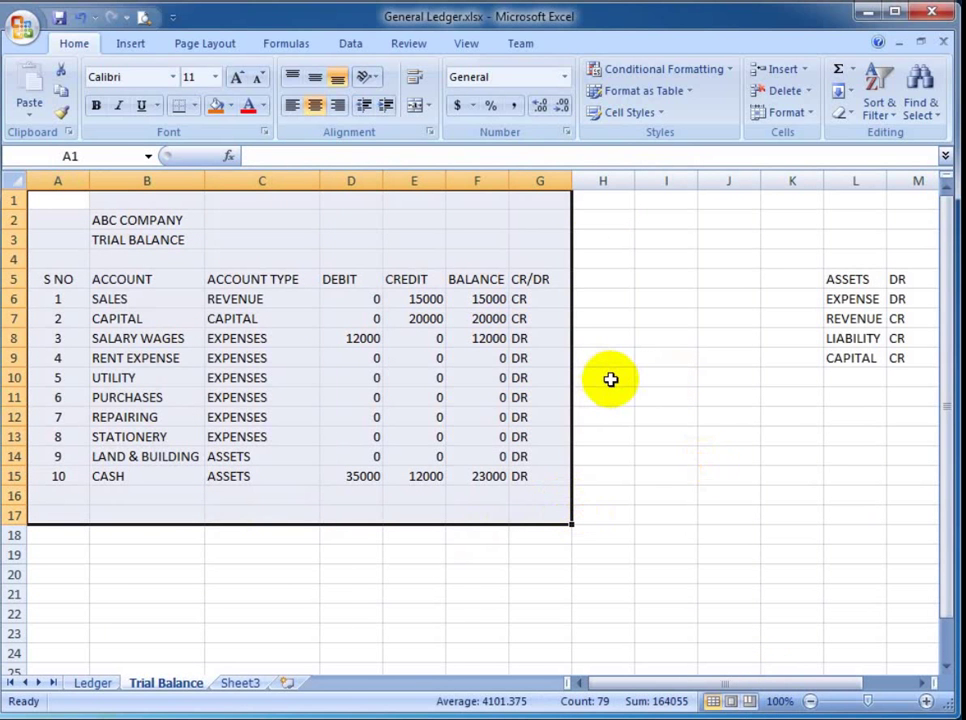
click(598, 240)
click(374, 220)
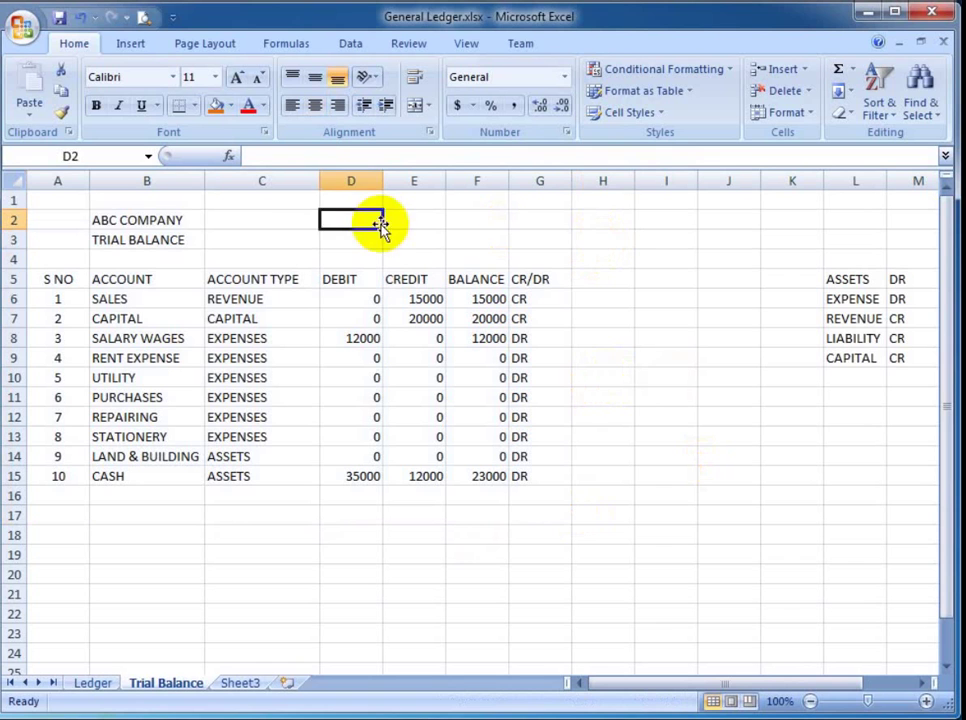
click(119, 224)
click(65, 218)
click(65, 200)
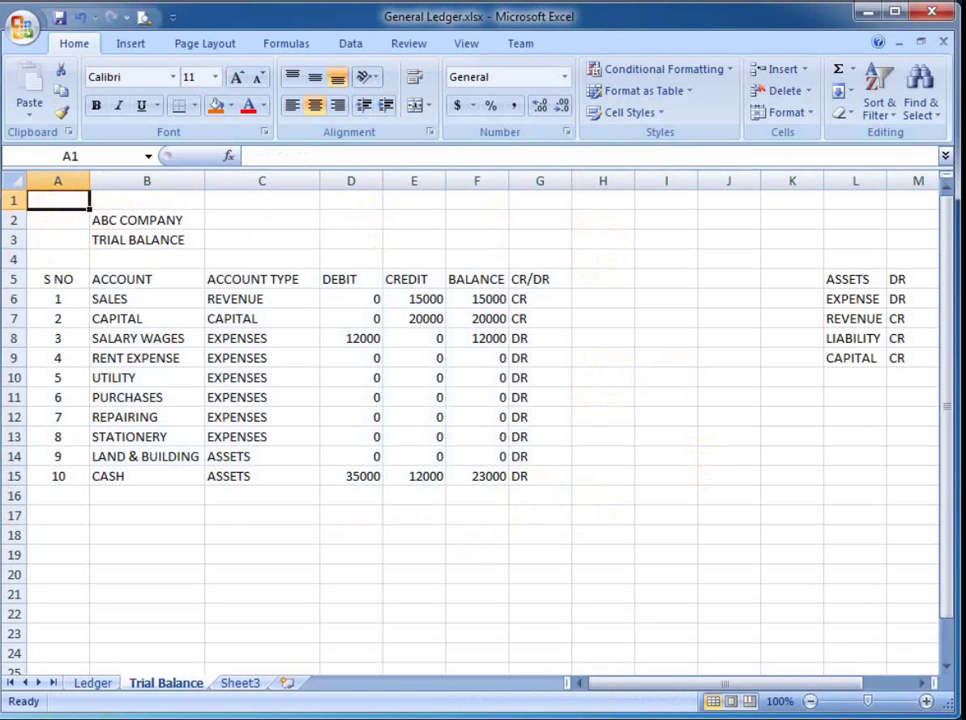